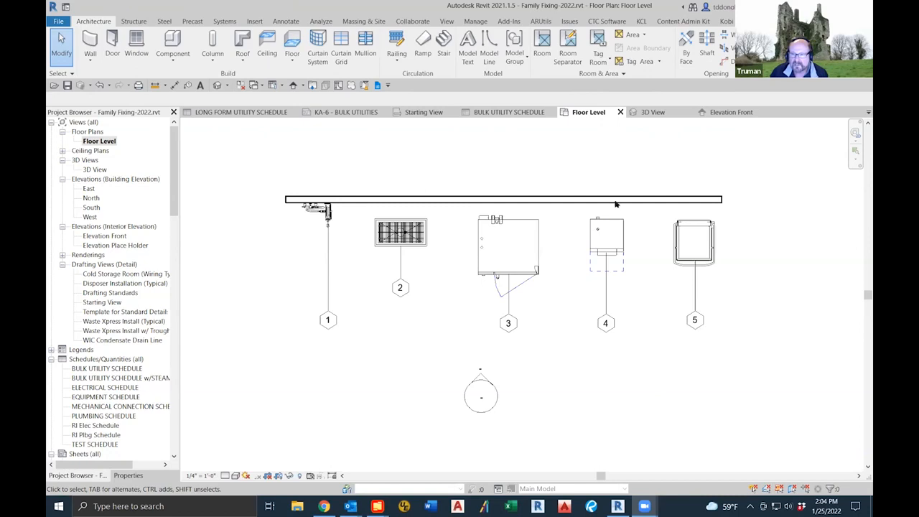
# Review the front elevation and 3D view, and look through all columns of the bulk utility schedule
pyautogui.click(723, 113)
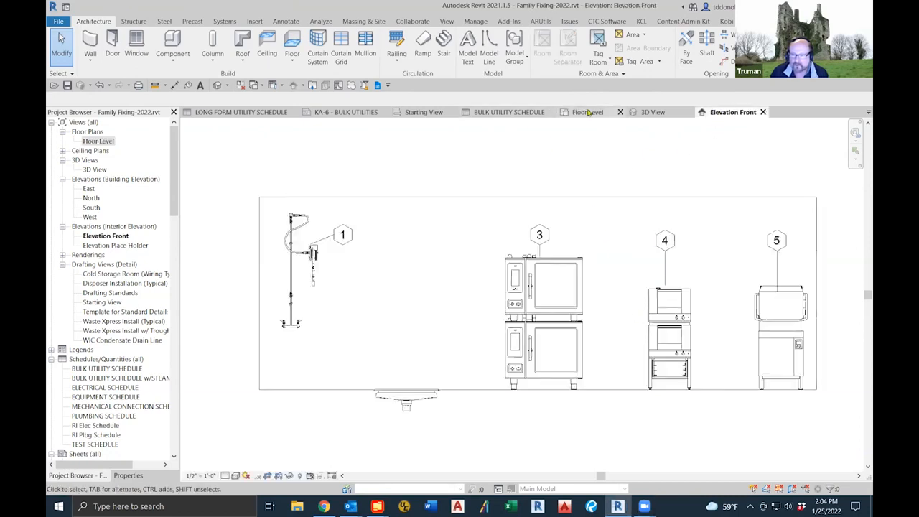
pyautogui.click(653, 112)
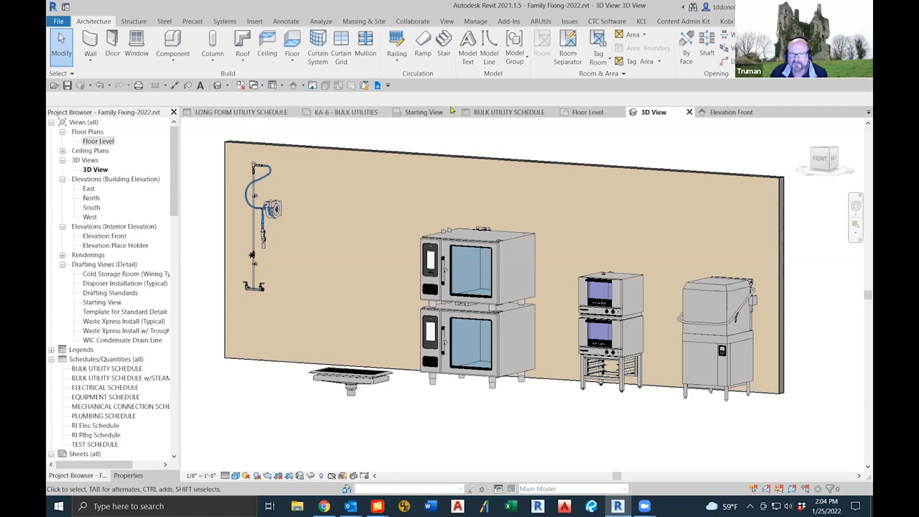
pyautogui.click(484, 113)
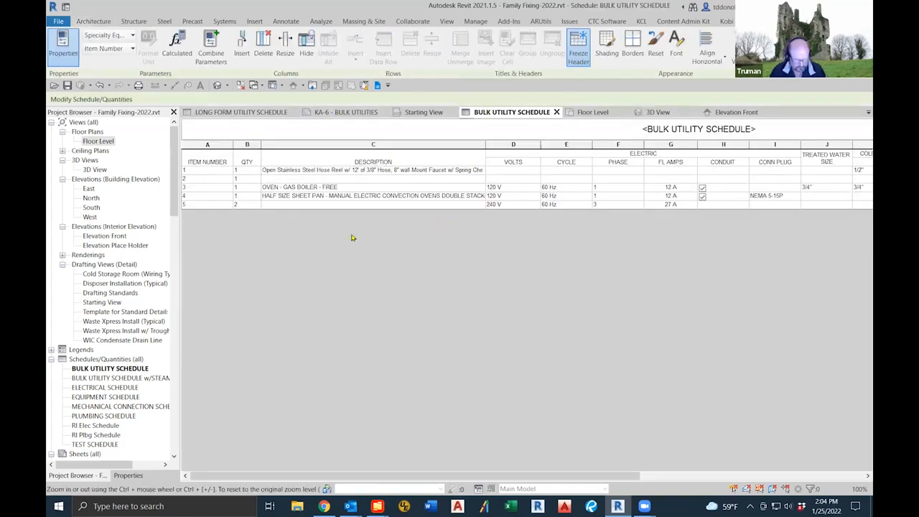
pyautogui.keyDown('ctrl'); pyautogui.scroll(3, 352, 236); pyautogui.keyUp('ctrl')
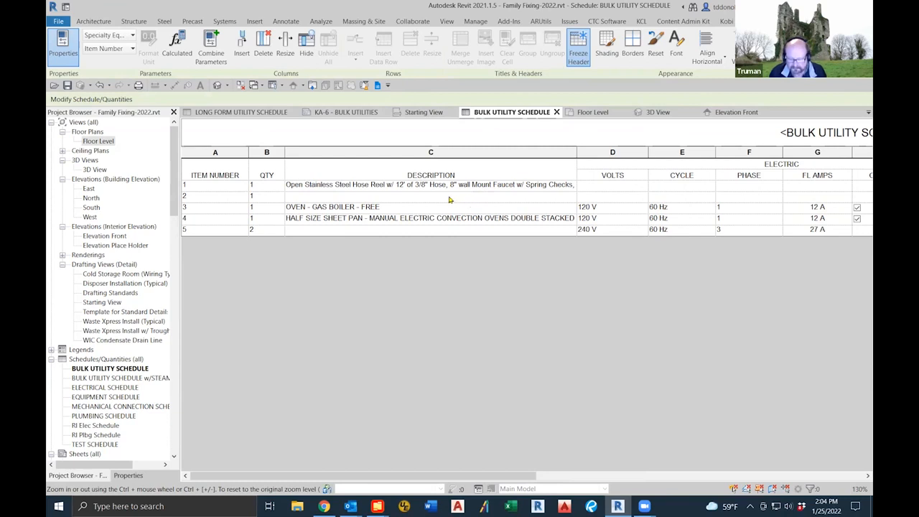
pyautogui.moveTo(500, 476); pyautogui.dragTo(350, 192)
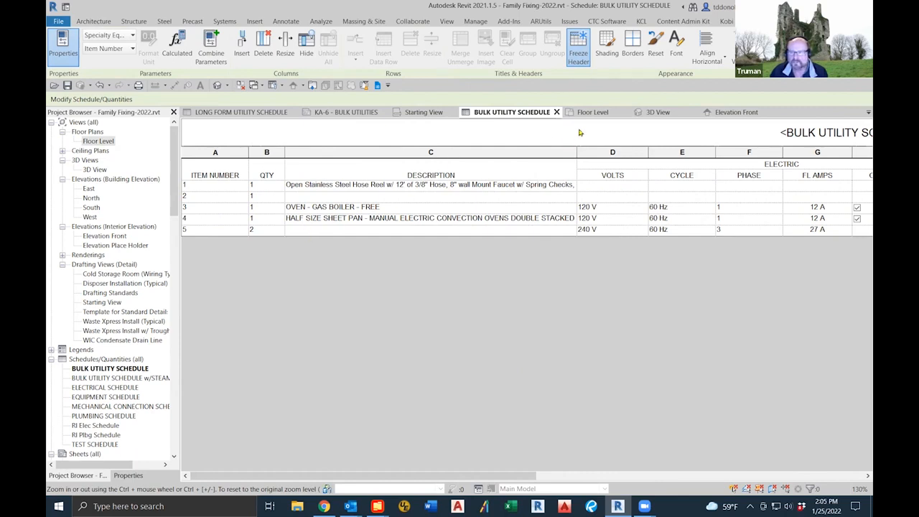
pyautogui.click(646, 113)
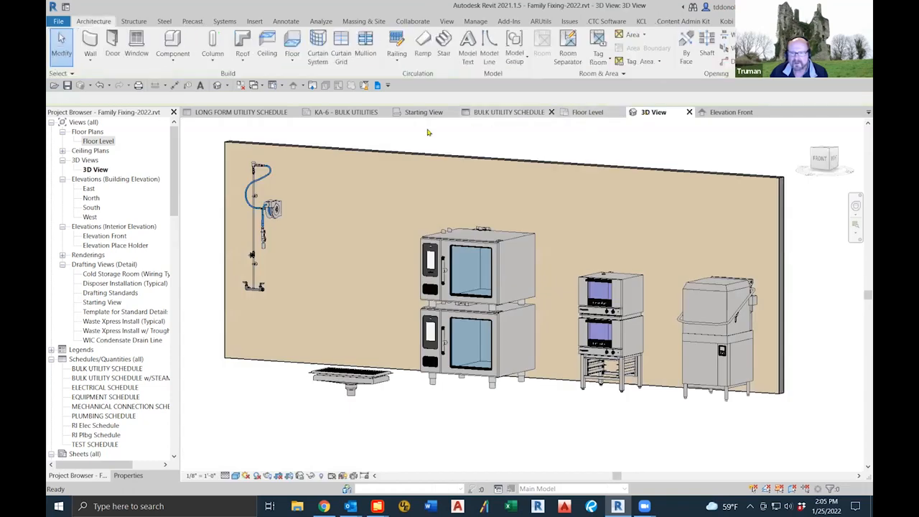
pyautogui.click(502, 112)
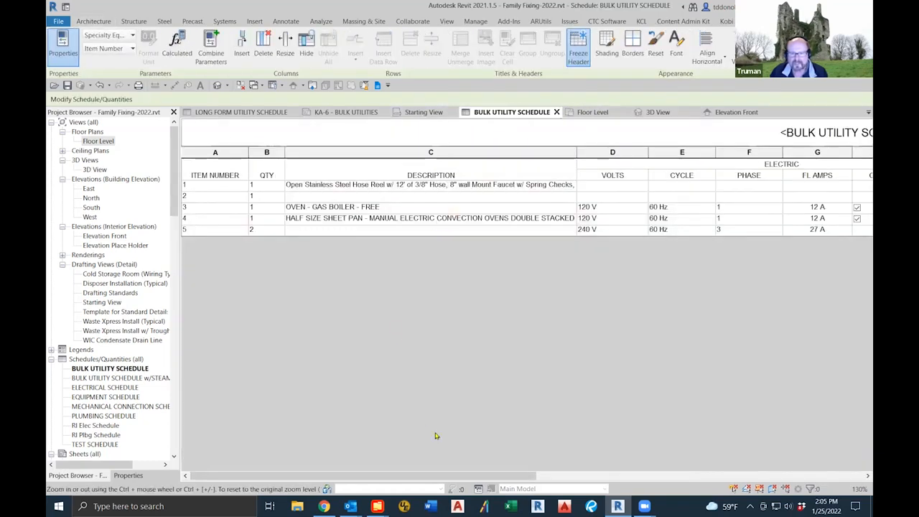
pyautogui.moveTo(479, 475); pyautogui.dragTo(836, 478)
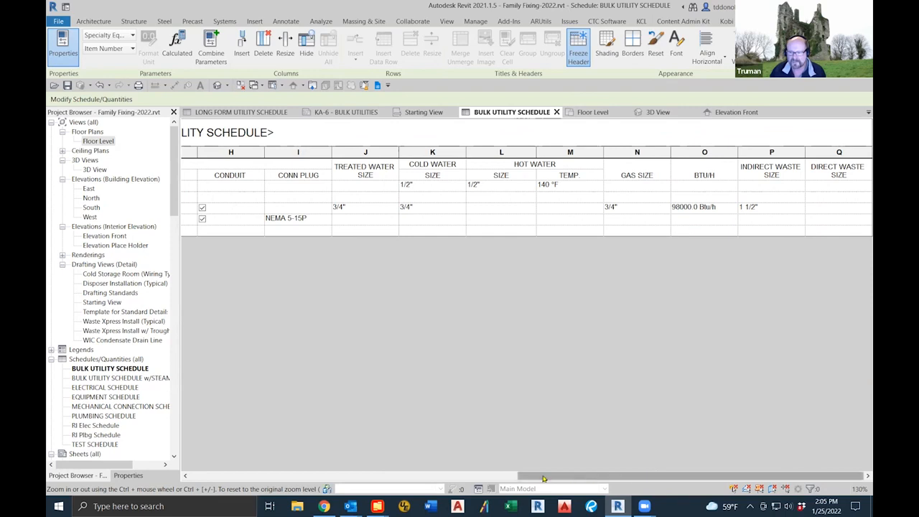
pyautogui.moveTo(541, 478); pyautogui.dragTo(290, 463)
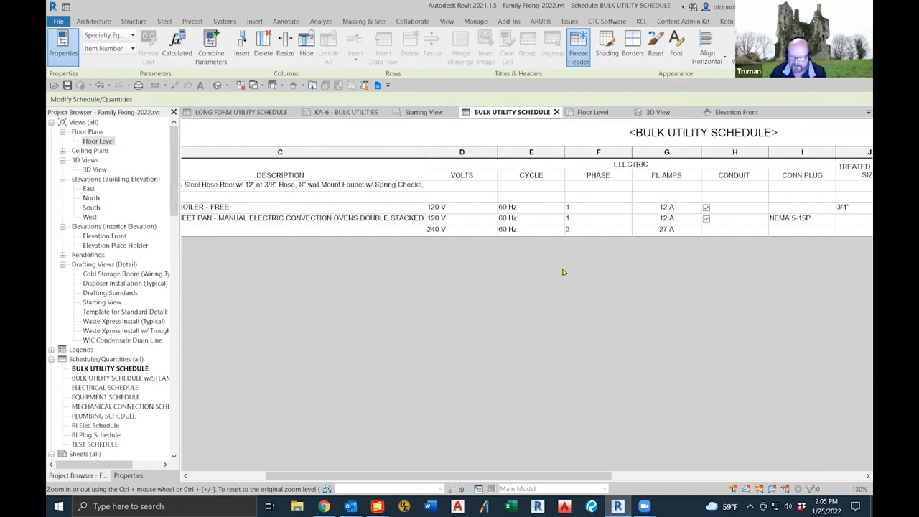
pyautogui.moveTo(530, 477); pyautogui.dragTo(410, 482)
# Highlight schedule item 1, the hose reel faucet, in the floor plan and inspect the identity data in its type properties
pyautogui.click(400, 186)
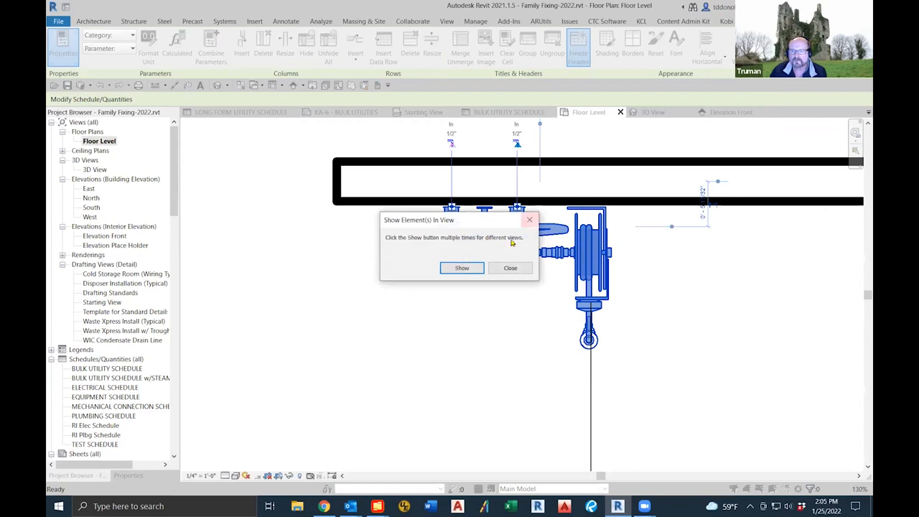
pyautogui.click(509, 267)
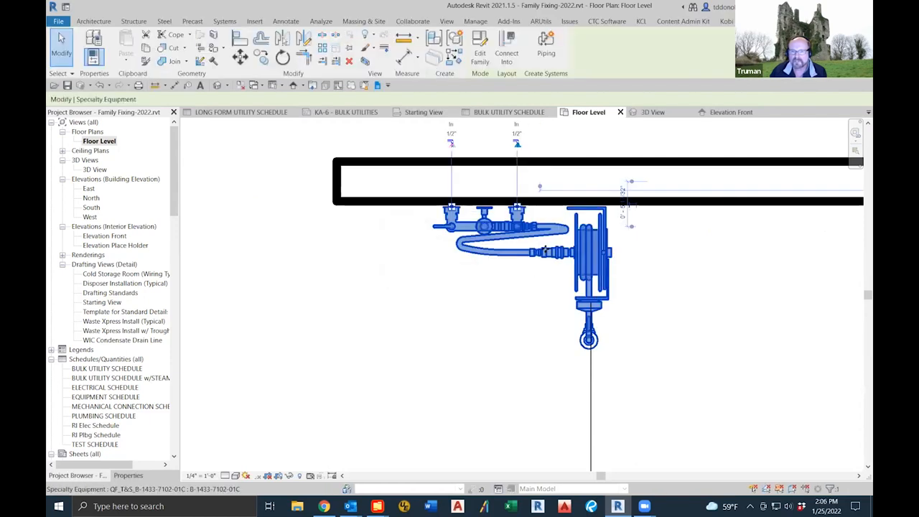
pyautogui.click(129, 475)
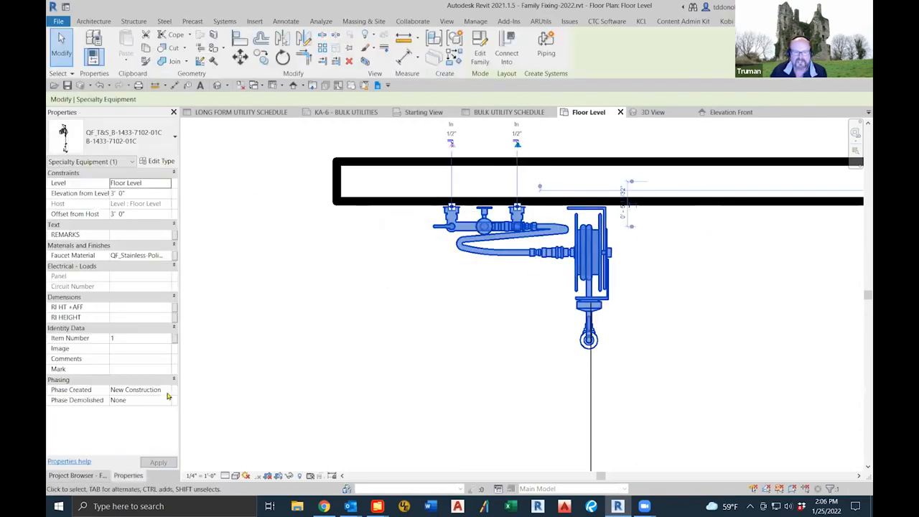
pyautogui.click(159, 162)
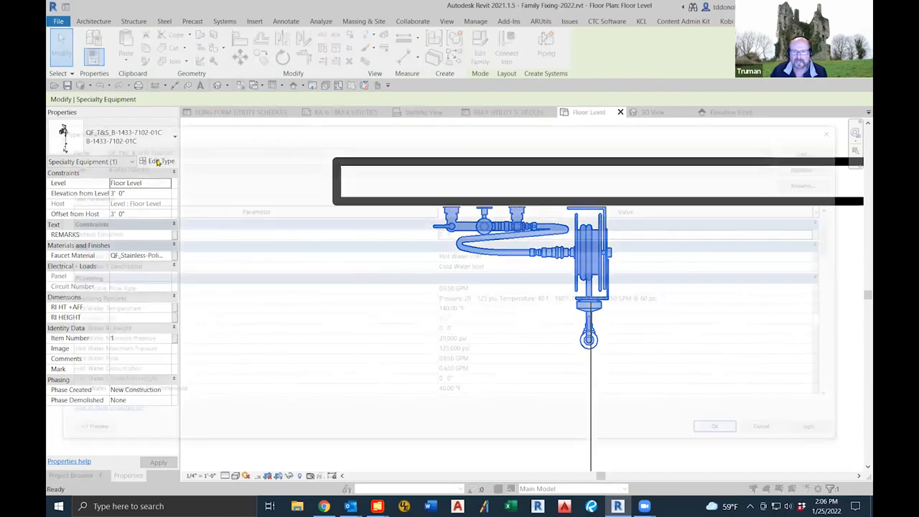
pyautogui.moveTo(837, 231); pyautogui.dragTo(837, 306)
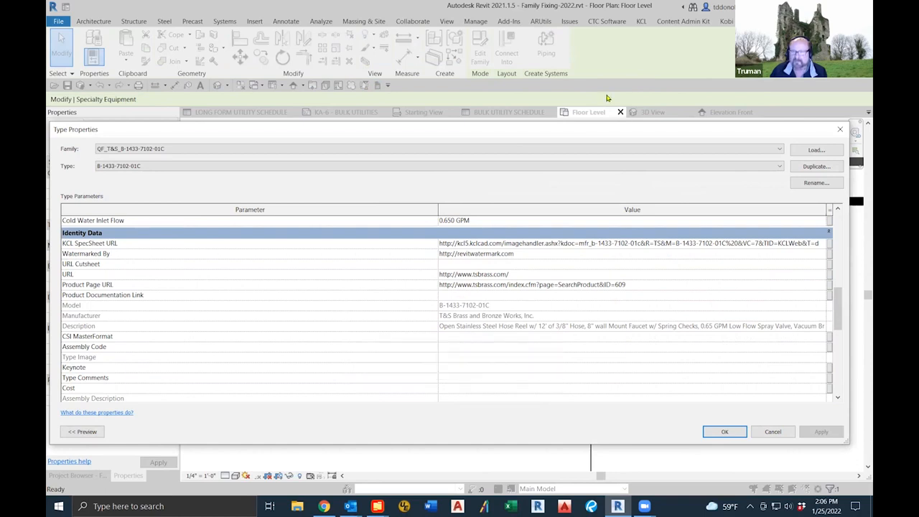
pyautogui.click(767, 432)
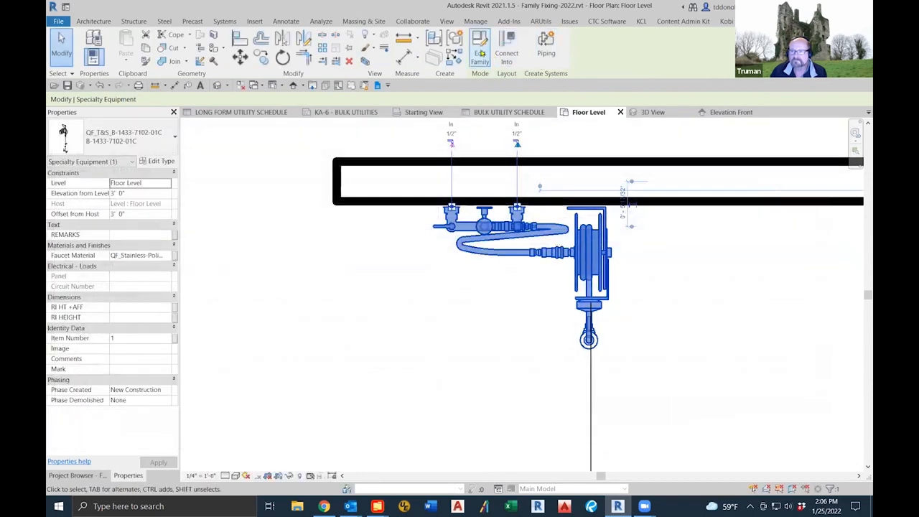
# Open the selected hose reel's family for editing and bring up the Identity Data parameters in Family Types
pyautogui.click(480, 54)
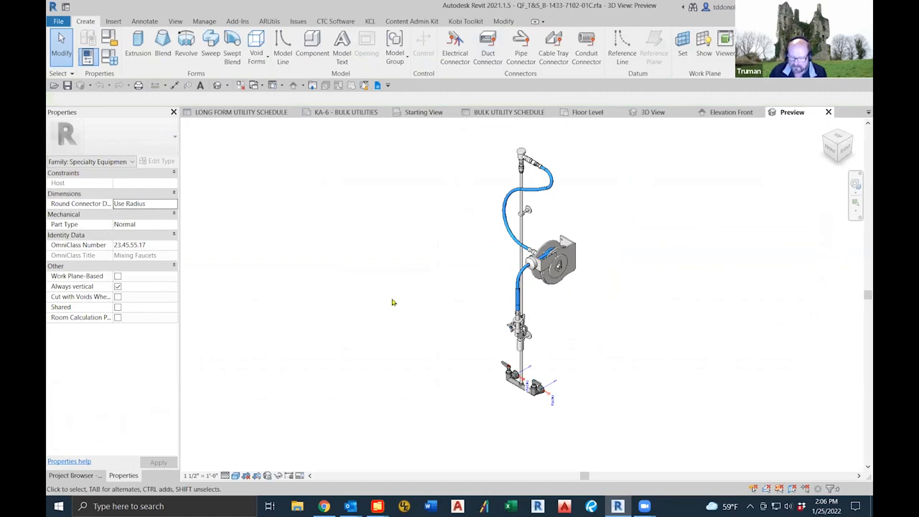
pyautogui.click(111, 61)
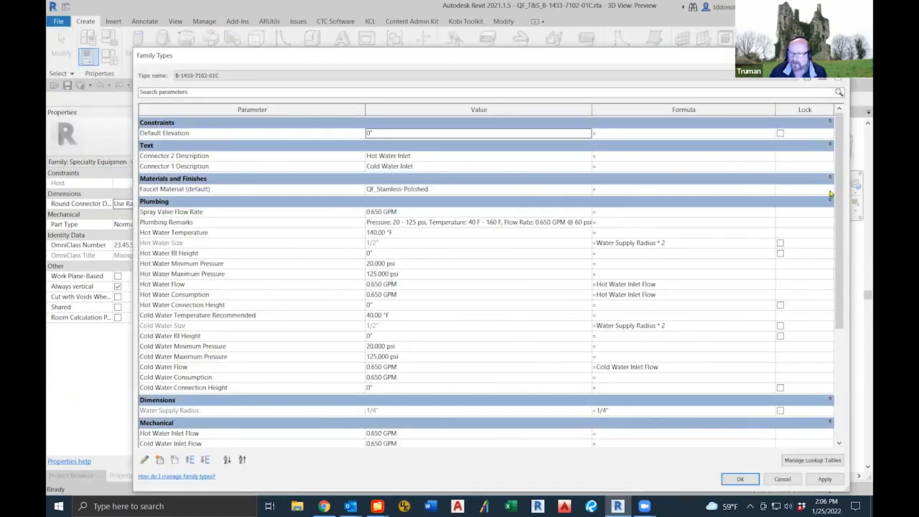
pyautogui.moveTo(836, 192); pyautogui.dragTo(826, 409)
pyautogui.click(830, 423)
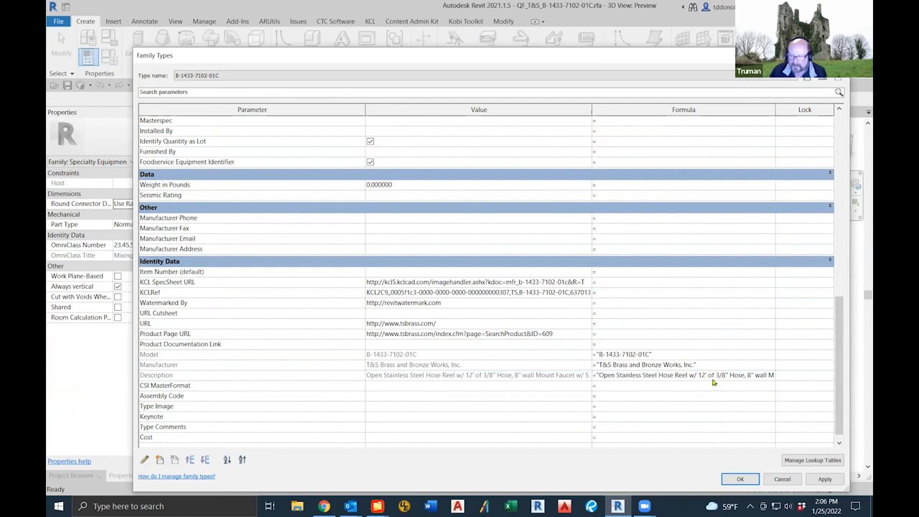
# Try to clear the Description parameter's formula by cutting its text piece by piece
pyautogui.click(597, 379)
pyautogui.click(766, 377)
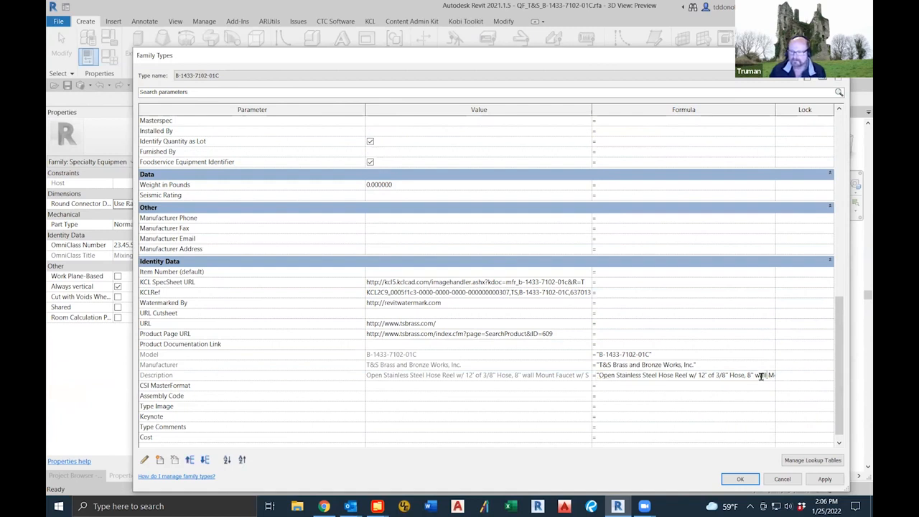
pyautogui.click(597, 378)
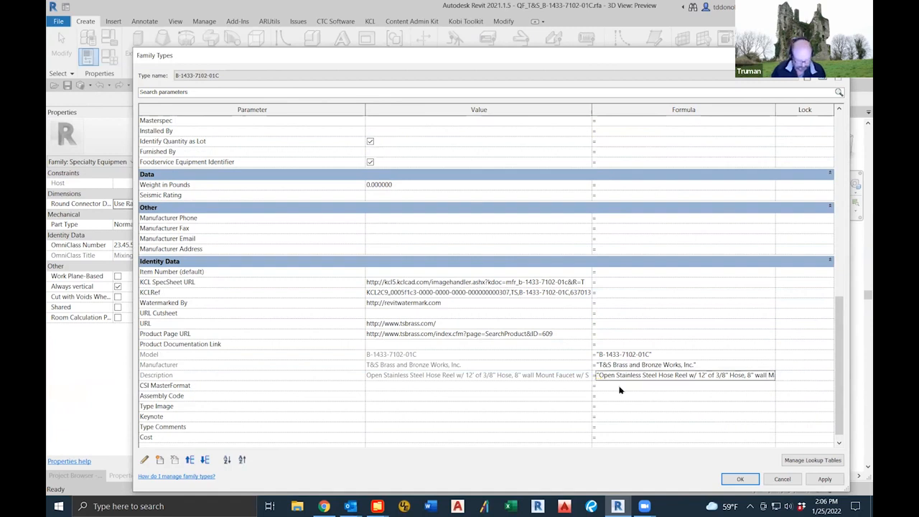
pyautogui.press('End')
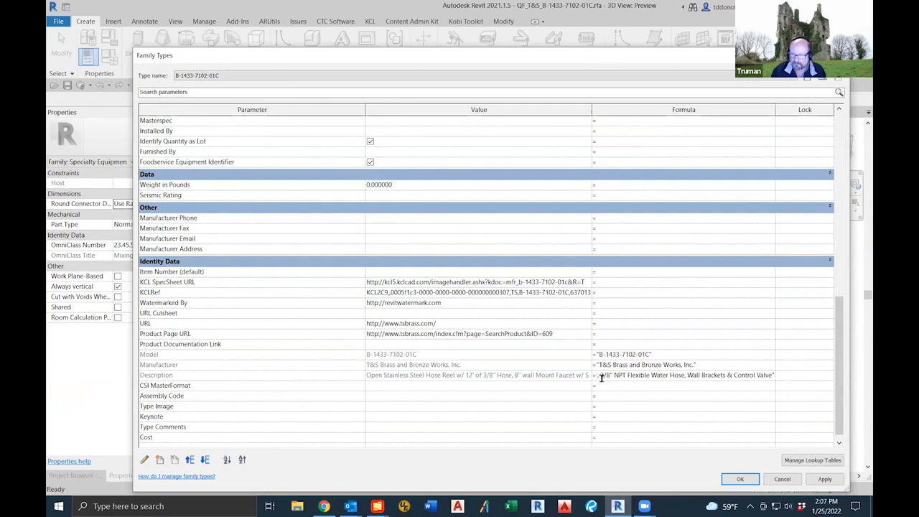
pyautogui.moveTo(600, 377); pyautogui.dragTo(795, 391)
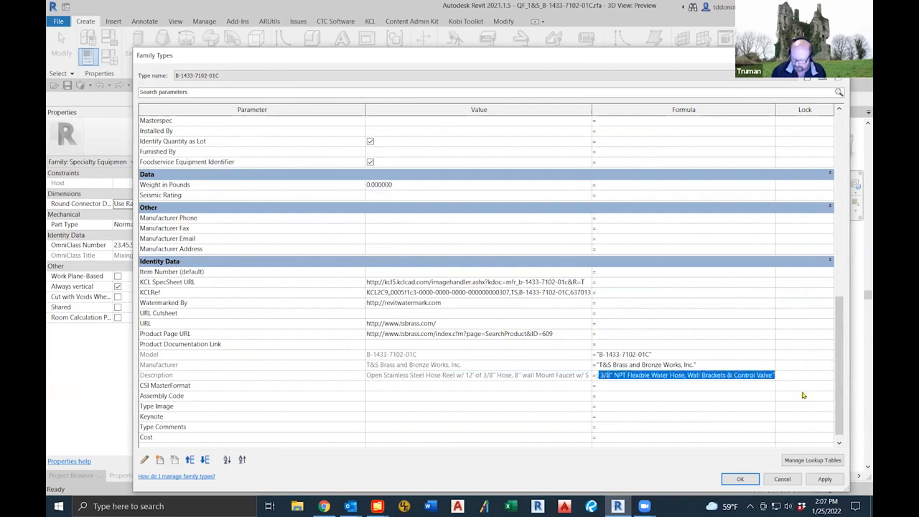
pyautogui.hotkey('ctrl', 'x')
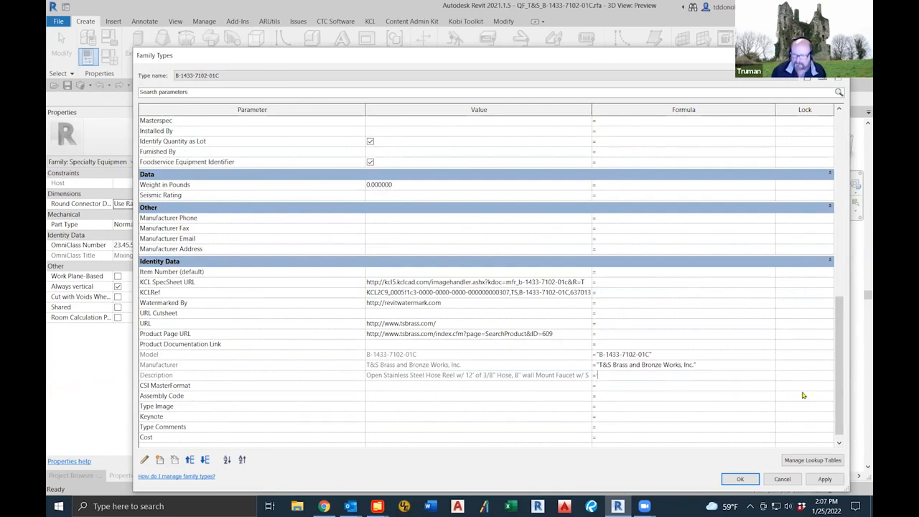
pyautogui.click(548, 375)
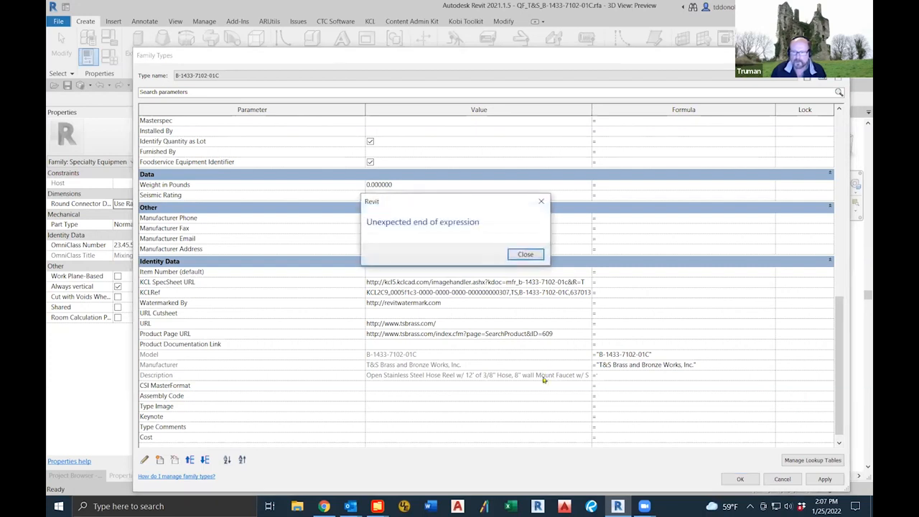
pyautogui.click(524, 252)
pyautogui.moveTo(599, 375); pyautogui.dragTo(821, 382)
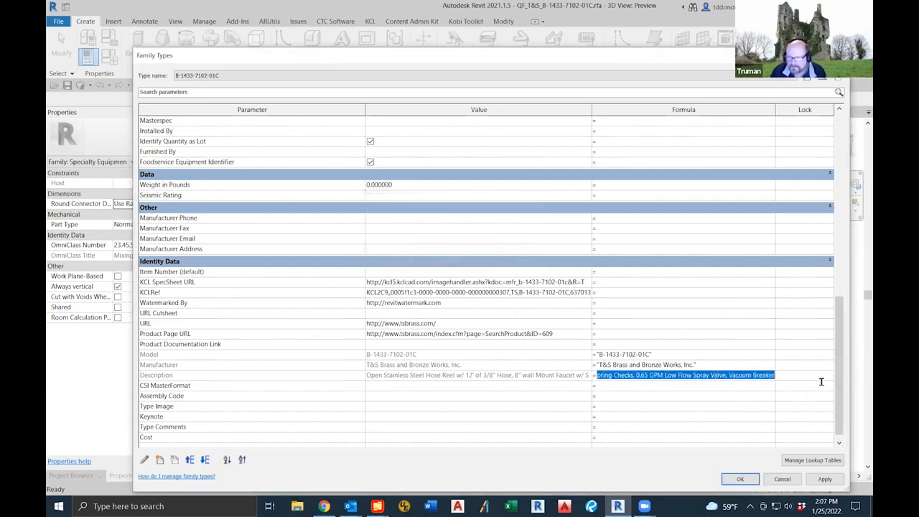
pyautogui.hotkey('ctrl', 'x')
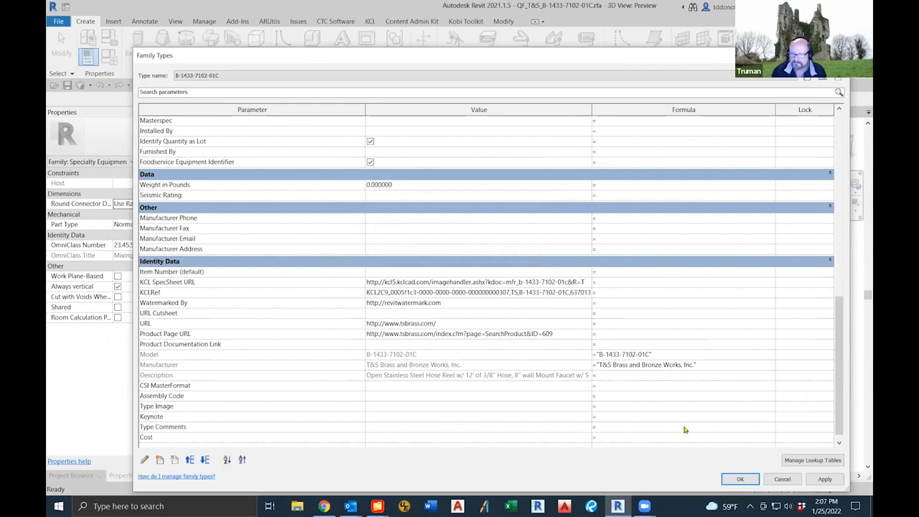
pyautogui.click(518, 376)
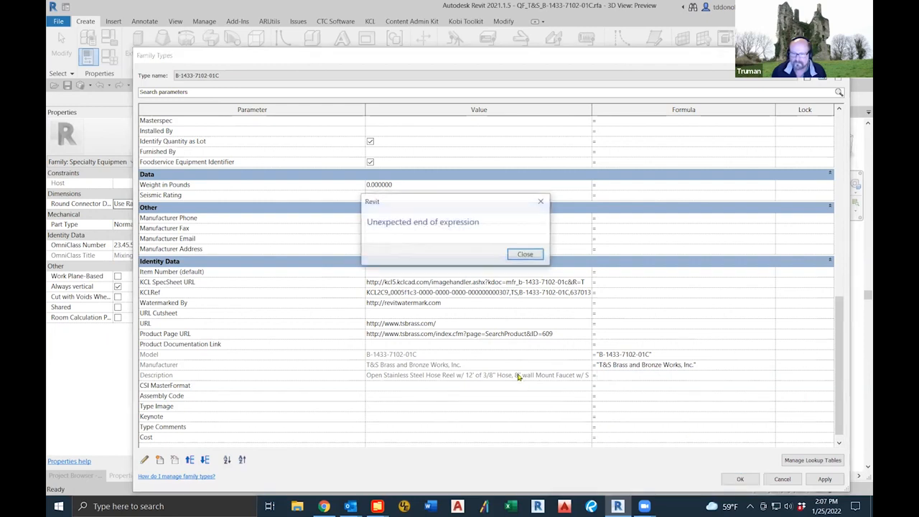
pyautogui.click(524, 254)
# Delete the entire Description formula, set the Description value to "Hose Reel", and accept the family type changes
pyautogui.click(595, 377)
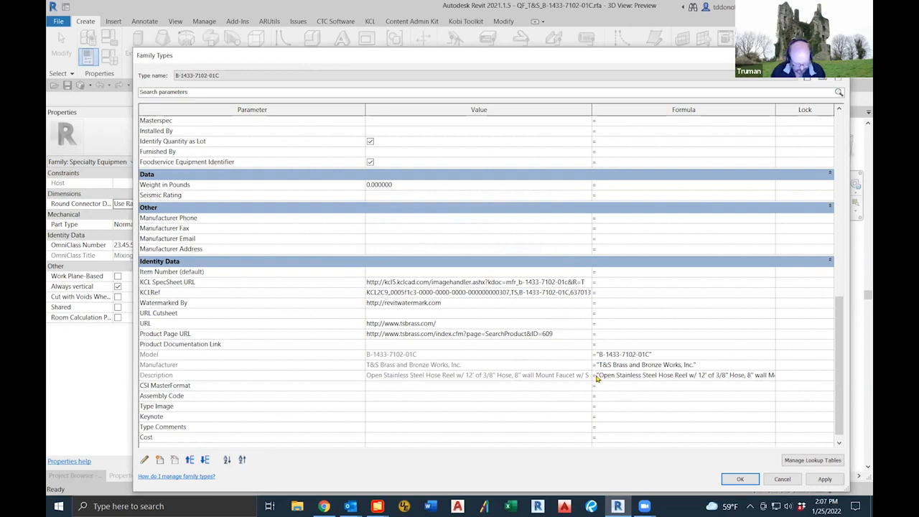
pyautogui.hotkey('shift', 'End')
pyautogui.press('Delete')
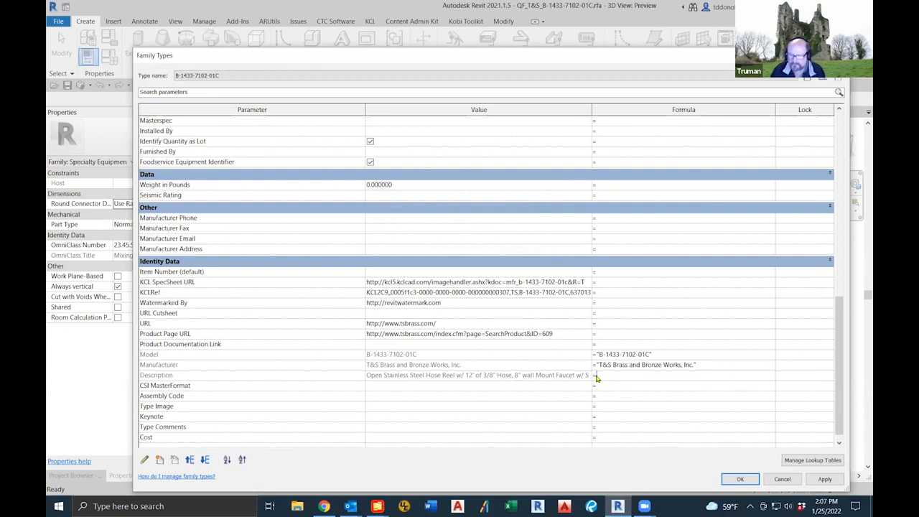
pyautogui.click(572, 374)
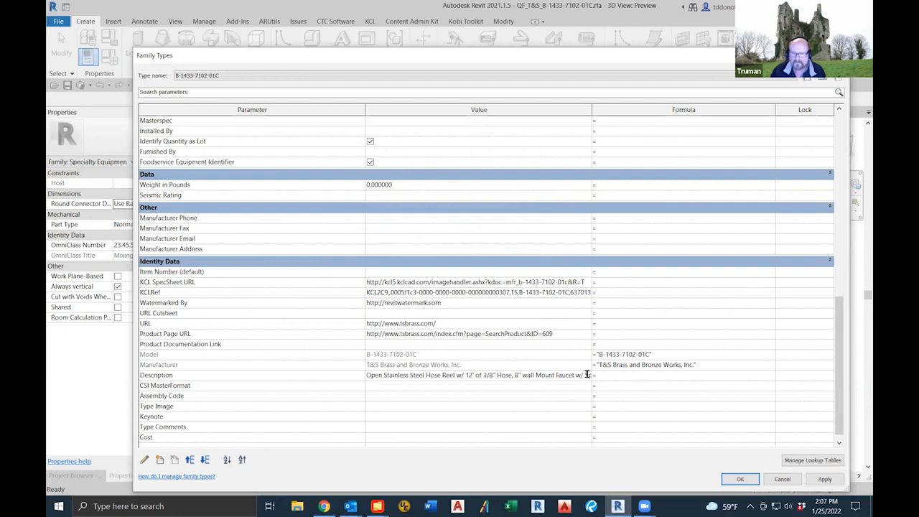
pyautogui.hotkey('ctrl', 'a')
pyautogui.press('Delete')
pyautogui.write('Hose R')
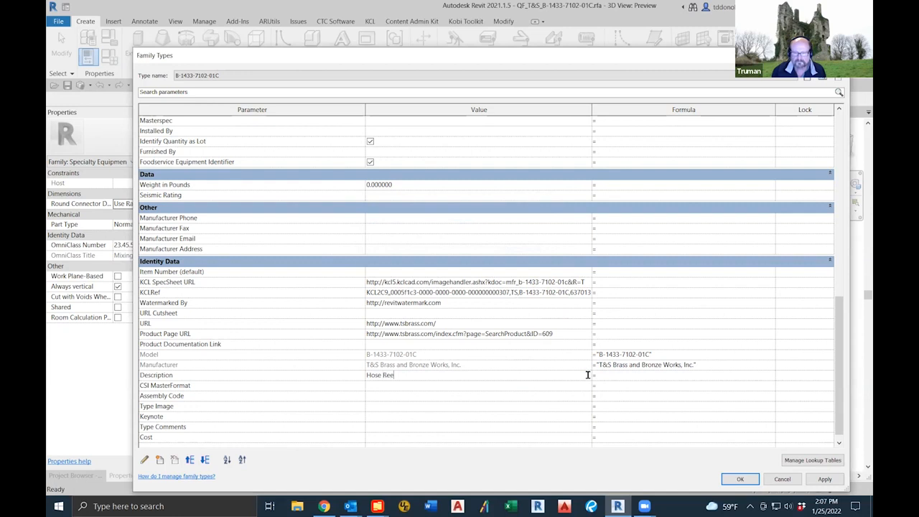
pyautogui.click(600, 375)
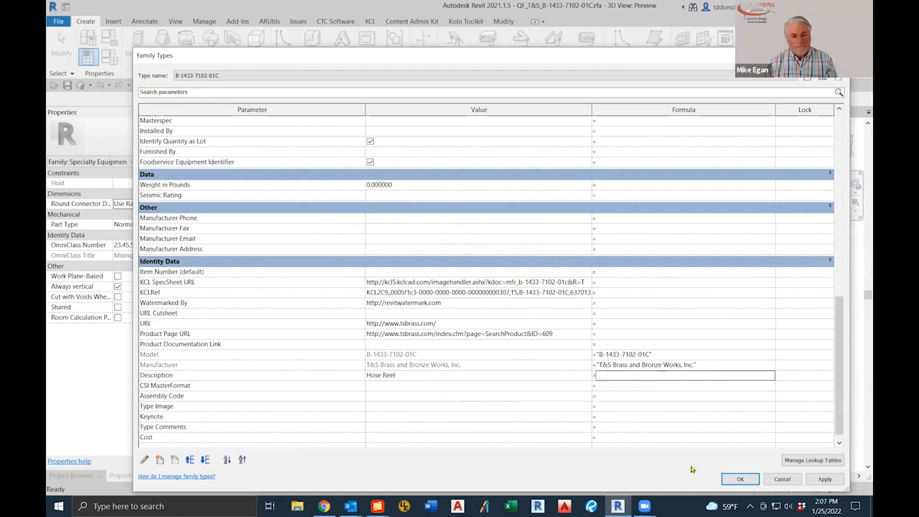
pyautogui.click(739, 479)
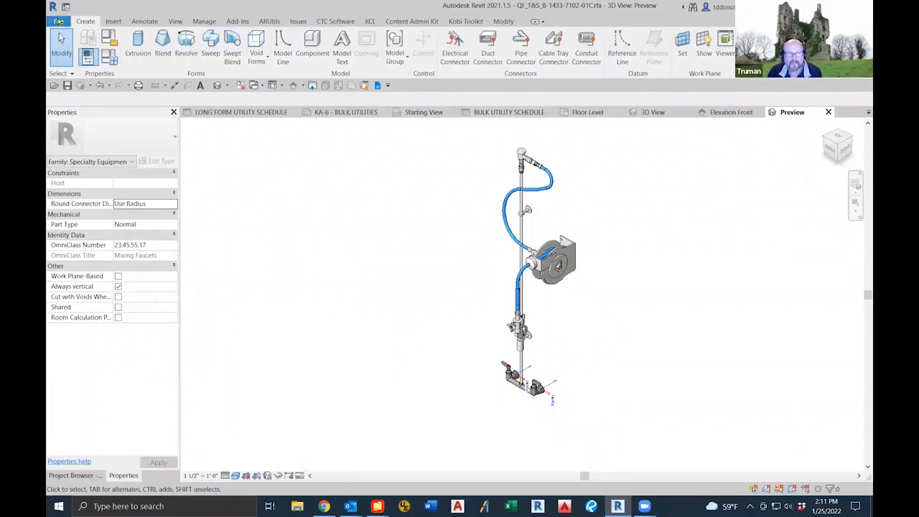
pyautogui.click(59, 21)
pyautogui.moveTo(85, 160)
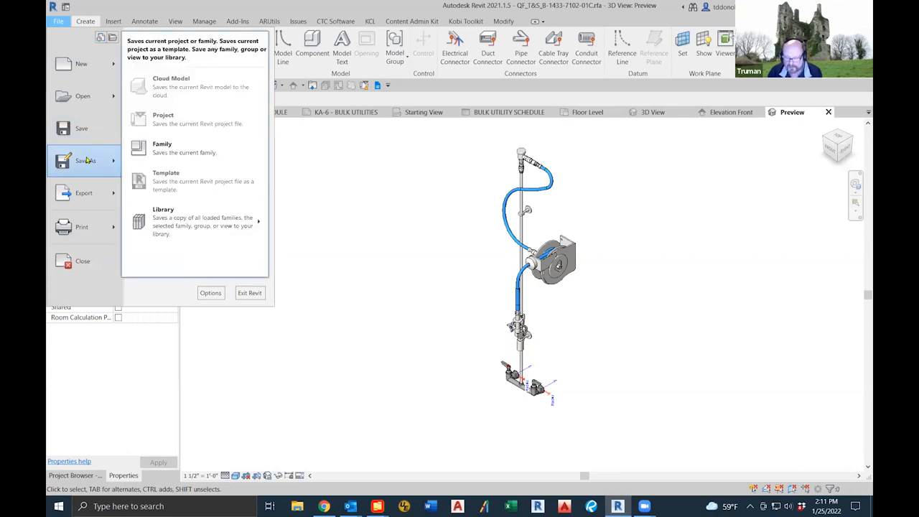
pyautogui.click(402, 253)
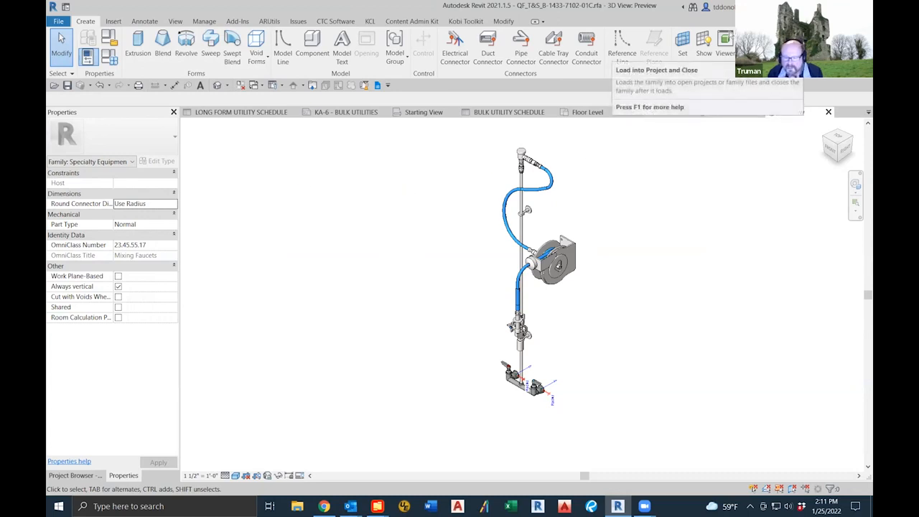
# Load the edited hose reel family into Family Fixing-2022.rvt and close it, overwriting the existing version and its parameter values
pyautogui.click(785, 47)
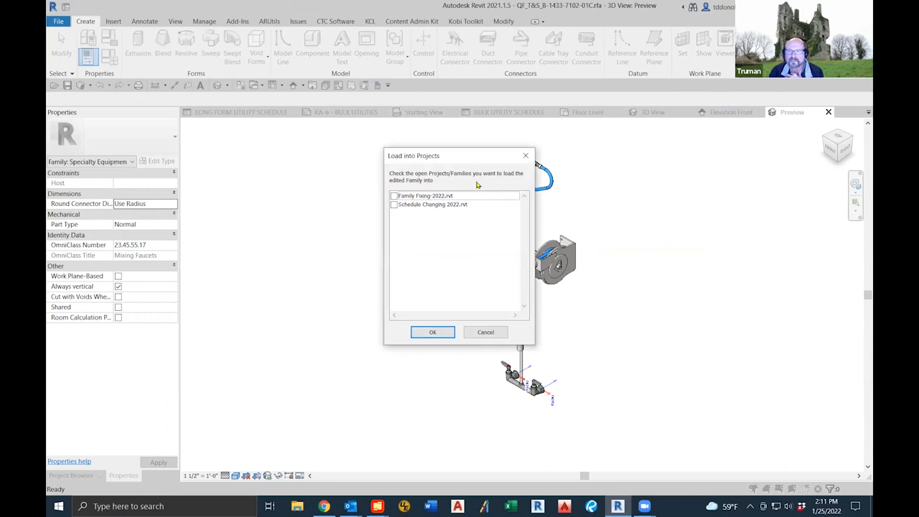
pyautogui.click(395, 196)
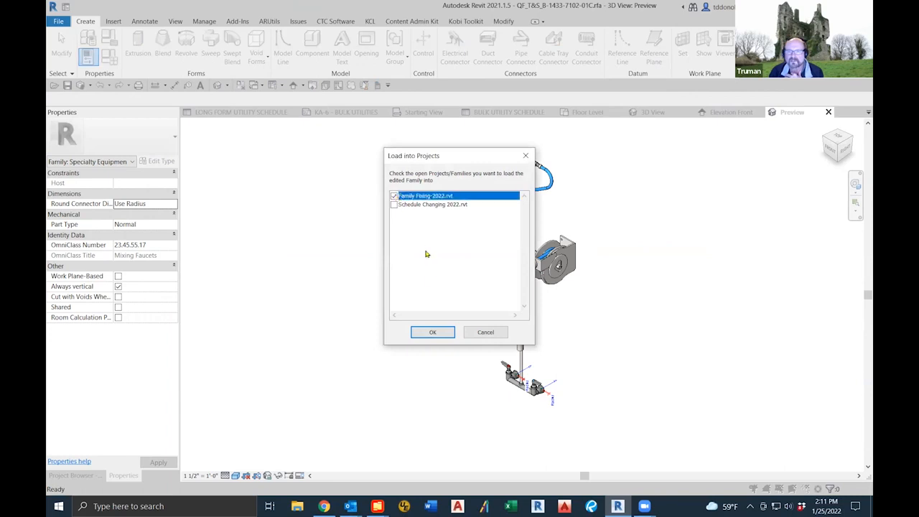
pyautogui.click(434, 333)
pyautogui.click(443, 261)
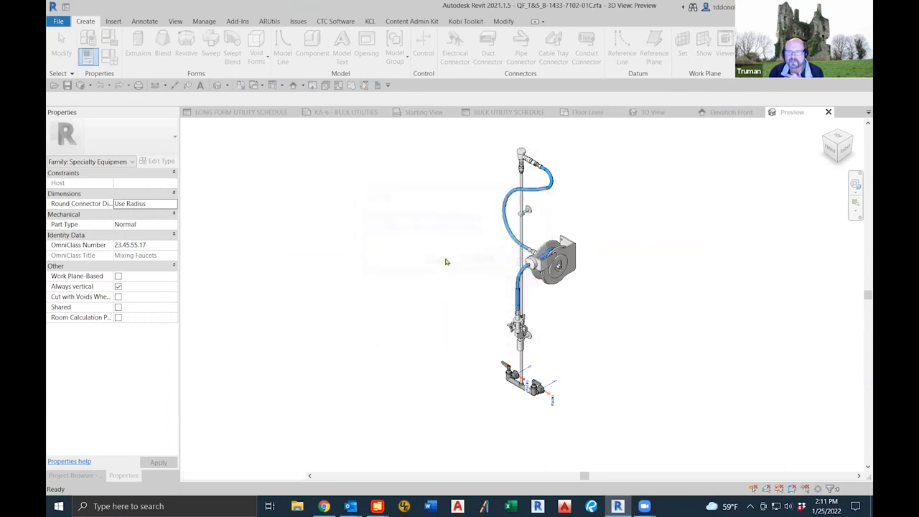
pyautogui.click(444, 261)
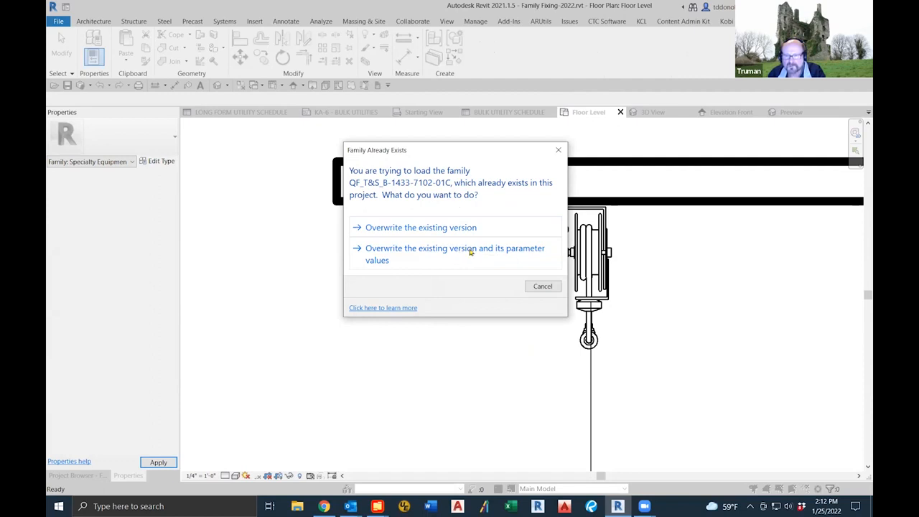
pyautogui.click(433, 249)
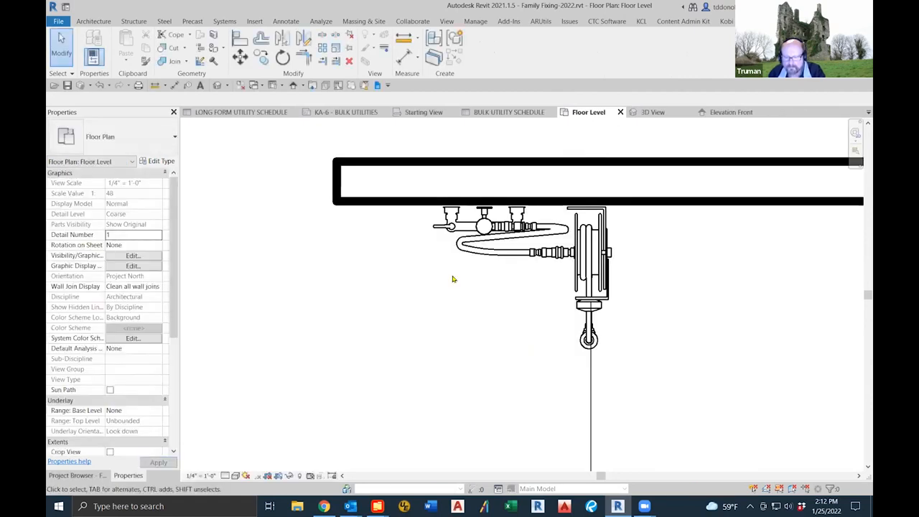
# Change item 1's description in the bulk utility schedule to "Hose Reel Wih Gun" and apply it to all elements of that type
pyautogui.click(245, 113)
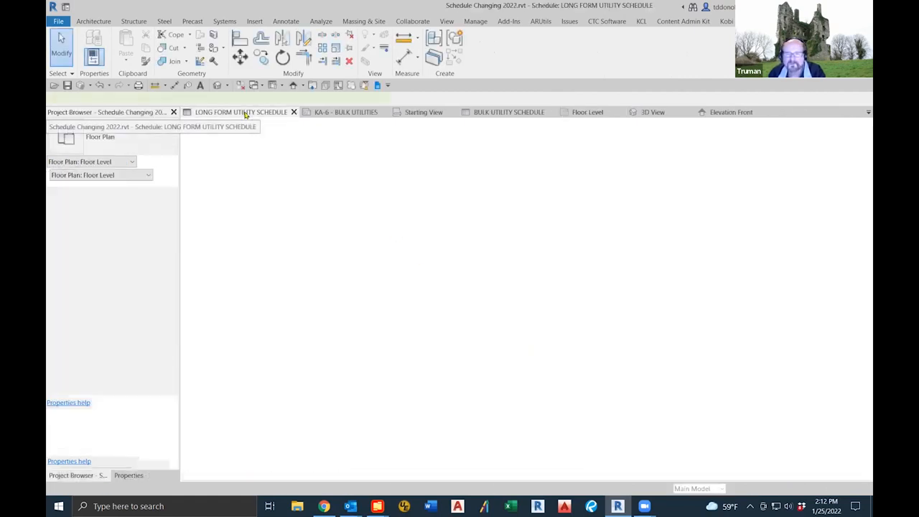
pyautogui.click(526, 112)
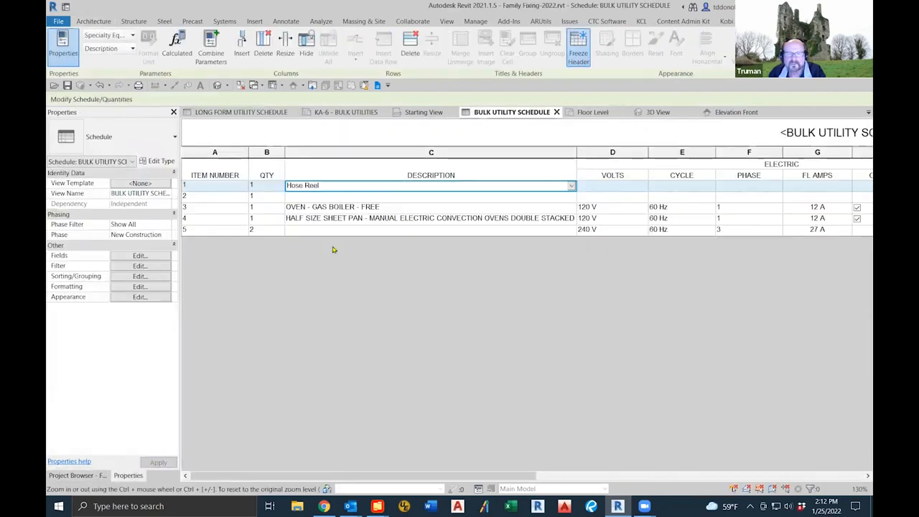
pyautogui.click(337, 186)
pyautogui.click(337, 185)
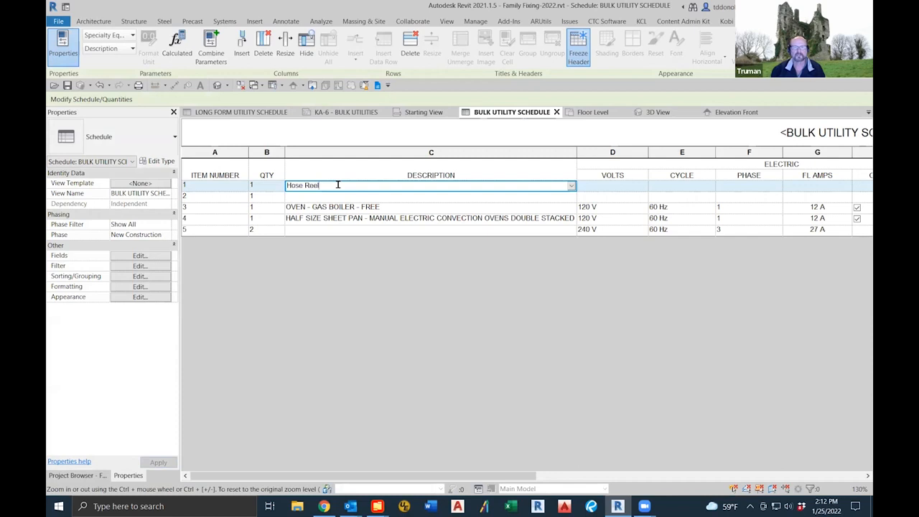
pyautogui.write('With Gun')
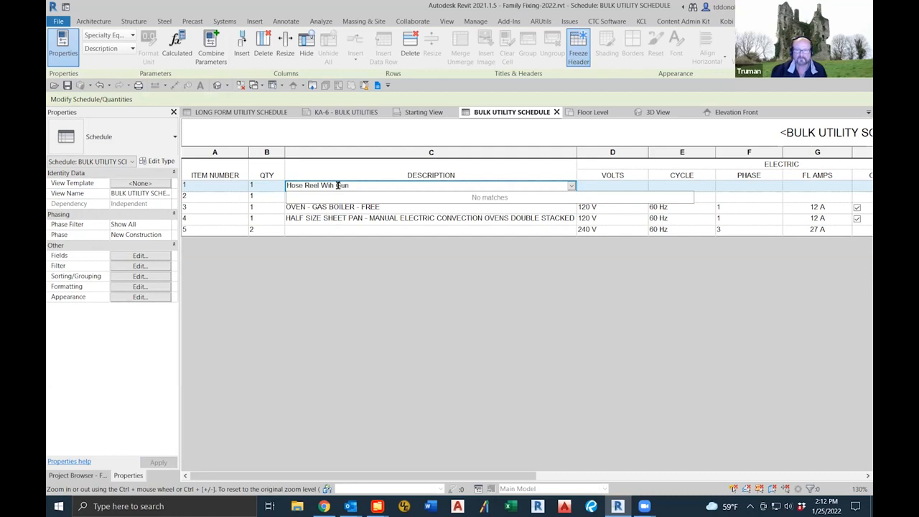
pyautogui.press('Return')
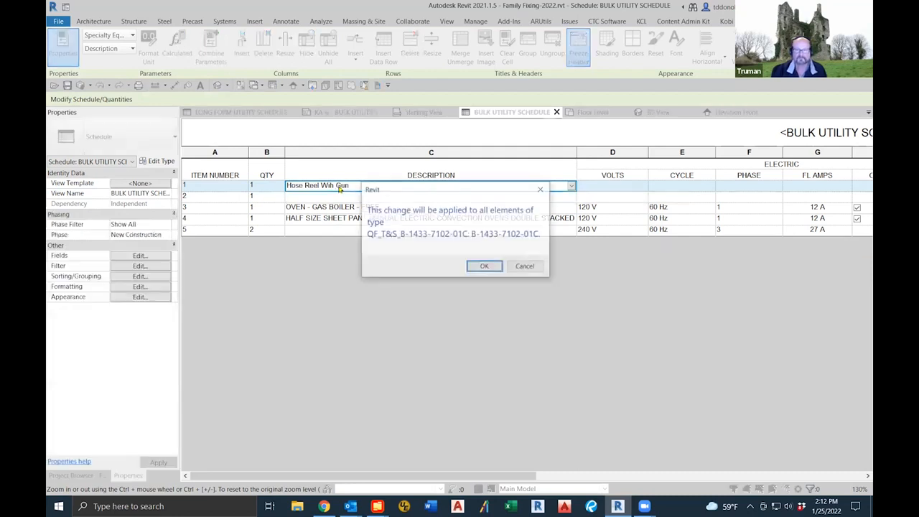
pyautogui.click(484, 265)
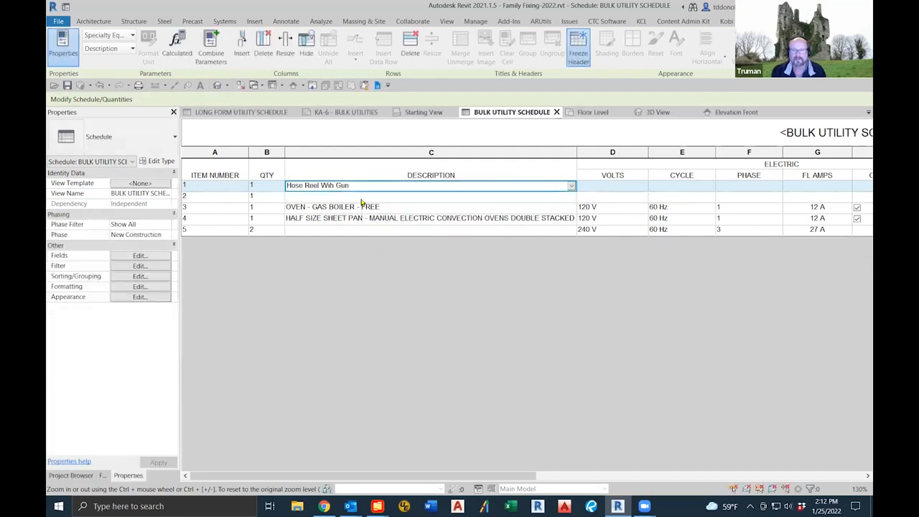
# Highlight bulk utility schedule item 2, which has no description, in the floor plan
pyautogui.click(362, 197)
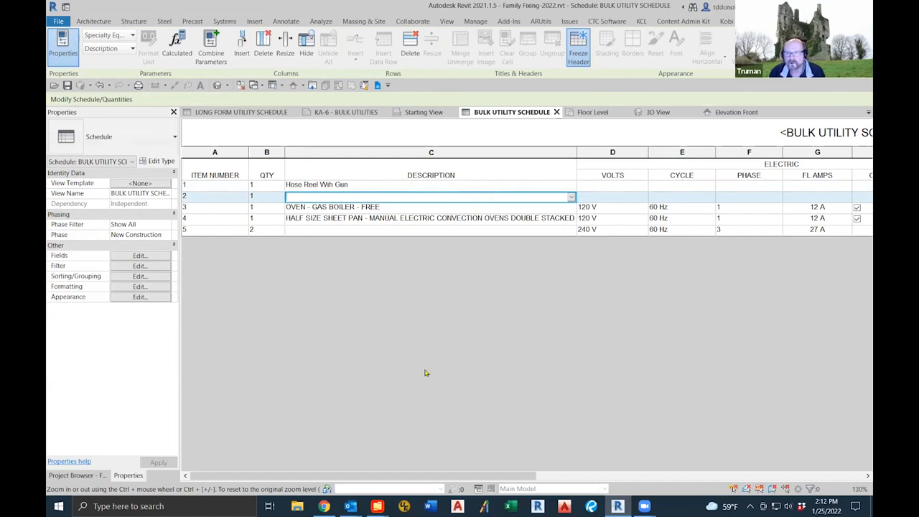
pyautogui.moveTo(443, 475); pyautogui.dragTo(324, 411)
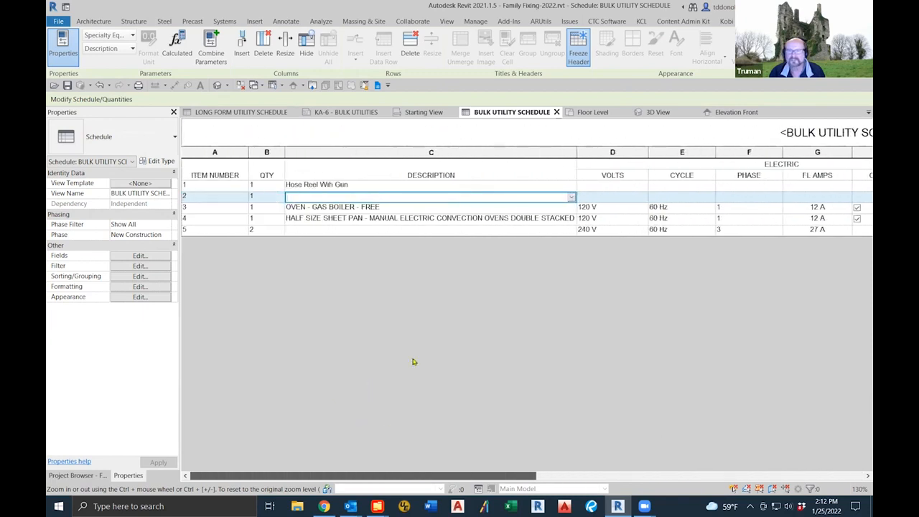
pyautogui.click(777, 48)
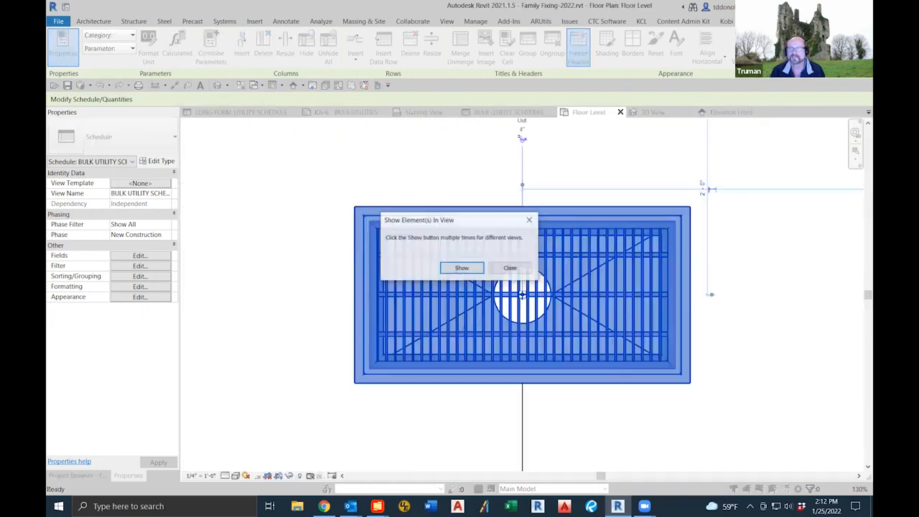
pyautogui.click(508, 268)
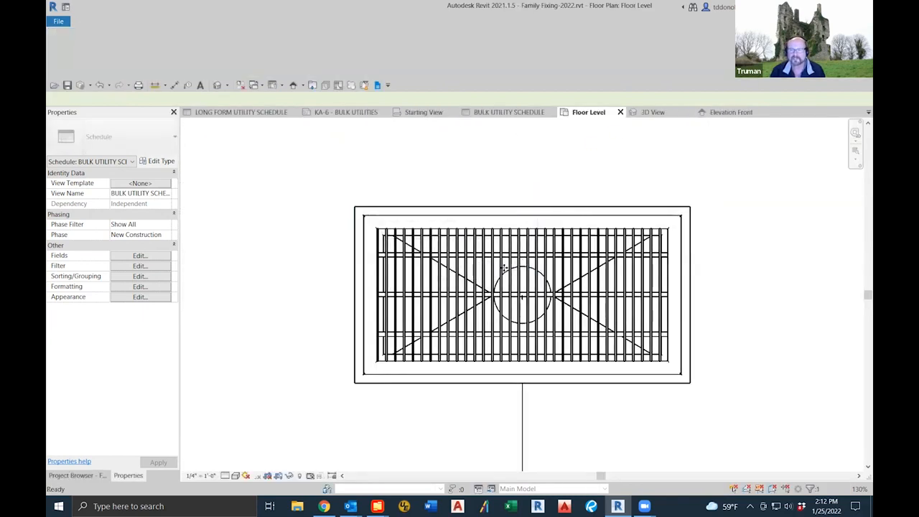
# Open the item 2 floor trough's family, review its parameters in Family Types, and close the family without saving
pyautogui.click(511, 239)
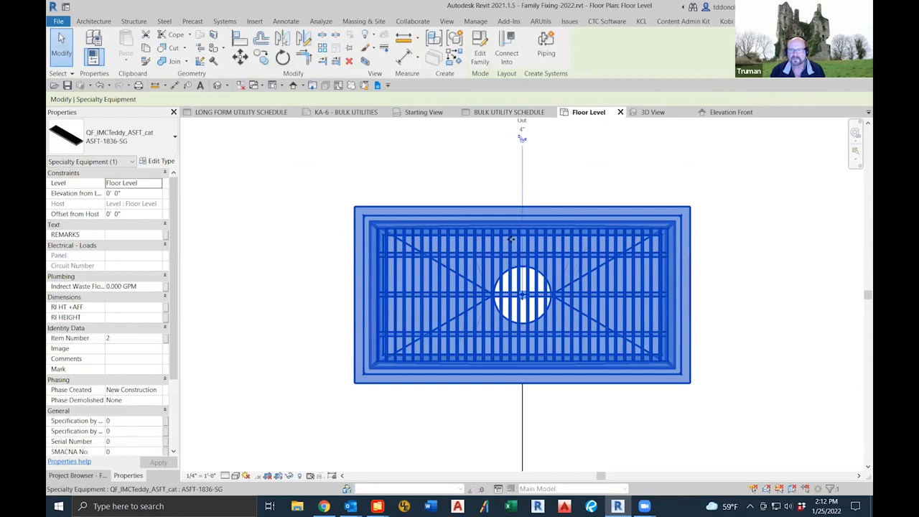
pyautogui.click(480, 54)
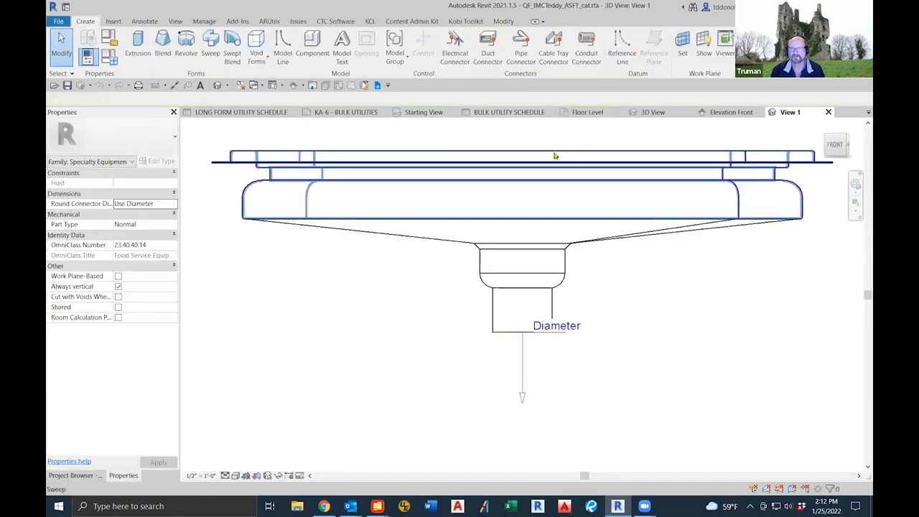
pyautogui.keyDown('shift'); pyautogui.moveTo(655, 363); pyautogui.dragTo(613, 405, button='middle'); pyautogui.keyUp('shift')
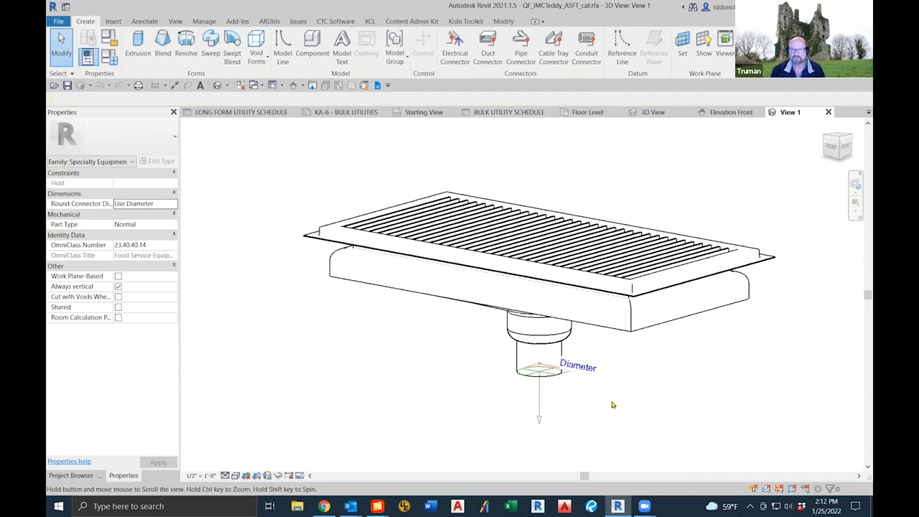
pyautogui.click(110, 60)
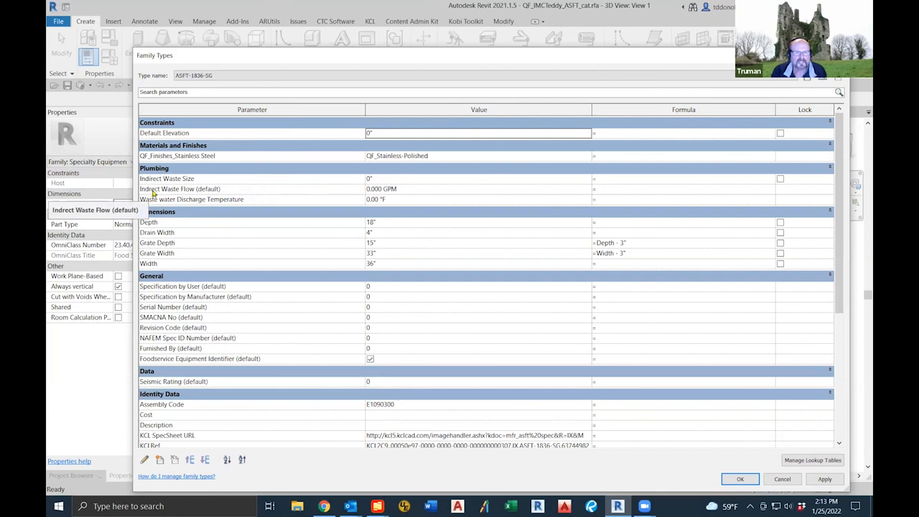
pyautogui.click(739, 480)
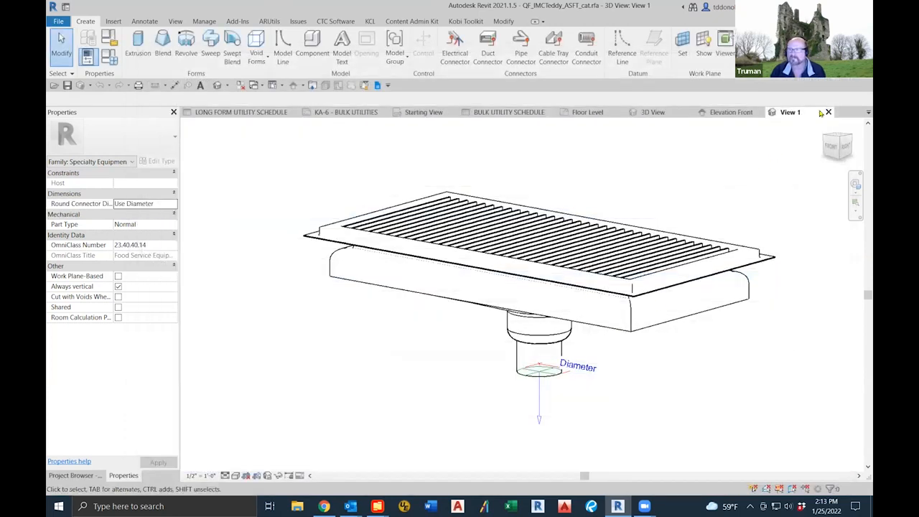
pyautogui.click(828, 112)
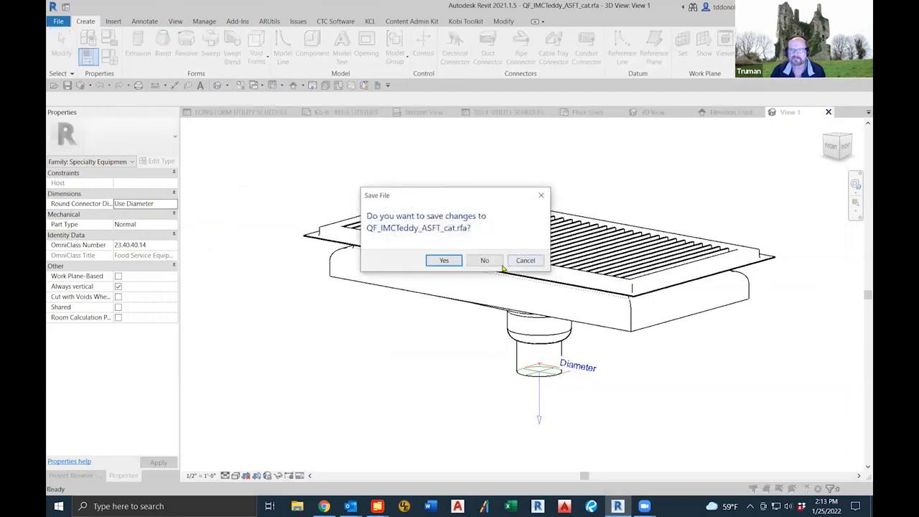
pyautogui.click(491, 262)
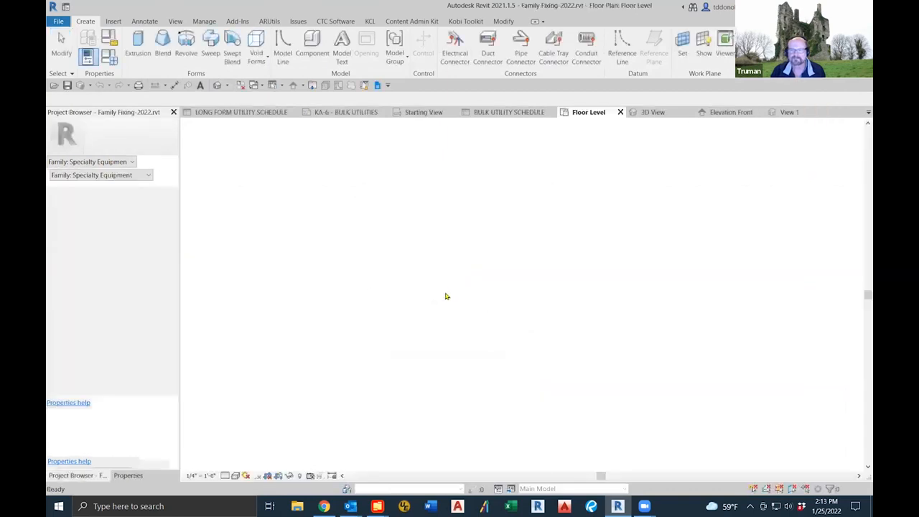
# Delete the item 2 floor trough from the floor plan
pyautogui.click(480, 254)
pyautogui.press('Delete')
pyautogui.scroll(-6, 515, 258)
pyautogui.moveTo(550, 299); pyautogui.dragTo(400, 279, button='middle')
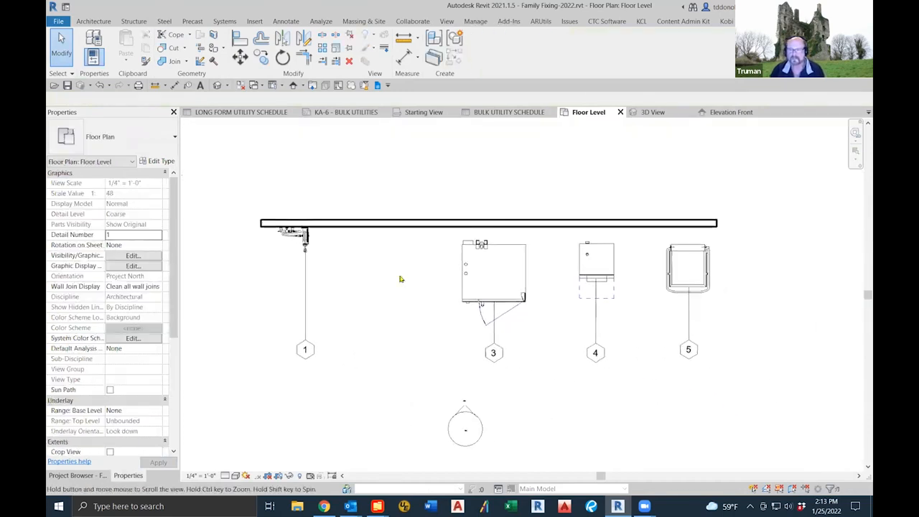
# Move the replacement floor trough from beyond the equipment row into the gap between items 1 and 3, below the wall
pyautogui.scroll(-2, 402, 279)
pyautogui.click(833, 252)
pyautogui.moveTo(833, 251); pyautogui.dragTo(391, 258)
pyautogui.click(406, 315)
pyautogui.scroll(3, 395, 302)
pyautogui.scroll(1, 395, 302)
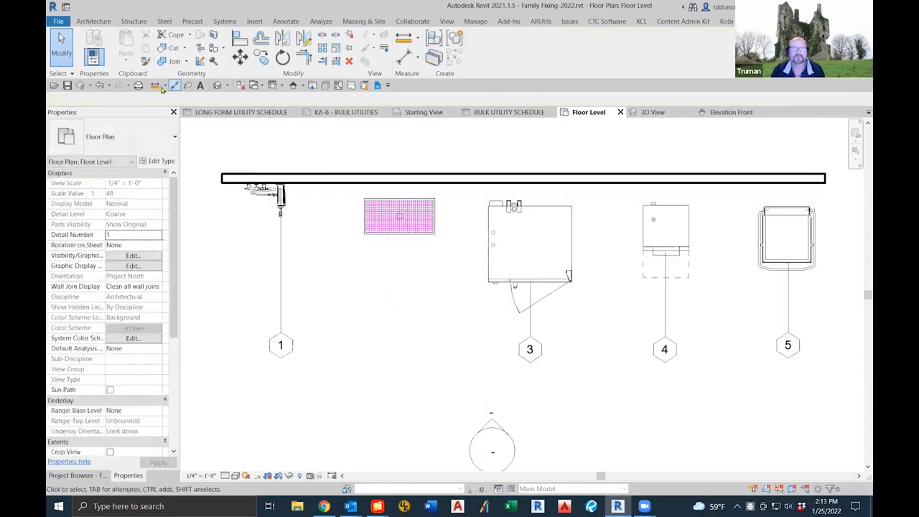
# Tag the replacement floor trough with a Free End leader, align the tag with the neighbouring tags, and set its item number to 2
pyautogui.click(187, 85)
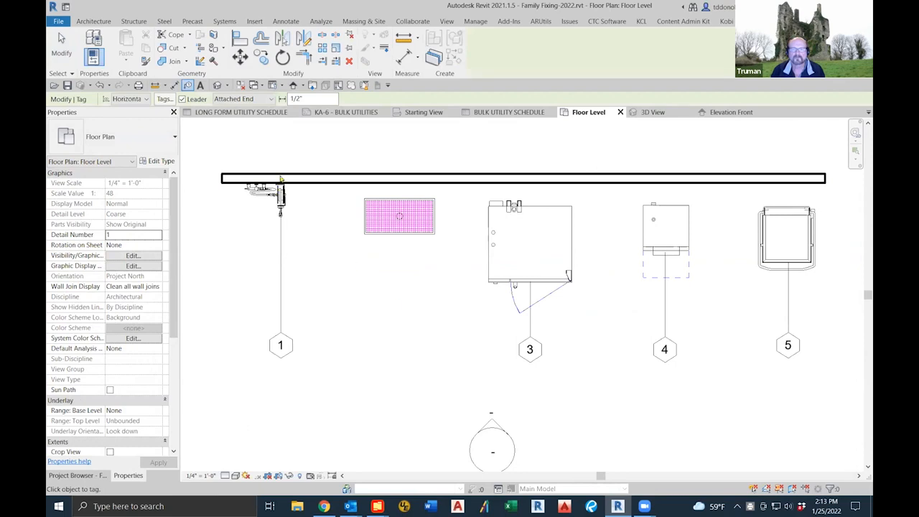
pyautogui.click(273, 101)
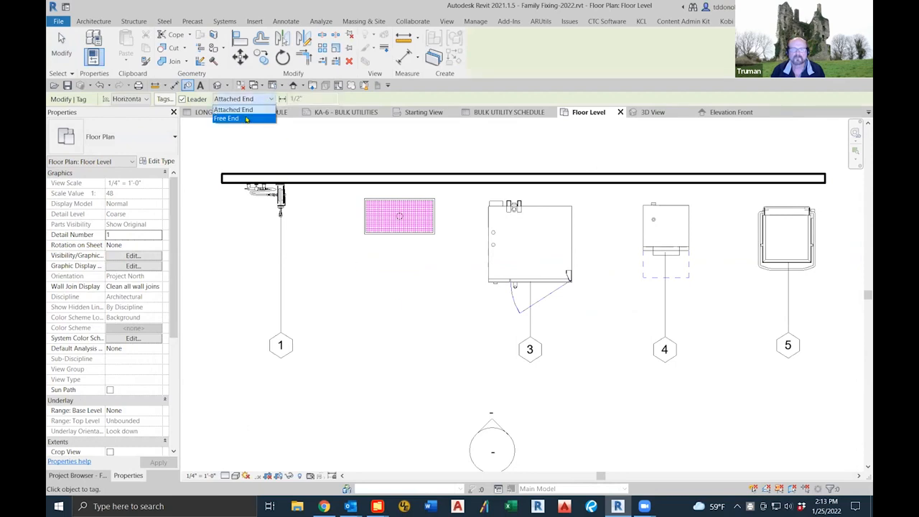
pyautogui.click(237, 118)
pyautogui.click(399, 231)
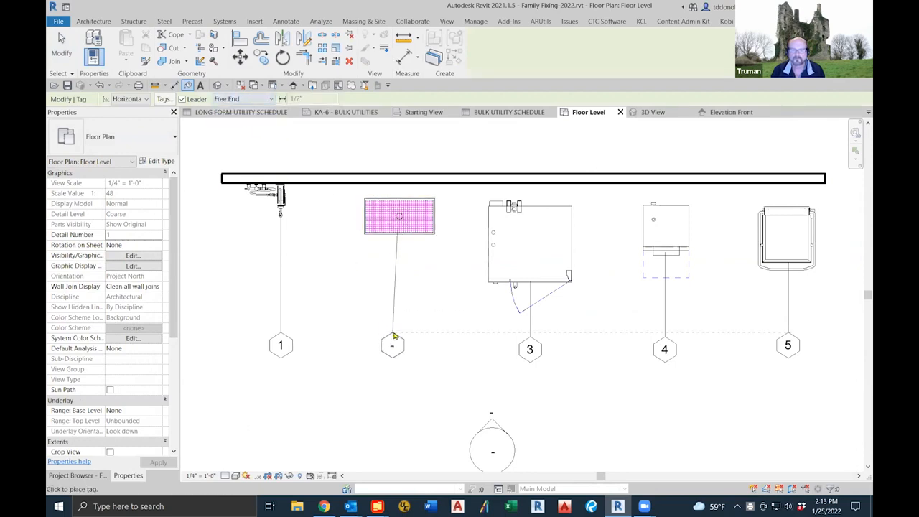
pyautogui.click(399, 334)
pyautogui.click(397, 346)
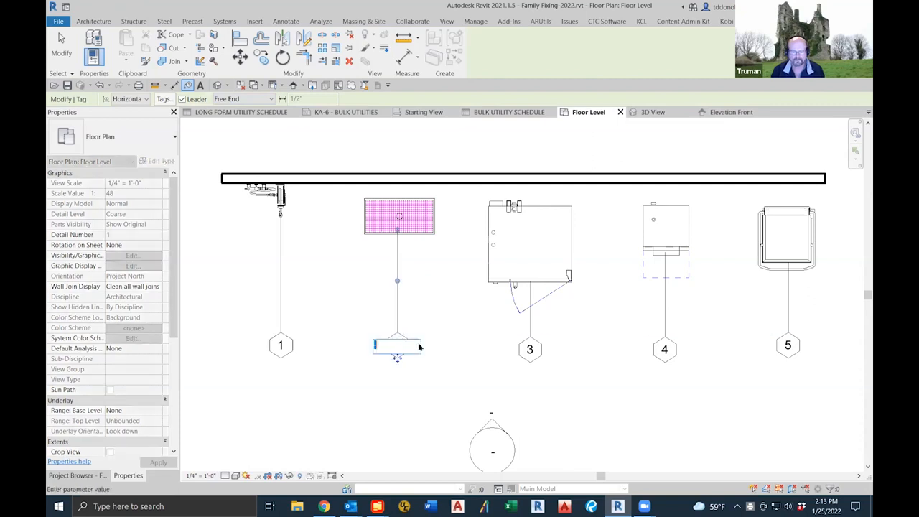
pyautogui.write('2')
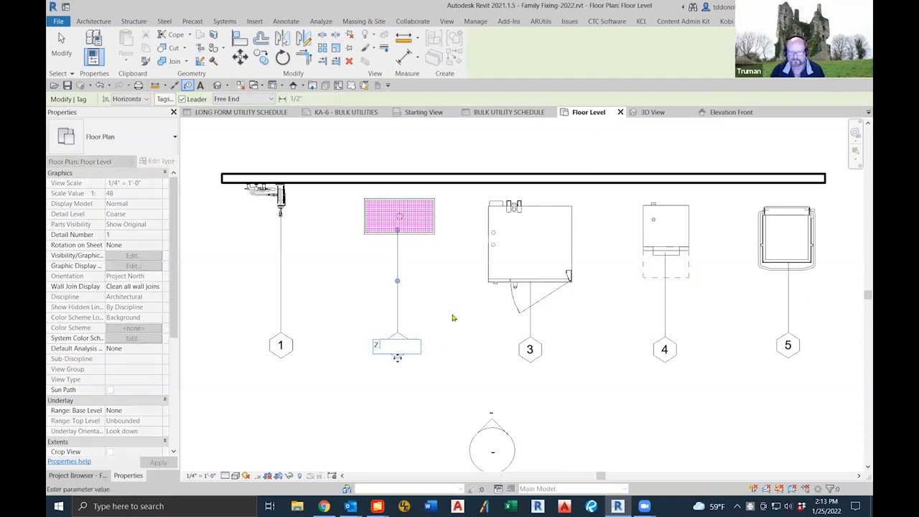
pyautogui.press('Return')
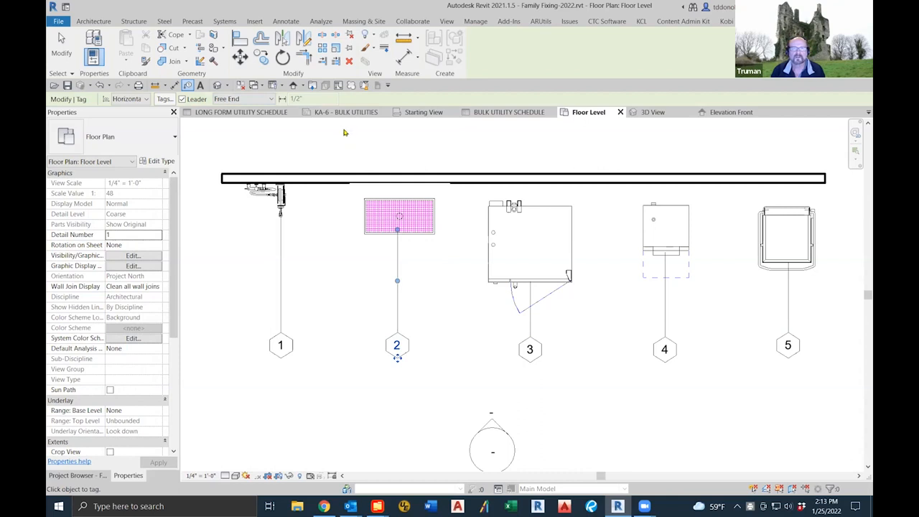
# Check item 2's description in the bulk utility schedule and highlight item 3, the gas oven, in the floor plan
pyautogui.click(511, 113)
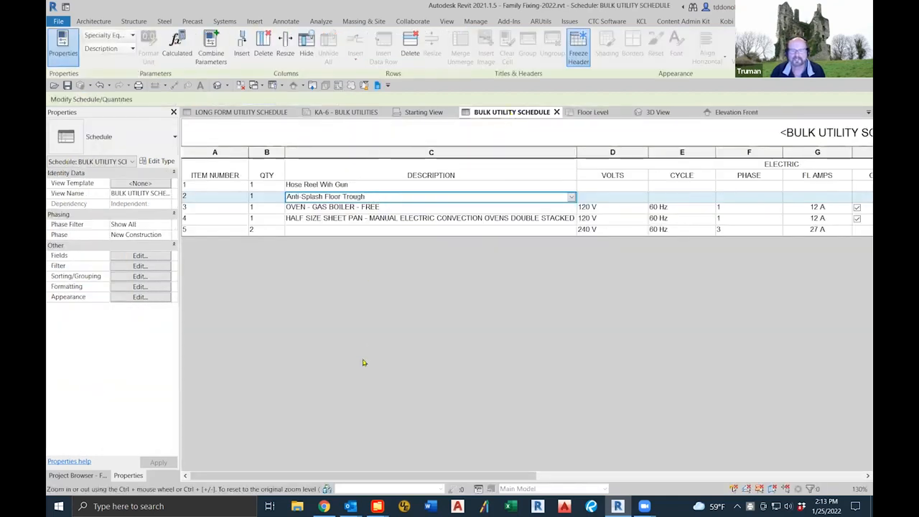
pyautogui.moveTo(394, 476); pyautogui.dragTo(341, 449)
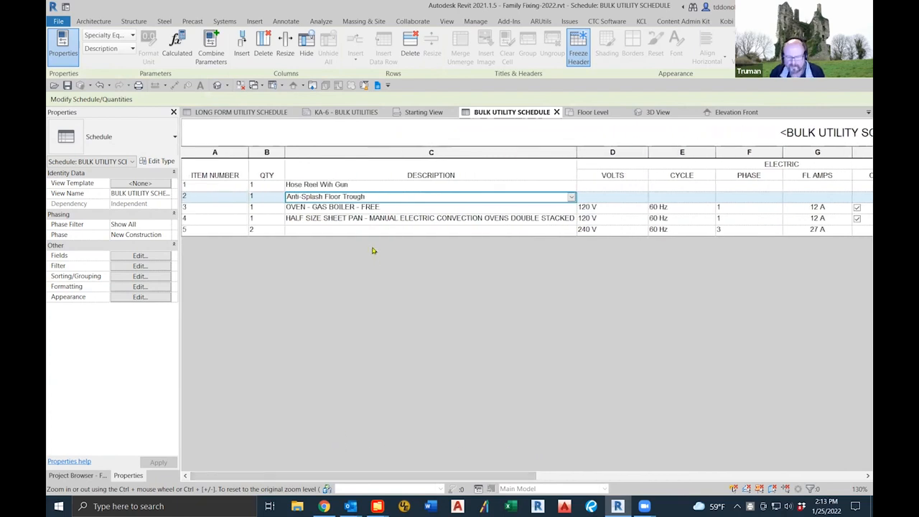
pyautogui.click(386, 206)
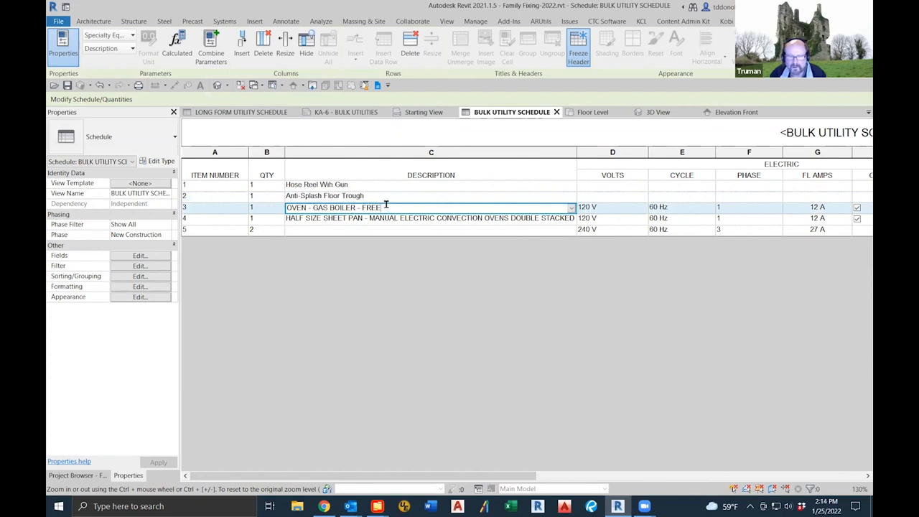
pyautogui.click(779, 49)
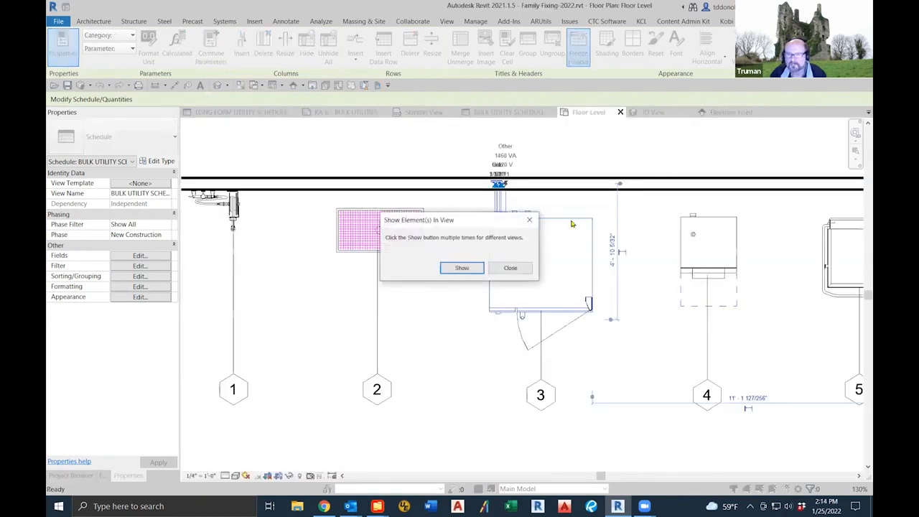
pyautogui.click(509, 267)
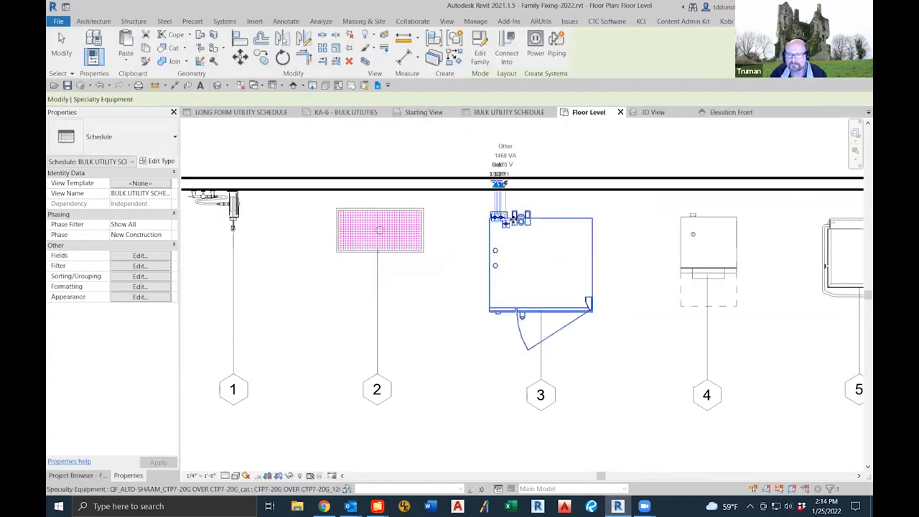
# Review item 3's properties, then open the stacked gas oven's family for editing and view it in 3D
pyautogui.moveTo(176, 300); pyautogui.dragTo(175, 401)
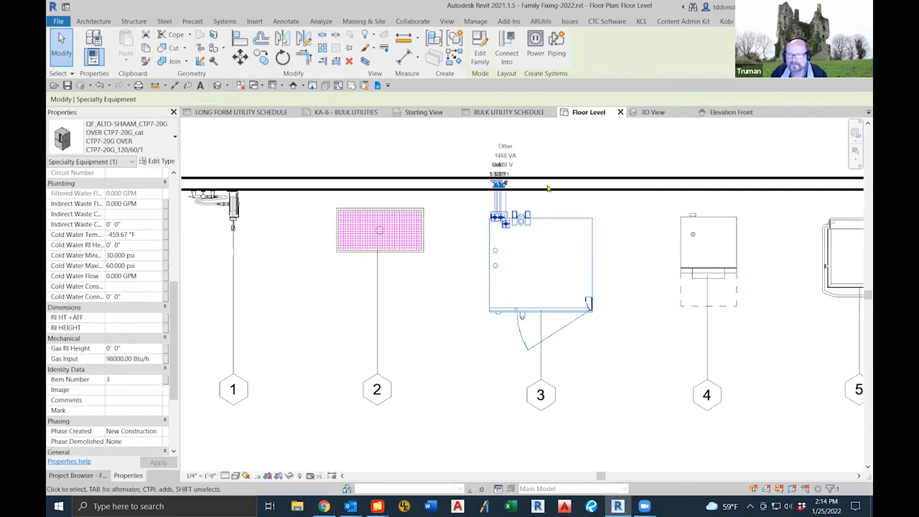
pyautogui.click(482, 40)
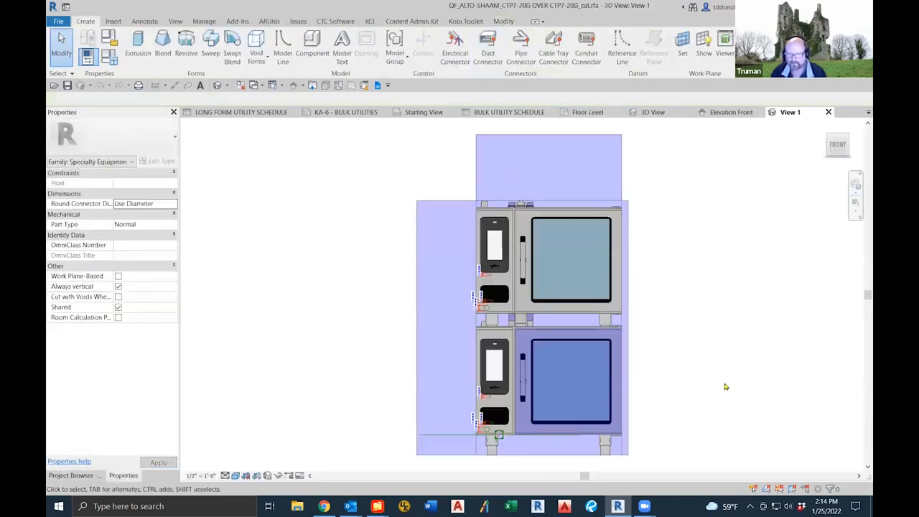
pyautogui.keyDown('shift'); pyautogui.moveTo(713, 357); pyautogui.dragTo(723, 395, button='middle'); pyautogui.keyUp('shift')
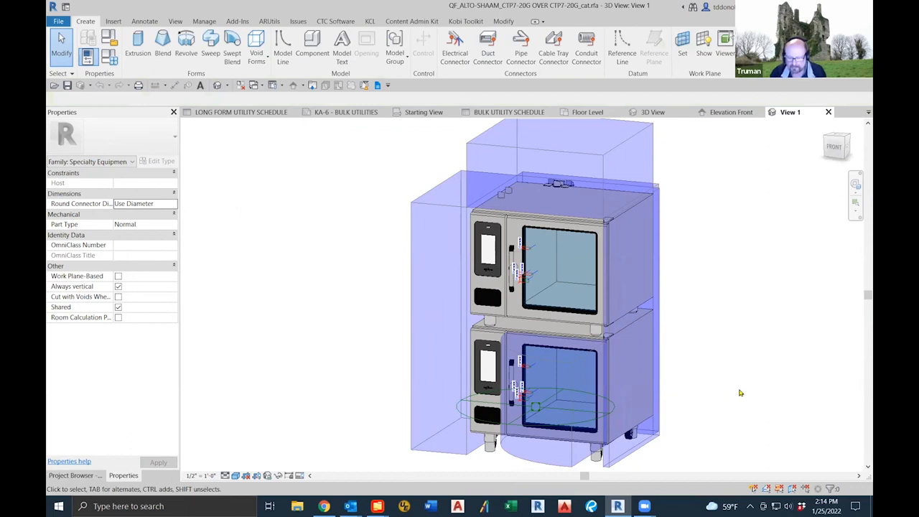
# Add an instance text parameter named "Top Oven Item Number" to the family, grouped under Identity Data
pyautogui.click(108, 60)
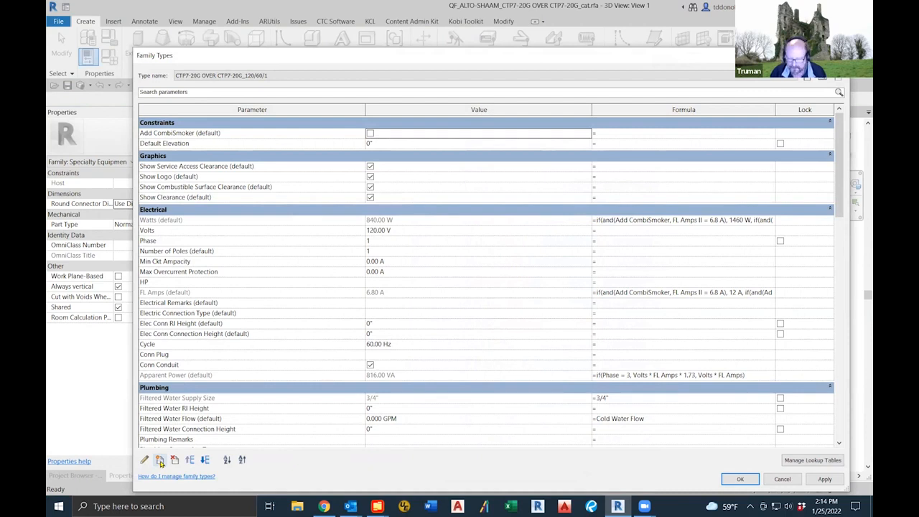
pyautogui.click(160, 460)
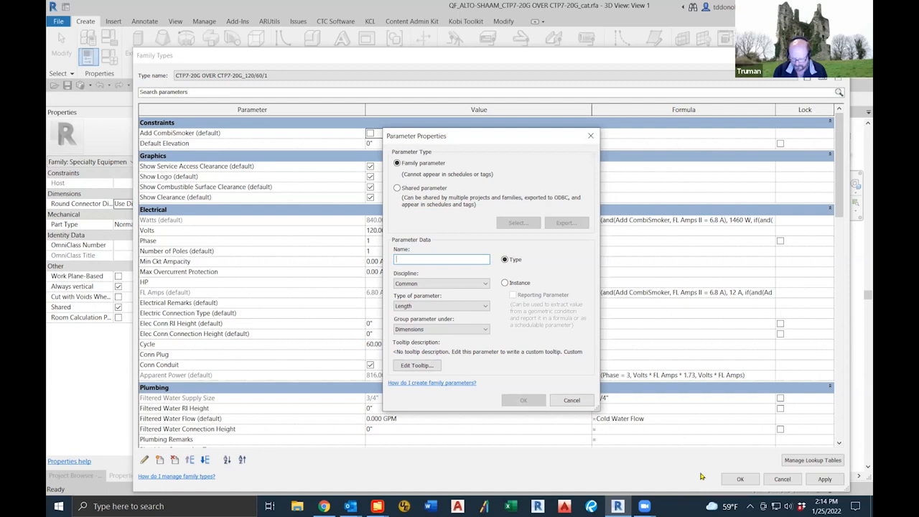
pyautogui.write('Top Oven Item Number')
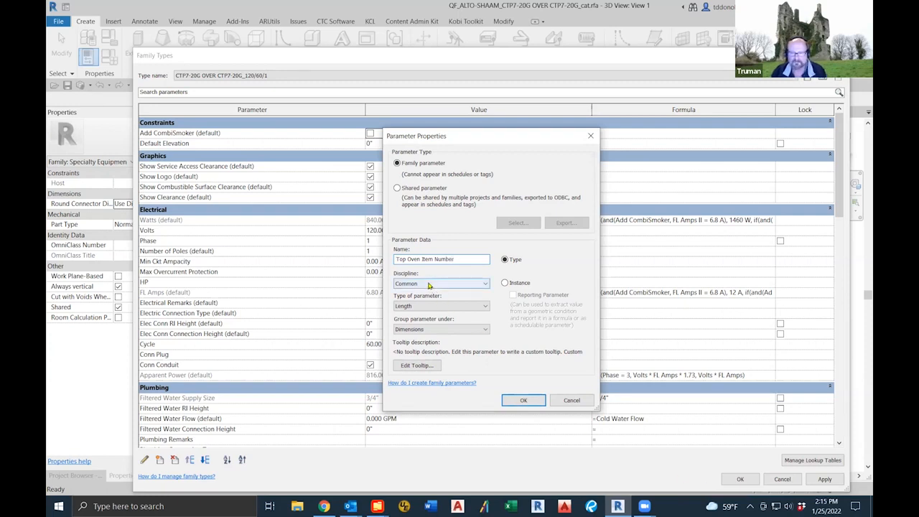
pyautogui.click(485, 307)
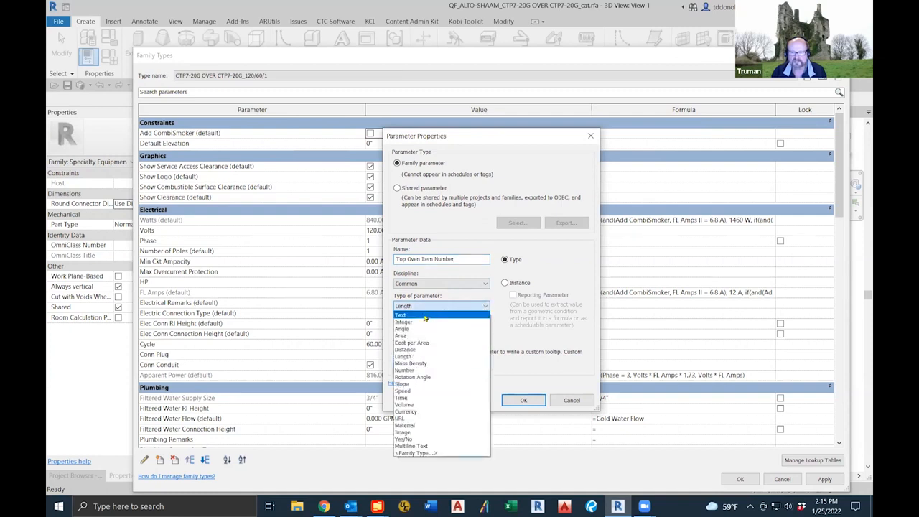
pyautogui.click(423, 316)
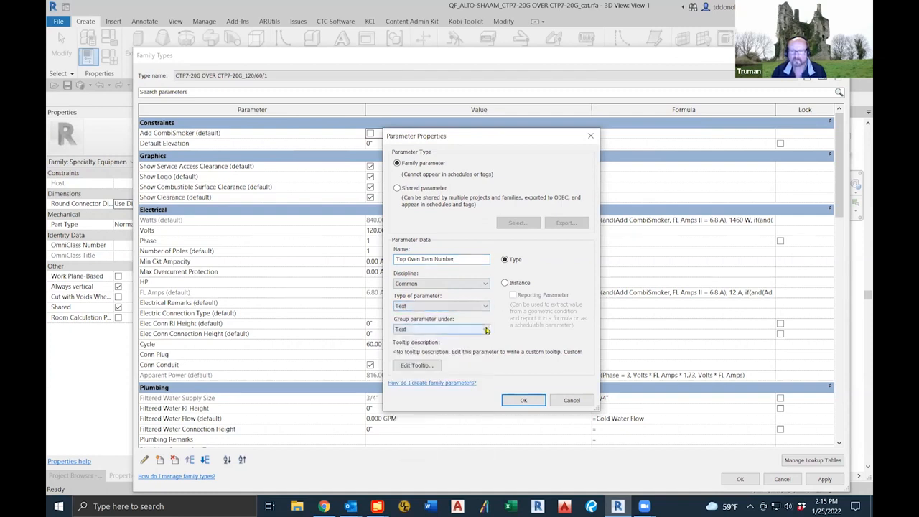
pyautogui.click(486, 330)
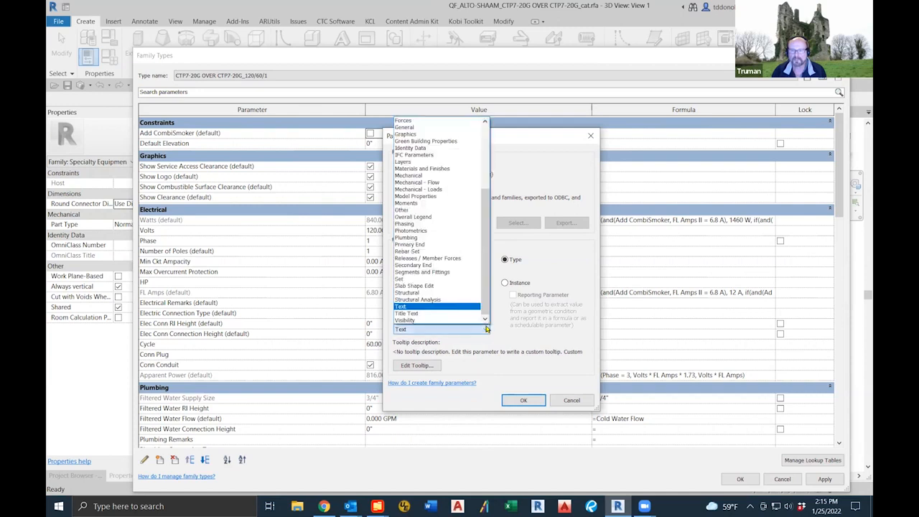
pyautogui.click(422, 149)
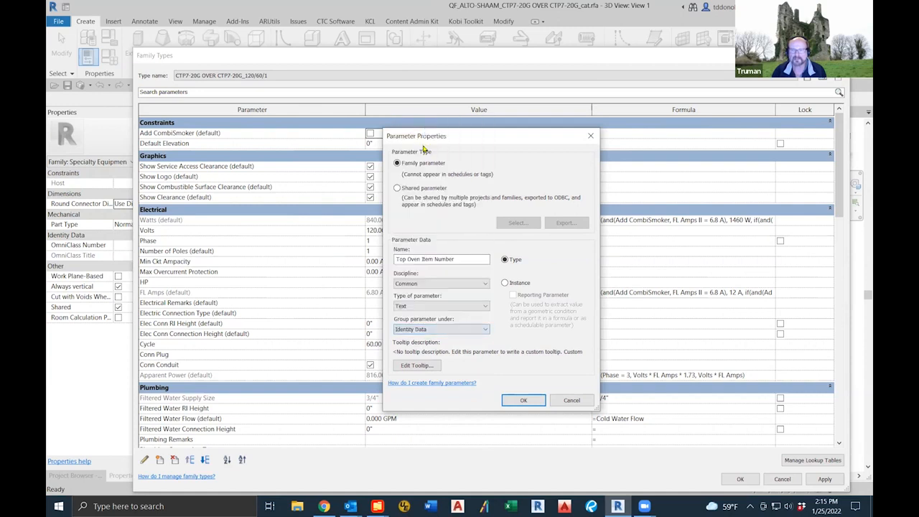
pyautogui.click(505, 283)
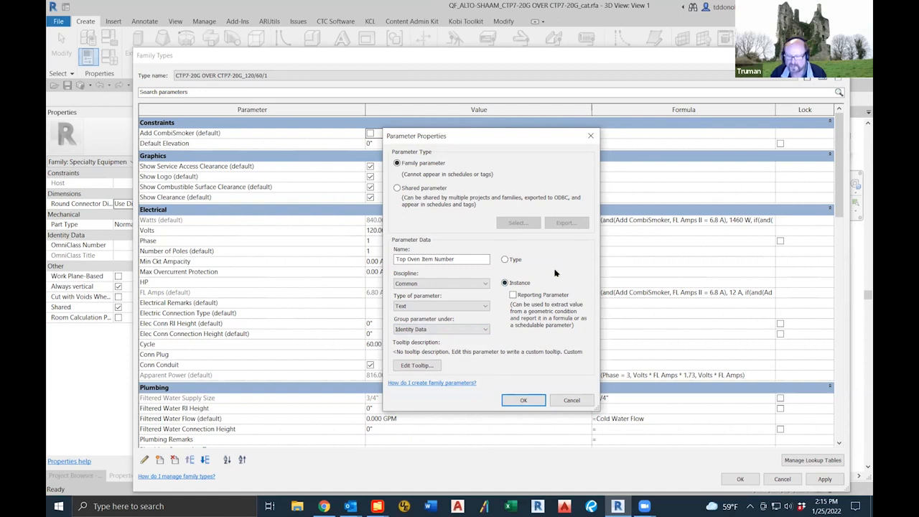
pyautogui.click(532, 399)
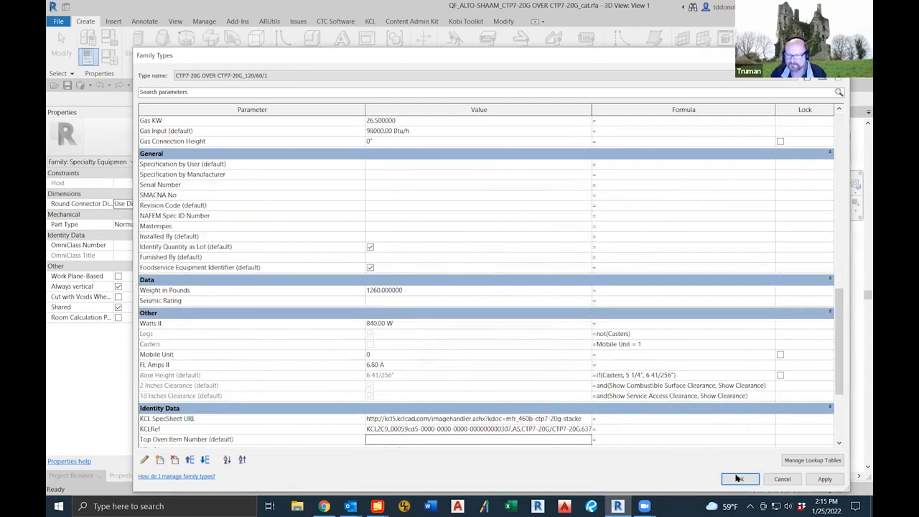
pyautogui.click(739, 480)
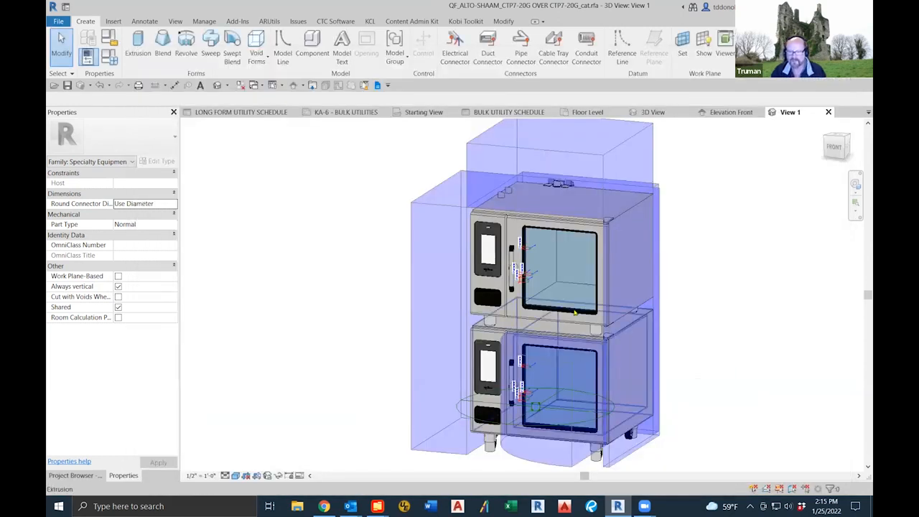
# Check which parts of the stacked ovens are nested components and select all CTP7-20G instances in the entire family
pyautogui.click(524, 287)
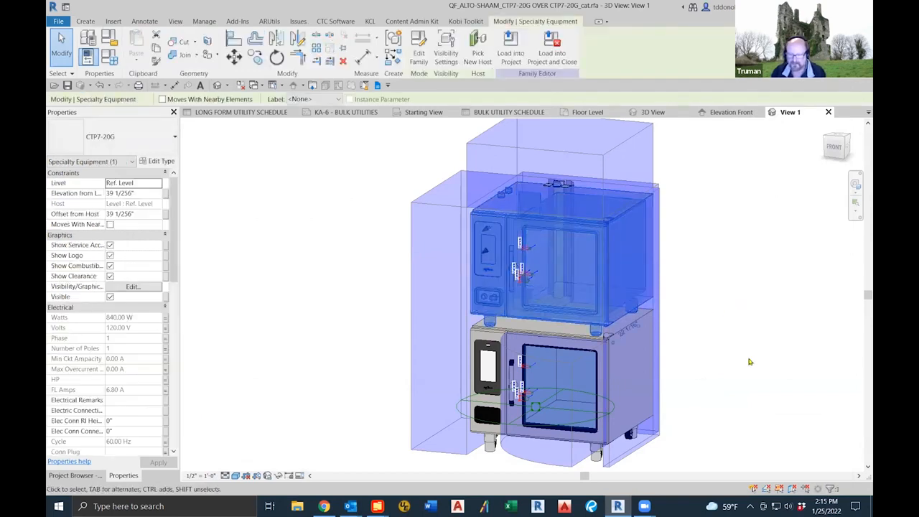
pyautogui.click(488, 456)
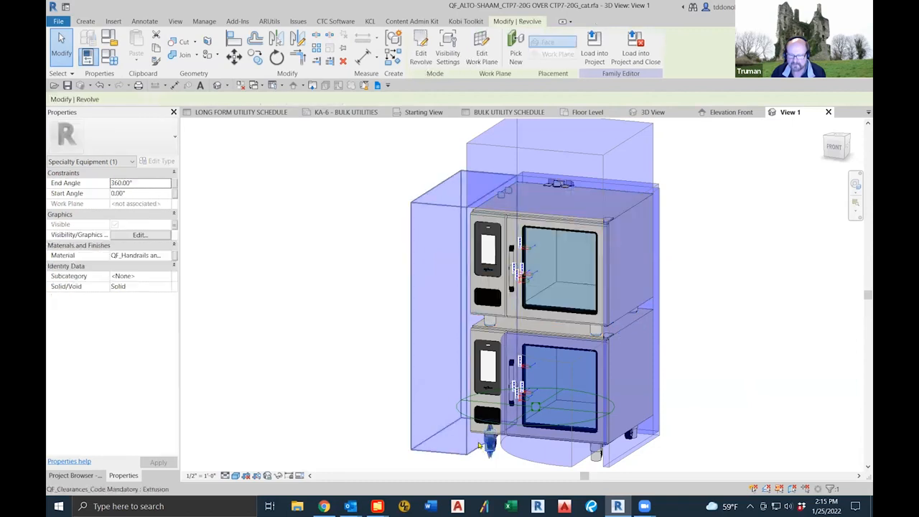
pyautogui.click(585, 468)
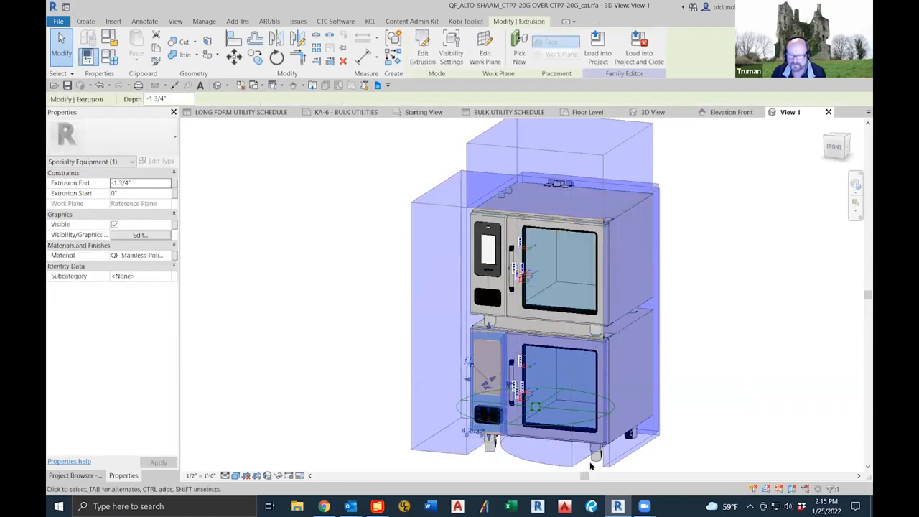
pyautogui.click(585, 468)
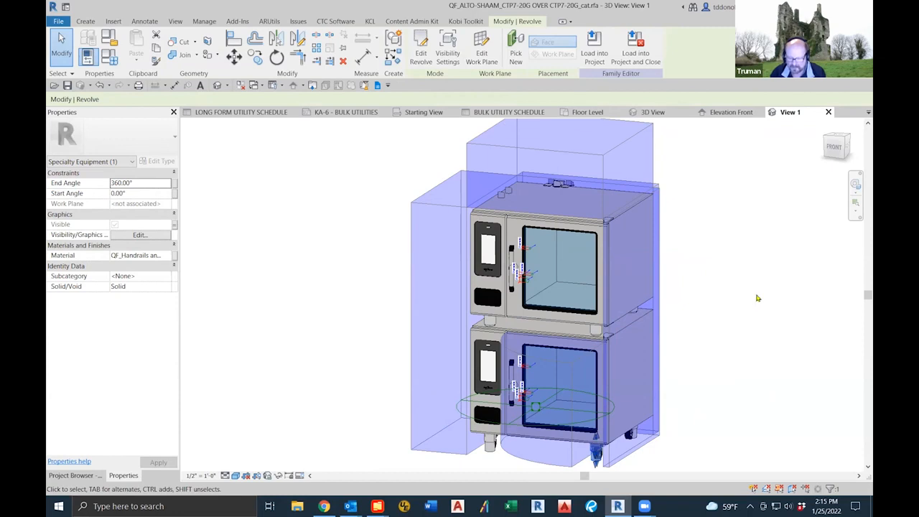
pyautogui.scroll(-2, 757, 300)
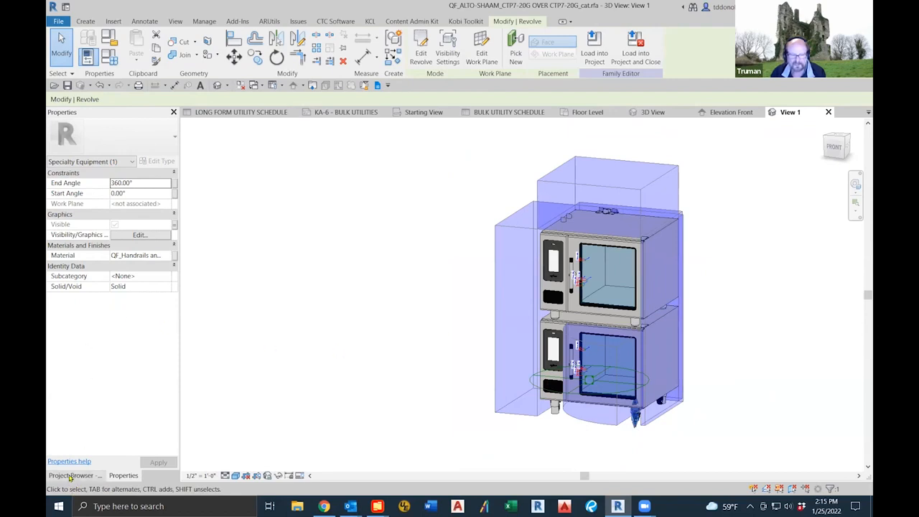
pyautogui.click(71, 476)
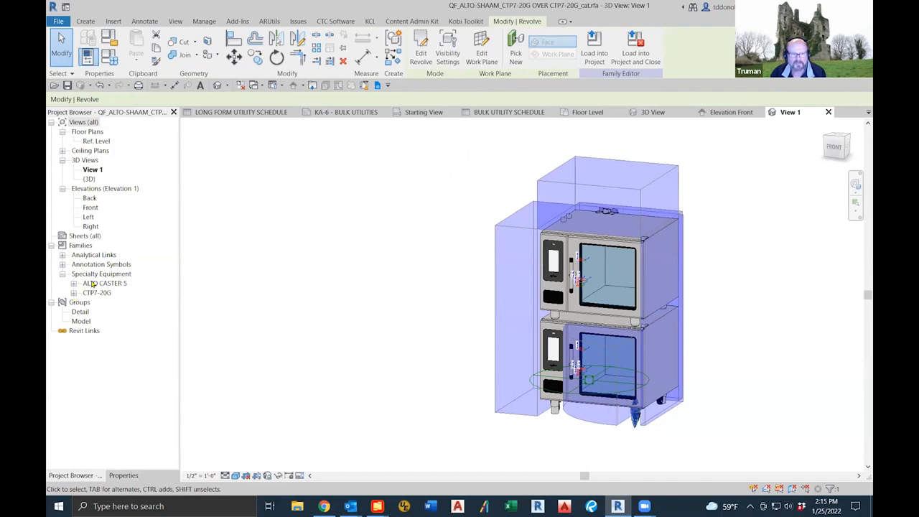
pyautogui.click(74, 292)
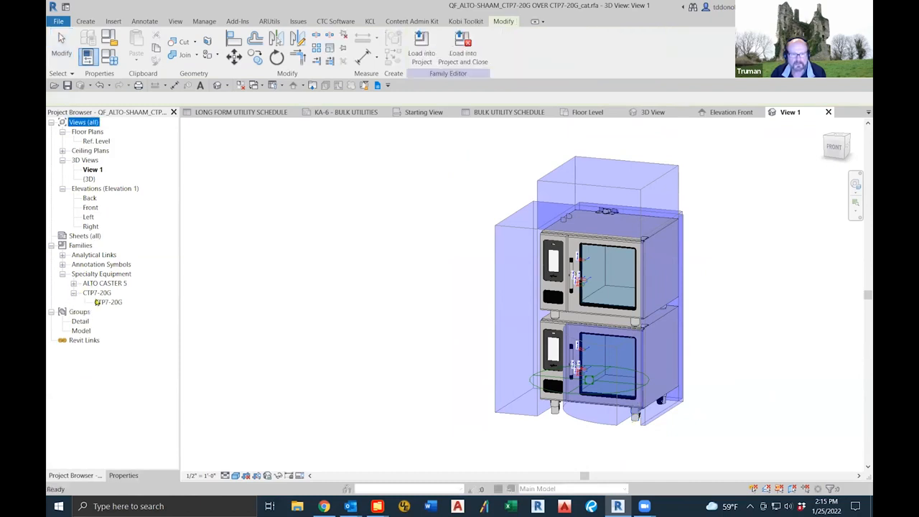
pyautogui.click(95, 293)
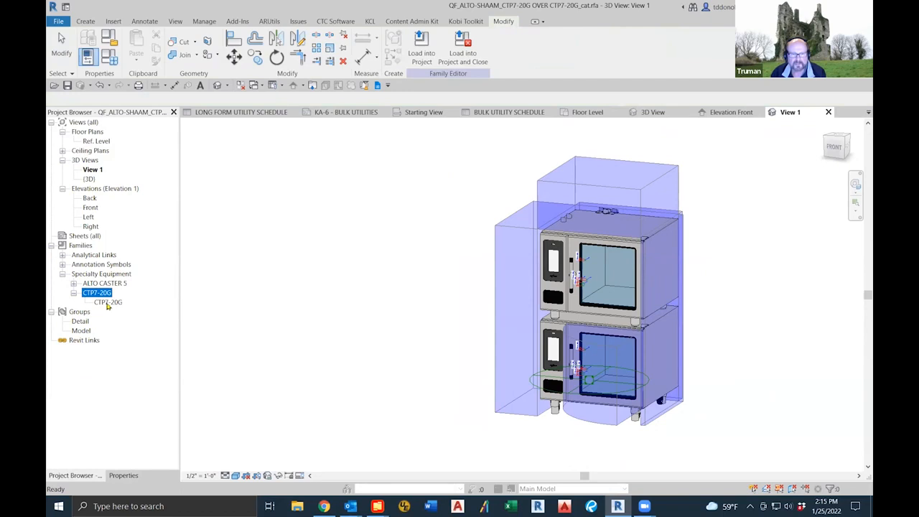
pyautogui.click(107, 302)
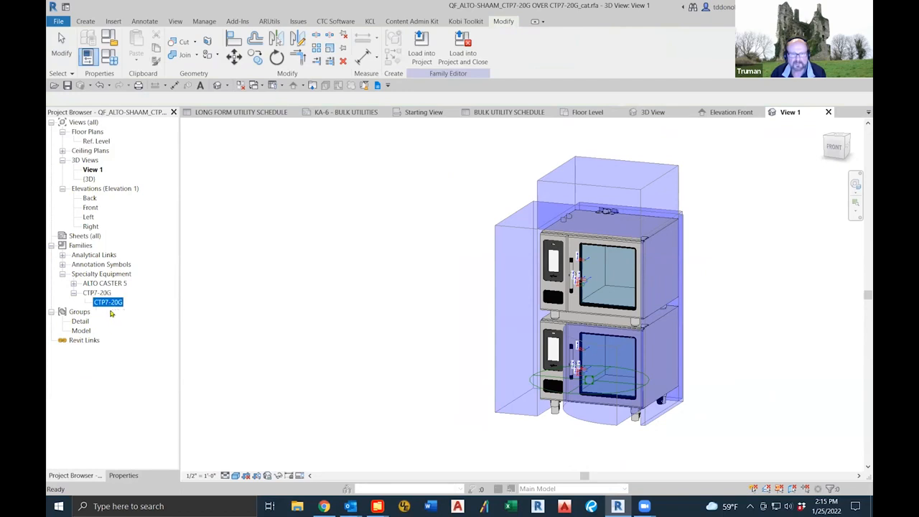
pyautogui.rightClick(108, 302)
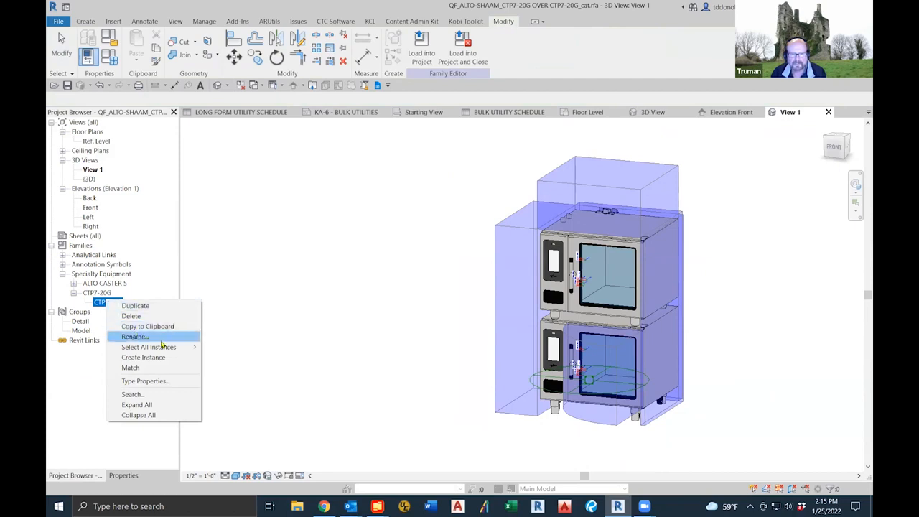
pyautogui.moveTo(171, 348)
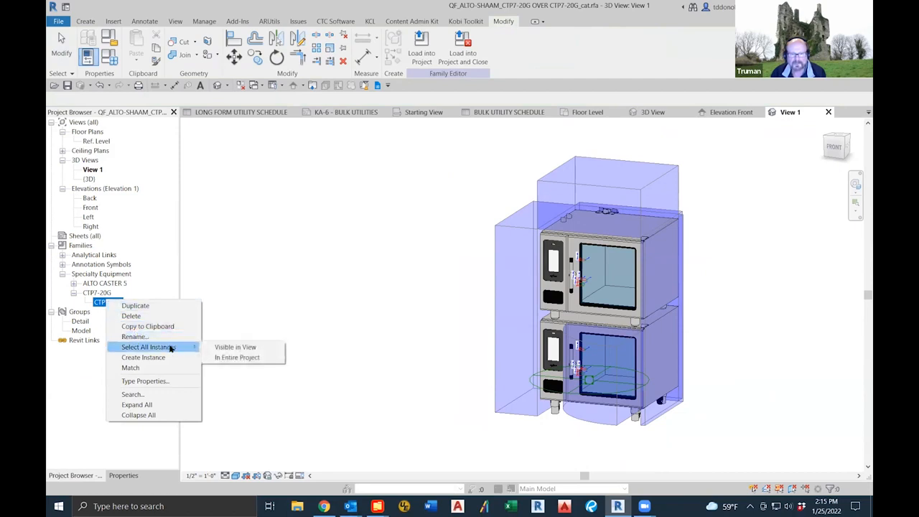
pyautogui.click(236, 357)
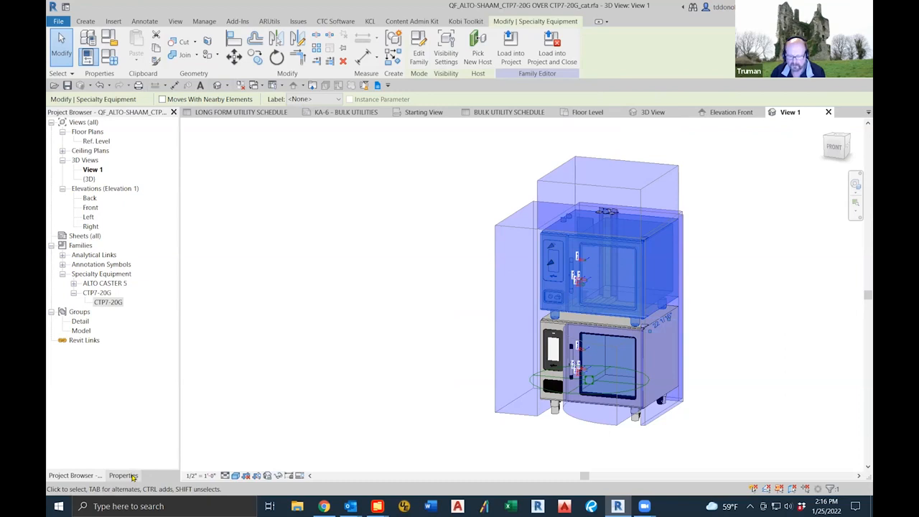
# Associate the upper oven's Item Number property with the Top Oven Item Number family parameter
pyautogui.click(123, 475)
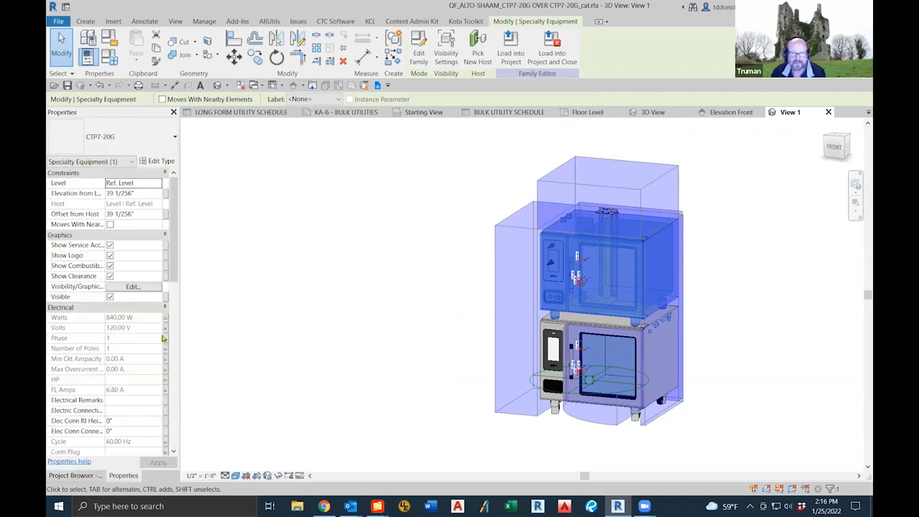
pyautogui.moveTo(179, 314); pyautogui.dragTo(282, 314)
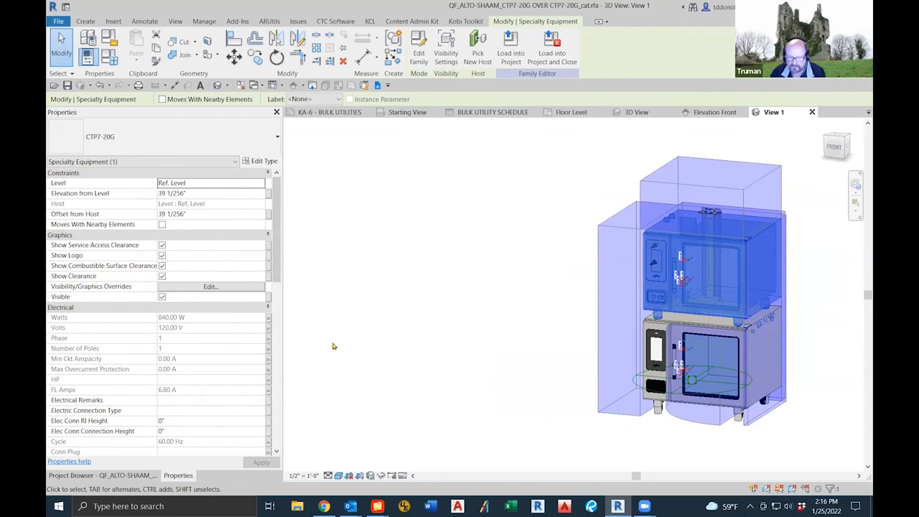
pyautogui.scroll(-1, 276, 289)
pyautogui.scroll(-5, 277, 289)
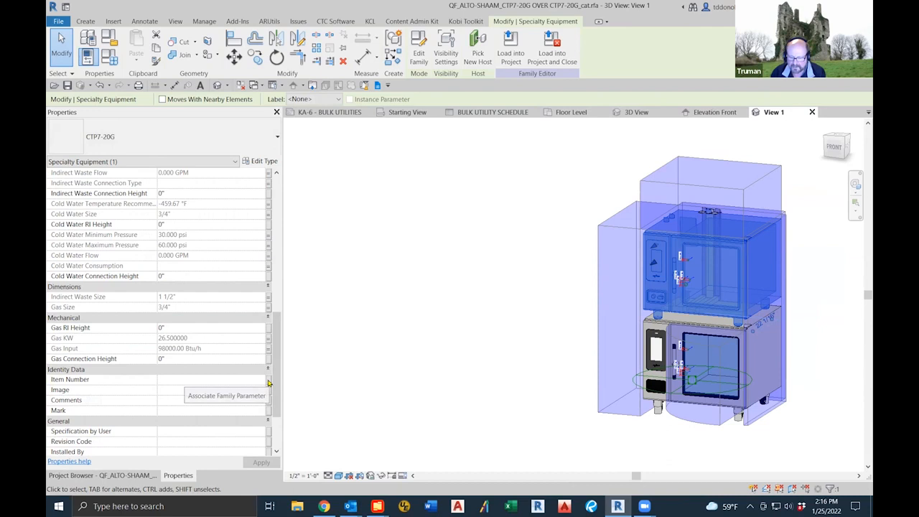
pyautogui.click(268, 382)
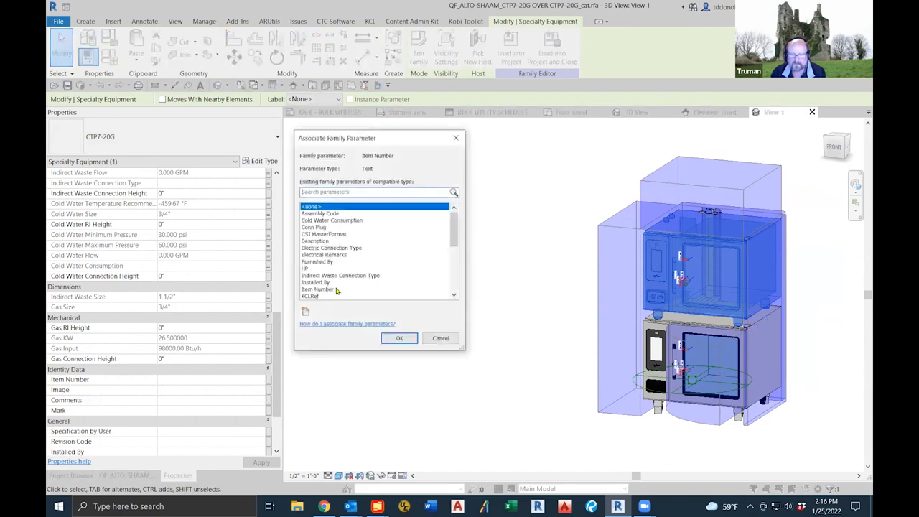
pyautogui.moveTo(454, 234); pyautogui.dragTo(453, 286)
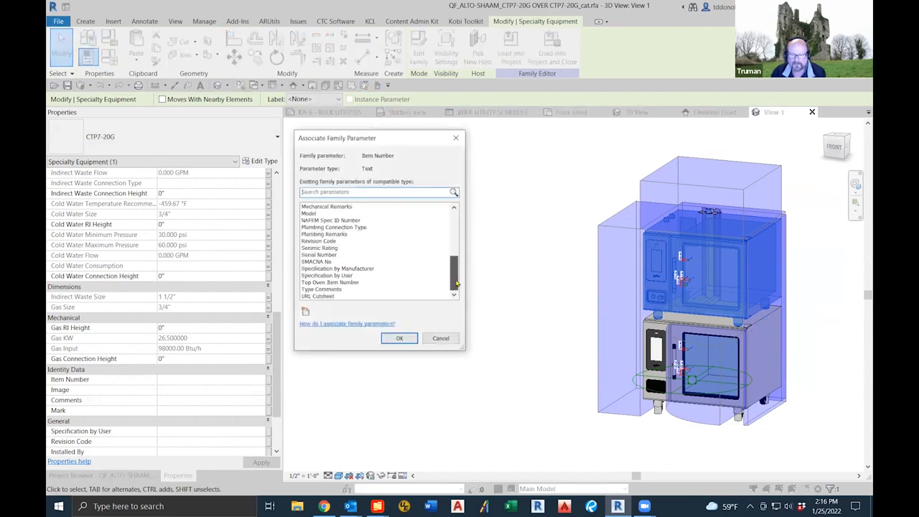
pyautogui.click(338, 283)
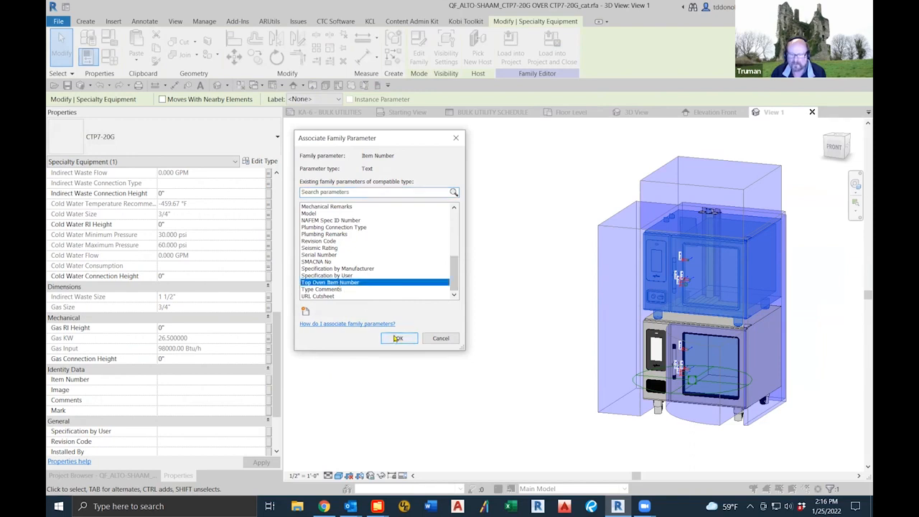
pyautogui.click(398, 338)
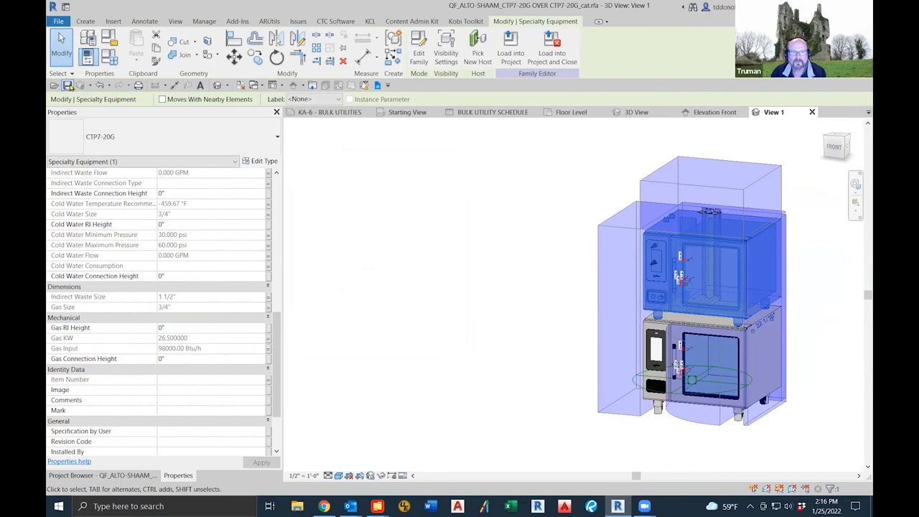
# Save the stacked oven family over its existing file, then load it into Family Fixing-2022.rvt and close it, overwriting the existing version and parameter values
pyautogui.click(69, 85)
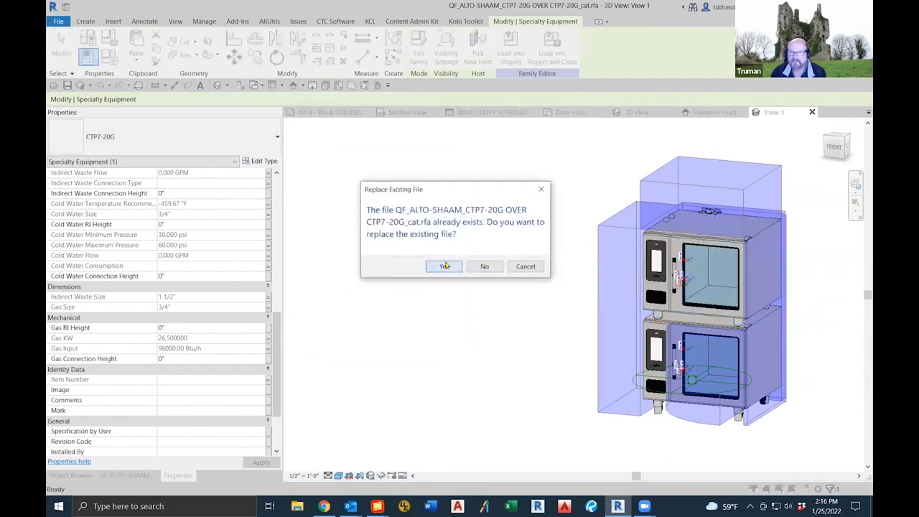
pyautogui.click(442, 266)
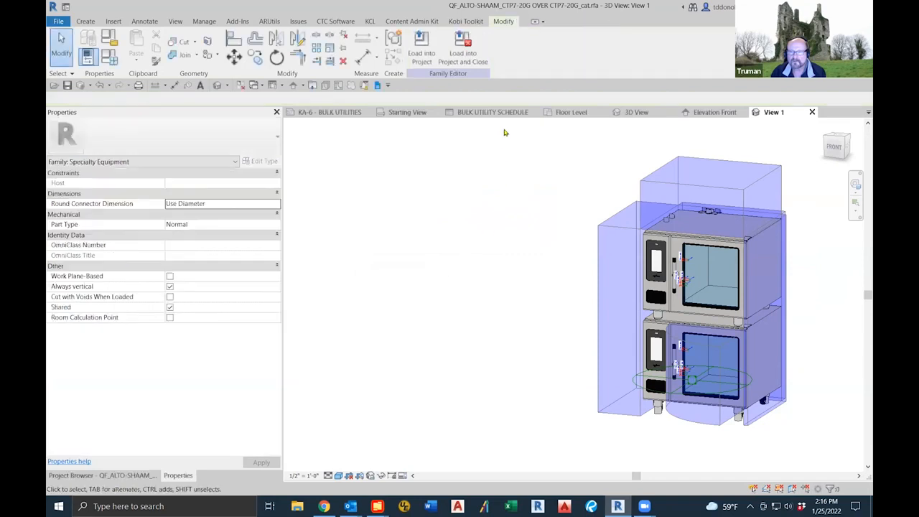
pyautogui.click(466, 48)
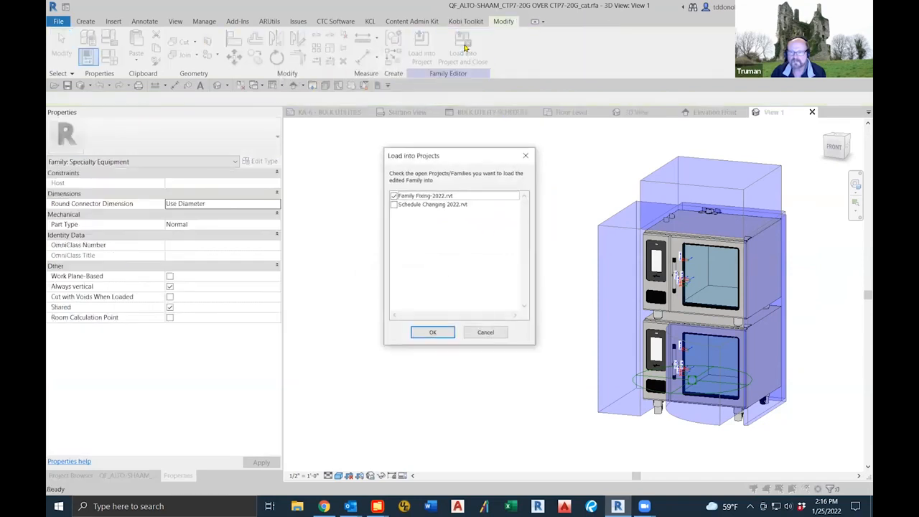
pyautogui.click(429, 331)
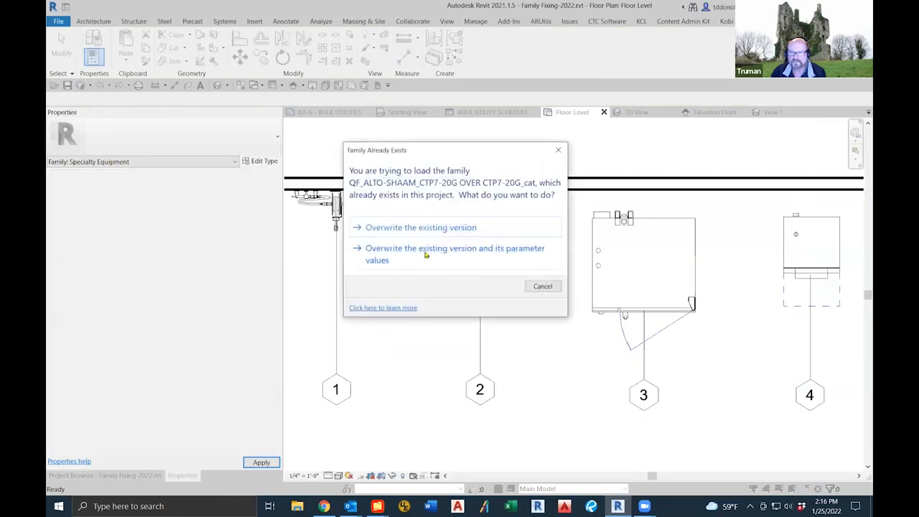
pyautogui.click(481, 251)
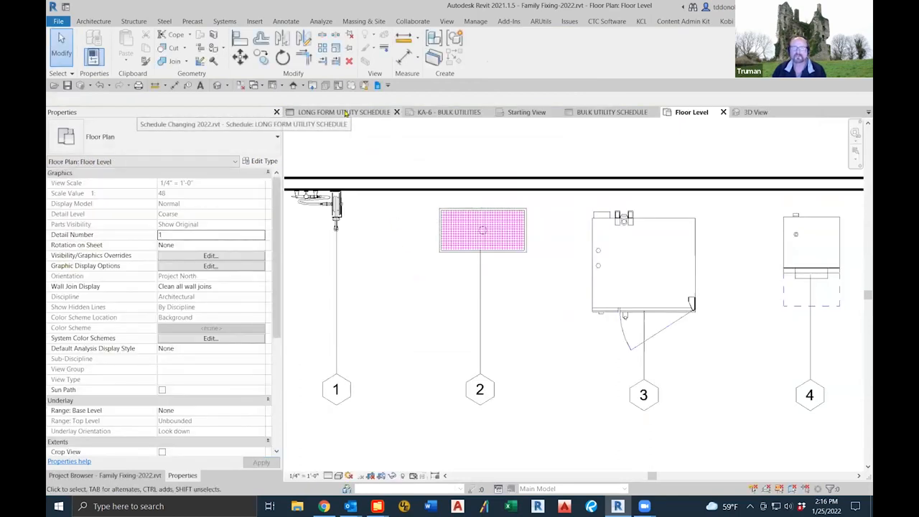
# Check the bulk utility schedule, then set the Top Oven Item Number of the item 3 oven in the floor plan to 3A
pyautogui.click(595, 113)
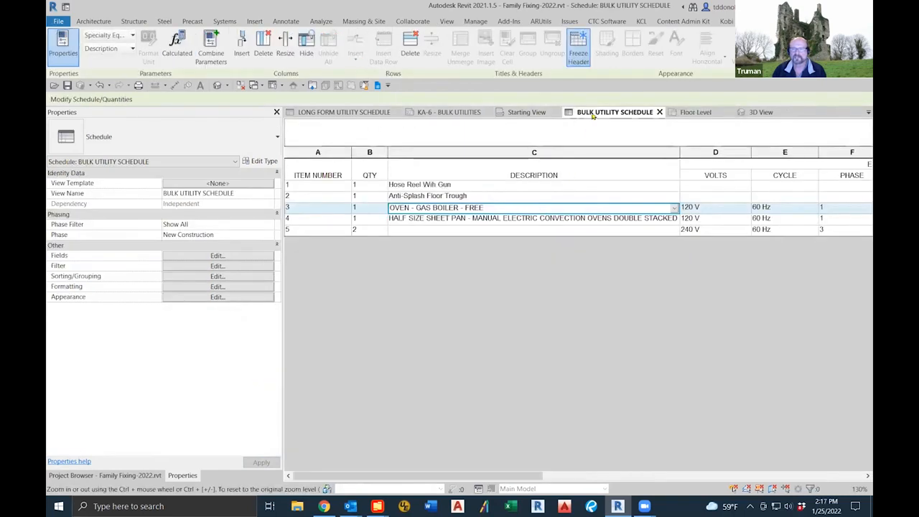
pyautogui.click(667, 113)
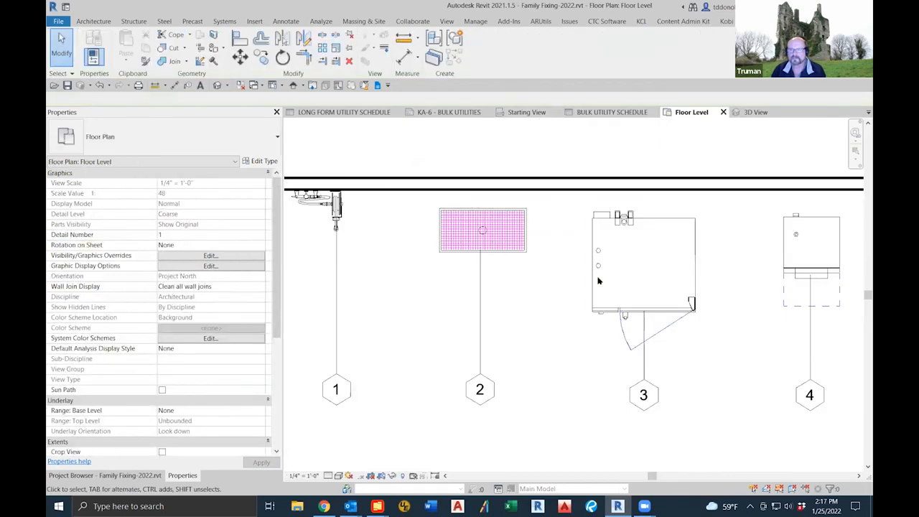
pyautogui.click(595, 368)
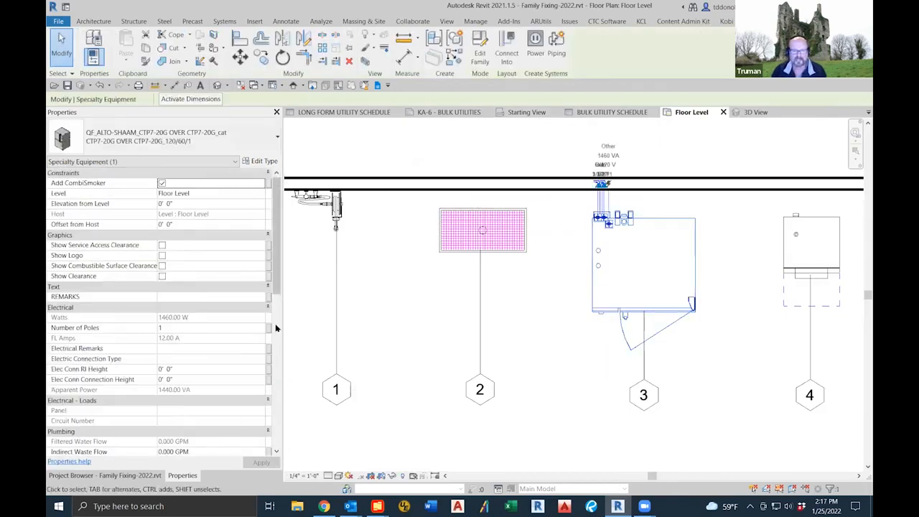
pyautogui.scroll(-8, 279, 297)
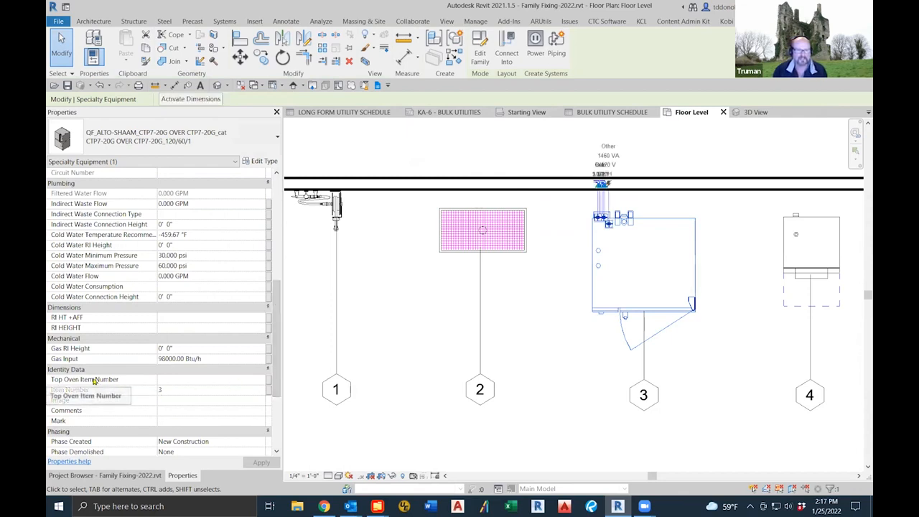
pyautogui.click(173, 379)
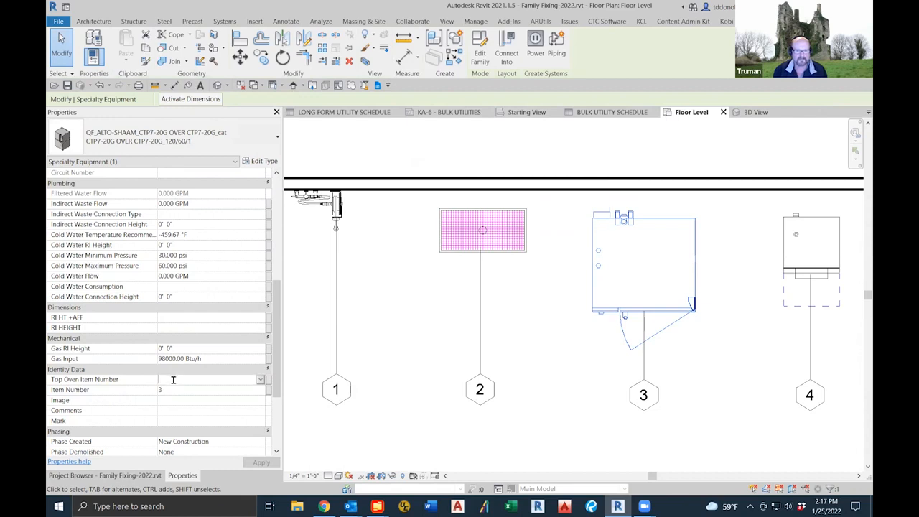
pyautogui.write('3A')
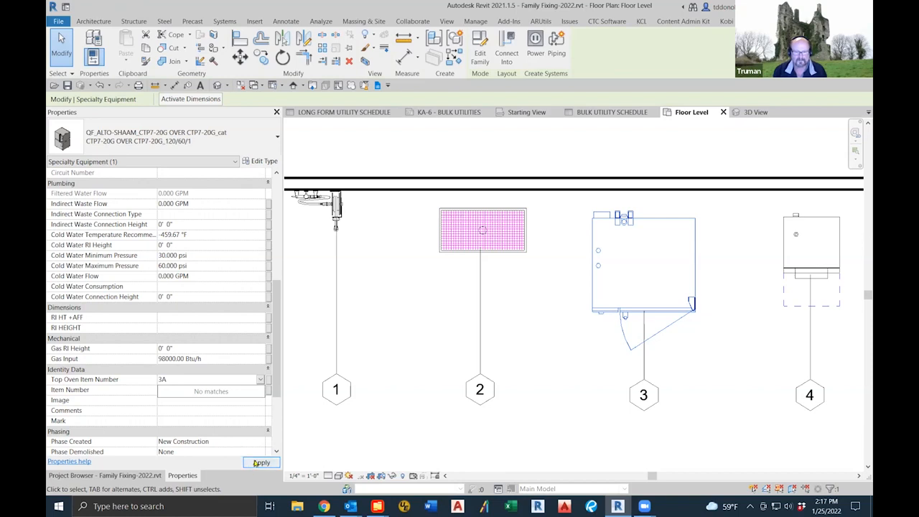
pyautogui.click(262, 461)
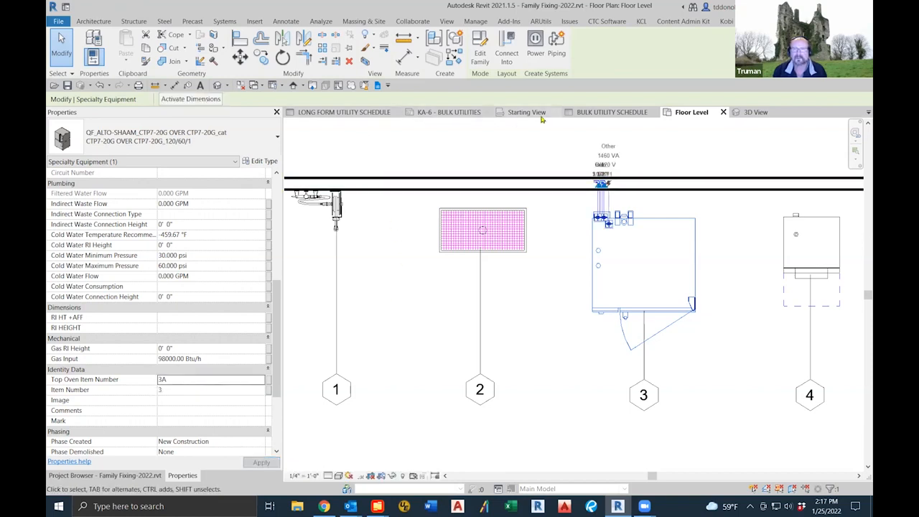
# Change item 3's description in the bulk utility schedule to "Double Combi Oven" and apply it to the type
pyautogui.click(580, 113)
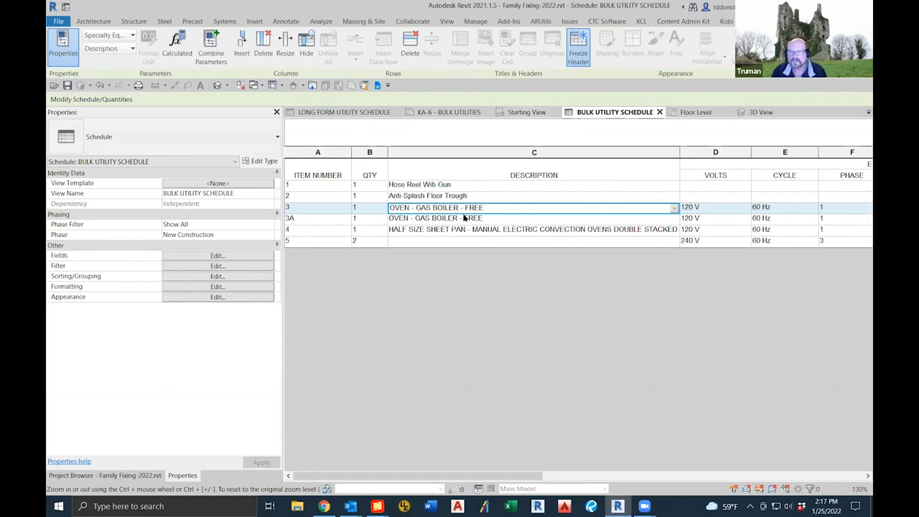
pyautogui.moveTo(491, 476); pyautogui.dragTo(513, 478)
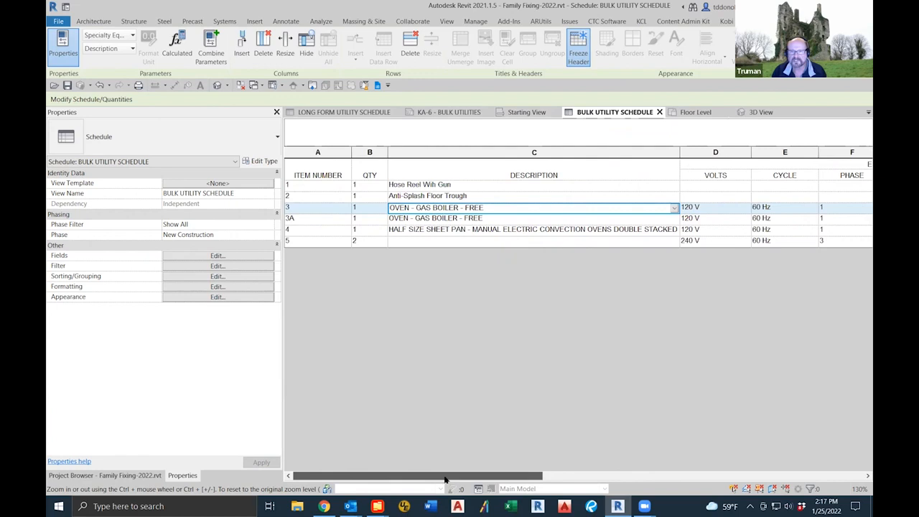
pyautogui.click(499, 207)
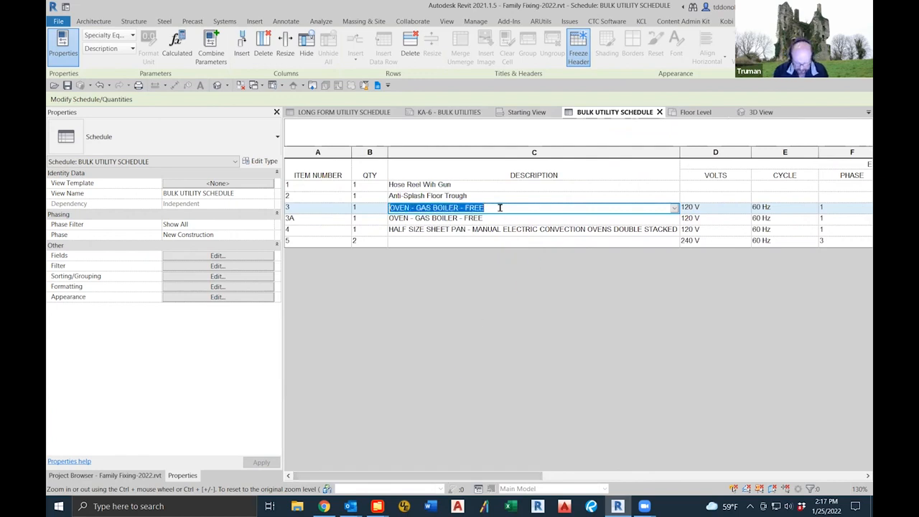
pyautogui.write('Double C')
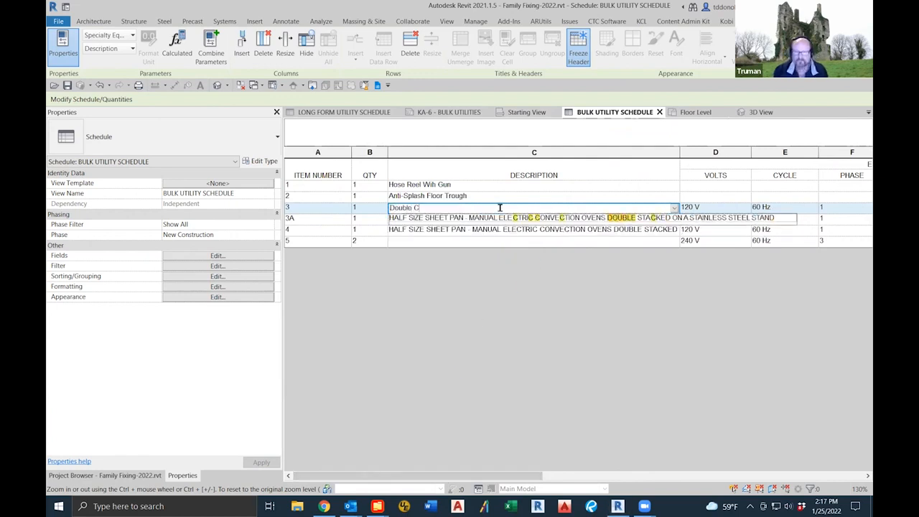
pyautogui.write('ombi Oven')
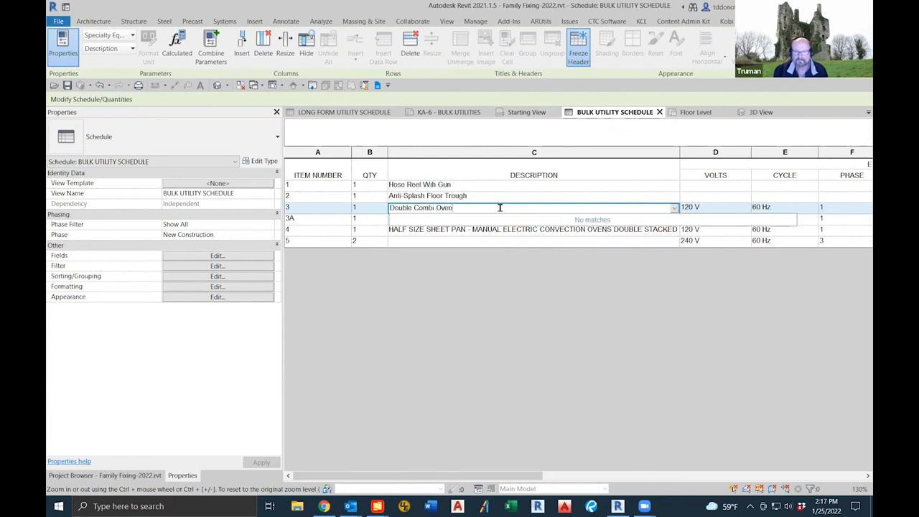
pyautogui.press('Return')
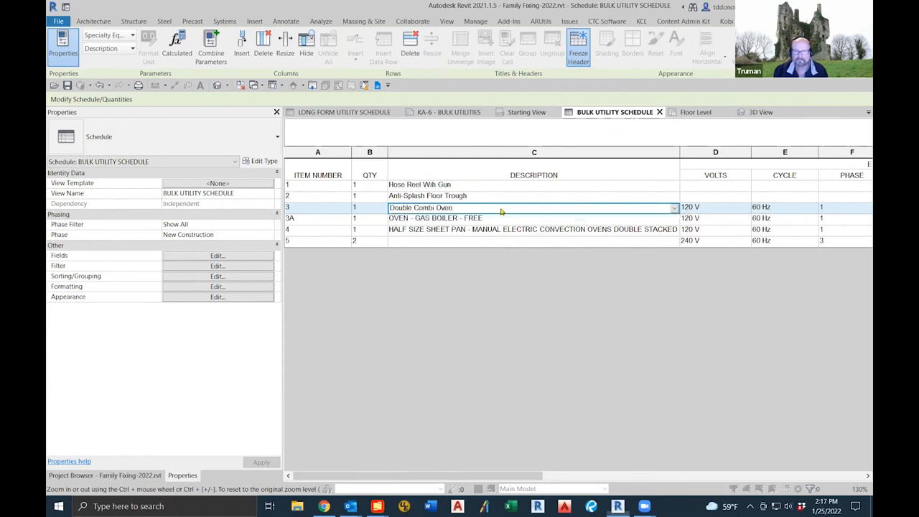
pyautogui.click(487, 279)
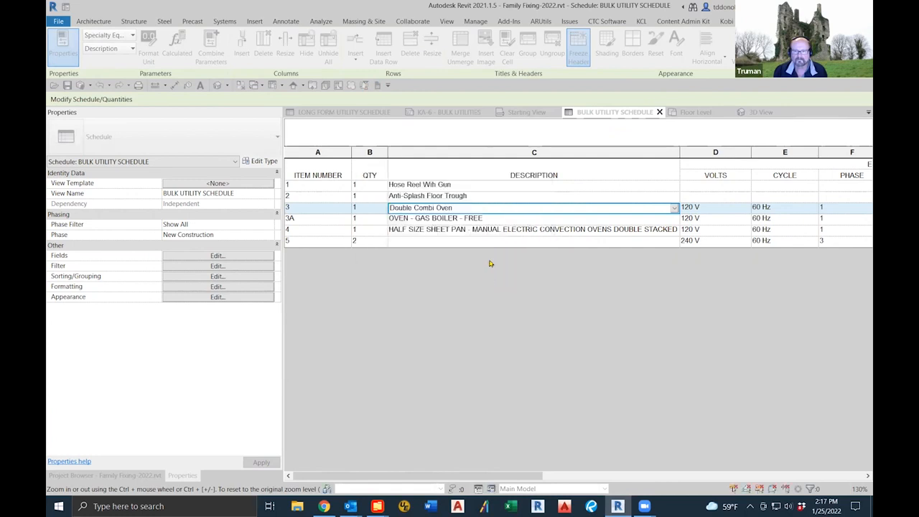
# Change item 3A's description in the bulk utility schedule to "Top Combi Oven", applying it to all elements of the type
pyautogui.click(495, 217)
pyautogui.write('Top')
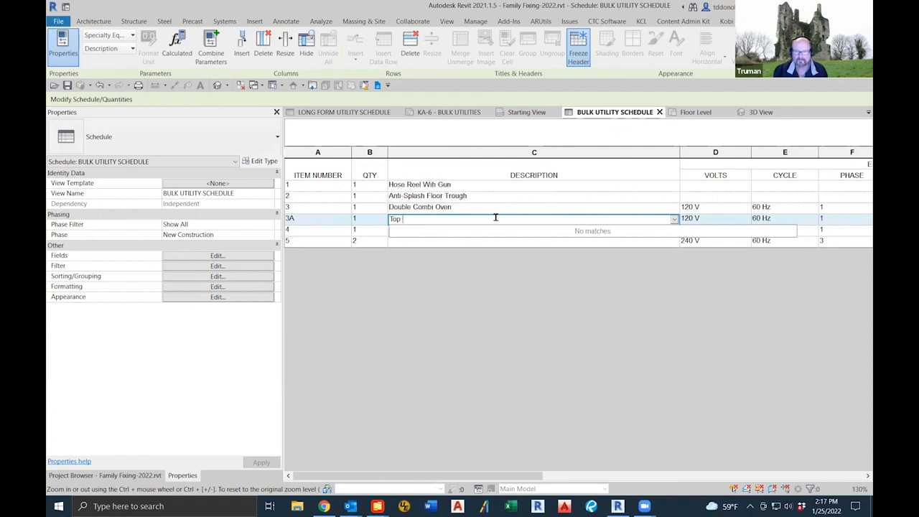
pyautogui.write(' Do')
pyautogui.press('BackSpace')
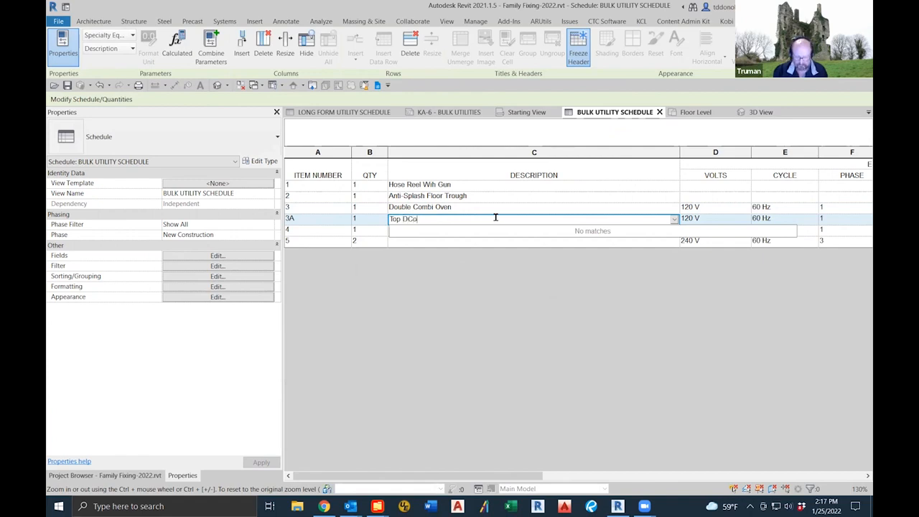
pyautogui.press('BackSpace')
pyautogui.press('BackSpace')
pyautogui.press('BackSpace')
pyautogui.press('BackSpace')
pyautogui.press('BackSpace')
pyautogui.press('BackSpace')
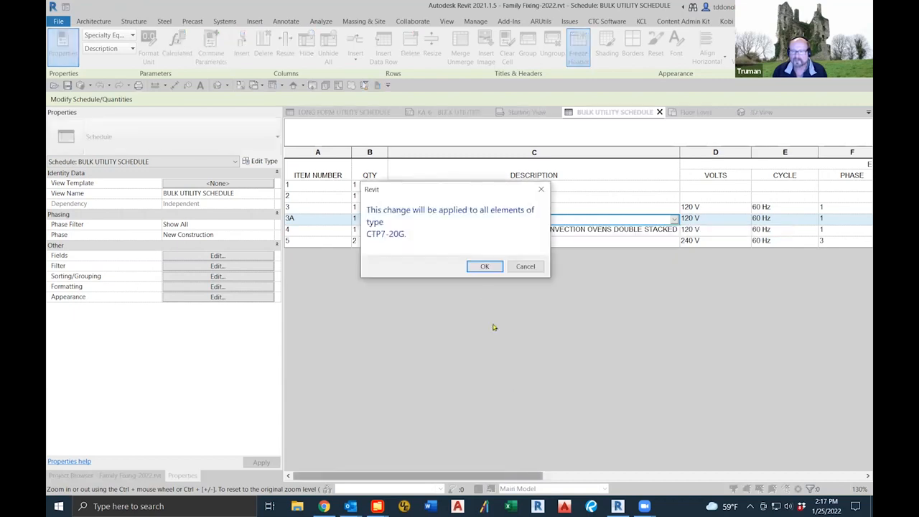
pyautogui.click(484, 266)
pyautogui.moveTo(526, 475); pyautogui.dragTo(425, 476)
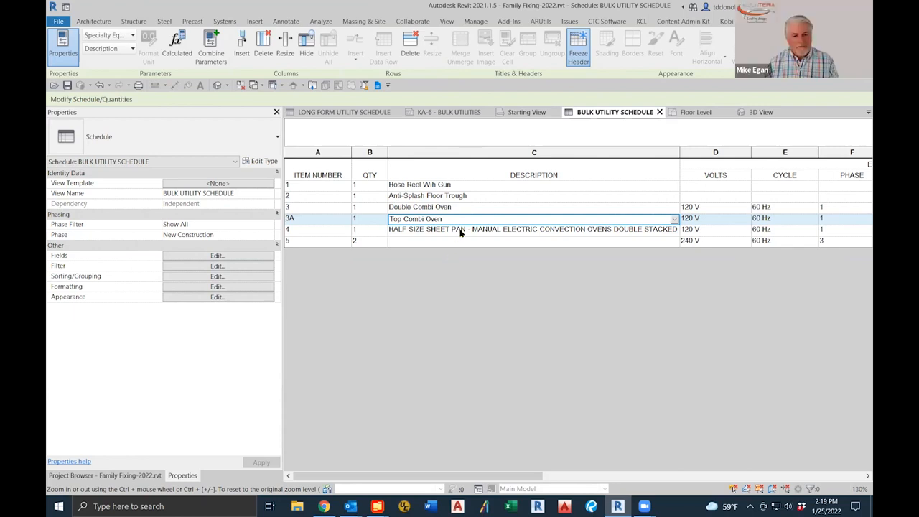
# Locate schedule item 4 in the floor plan and open its double-stacked convection oven family for editing in 3D
pyautogui.click(460, 231)
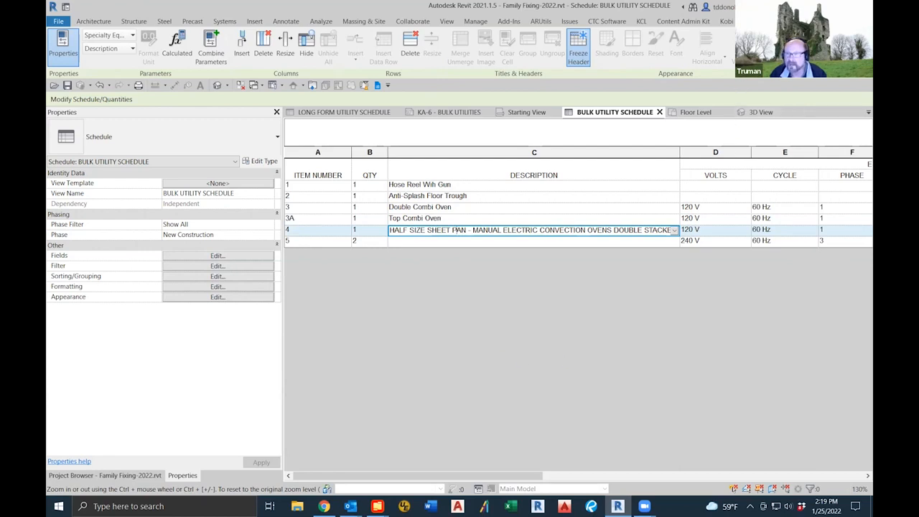
pyautogui.click(754, 46)
pyautogui.click(511, 266)
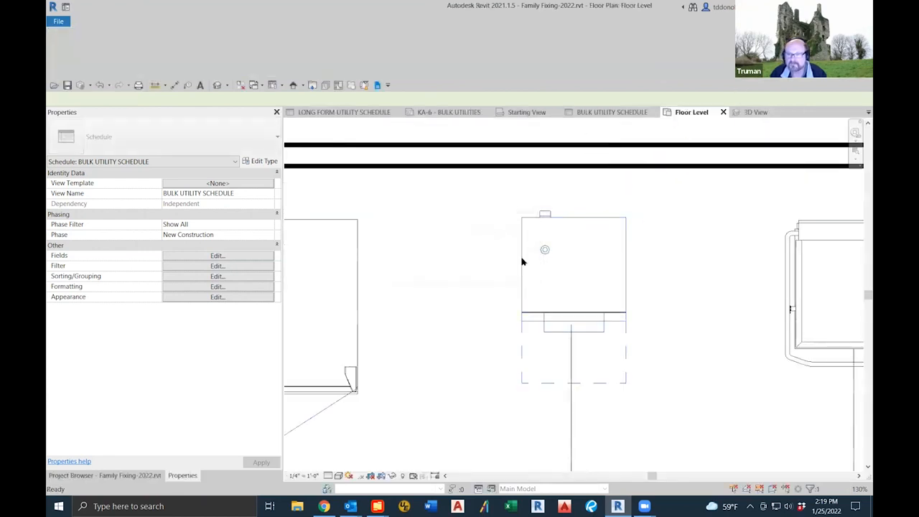
pyautogui.click(479, 56)
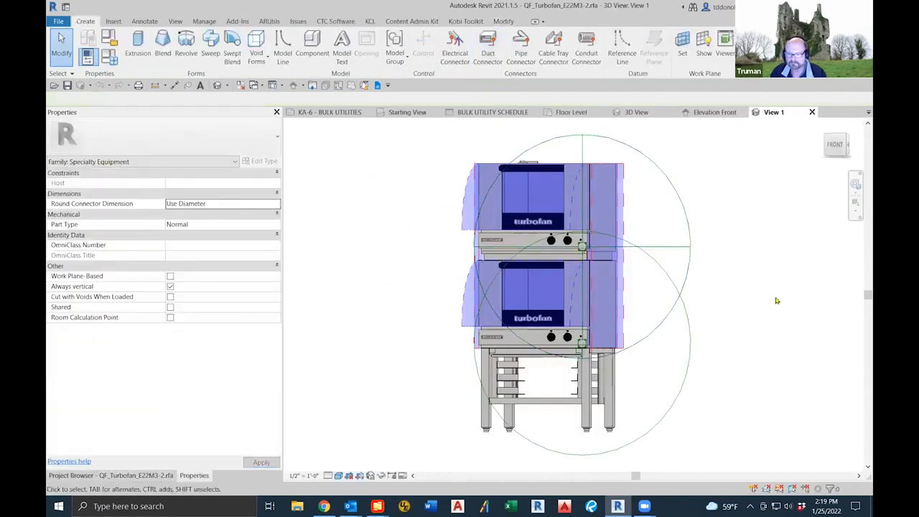
pyautogui.keyDown('shift'); pyautogui.moveTo(788, 321); pyautogui.dragTo(740, 370, button='middle'); pyautogui.keyUp('shift')
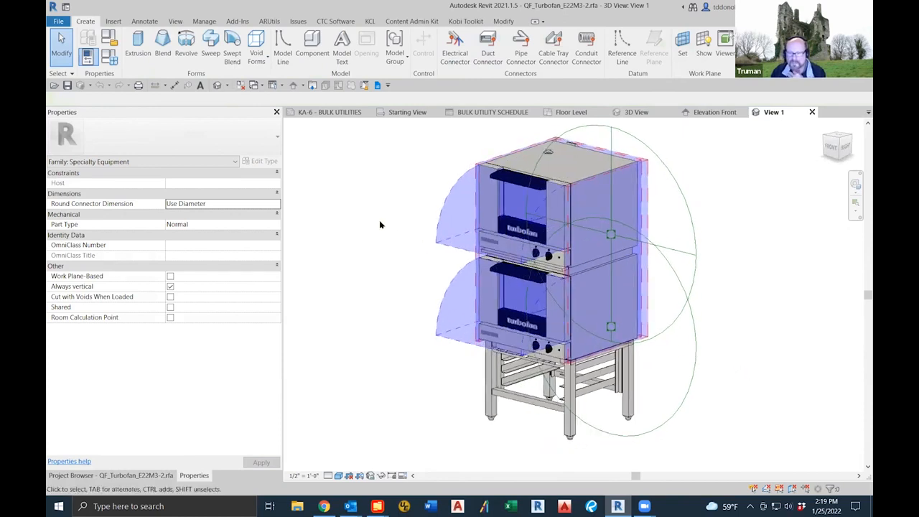
# Start a new family parameter named "2nd Connection Item Number" in the convection oven family
pyautogui.click(109, 55)
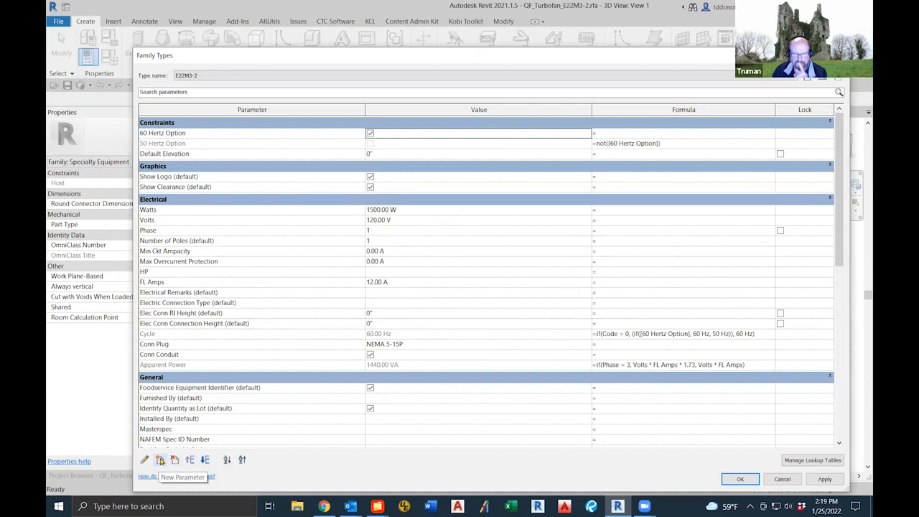
pyautogui.click(159, 460)
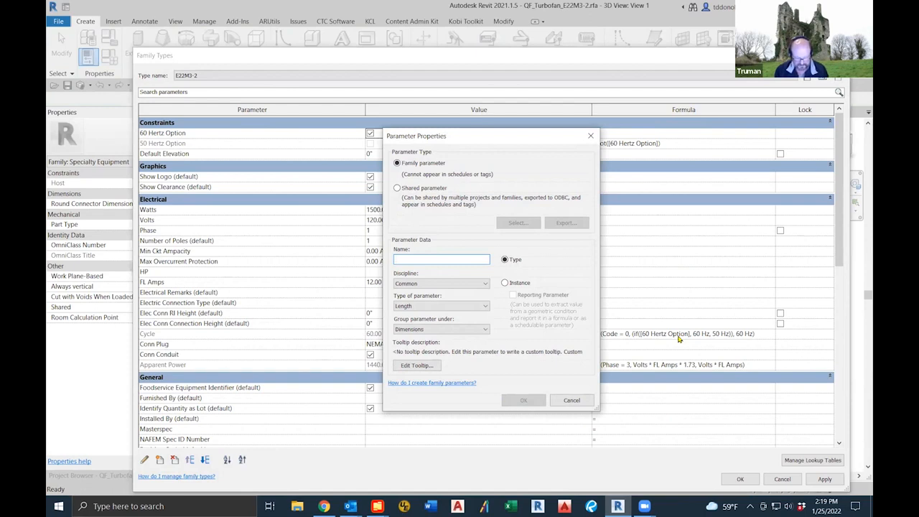
pyautogui.write('tBn')
pyautogui.write('d Conn')
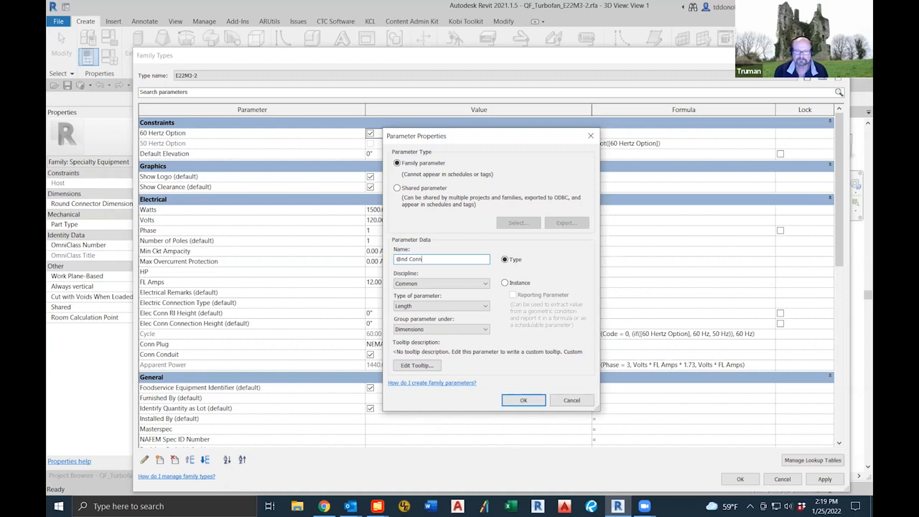
pyautogui.press('BackSpace')
pyautogui.press('BackSpace')
pyautogui.press('BackSpace')
pyautogui.press('BackSpace')
pyautogui.press('BackSpace')
pyautogui.press('BackSpace')
pyautogui.press('BackSpace')
pyautogui.press('BackSpace')
pyautogui.write('2')
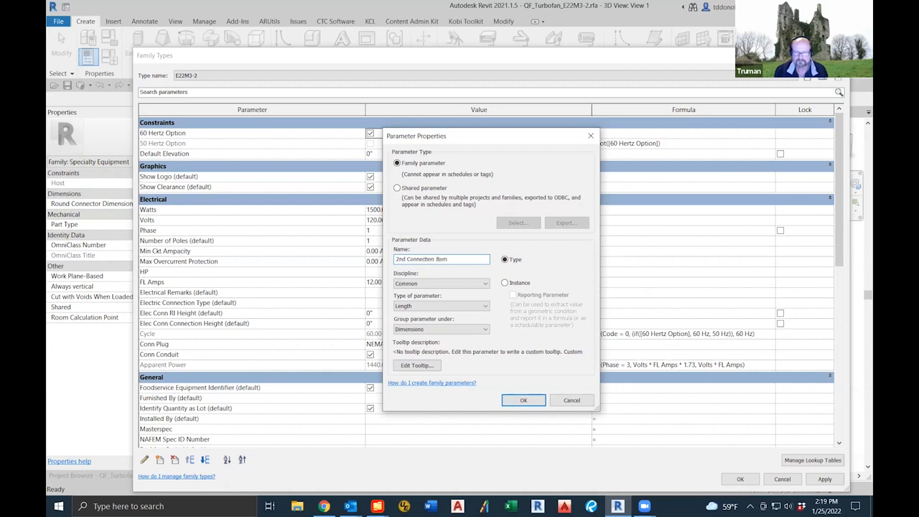
pyautogui.write('Number')
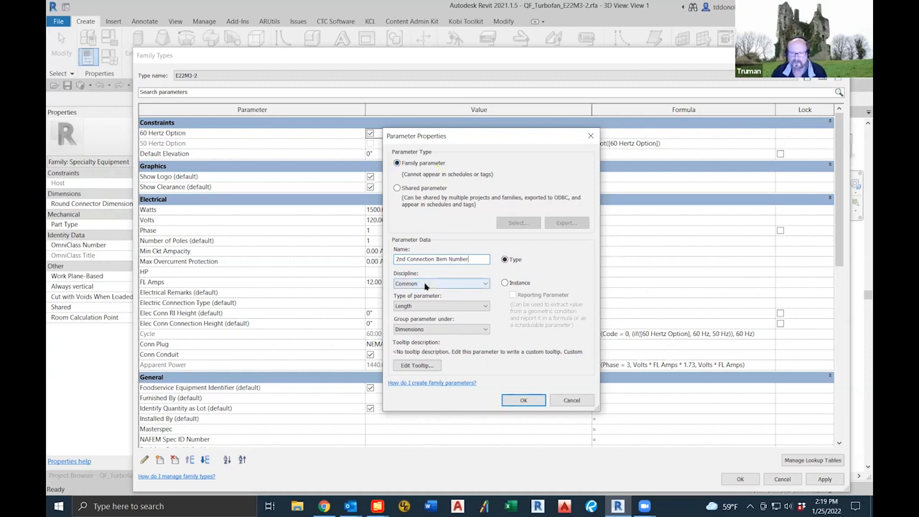
# Define "2nd Connection Item Number" as a Text instance parameter grouped under Identity Data, and accept the family types
pyautogui.click(485, 308)
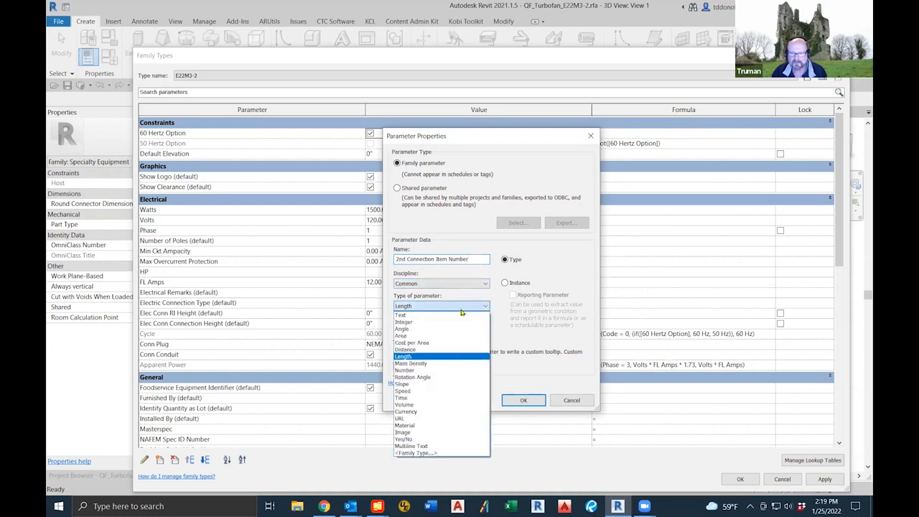
pyautogui.click(416, 317)
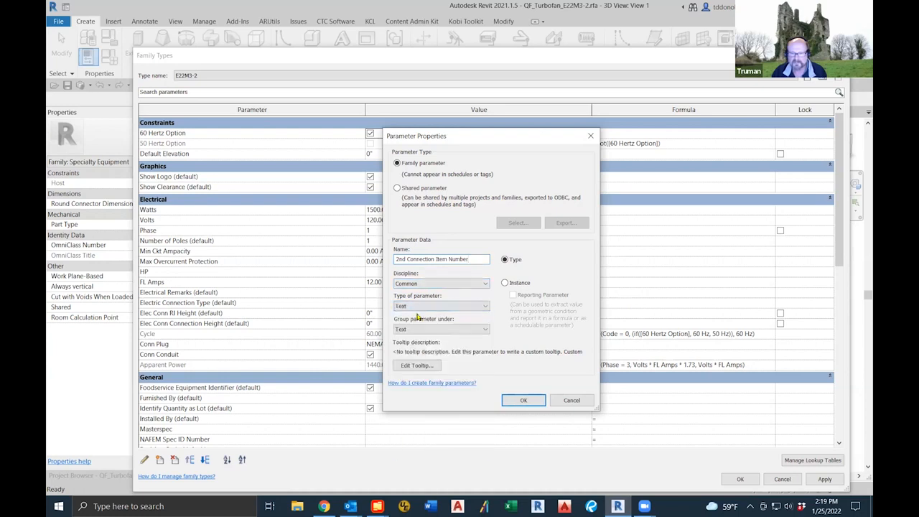
pyautogui.click(485, 331)
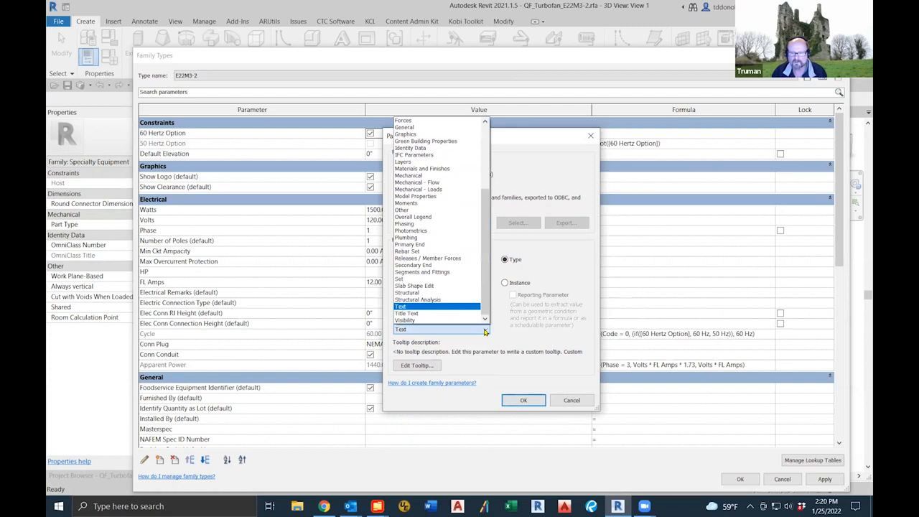
pyautogui.click(437, 148)
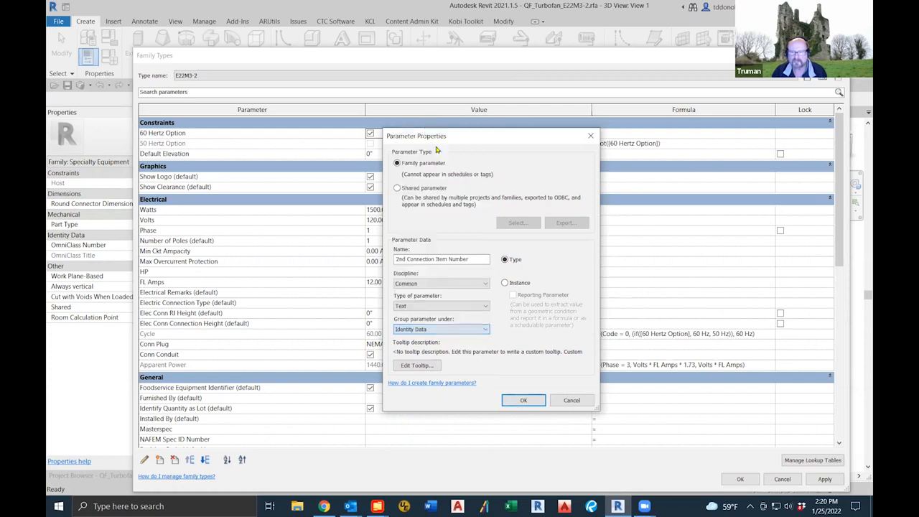
pyautogui.click(505, 284)
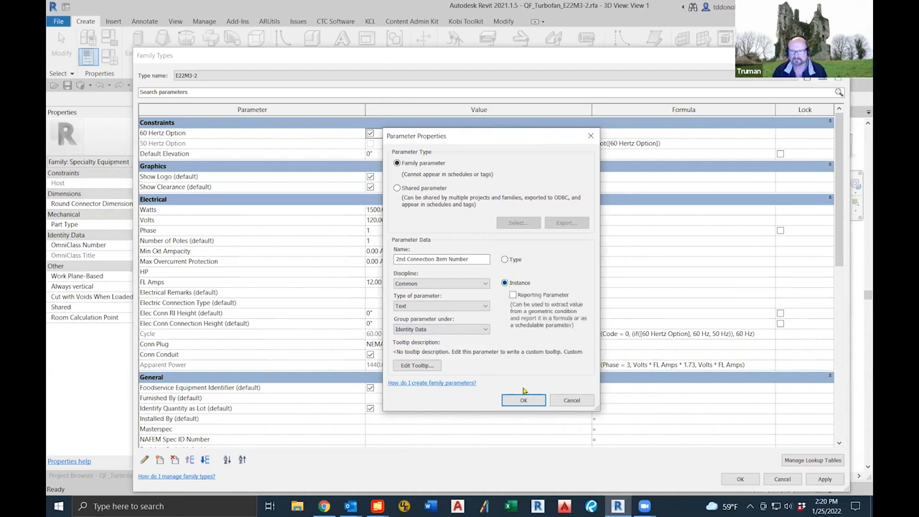
pyautogui.click(523, 399)
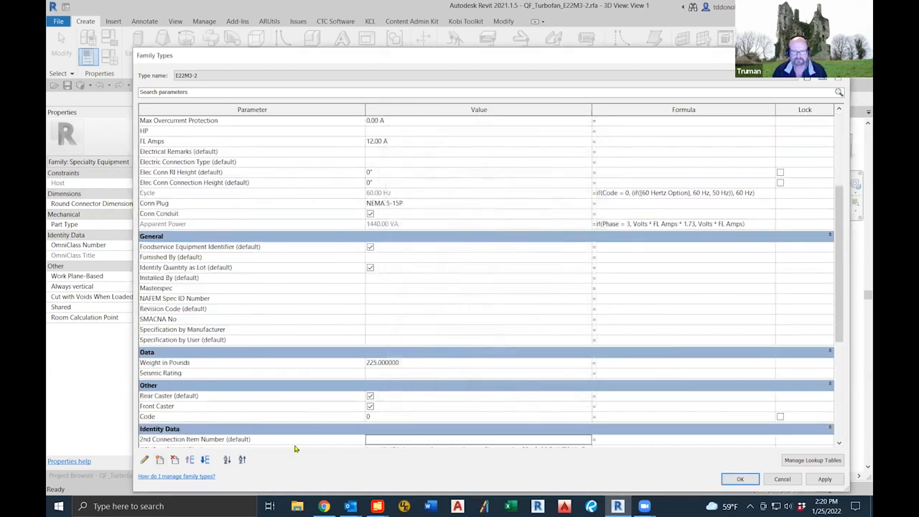
pyautogui.click(276, 440)
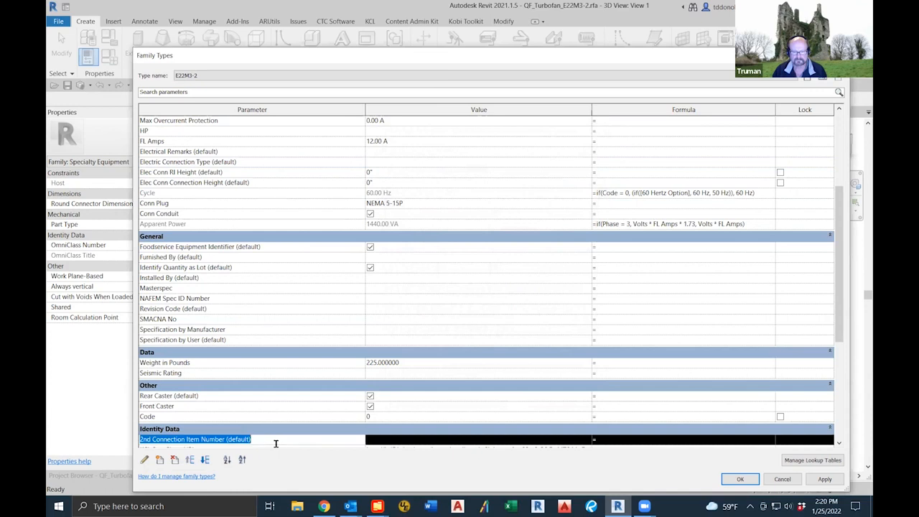
pyautogui.click(741, 481)
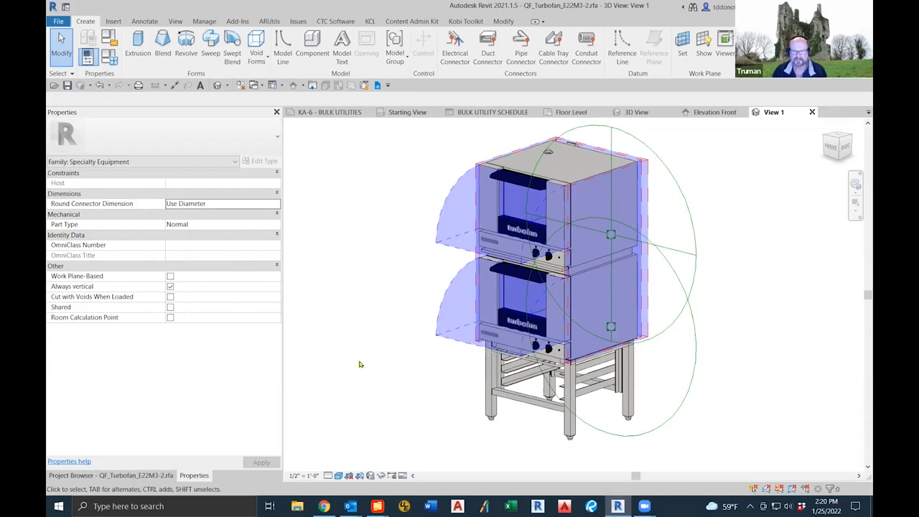
# Select all instances of the nested E22M3 STACKED family and associate their Item Number with the "2nd Connection Item Number" parameter
pyautogui.click(132, 475)
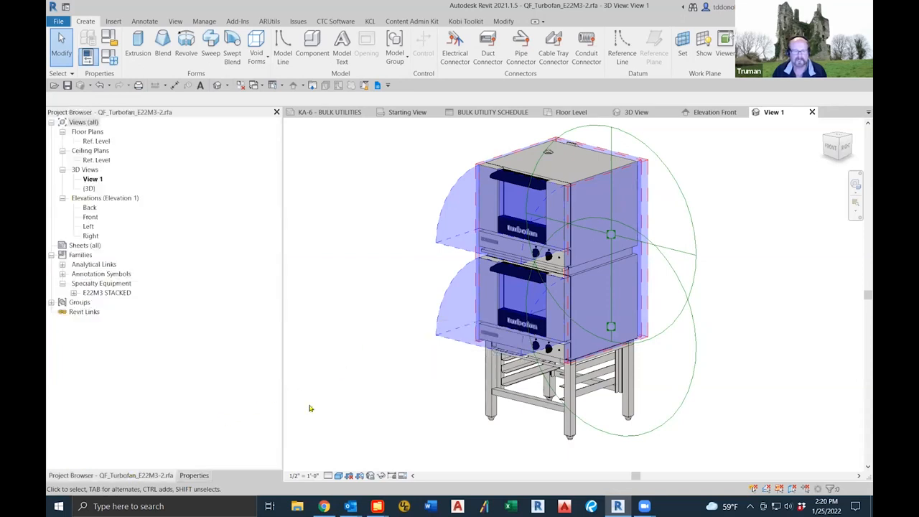
pyautogui.click(74, 295)
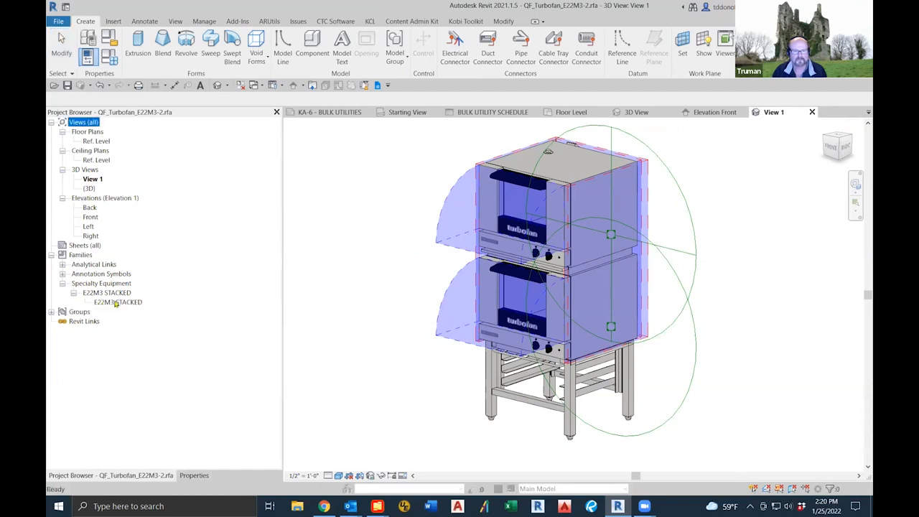
pyautogui.rightClick(116, 304)
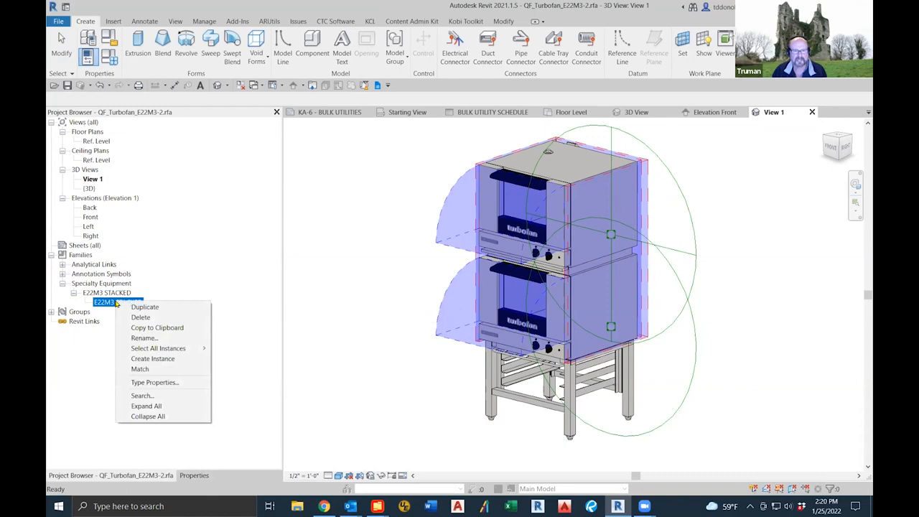
pyautogui.moveTo(177, 348)
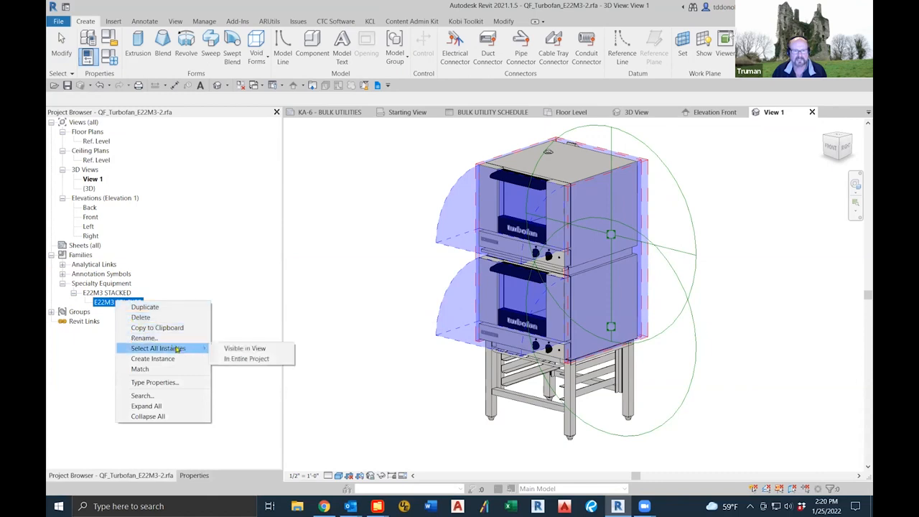
pyautogui.click(249, 359)
pyautogui.keyDown('shift'); pyautogui.moveTo(668, 355); pyautogui.dragTo(727, 364, button='middle'); pyautogui.keyUp('shift')
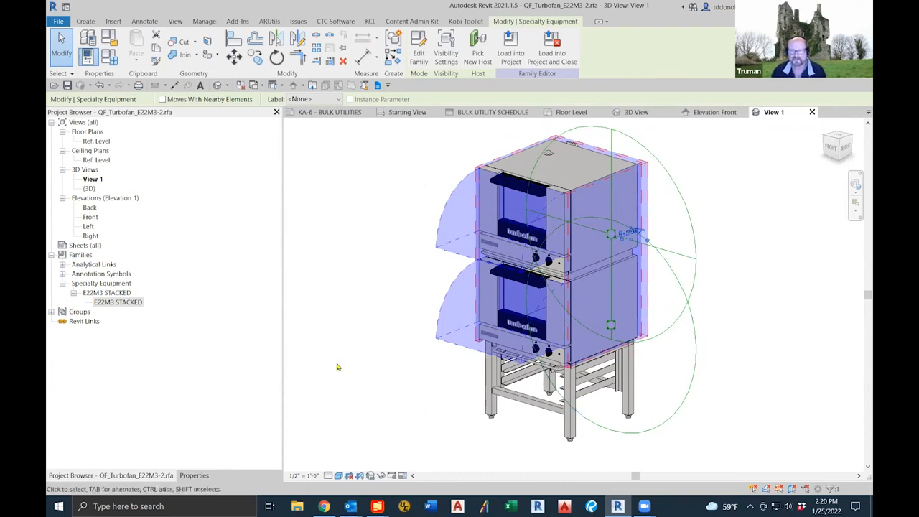
pyautogui.click(211, 475)
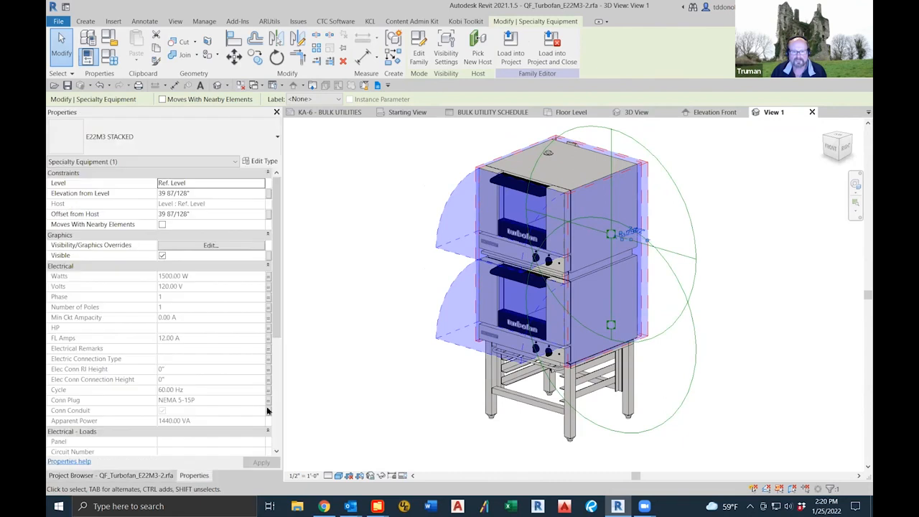
pyautogui.moveTo(275, 305); pyautogui.dragTo(277, 366)
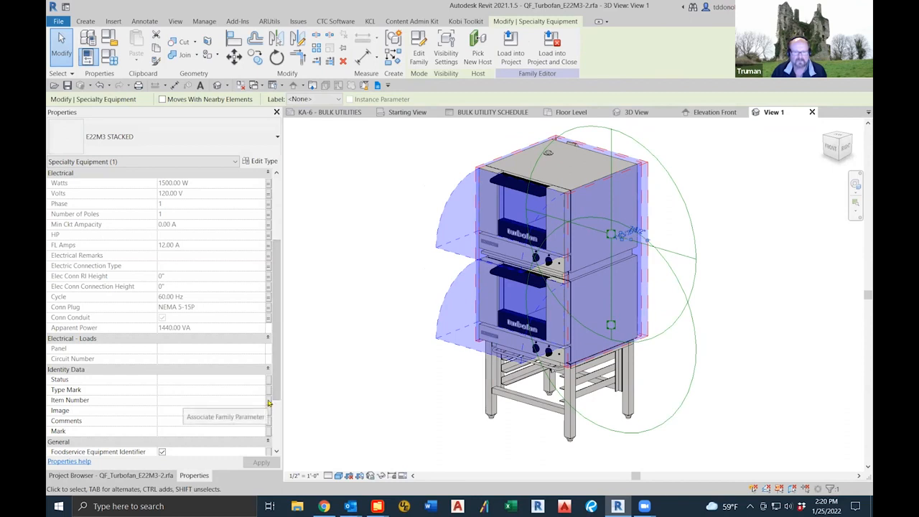
pyautogui.click(269, 403)
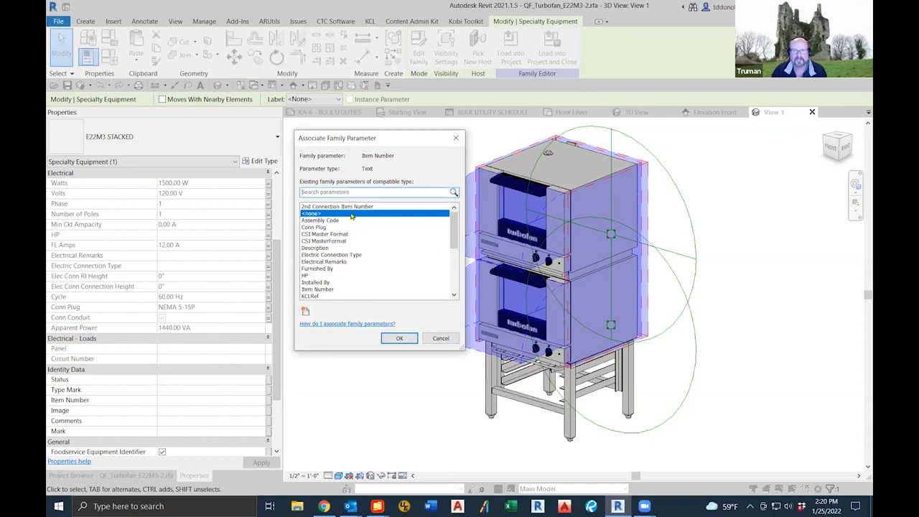
pyautogui.click(352, 207)
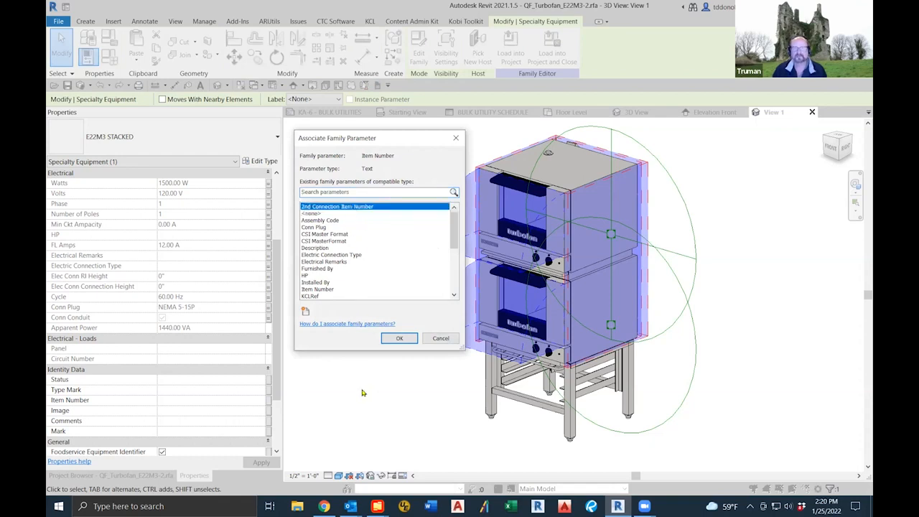
pyautogui.click(398, 338)
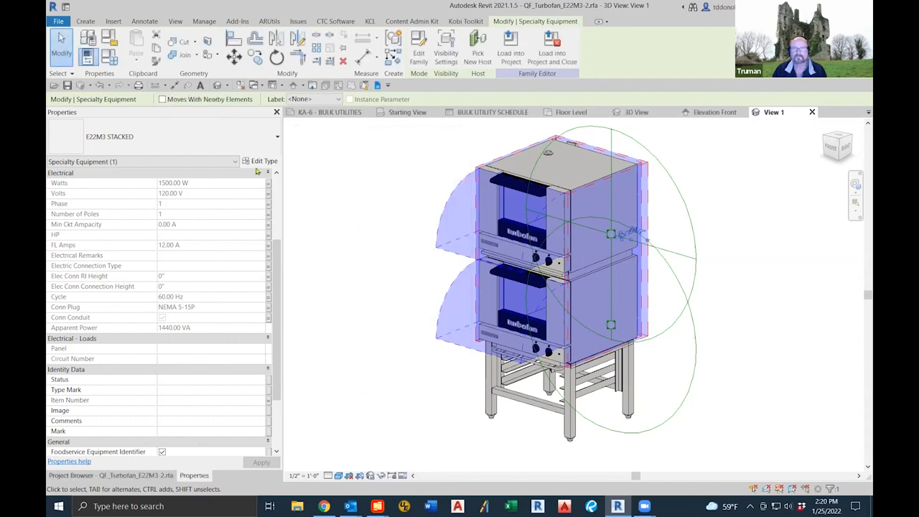
# Save the family over its existing file, then load it into Family Fixing-2022.rvt and close it, overwriting the existing version and parameter values
pyautogui.click(67, 84)
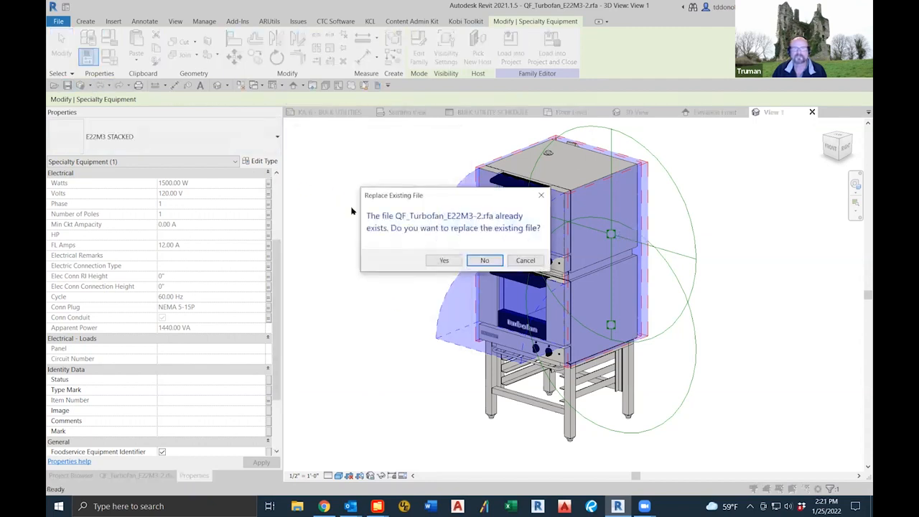
pyautogui.click(441, 260)
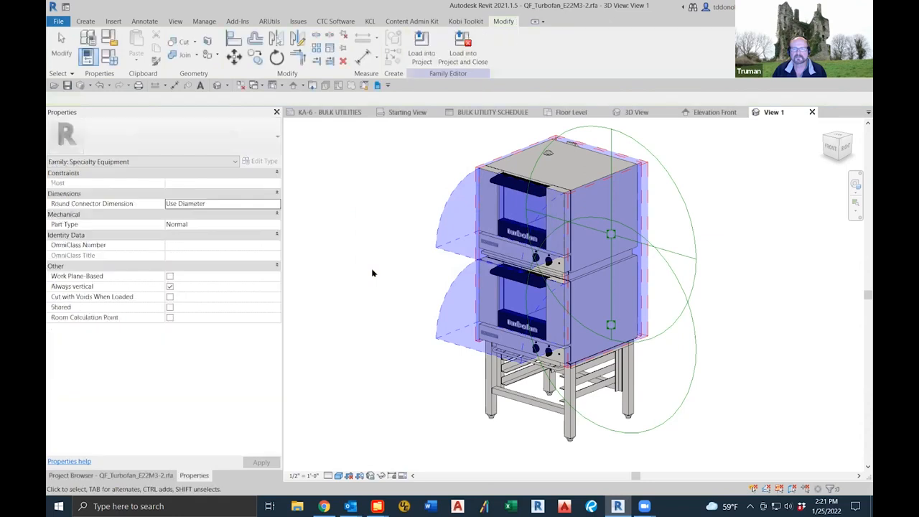
pyautogui.click(463, 49)
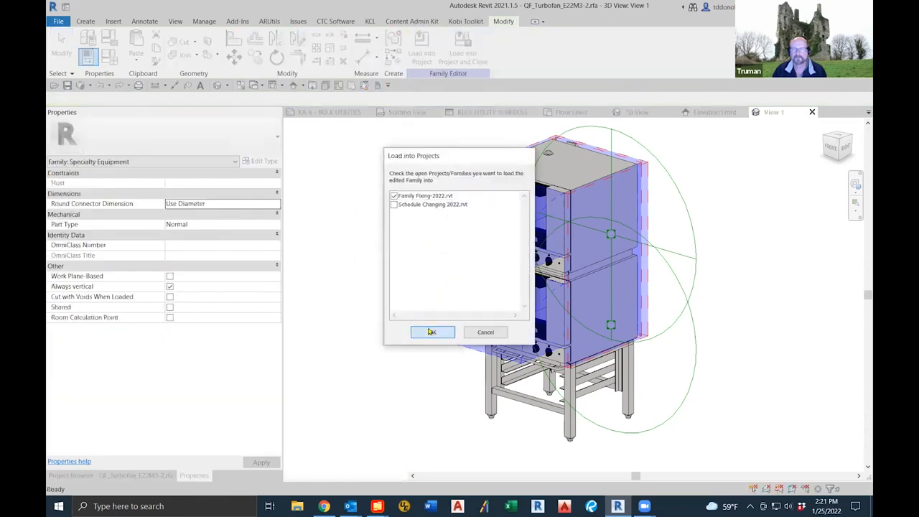
pyautogui.click(432, 331)
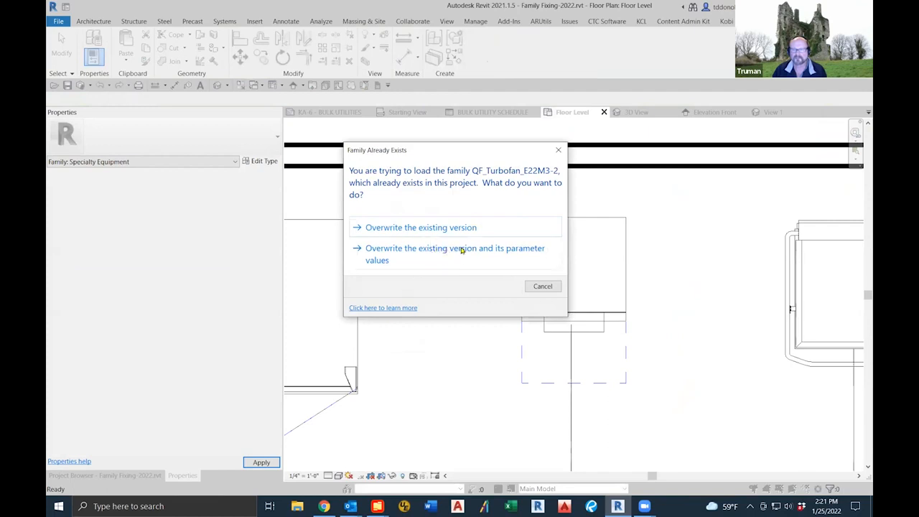
pyautogui.click(461, 249)
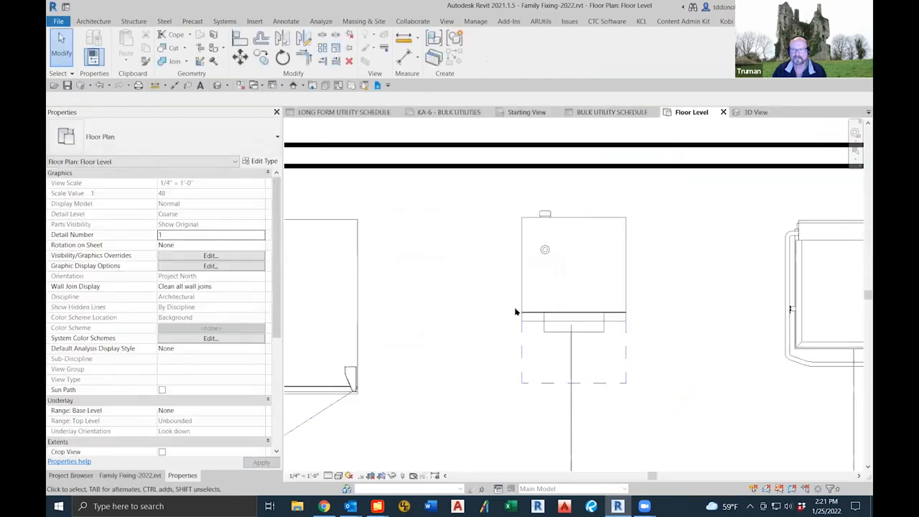
# Set the stacked convection oven's 2nd Connection Item Number to 4A in the floor plan and return to the bulk utility schedule
pyautogui.click(525, 311)
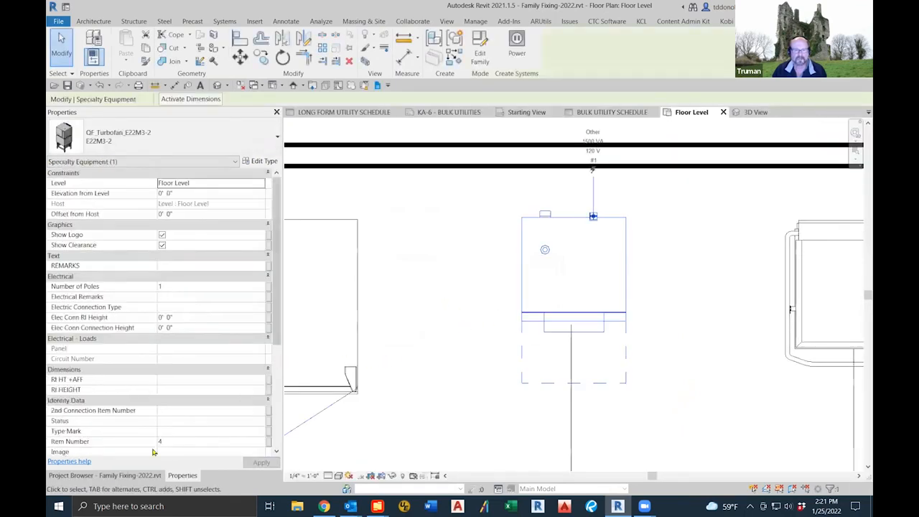
pyautogui.click(170, 412)
pyautogui.write('4A')
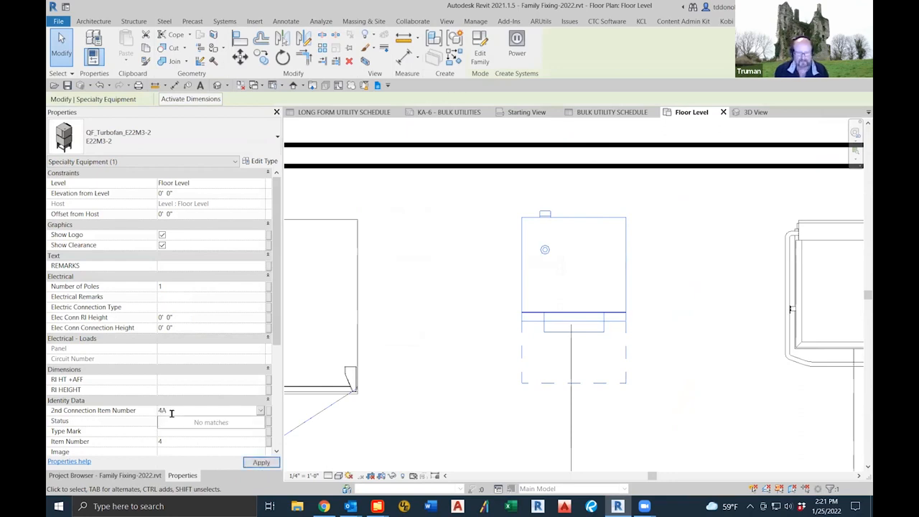
pyautogui.click(260, 462)
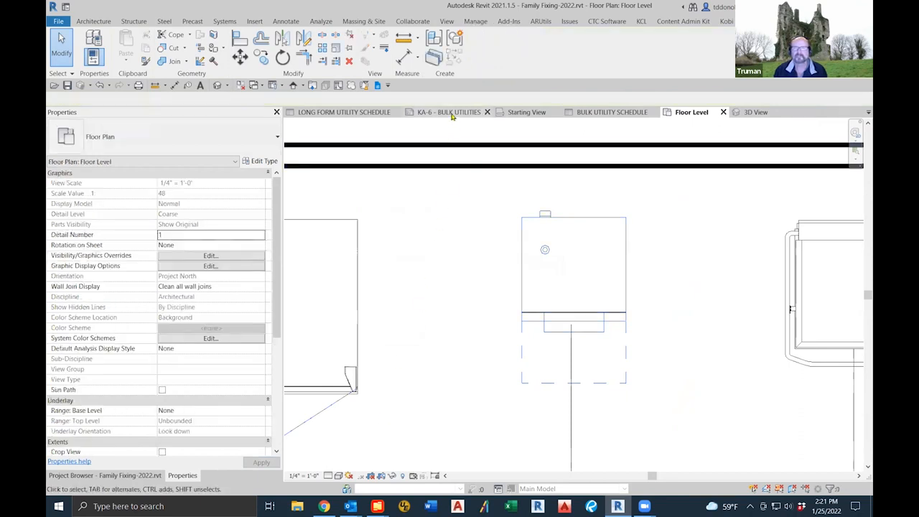
pyautogui.click(595, 113)
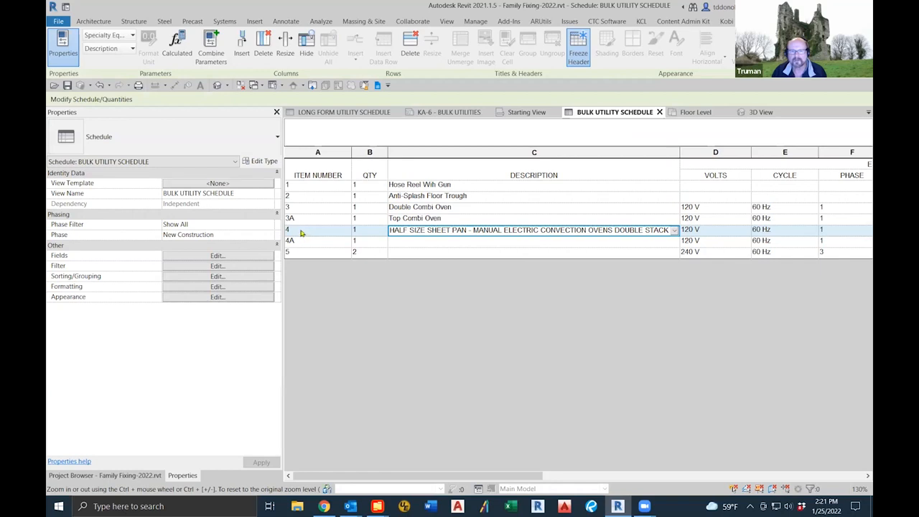
# Try to shorten item 4's description in the bulk utility schedule by deleting part of its text, applying the edit to the type
pyautogui.moveTo(389, 230); pyautogui.dragTo(391, 230)
pyautogui.click(392, 229)
pyautogui.click(477, 230)
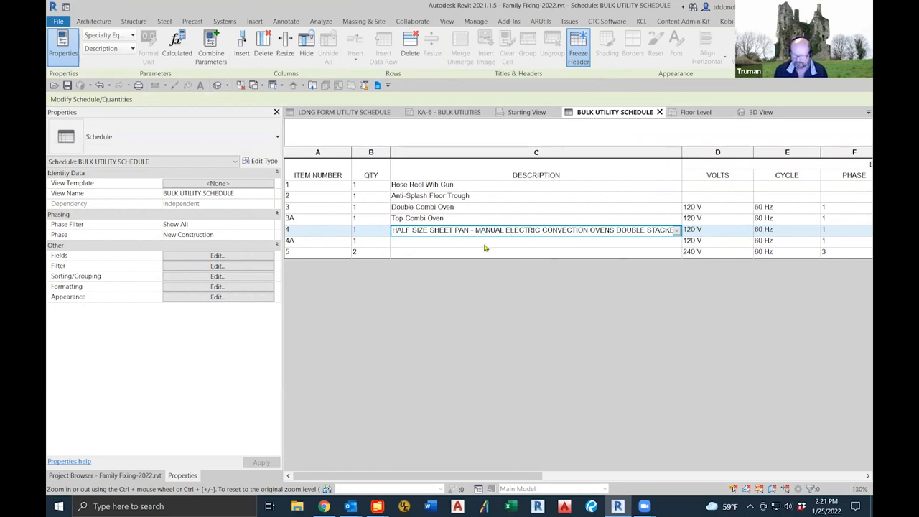
pyautogui.press('BackSpace')
pyautogui.press('BackSpace')
pyautogui.press('BackSpace')
pyautogui.press('BackSpace')
pyautogui.press('BackSpace')
pyautogui.press('BackSpace')
pyautogui.press('BackSpace')
pyautogui.press('BackSpace')
pyautogui.press('BackSpace')
pyautogui.press('BackSpace')
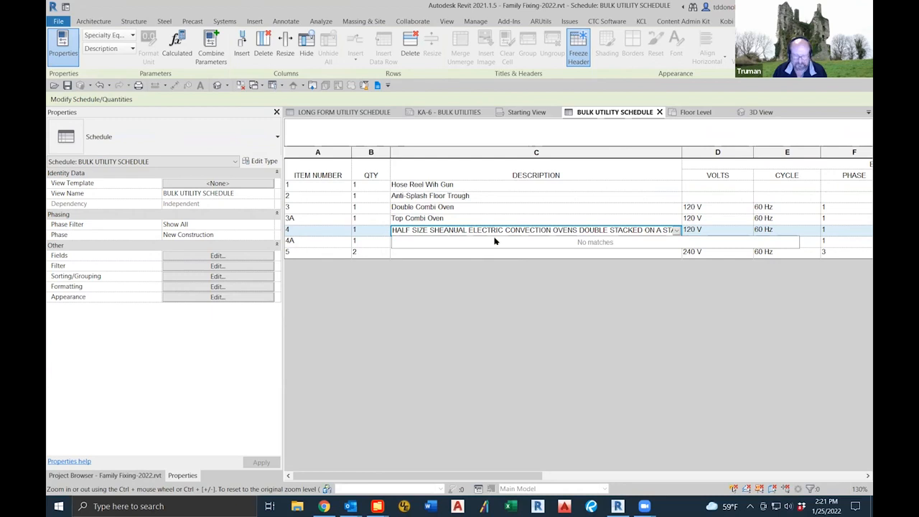
pyautogui.click(494, 241)
pyautogui.click(503, 273)
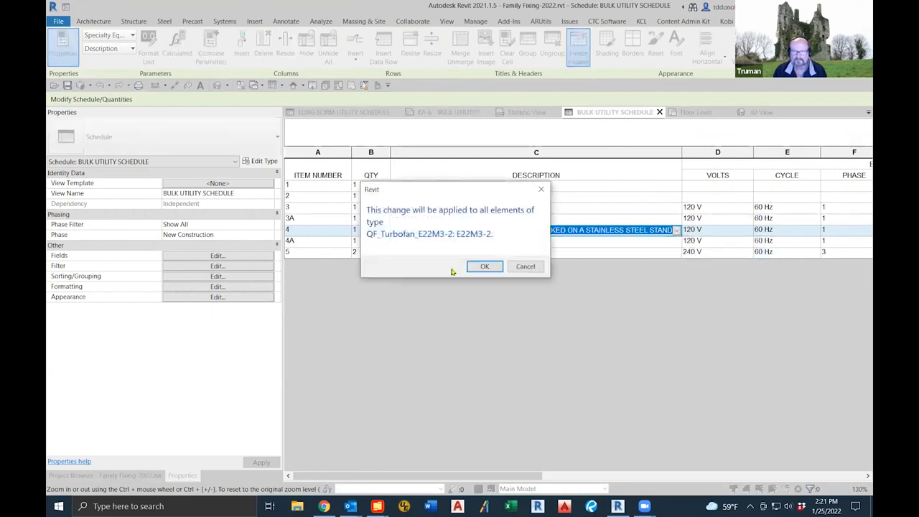
pyautogui.click(480, 265)
# Replace item 4's description in the bulk utility schedule with "Convection Ovens, Stacked" and apply it to all elements of the type
pyautogui.moveTo(450, 236); pyautogui.dragTo(778, 301)
pyautogui.press('BackSpace')
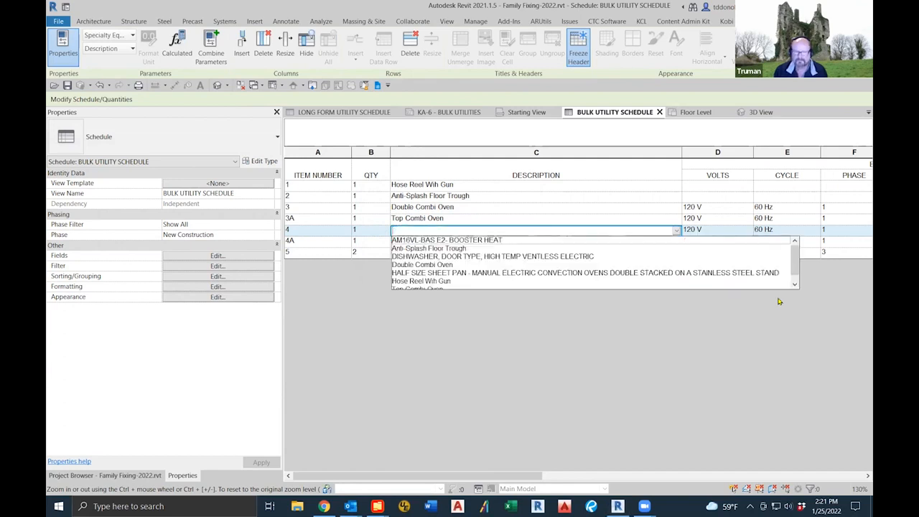
pyautogui.write('C')
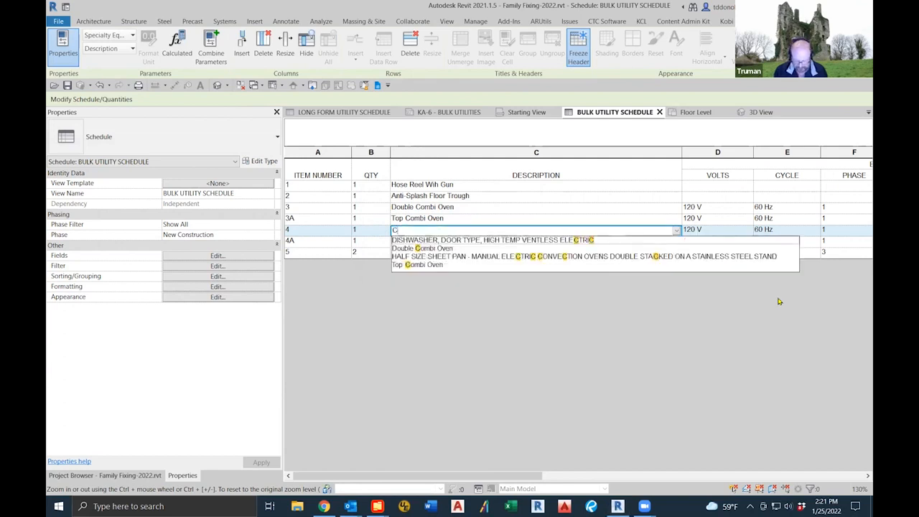
pyautogui.write('onvect')
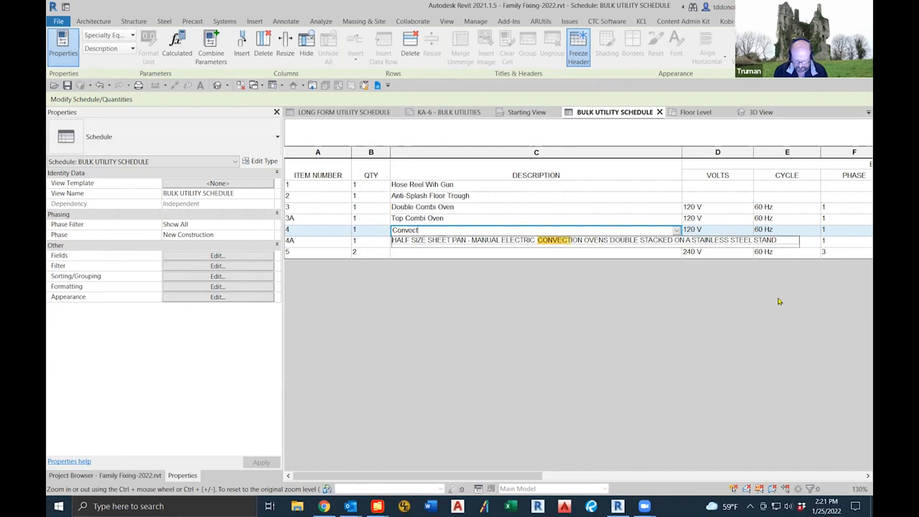
pyautogui.write('ion Oven Oen')
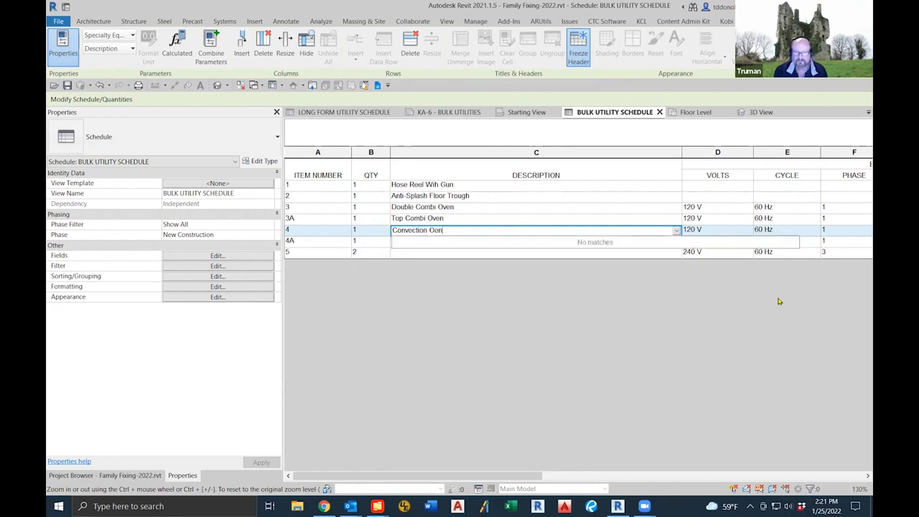
pyautogui.press('BackSpace')
pyautogui.write('vens, Stacked')
pyautogui.press('Return')
pyautogui.click(486, 265)
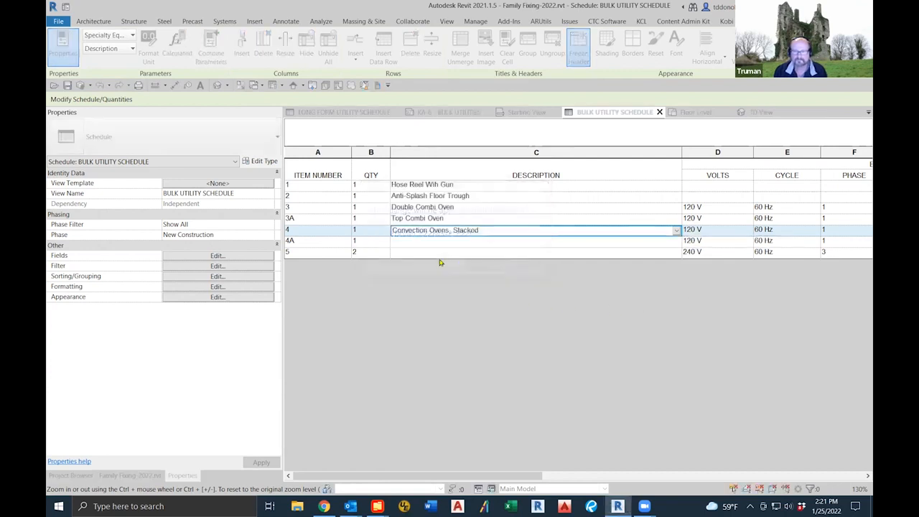
# Set item 4A's description in the bulk utility schedule to "Top Convection Oven" and apply it to all elements of the type
pyautogui.click(411, 241)
pyautogui.write('Top Conv')
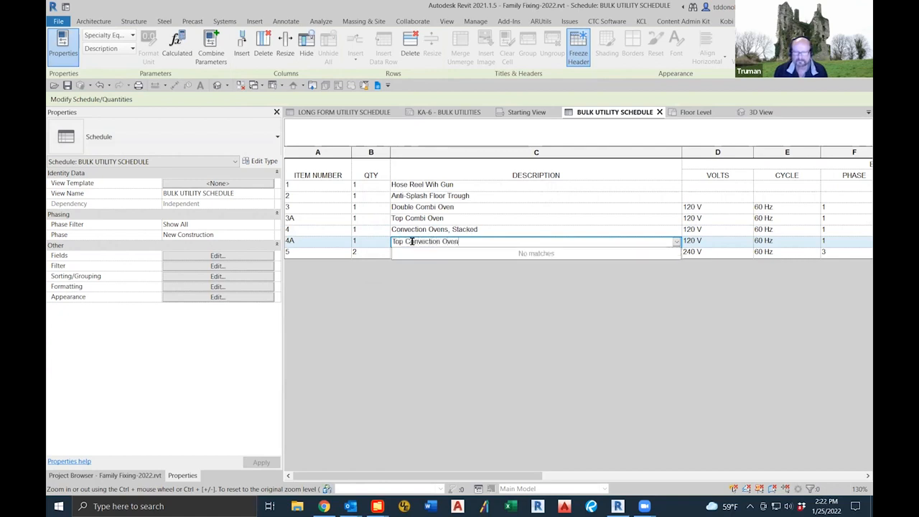
pyautogui.write('ection Oven')
pyautogui.press('Return')
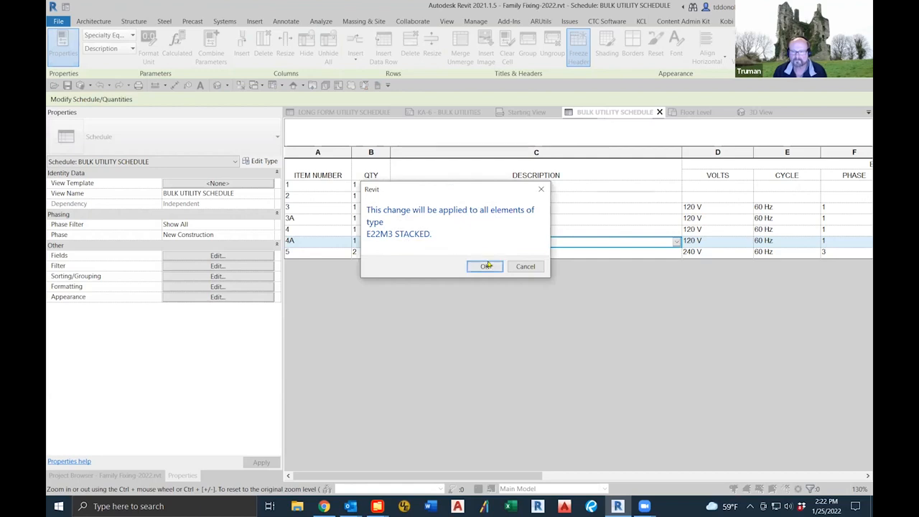
pyautogui.click(483, 266)
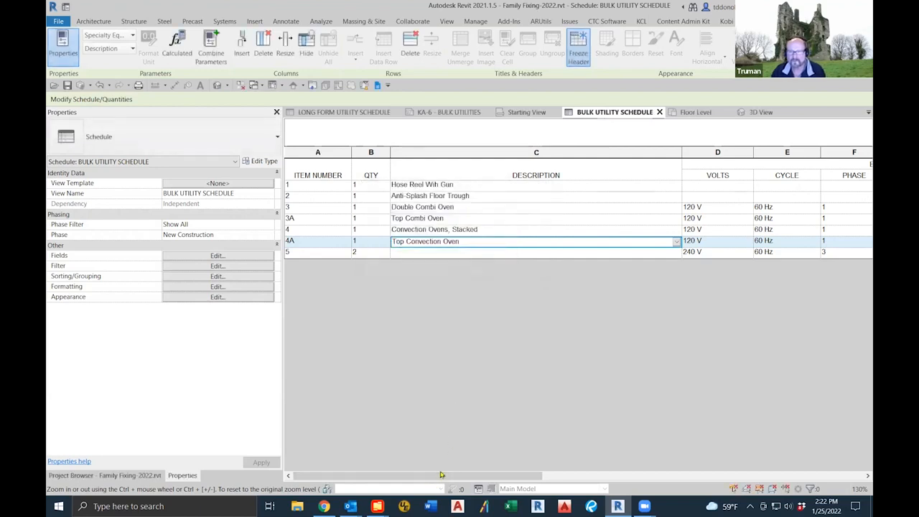
# Locate schedule item 5 in the floor plan, select only its Hobart AM16VL-BAS dishwasher and open that family for editing
pyautogui.moveTo(454, 472); pyautogui.dragTo(406, 274)
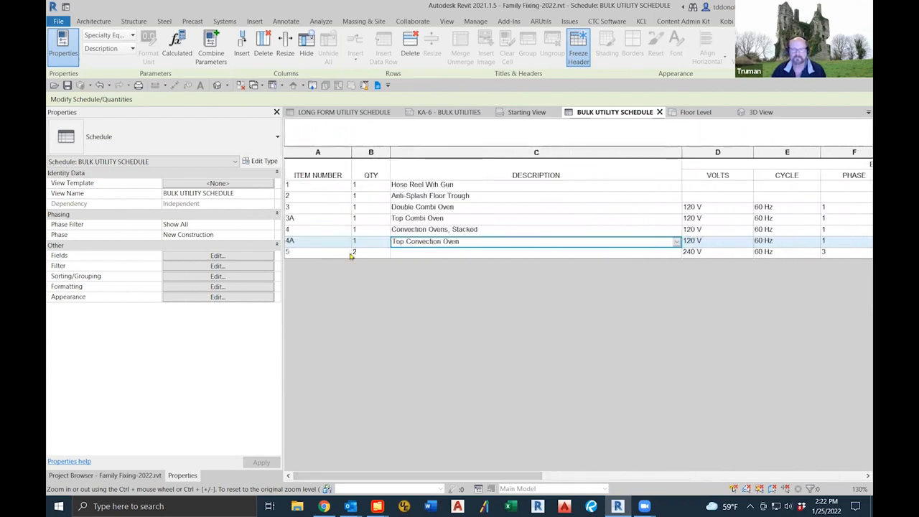
pyautogui.click(406, 253)
pyautogui.click(777, 47)
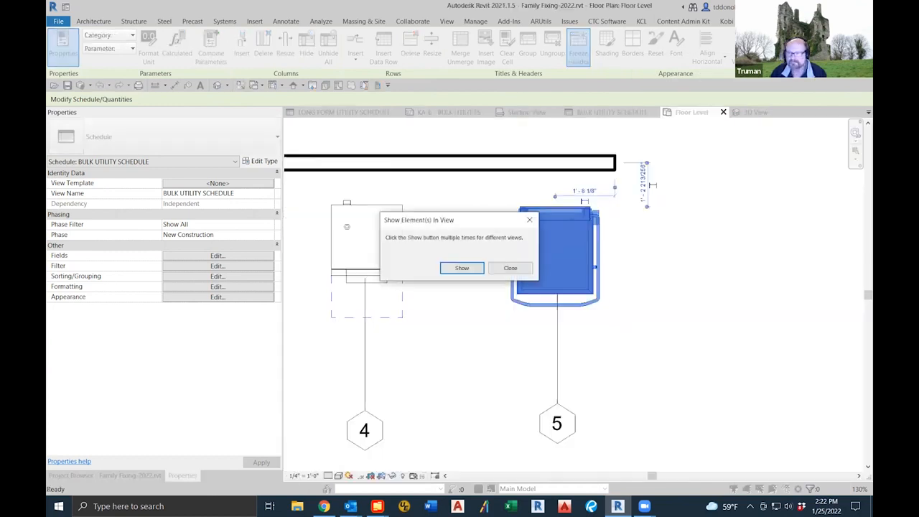
pyautogui.click(507, 267)
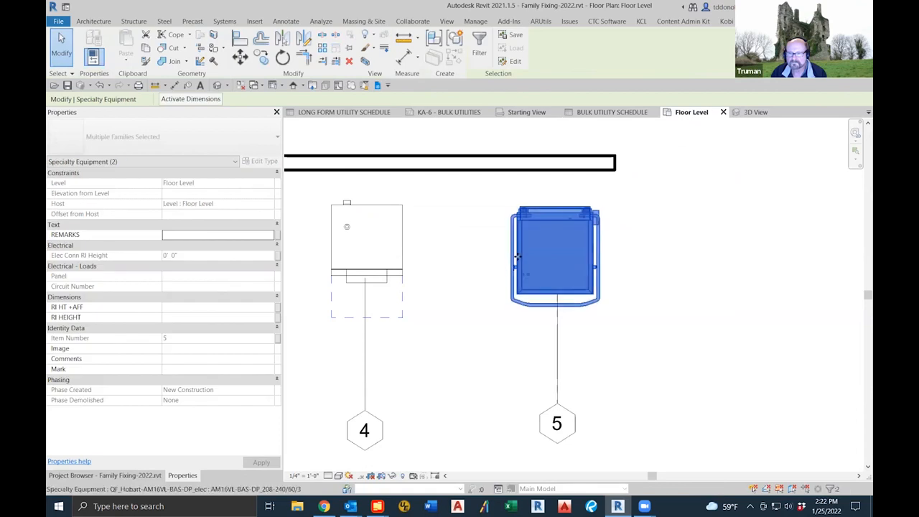
pyautogui.click(516, 256)
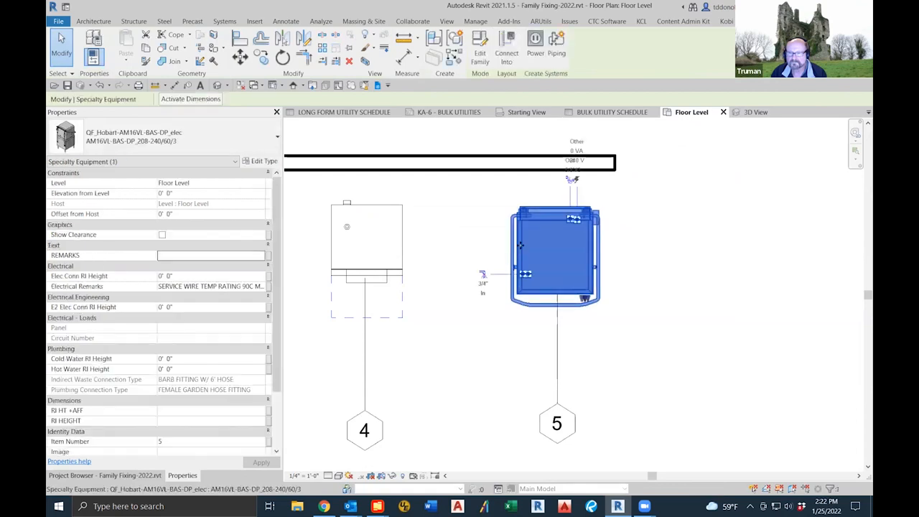
pyautogui.click(479, 54)
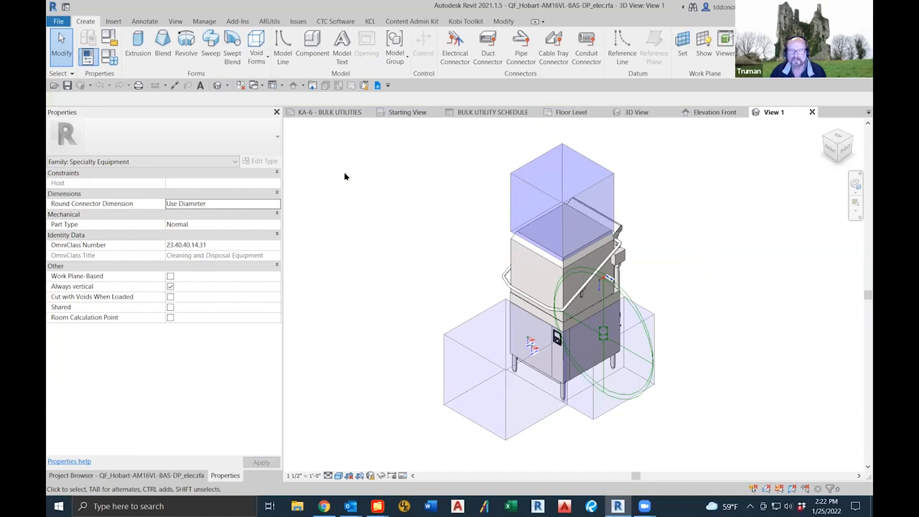
# Add an instance family parameter named "Booster Heater Item Number" of type Text, grouped under Identity Data
pyautogui.click(109, 58)
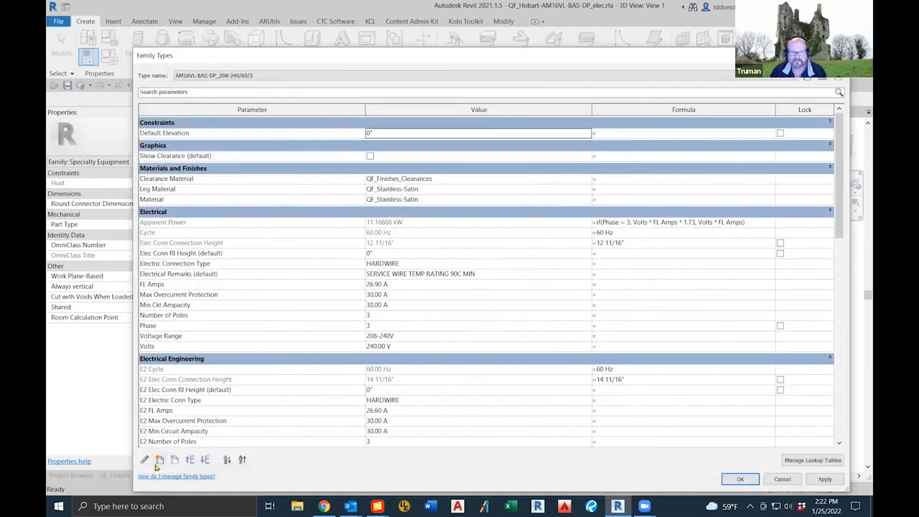
pyautogui.click(159, 460)
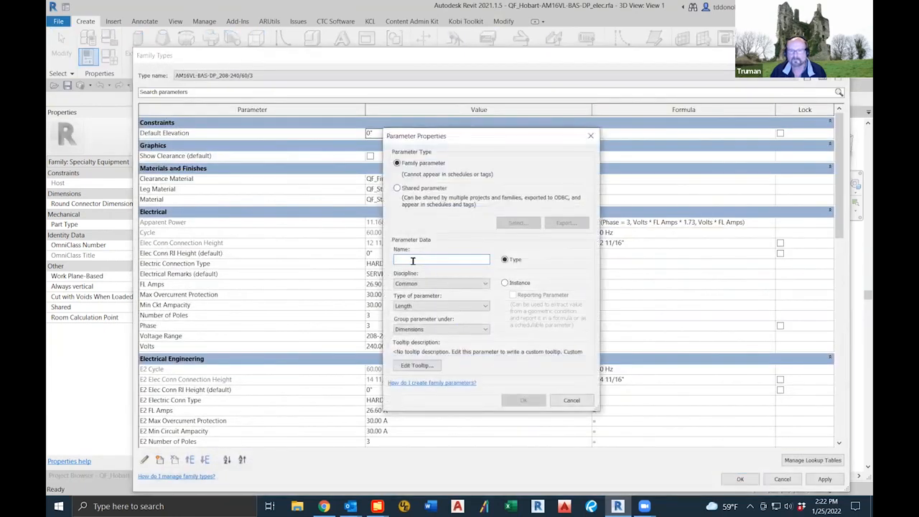
pyautogui.write('Booster Heater Item Number')
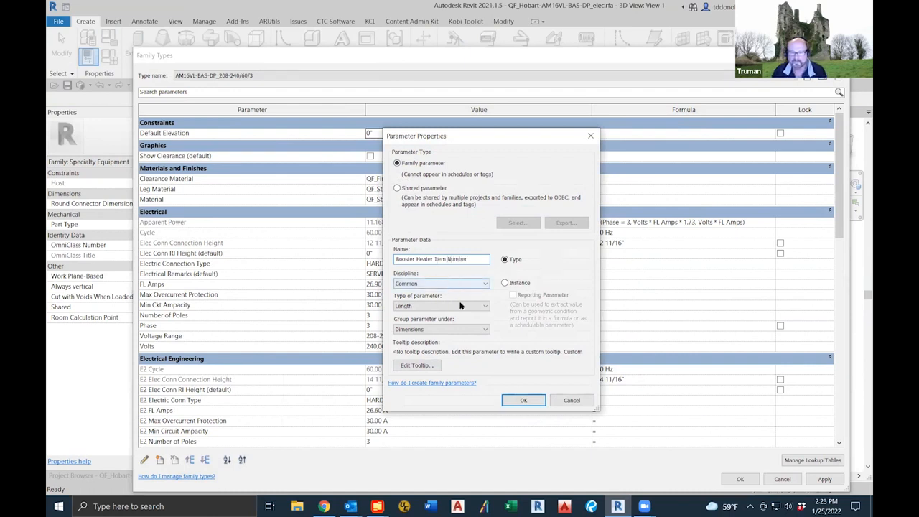
pyautogui.click(485, 307)
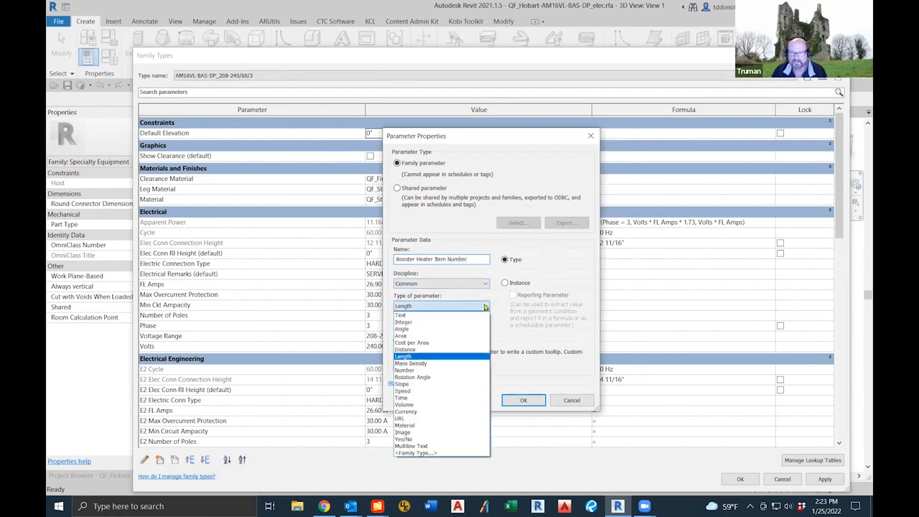
pyautogui.click(416, 316)
pyautogui.click(485, 330)
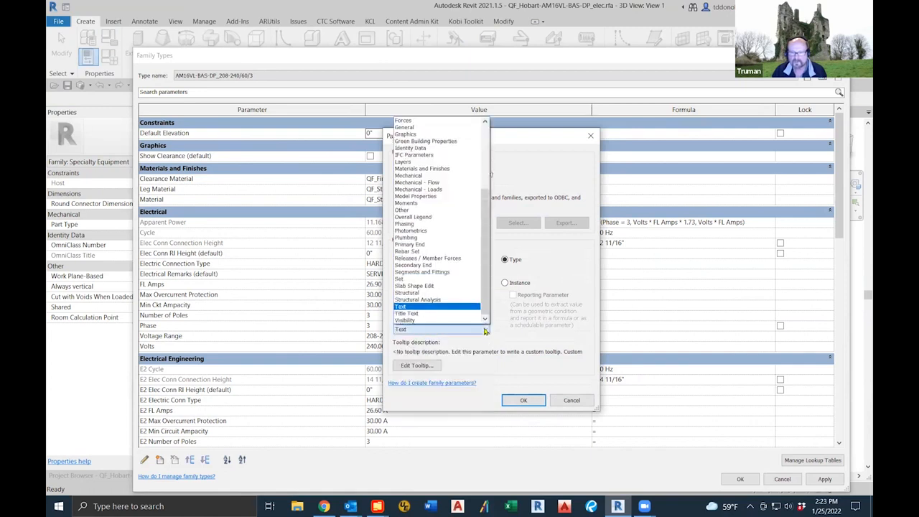
pyautogui.click(432, 148)
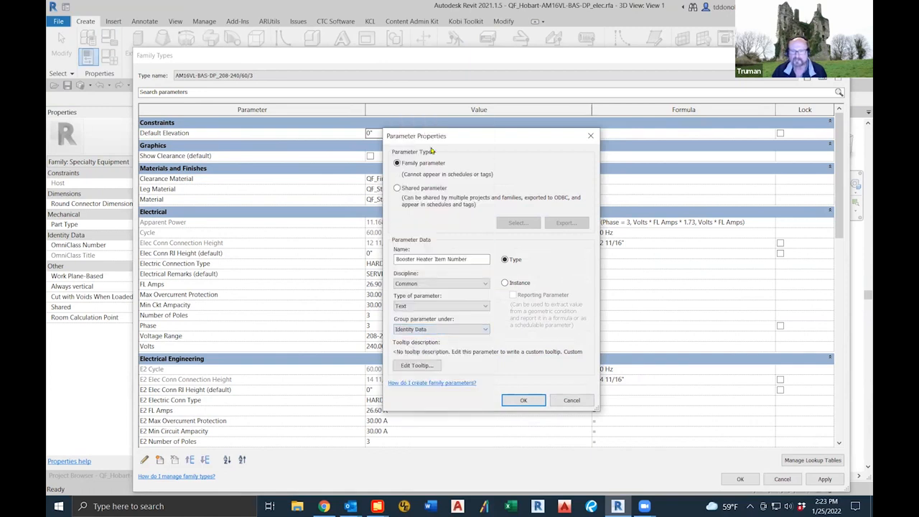
pyautogui.click(509, 283)
pyautogui.click(524, 400)
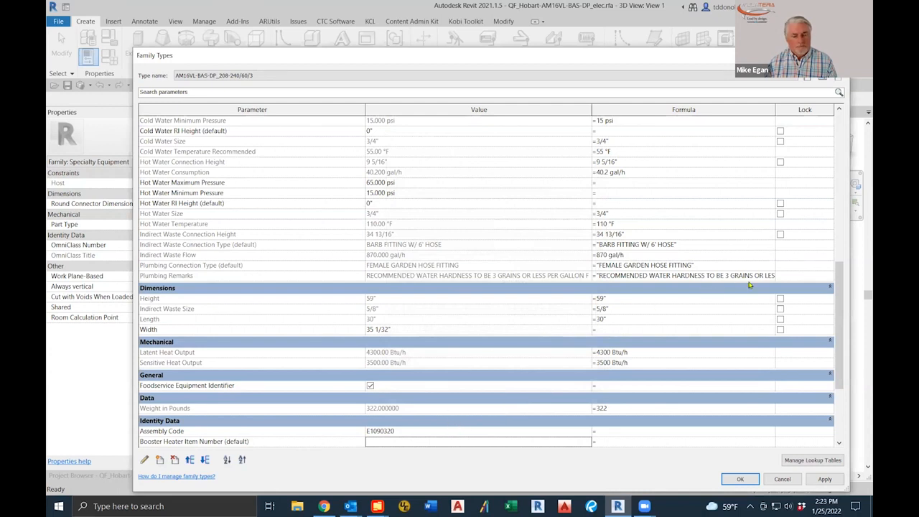
pyautogui.click(257, 442)
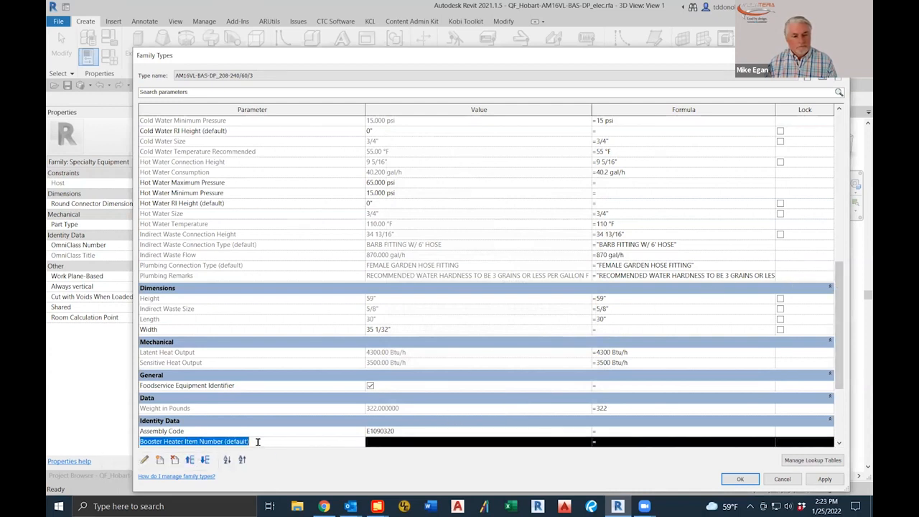
pyautogui.click(738, 479)
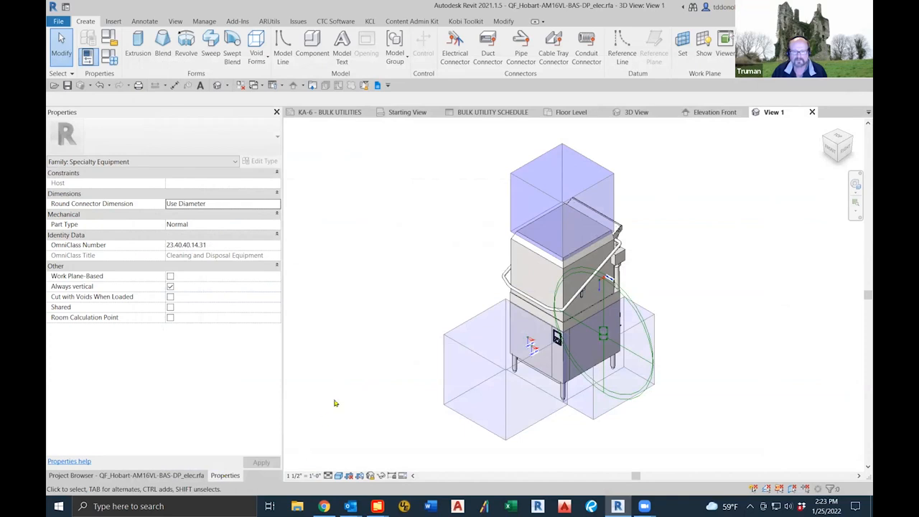
# Select all instances of the nested AM16VL-BAS_NestedElectricUtility type in the entire project
pyautogui.click(177, 477)
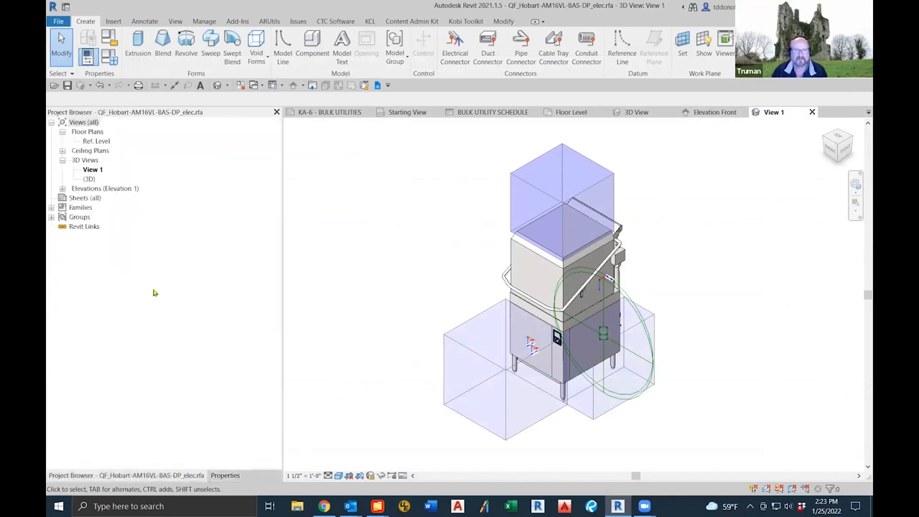
pyautogui.click(51, 208)
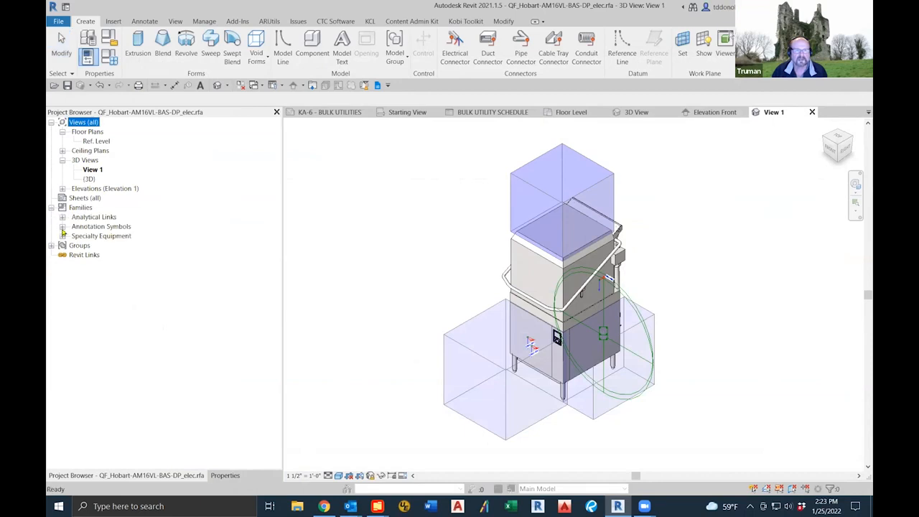
pyautogui.click(63, 236)
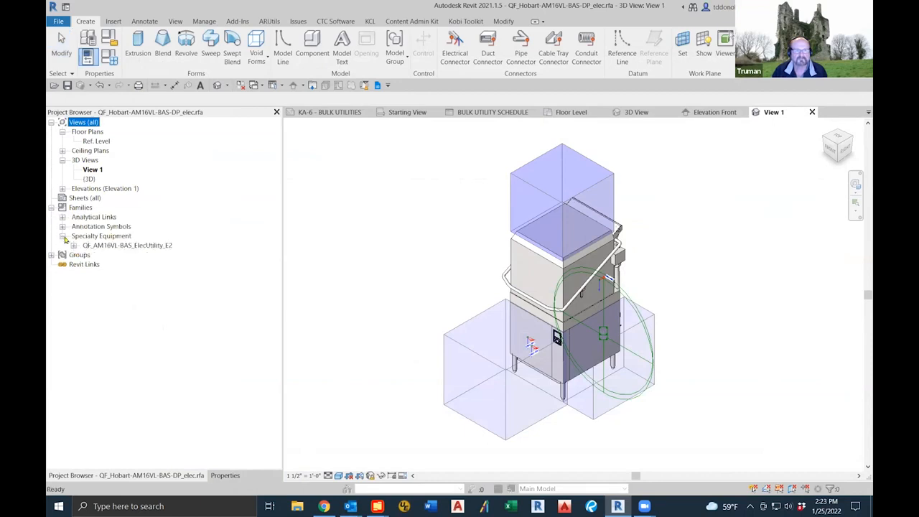
pyautogui.click(73, 245)
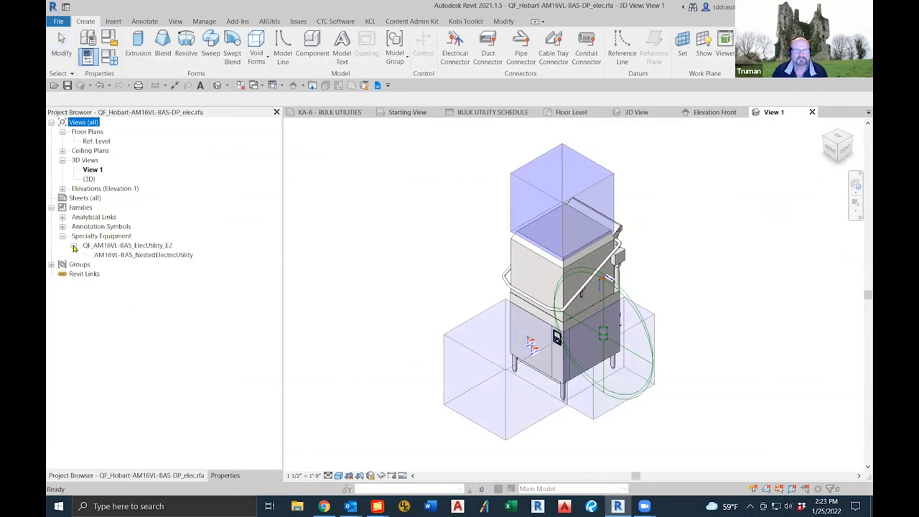
pyautogui.rightClick(132, 255)
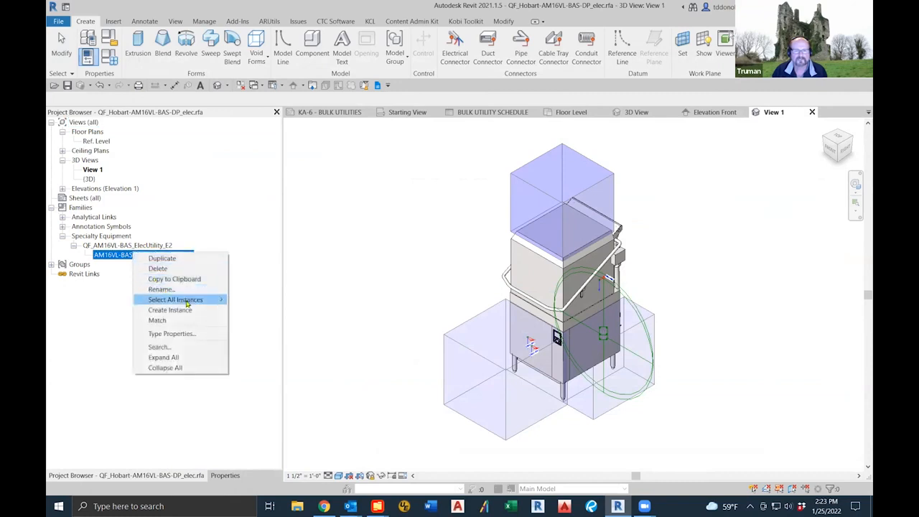
pyautogui.moveTo(188, 302)
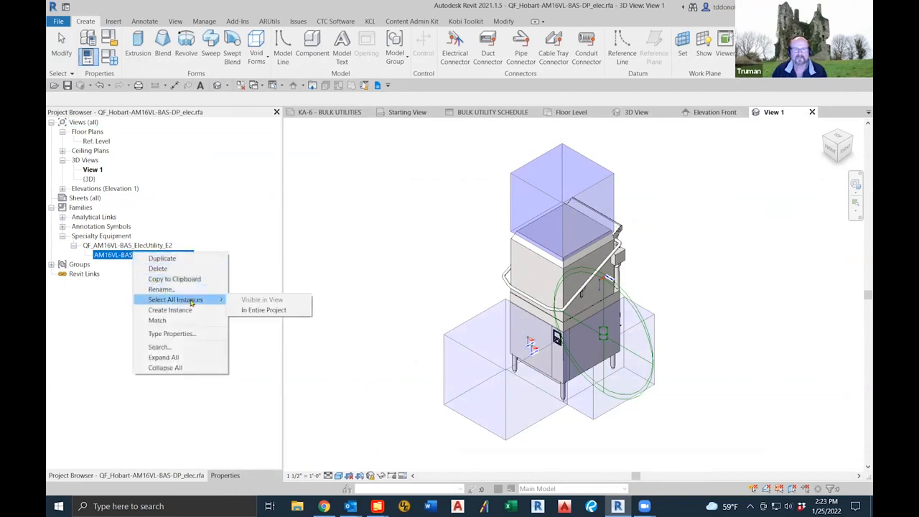
pyautogui.click(285, 311)
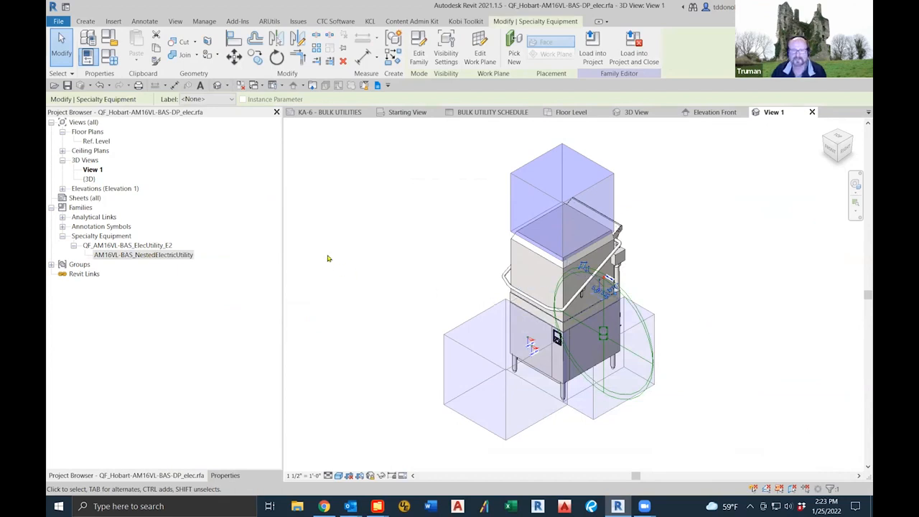
# Associate the nested electric utility's Item Number with the Booster Heater Item Number family parameter
pyautogui.click(225, 475)
pyautogui.moveTo(279, 294); pyautogui.dragTo(279, 352)
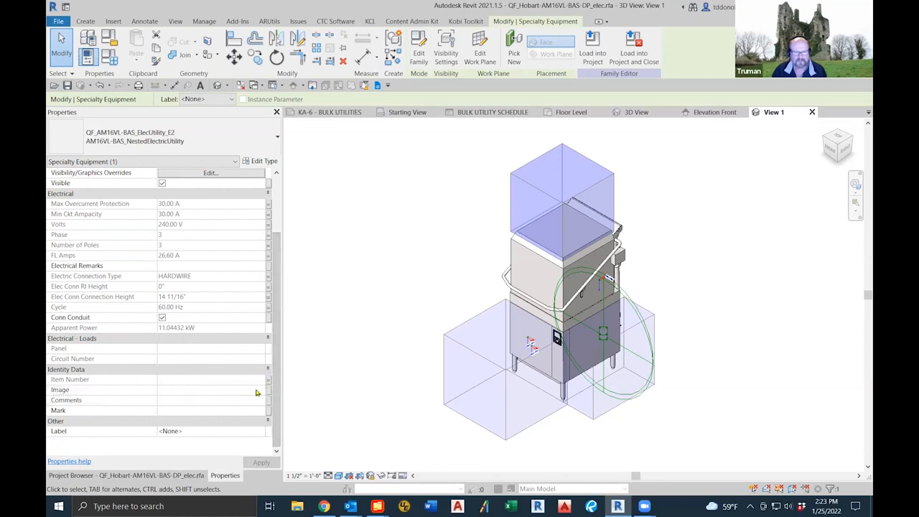
pyautogui.click(267, 381)
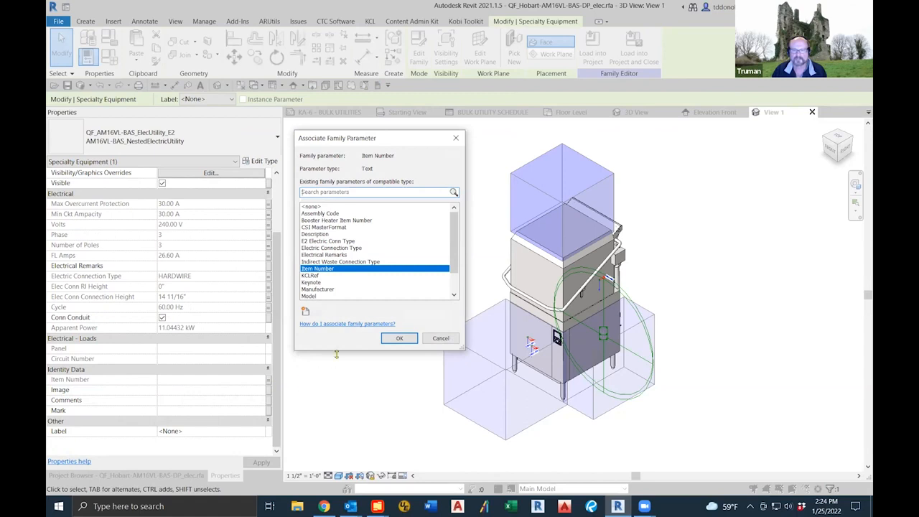
pyautogui.click(340, 221)
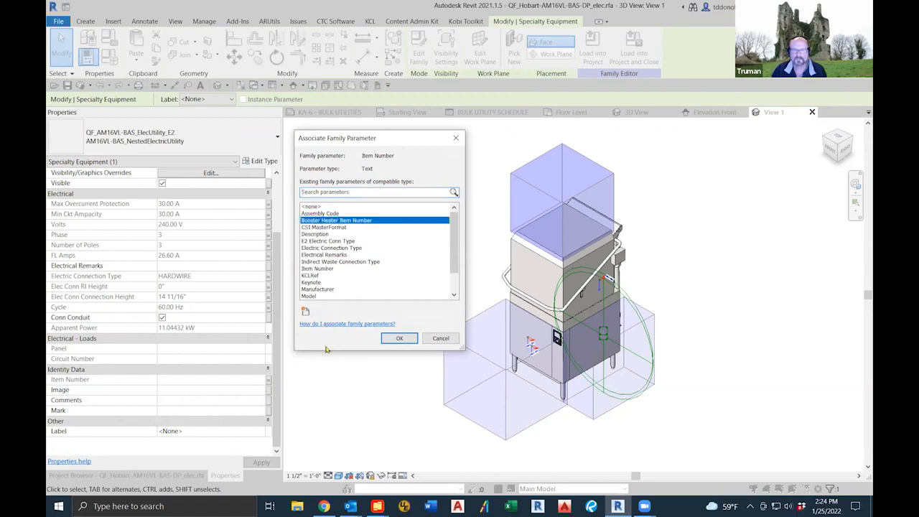
pyautogui.click(392, 338)
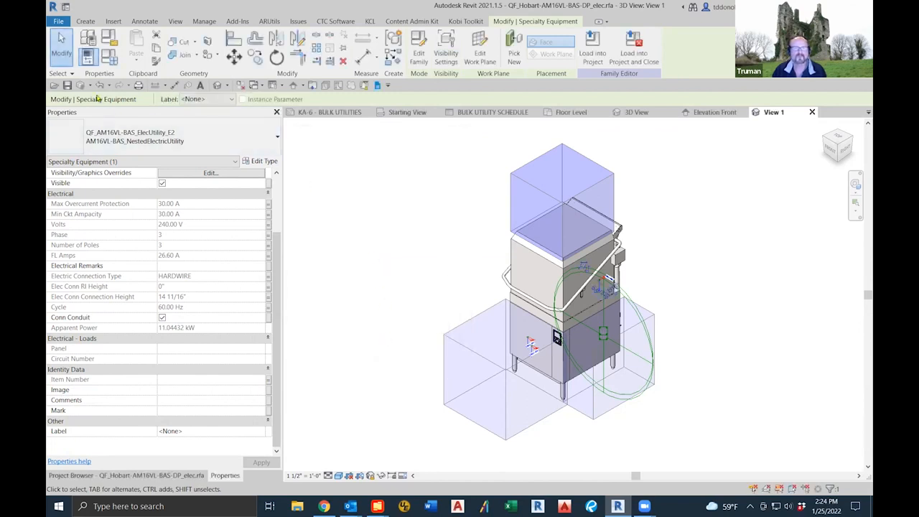
# Save the dishwasher family over its existing file, then load it into Family Fixing-2022.rvt and close it, overwriting the existing version and parameter values
pyautogui.click(68, 85)
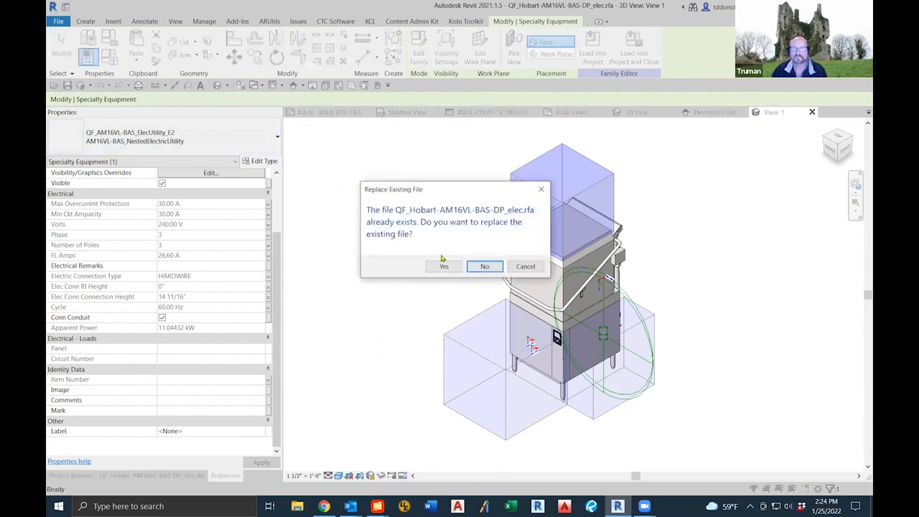
pyautogui.click(443, 266)
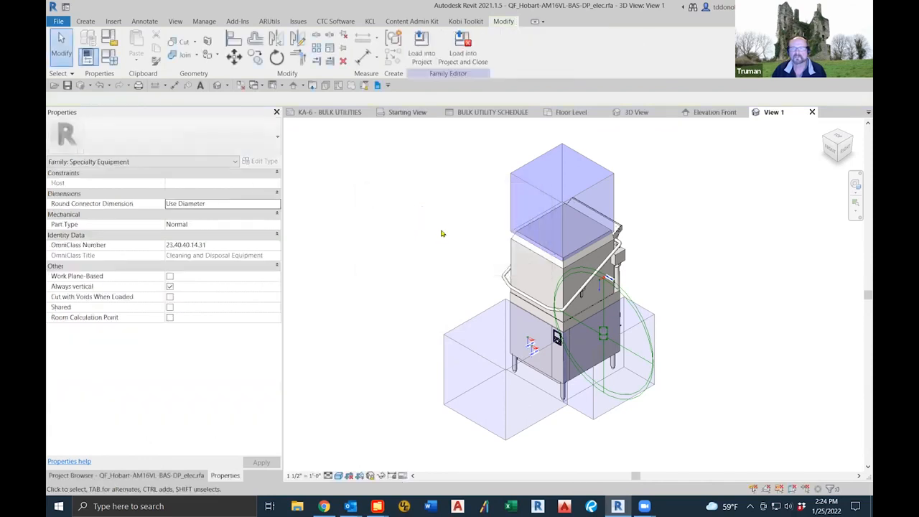
pyautogui.click(465, 58)
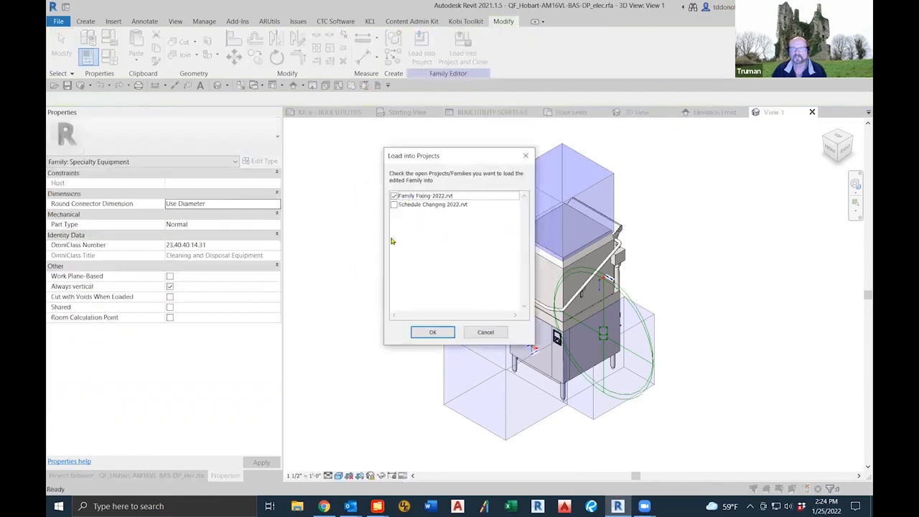
pyautogui.click(427, 331)
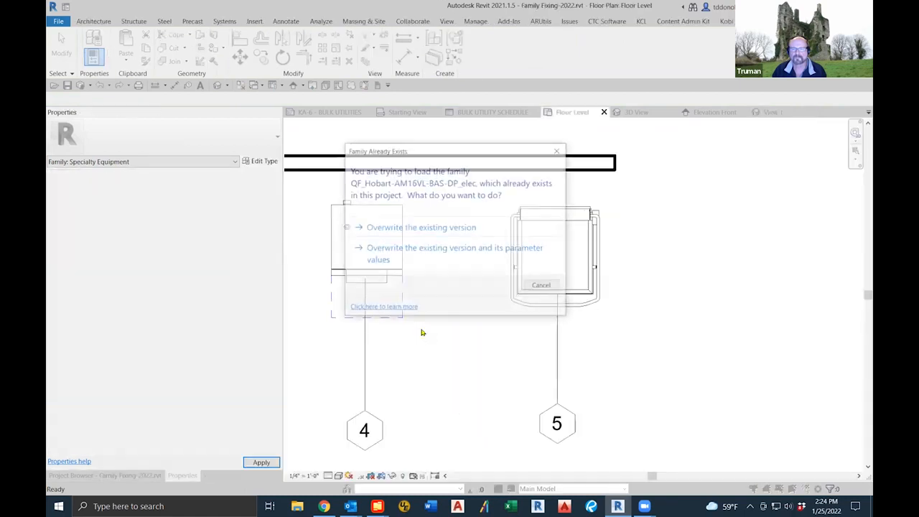
pyautogui.click(419, 253)
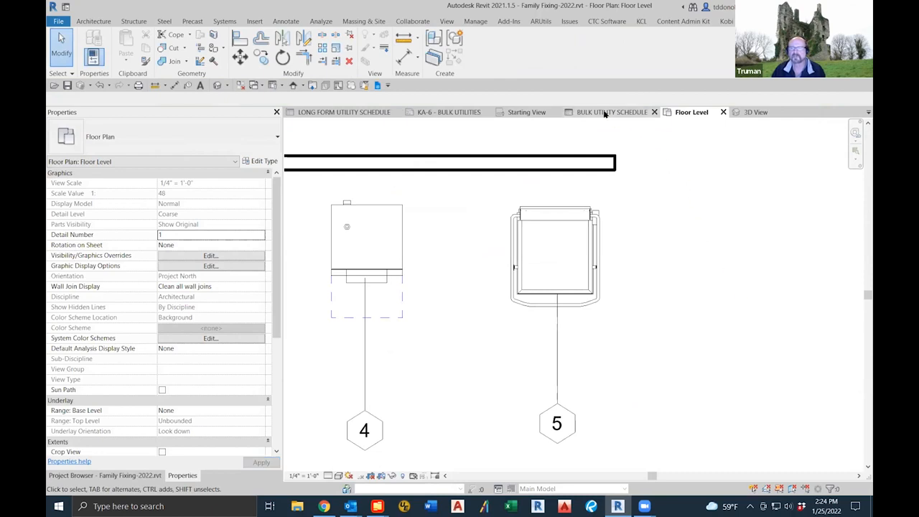
# Check item 5's row in the bulk utility schedule and return to the Floor Level plan
pyautogui.click(608, 112)
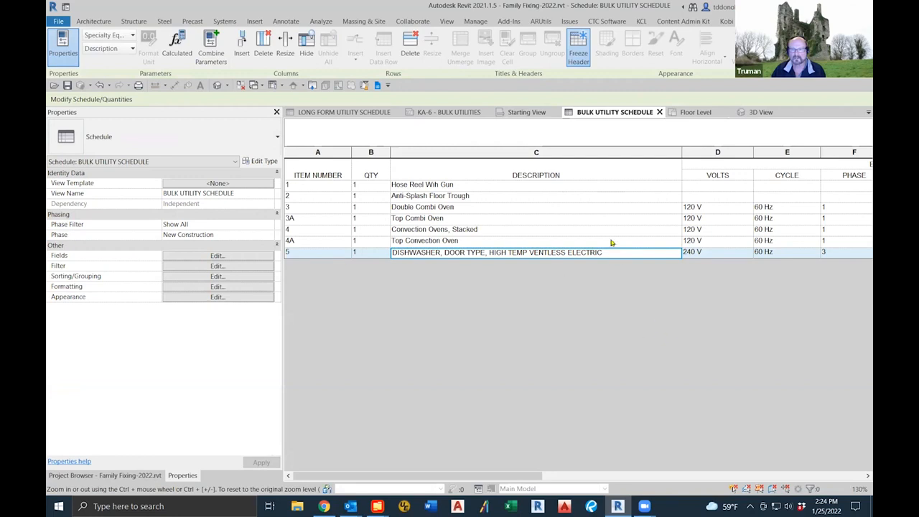
pyautogui.click(690, 113)
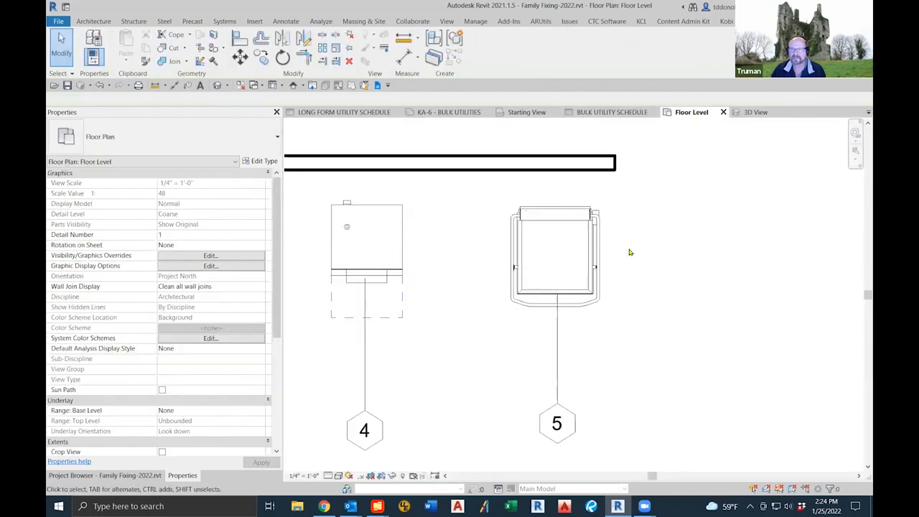
# Set the item 5 dishwasher's Booster Heater Item Number to 5A in the Floor Level plan
pyautogui.click(469, 325)
pyautogui.click(172, 441)
pyautogui.write('5A')
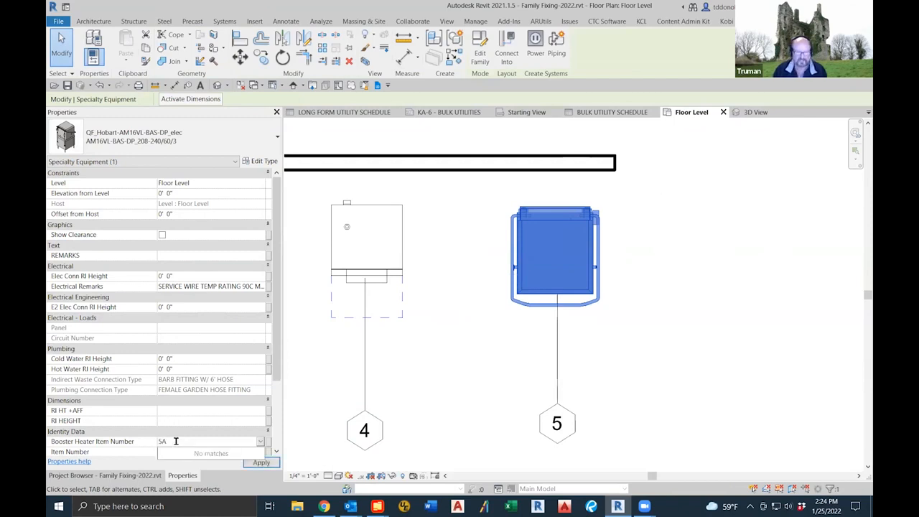
pyautogui.click(269, 464)
pyautogui.click(476, 256)
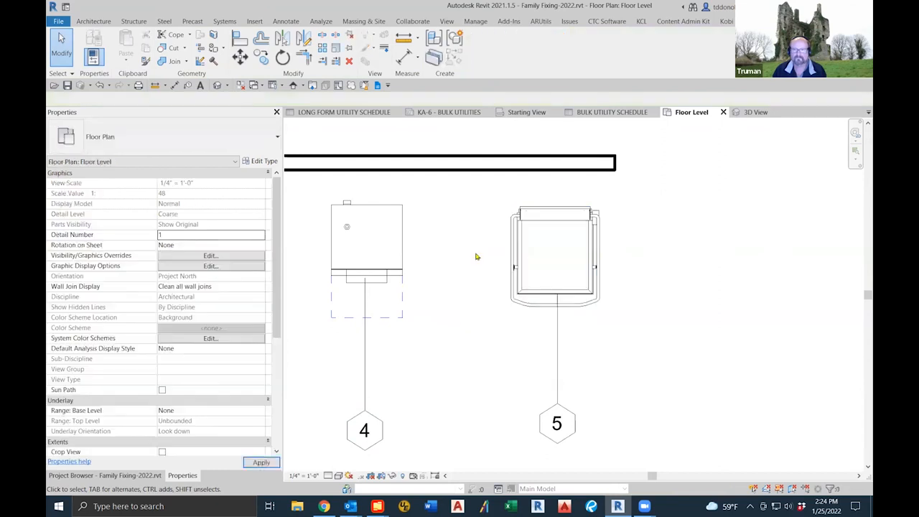
# Change item 5A's description to "Booster Heater" in the bulk utility schedule, applying it to all elements of that type
pyautogui.click(616, 112)
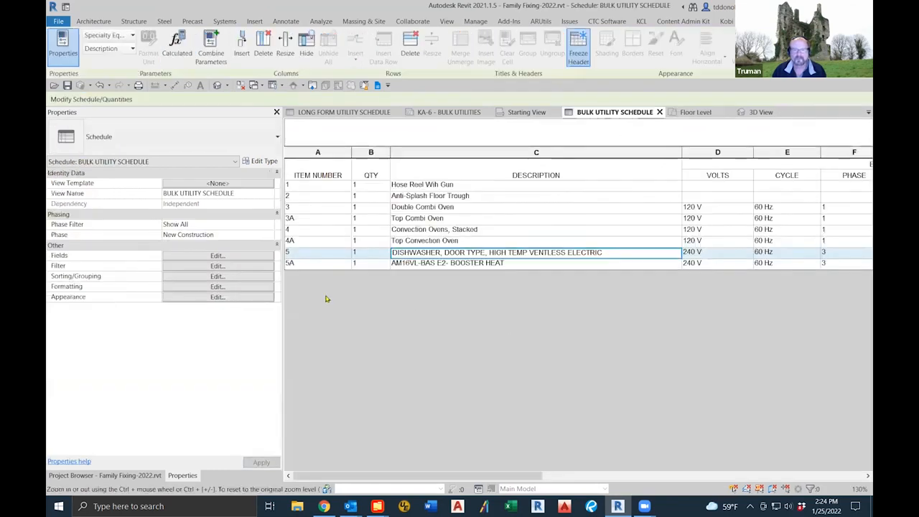
pyautogui.moveTo(536, 476)
pyautogui.mouseDown()
pyautogui.moveTo(632, 488)
pyautogui.moveTo(851, 486)
pyautogui.moveTo(554, 473)
pyautogui.mouseUp()
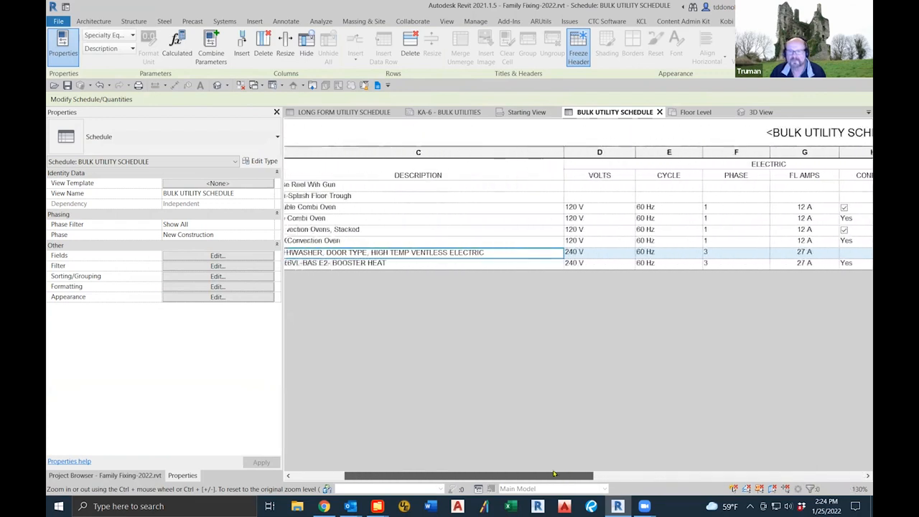
pyautogui.click(515, 264)
pyautogui.write('B')
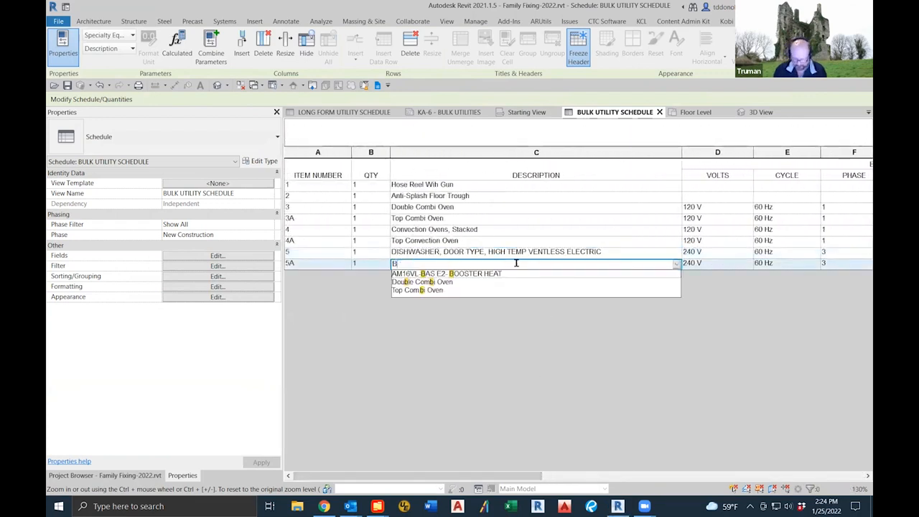
pyautogui.write('ooster Heater')
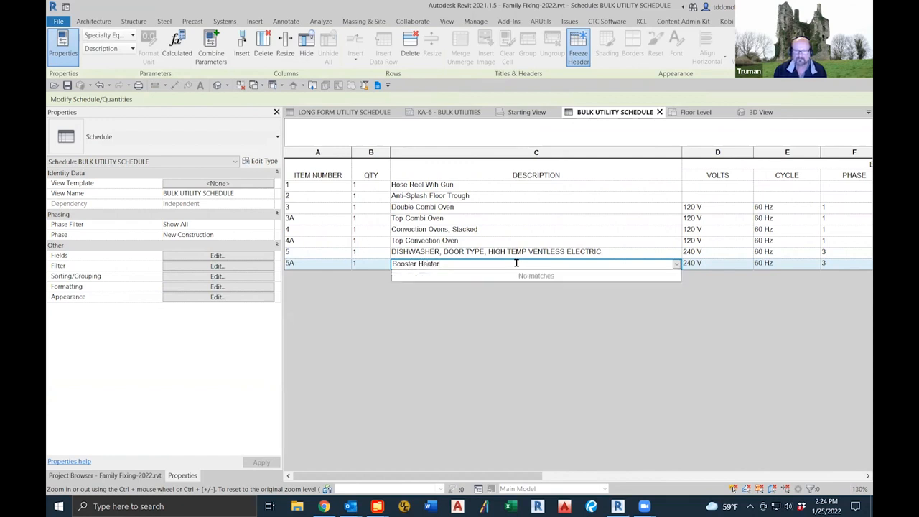
pyautogui.press('Return')
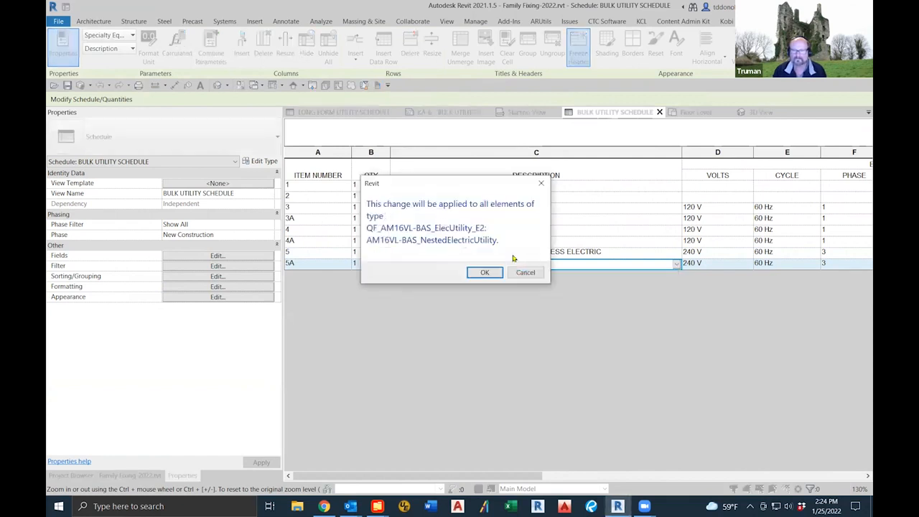
pyautogui.click(485, 272)
# Locate item 5 in the Floor Level plan from its bulk utility schedule row and open the dishwasher family for editing
pyautogui.click(511, 252)
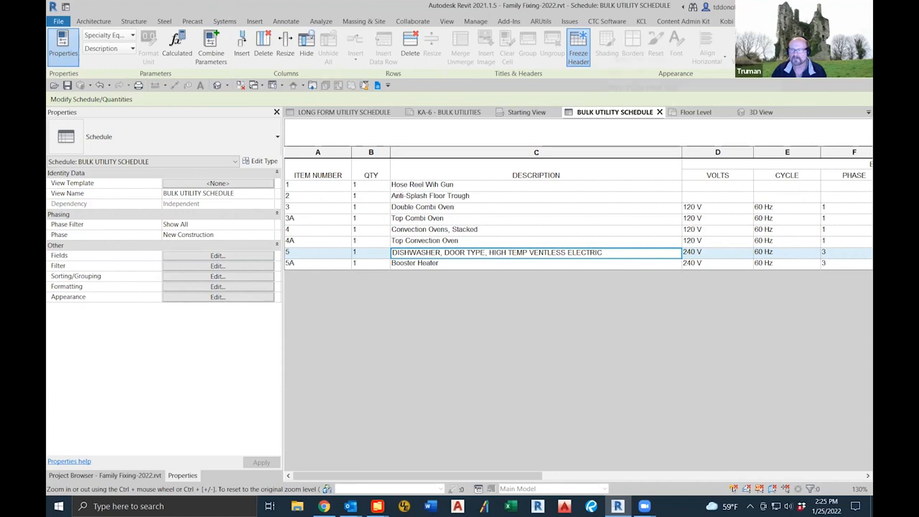
pyautogui.click(784, 47)
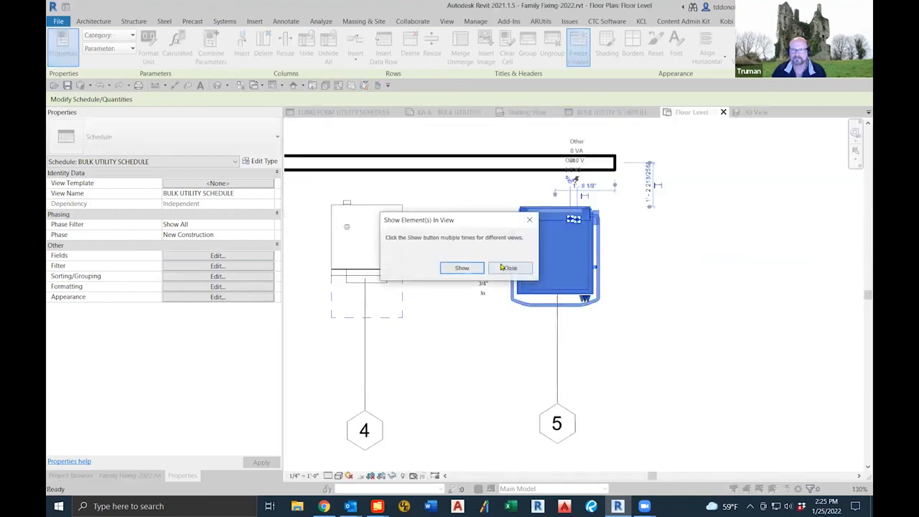
pyautogui.click(506, 268)
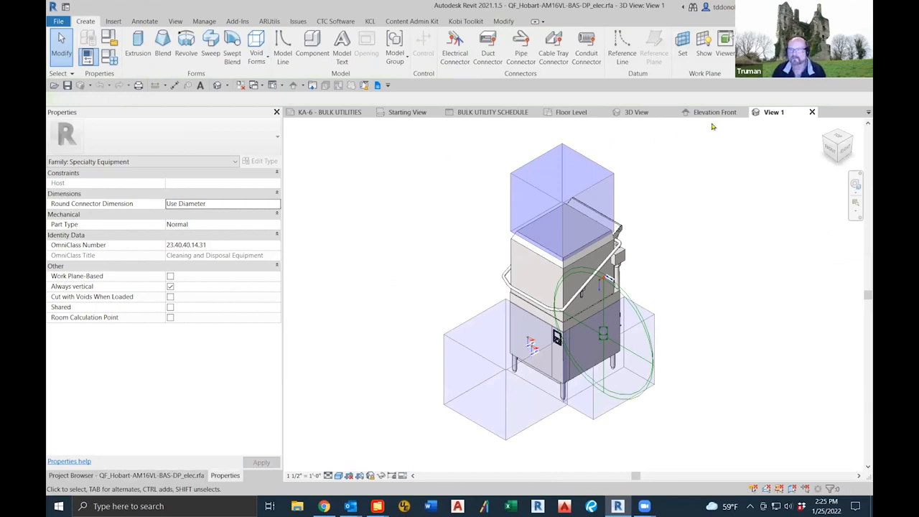
# Clear the Description parameter's formula in the dishwasher's family types and set its value to "Dishwasher, Ventless Type"
pyautogui.click(109, 56)
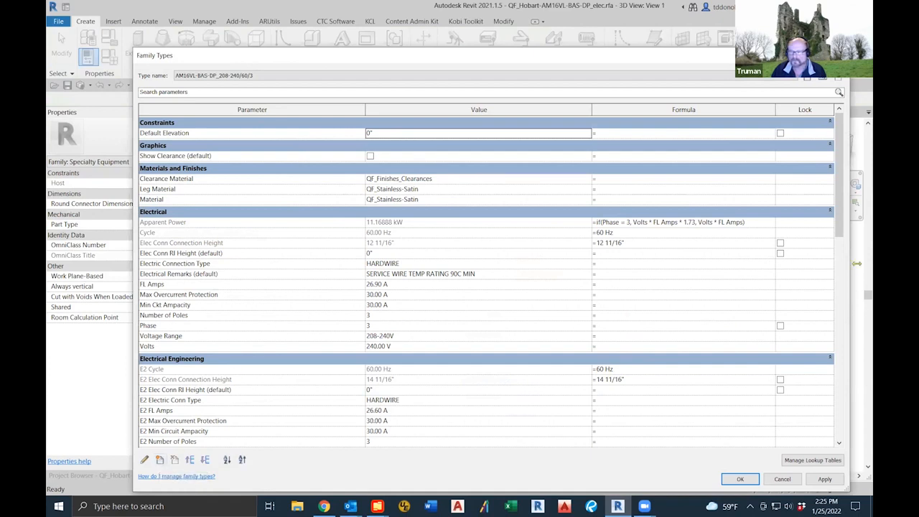
pyautogui.scroll(-6, 825, 324)
pyautogui.scroll(-3, 825, 324)
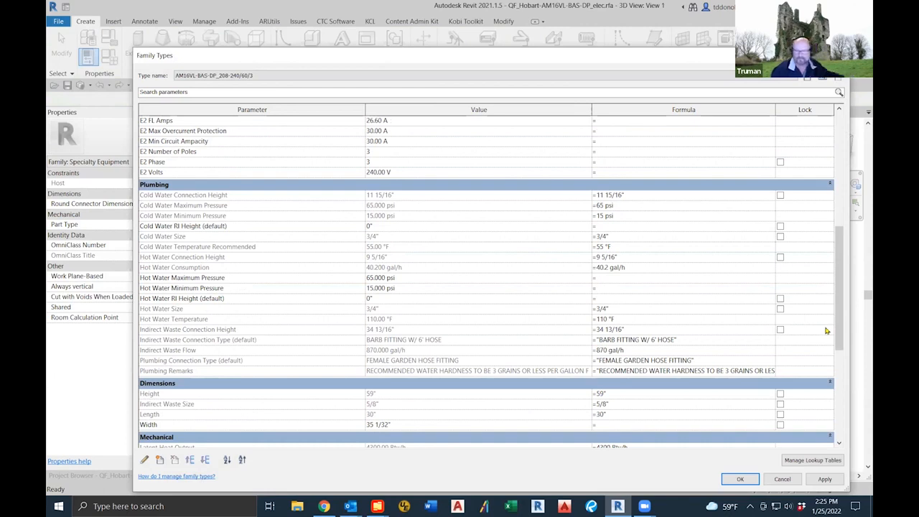
pyautogui.moveTo(836, 333); pyautogui.dragTo(823, 429)
pyautogui.moveTo(598, 327); pyautogui.dragTo(848, 338)
pyautogui.press('Delete')
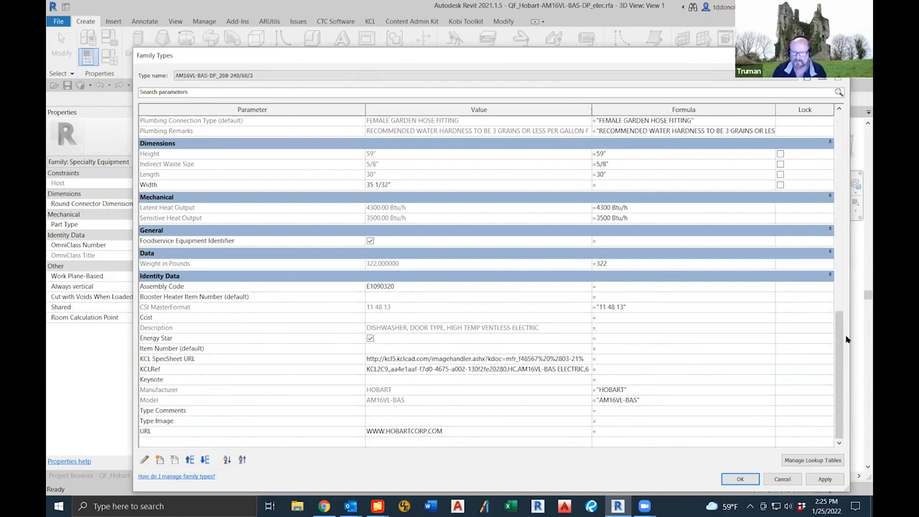
pyautogui.click(544, 328)
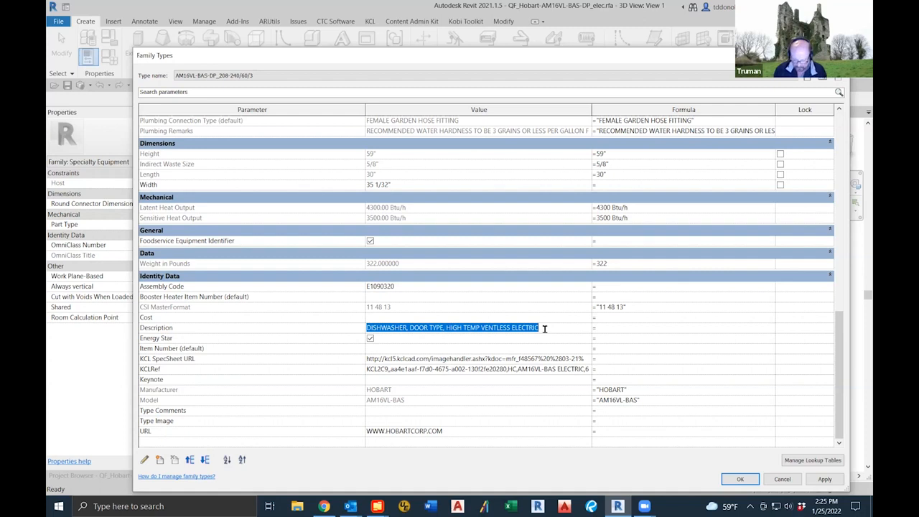
pyautogui.write('Dishwasher, Ventless Type')
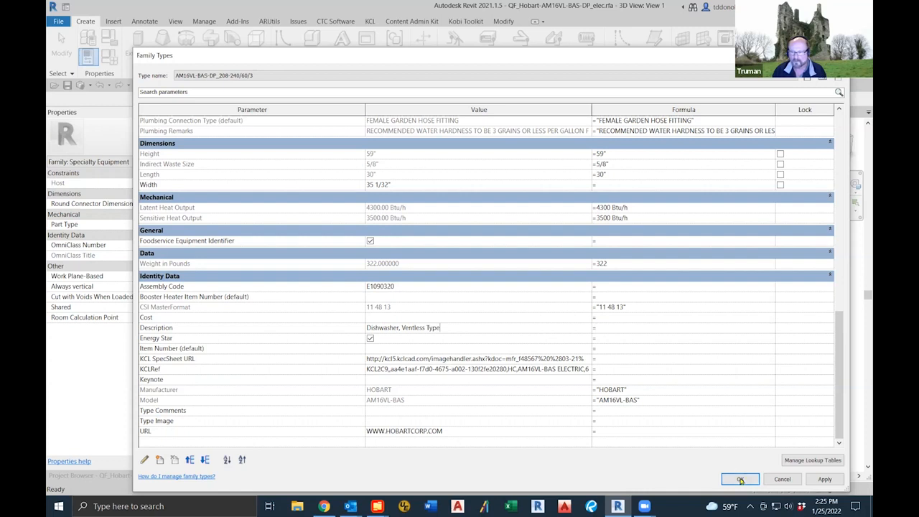
pyautogui.click(740, 479)
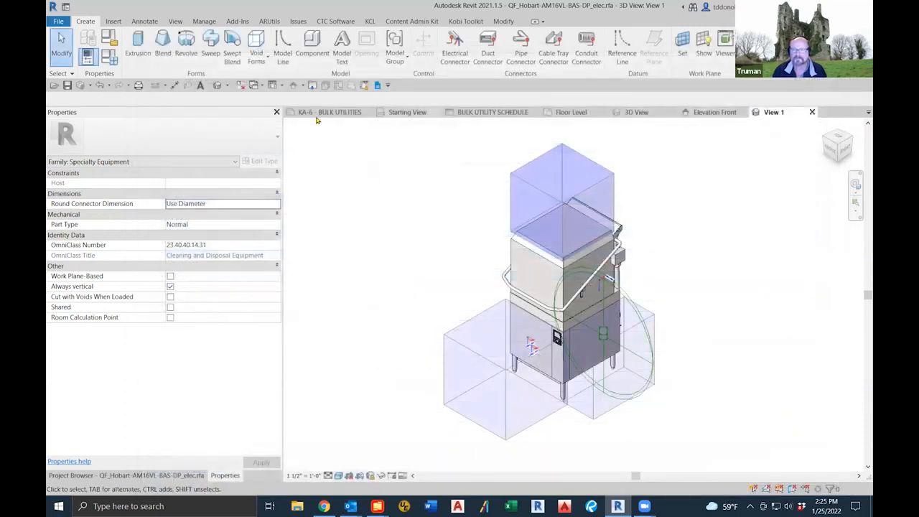
# Start a new shared parameter in the dishwasher family and choose Conn Conduit from the Electrical parameter group
pyautogui.click(90, 58)
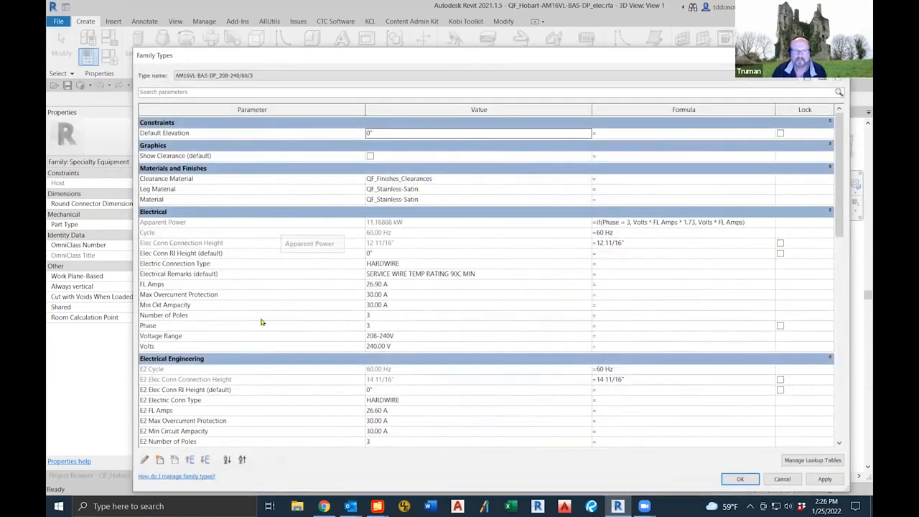
pyautogui.moveTo(840, 235); pyautogui.dragTo(849, 190)
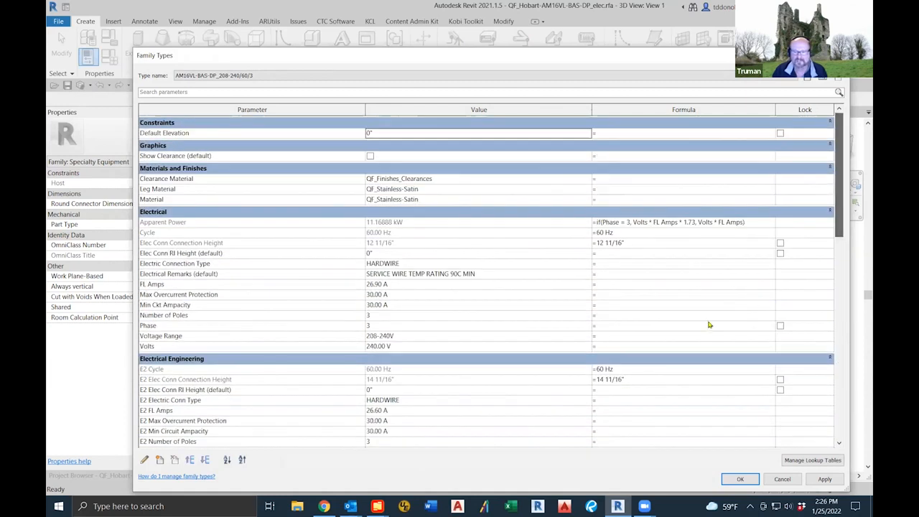
pyautogui.click(160, 460)
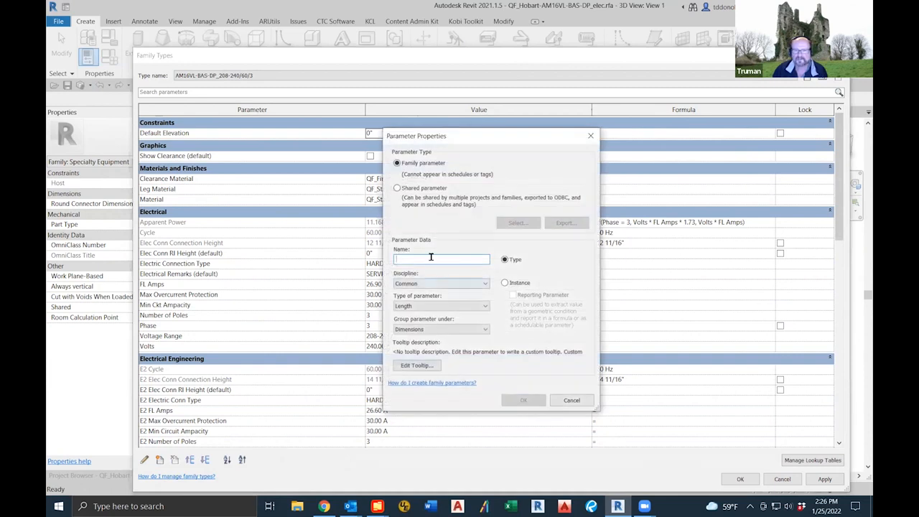
pyautogui.click(396, 188)
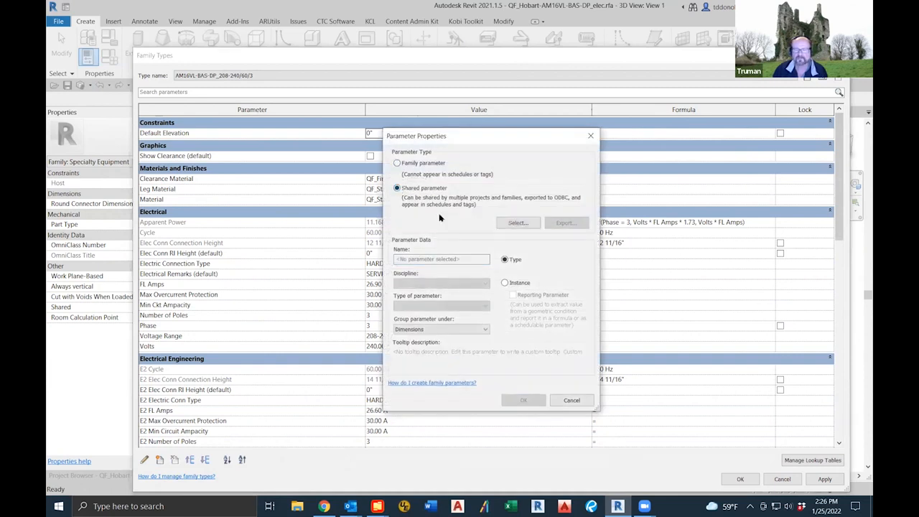
pyautogui.click(517, 223)
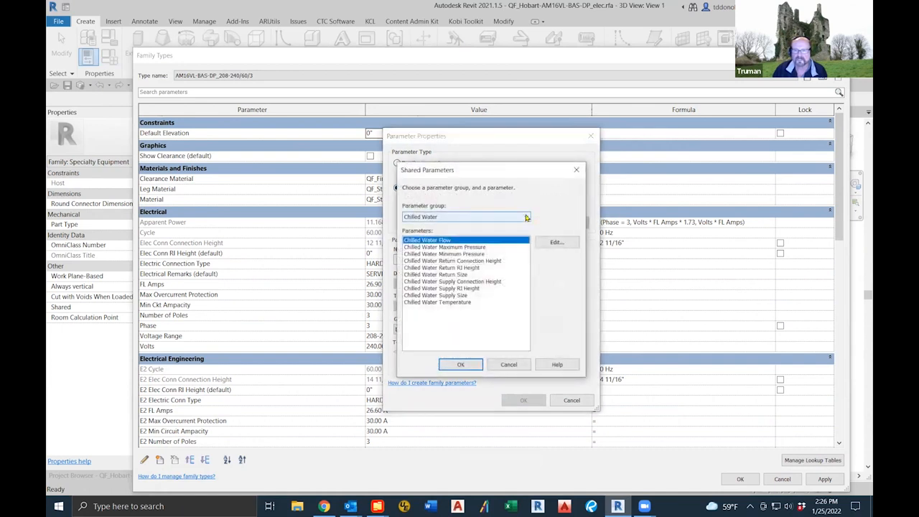
pyautogui.click(527, 217)
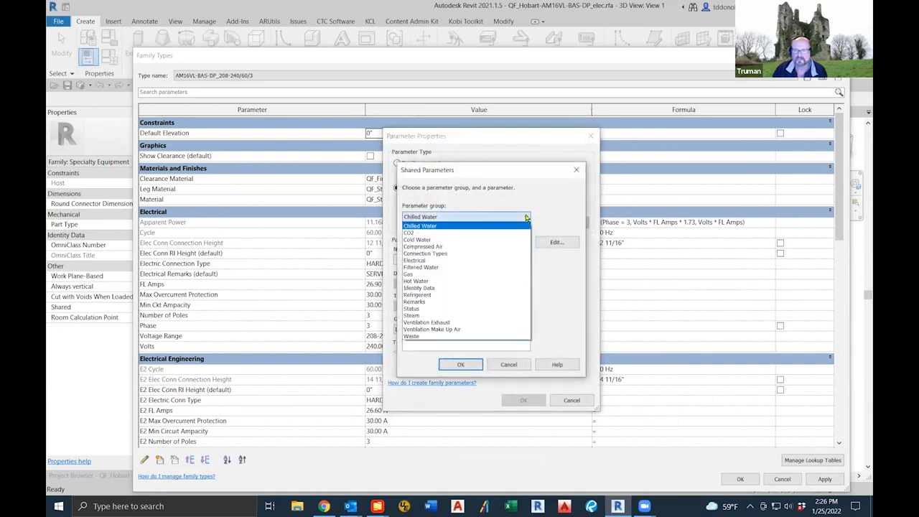
pyautogui.click(428, 261)
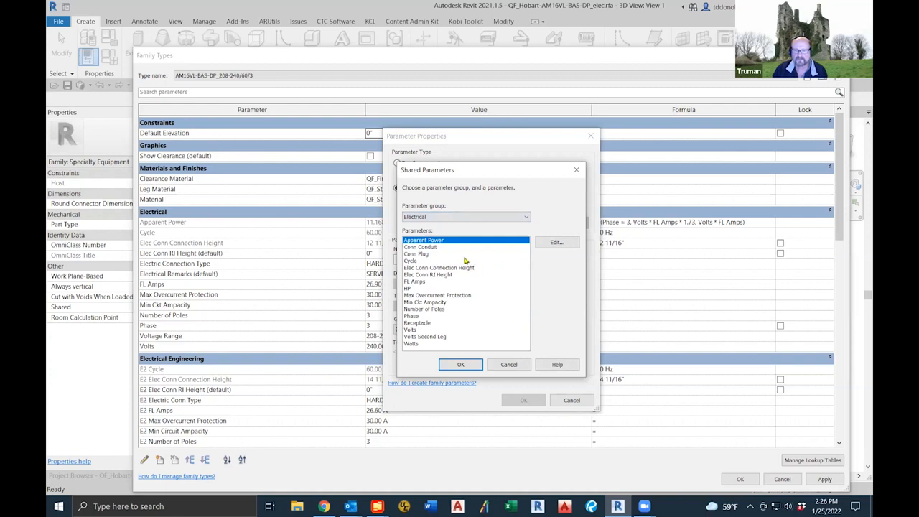
pyautogui.click(429, 247)
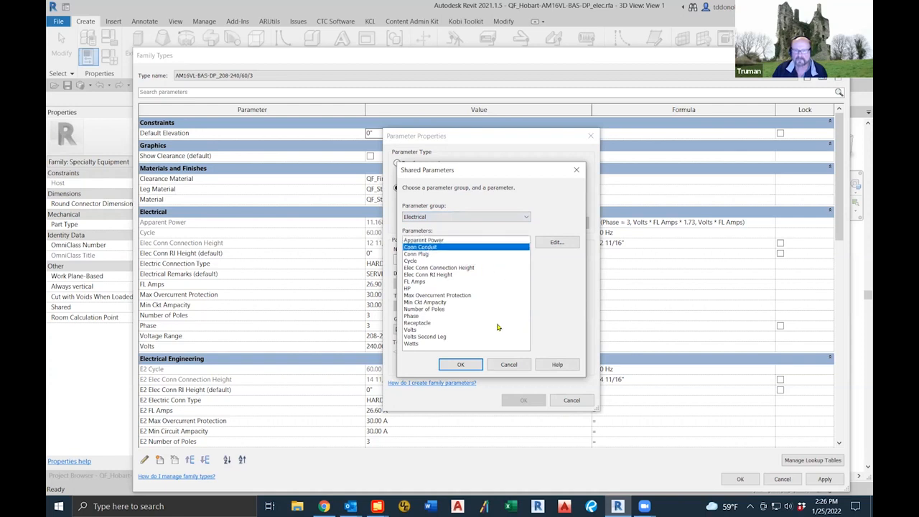
pyautogui.click(461, 365)
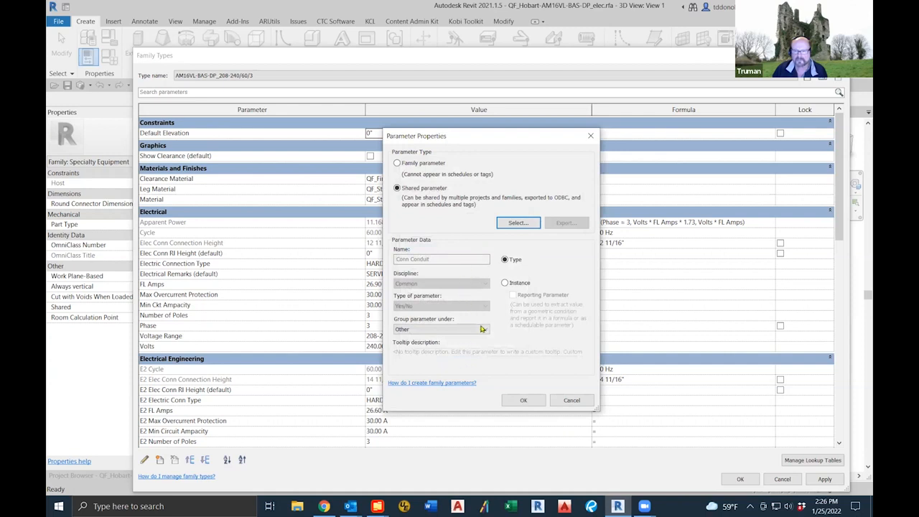
# Group the Conn Conduit type parameter under Electrical and accept it into the family types
pyautogui.click(486, 330)
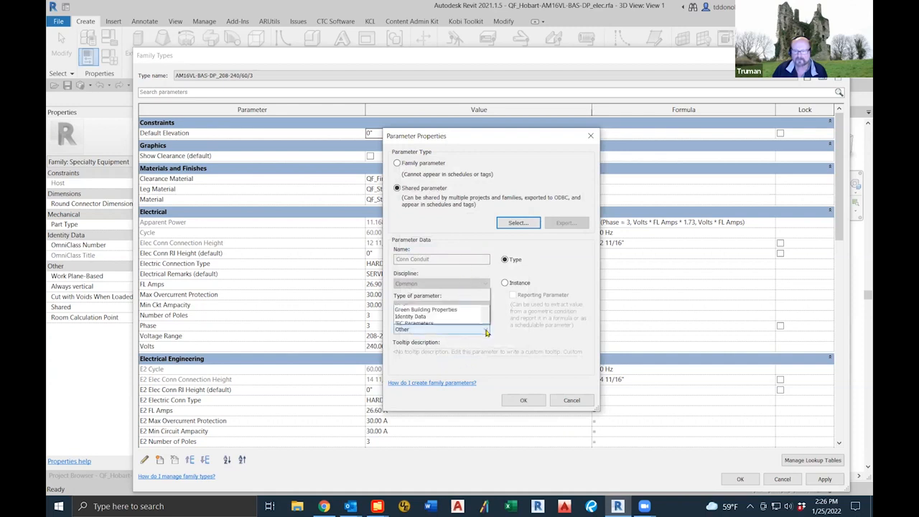
pyautogui.moveTo(484, 204); pyautogui.dragTo(484, 157)
pyautogui.click(423, 149)
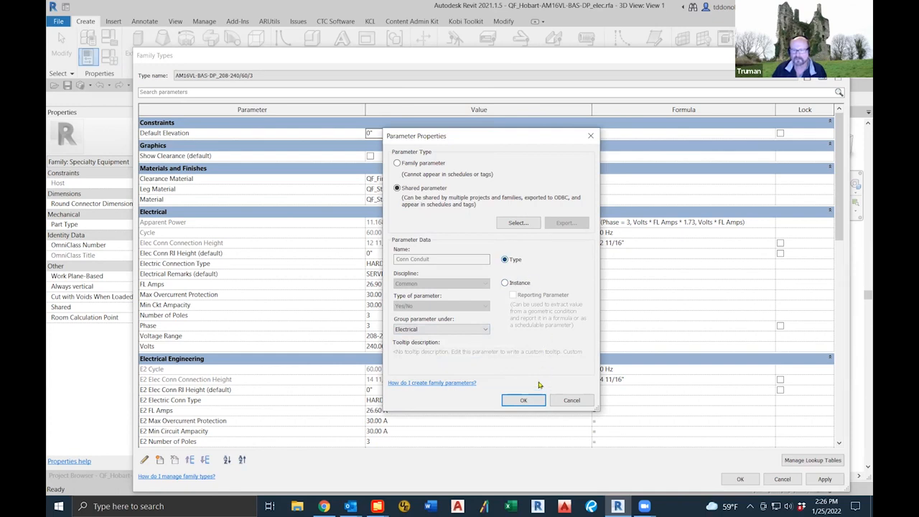
pyautogui.click(521, 401)
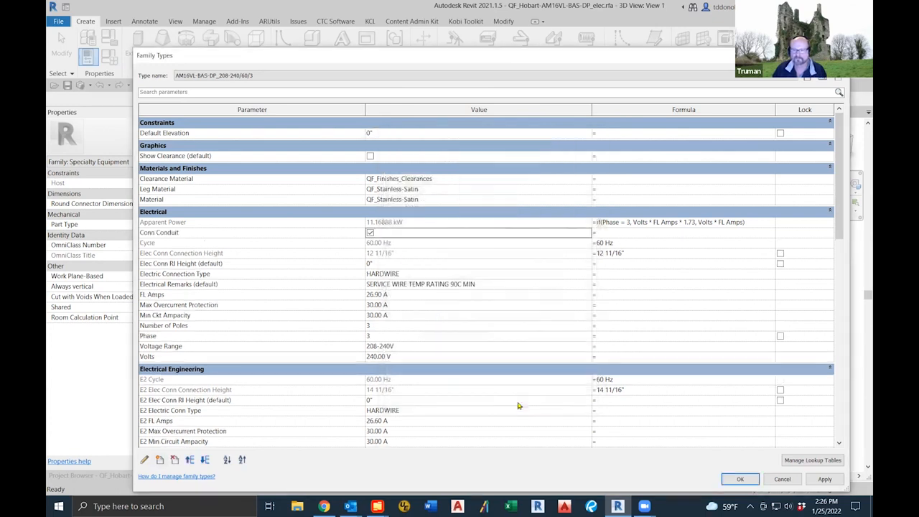
pyautogui.click(738, 478)
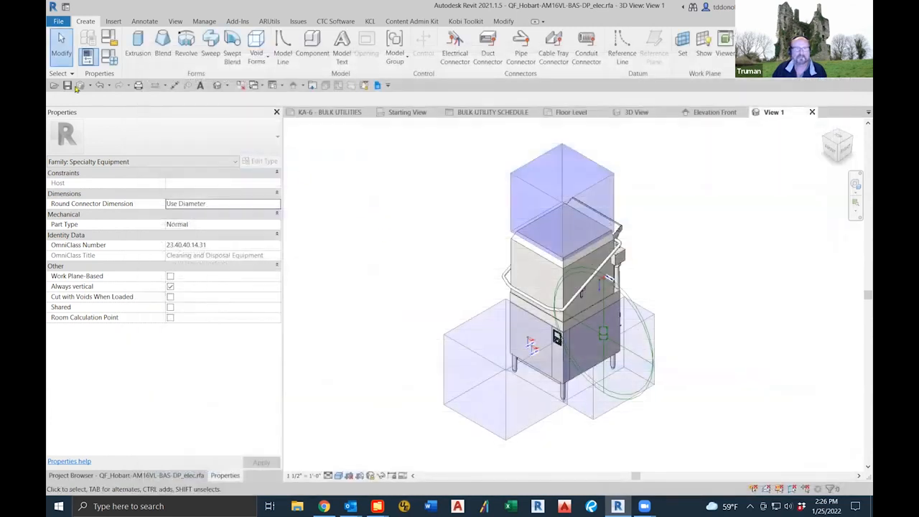
# Save the dishwasher family over its file, reload it into Family Fixing-2022.rvt with parameter values overwritten, and return to the bulk utility schedule
pyautogui.click(74, 87)
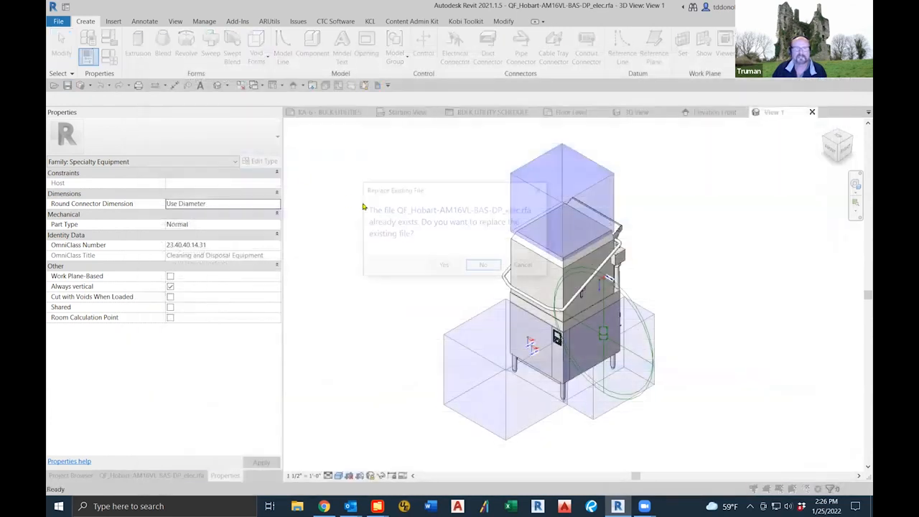
pyautogui.click(435, 267)
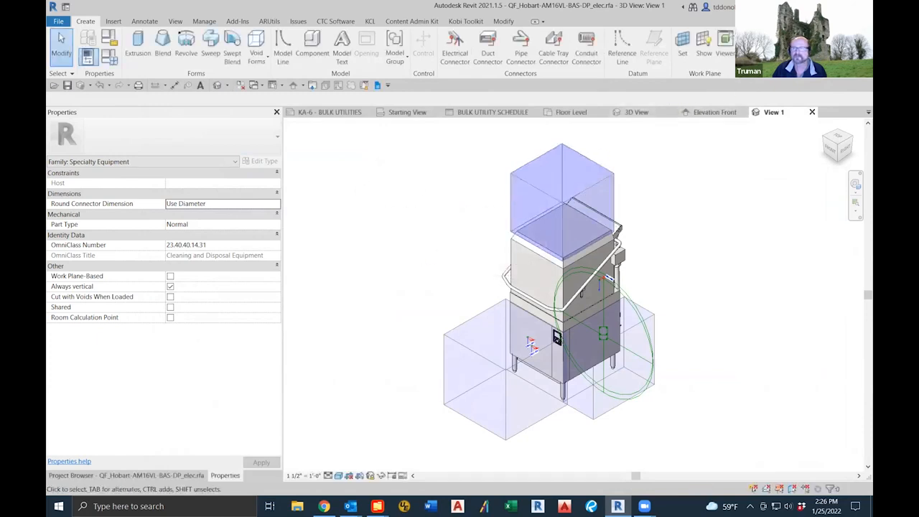
pyautogui.click(755, 49)
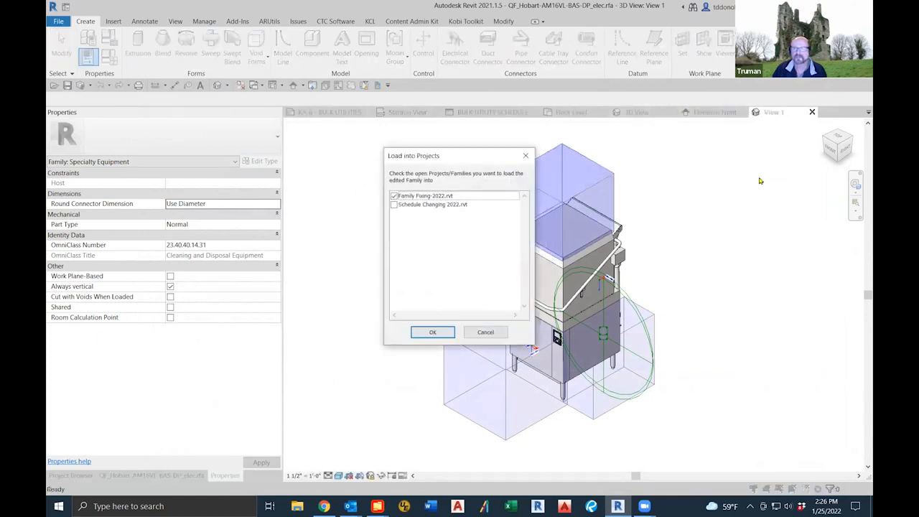
pyautogui.click(424, 332)
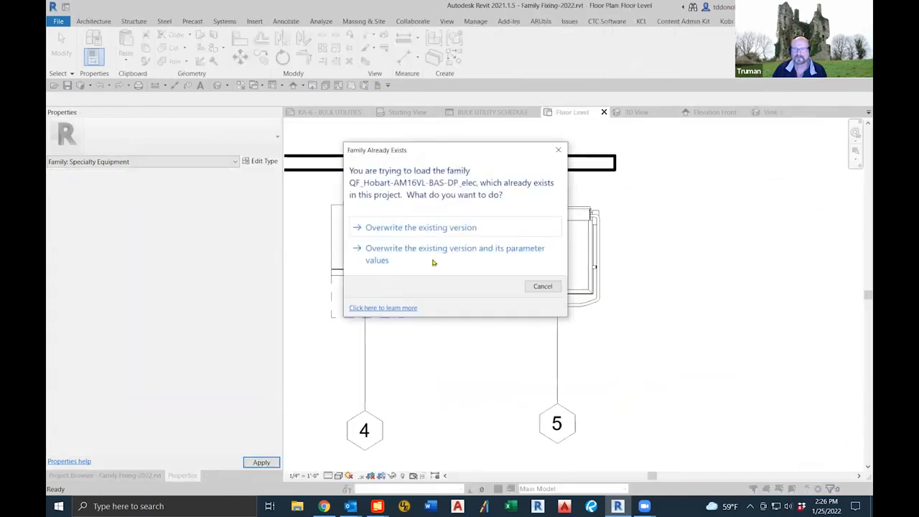
pyautogui.click(435, 257)
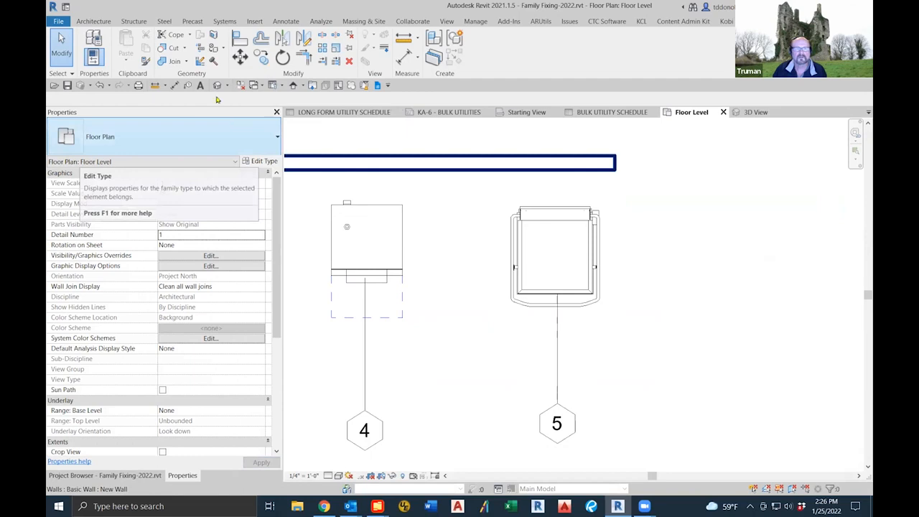
pyautogui.click(601, 113)
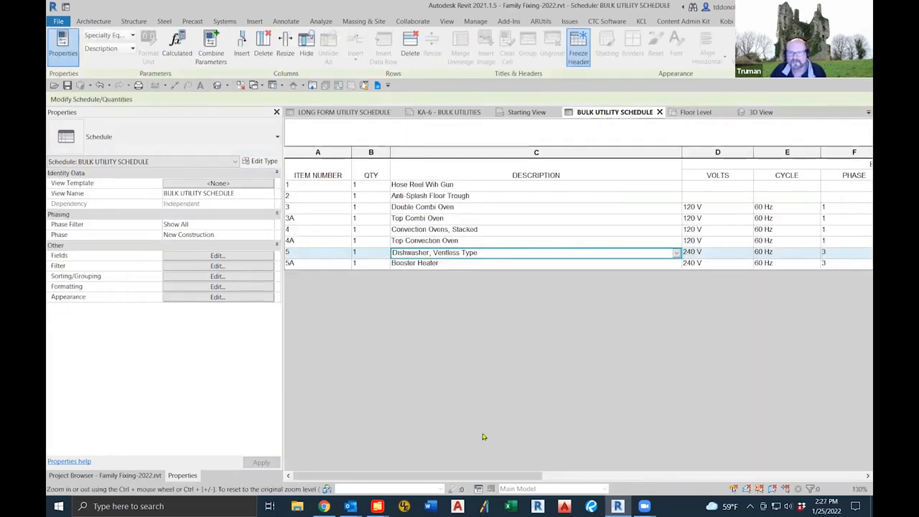
# Look across the BULK UTILITY SCHEDULE columns, and close the Family Fixing-2022 project with its changes saved
pyautogui.moveTo(500, 476); pyautogui.dragTo(695, 481)
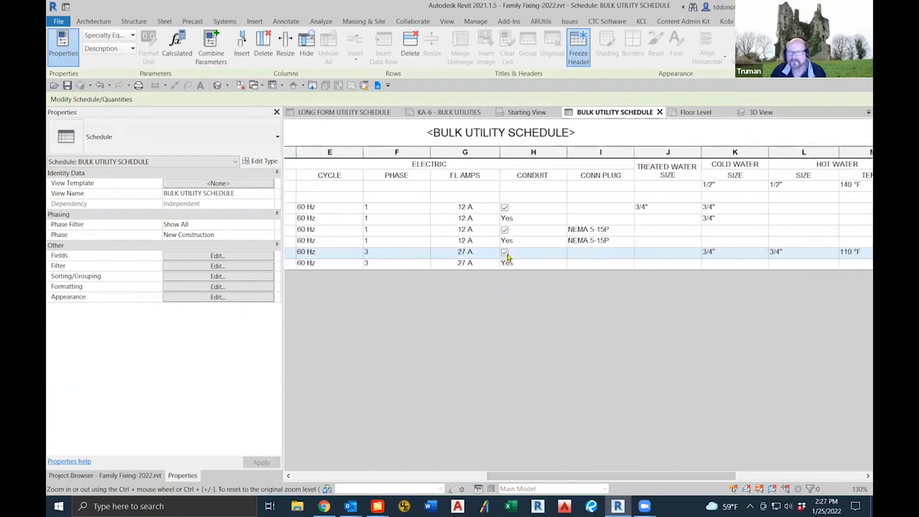
pyautogui.moveTo(698, 477); pyautogui.dragTo(775, 478)
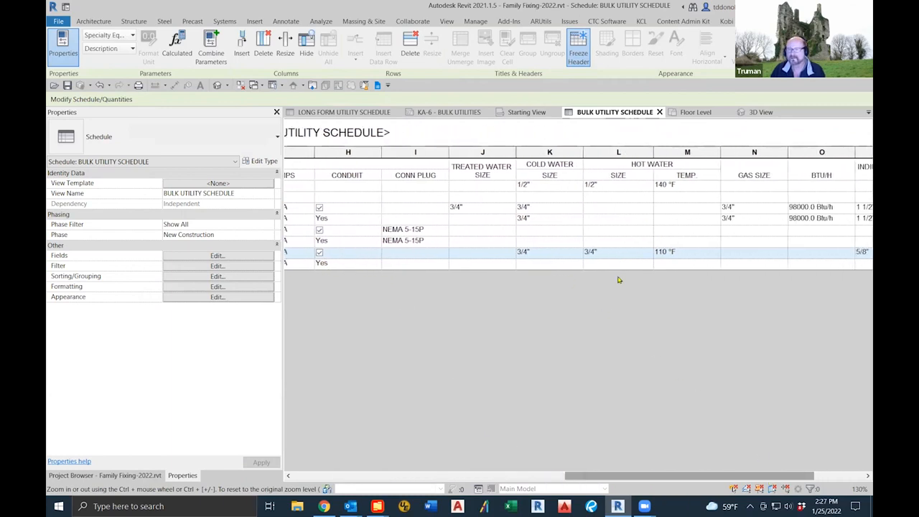
pyautogui.moveTo(690, 475); pyautogui.dragTo(391, 479)
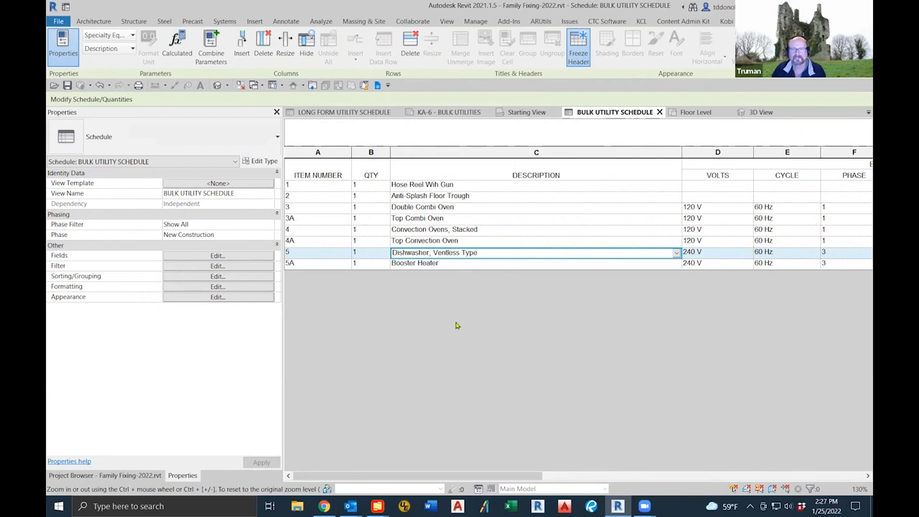
pyautogui.click(58, 21)
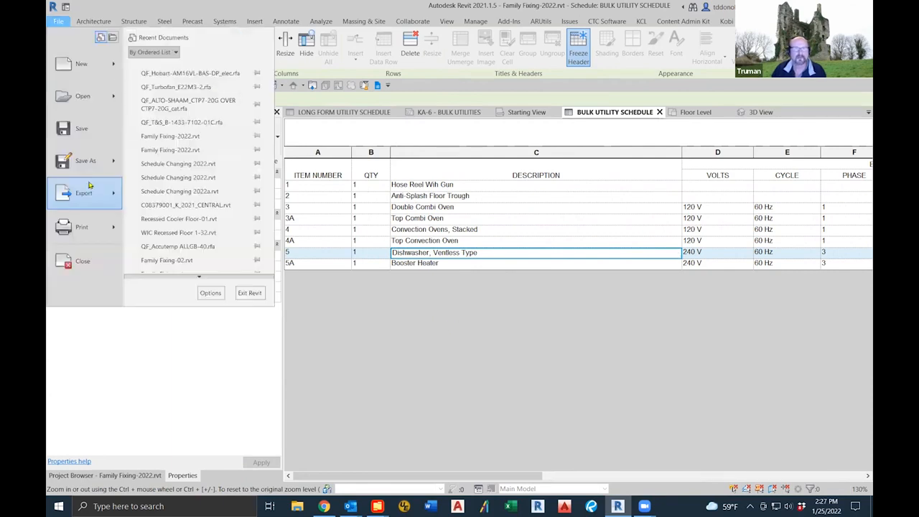
pyautogui.moveTo(83, 197)
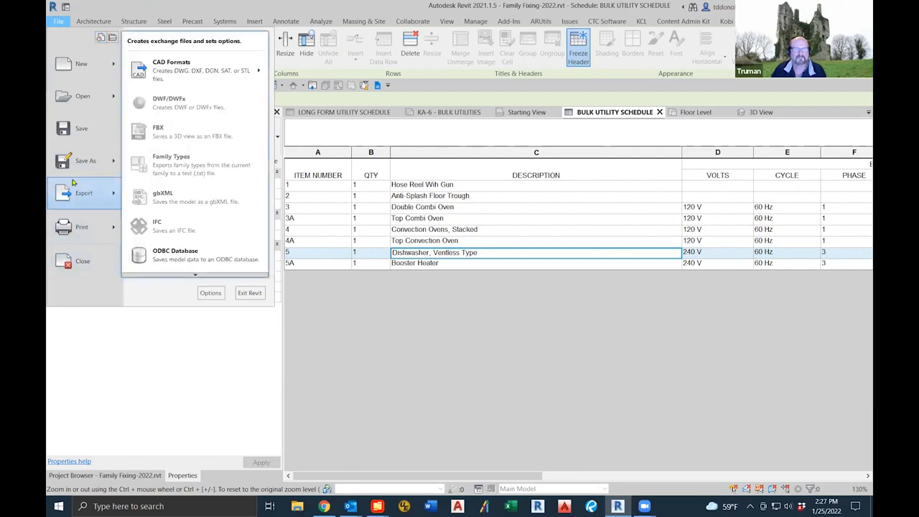
pyautogui.click(81, 261)
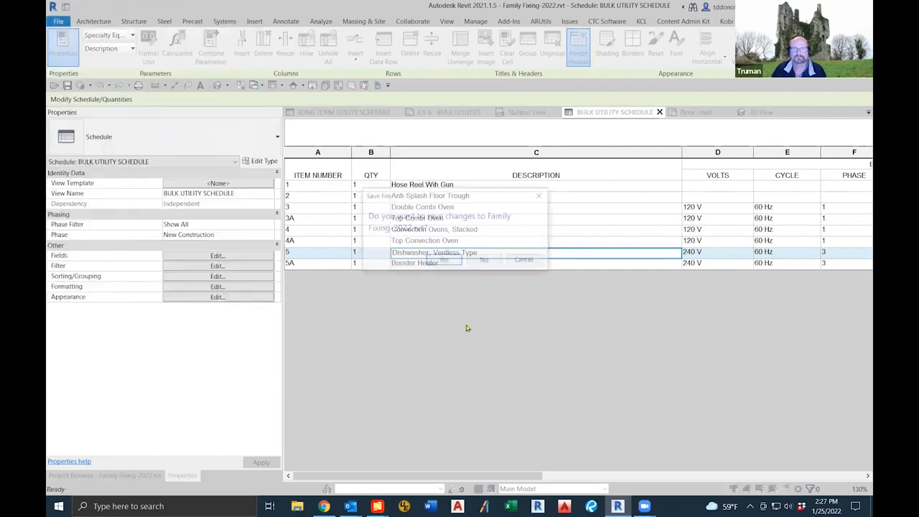
pyautogui.click(444, 260)
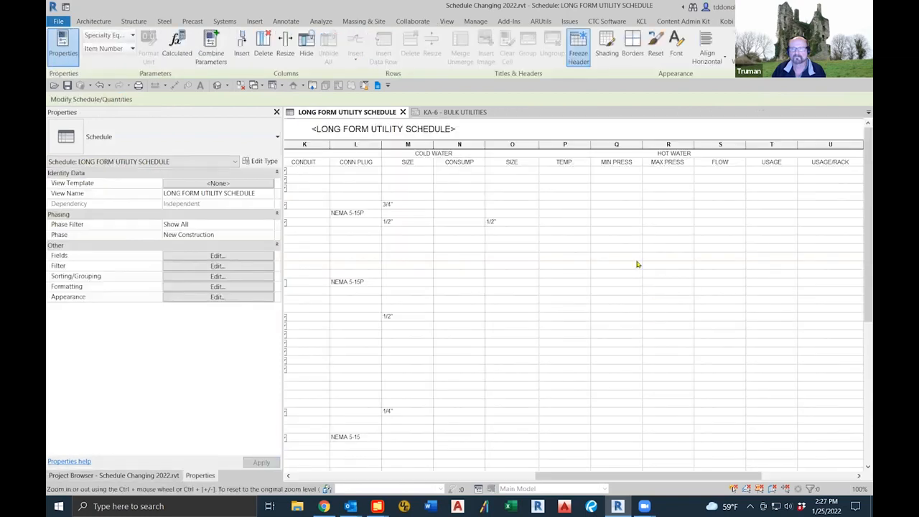
# Examine the long form utility schedule on sheet KA-6 - BULK UTILITIES, from the item numbers across to the remarks column
pyautogui.click(448, 112)
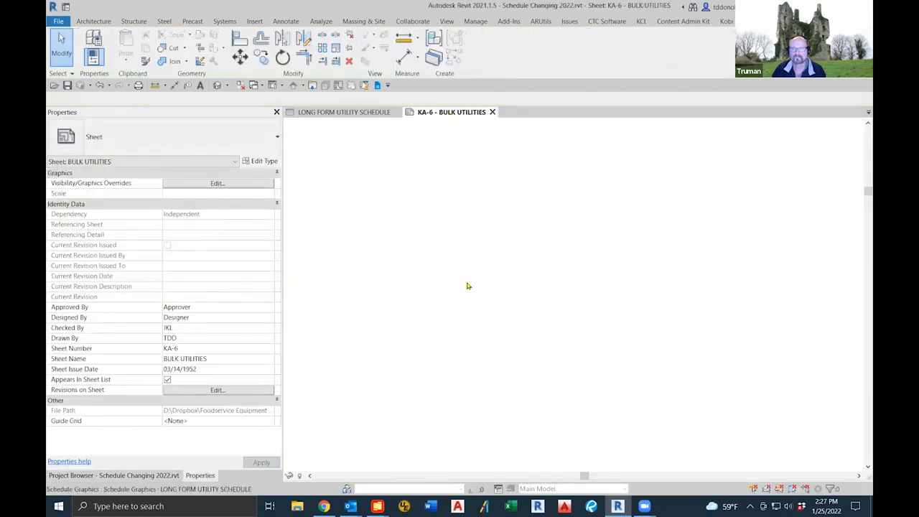
pyautogui.scroll(-3, 528, 307)
pyautogui.scroll(-2, 656, 383)
pyautogui.scroll(2, 706, 406)
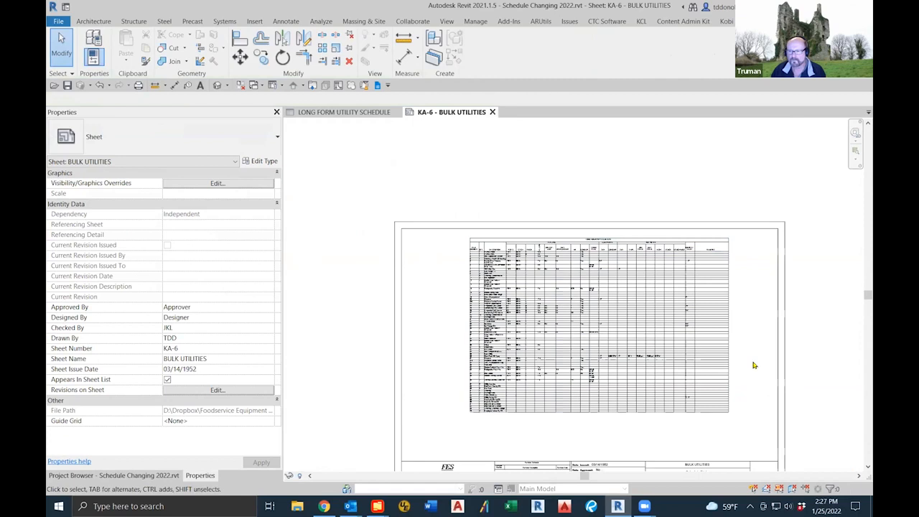
pyautogui.scroll(2, 753, 366)
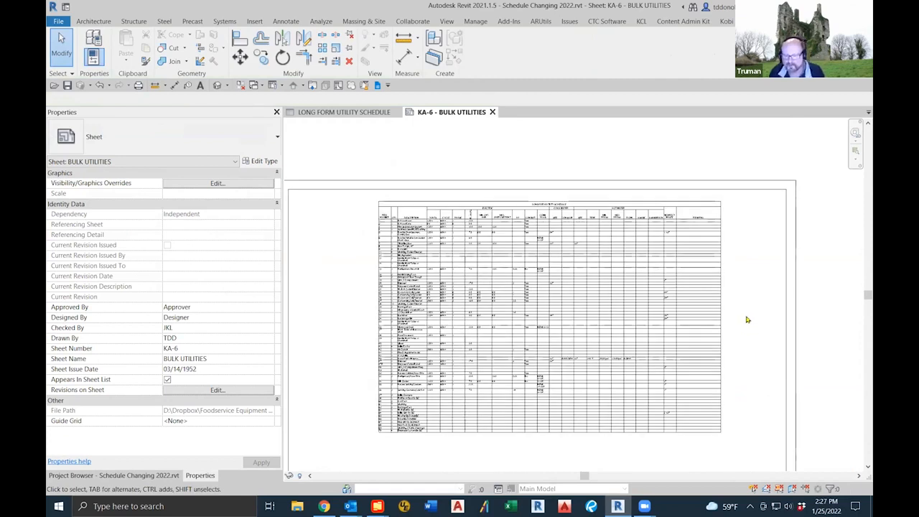
pyautogui.scroll(3, 740, 244)
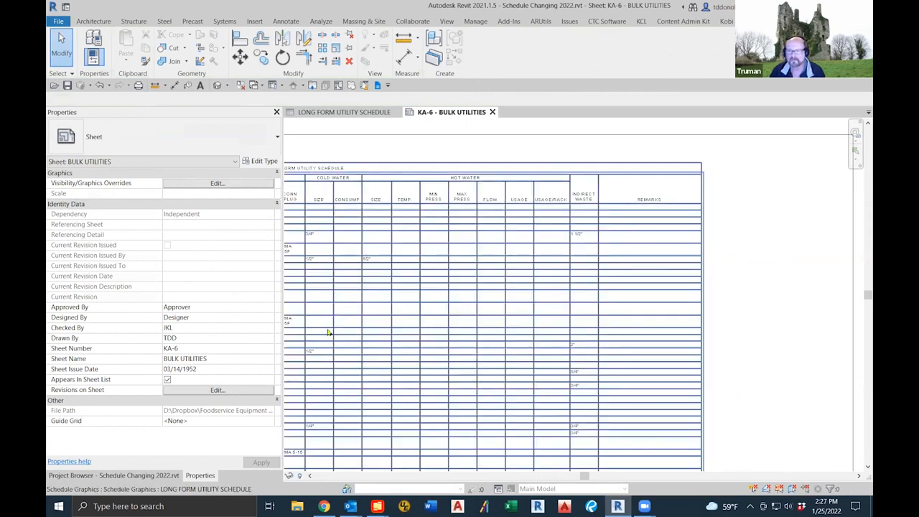
pyautogui.scroll(-1, 353, 353)
pyautogui.moveTo(355, 352); pyautogui.dragTo(832, 345, button='middle')
pyautogui.scroll(3, 467, 236)
pyautogui.scroll(-3, 484, 242)
pyautogui.moveTo(511, 264); pyautogui.dragTo(319, 228, button='middle')
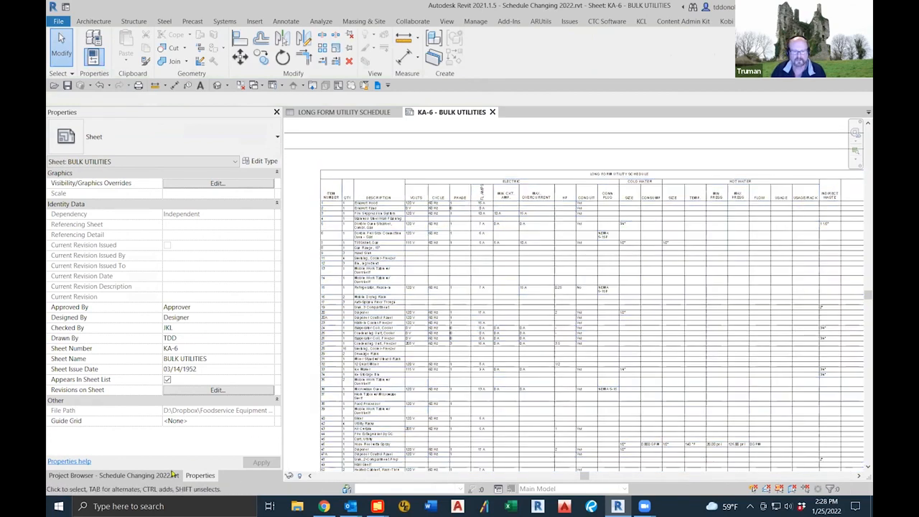
# Open the field settings of the LONG FORM UTILITY SCHEDULE and select REMARKS at the end of the scheduled fields
pyautogui.click(141, 475)
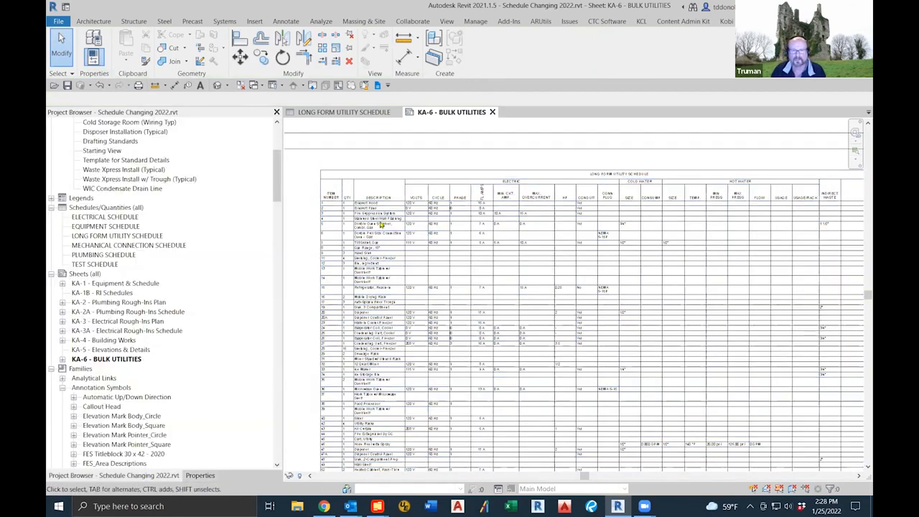
pyautogui.click(365, 113)
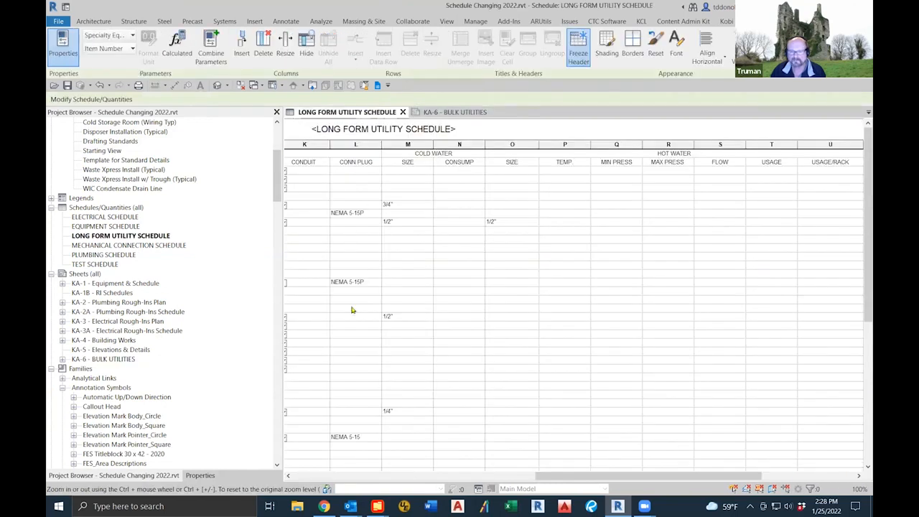
pyautogui.click(215, 476)
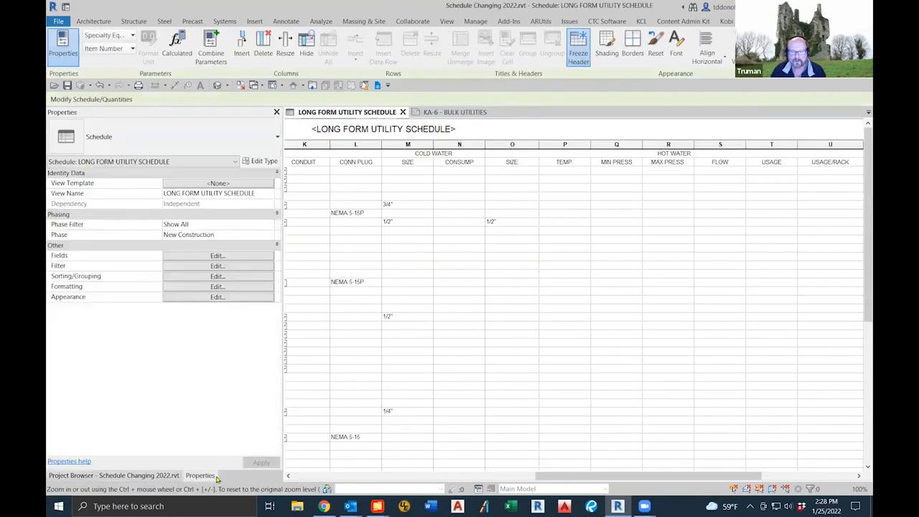
pyautogui.click(230, 256)
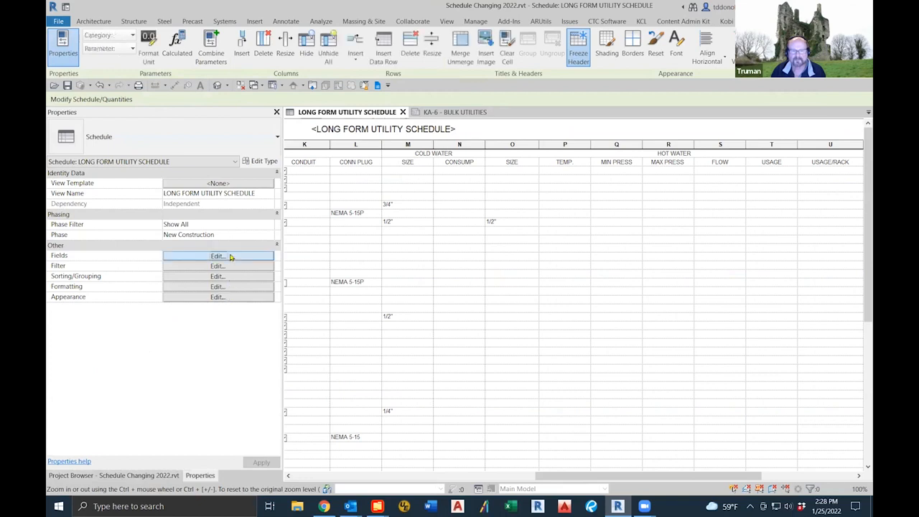
pyautogui.moveTo(816, 272); pyautogui.dragTo(816, 301)
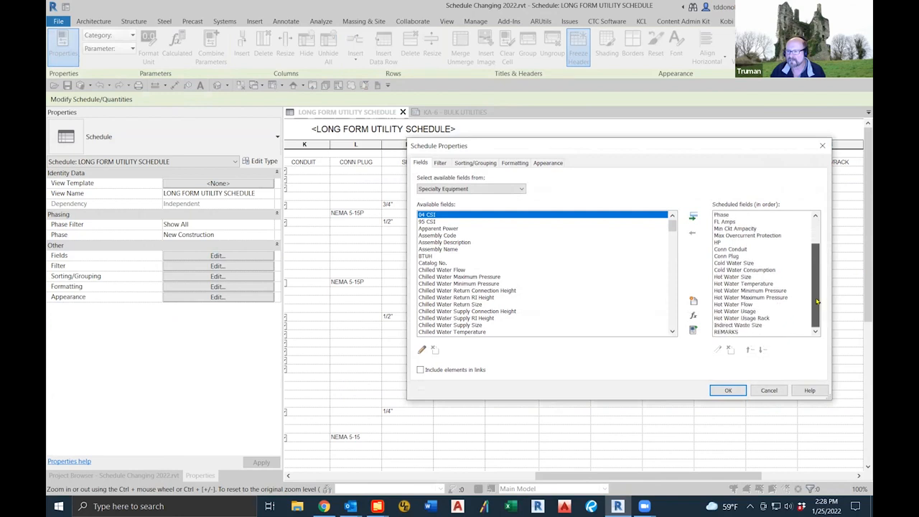
pyautogui.click(734, 333)
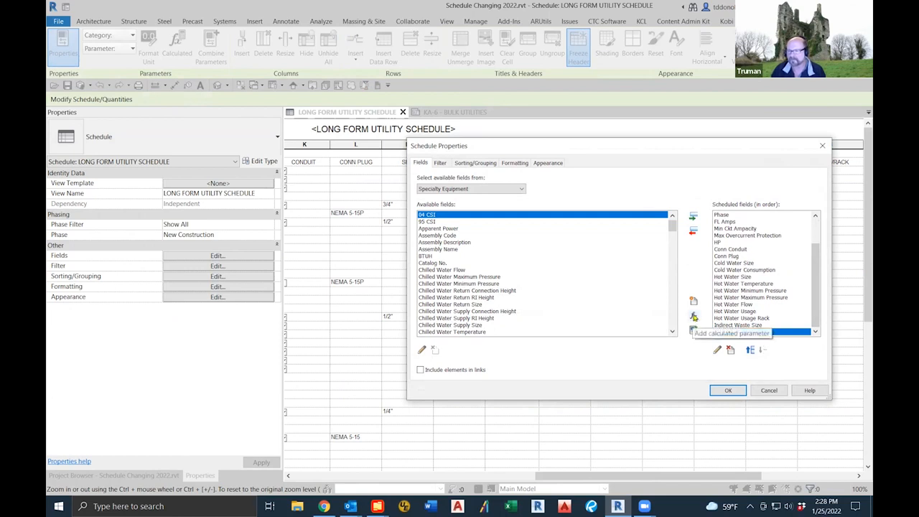
# Create a calculated value named 2nd Item Number and set its type to Text
pyautogui.click(693, 316)
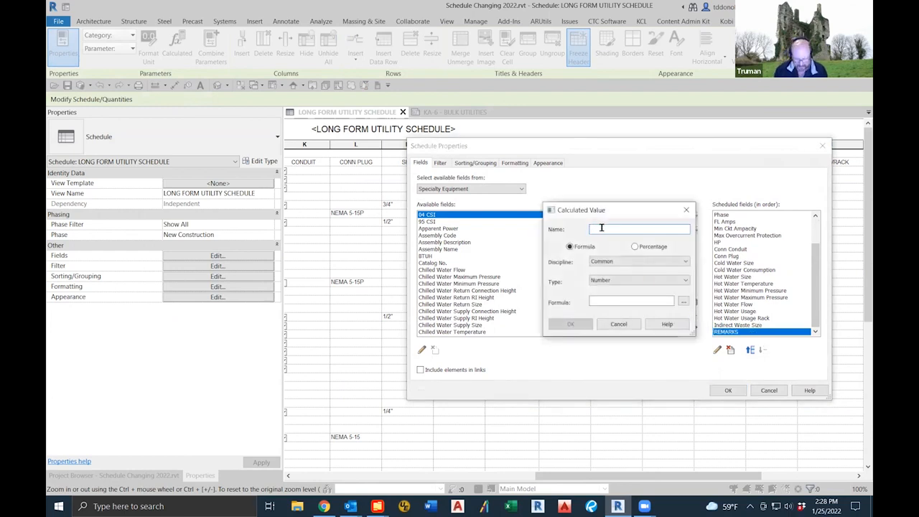
pyautogui.write('2nd')
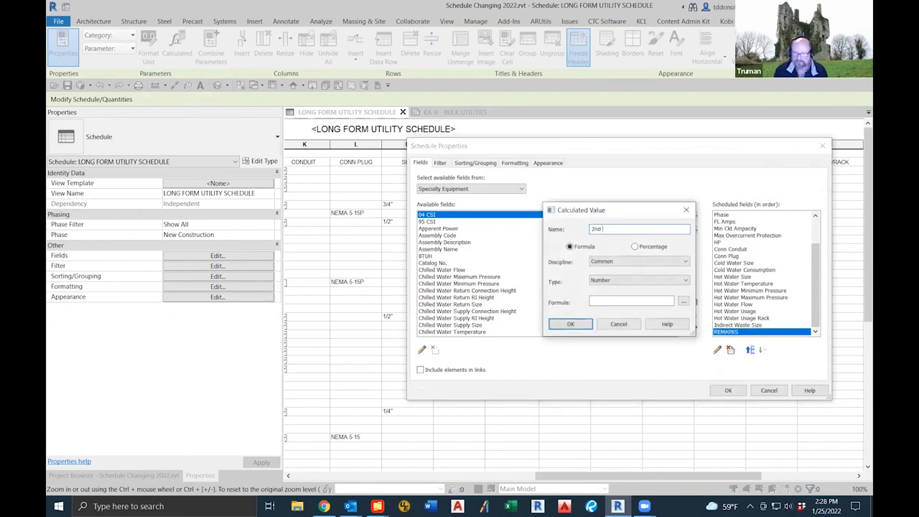
pyautogui.write(' flr')
pyautogui.write('m Number')
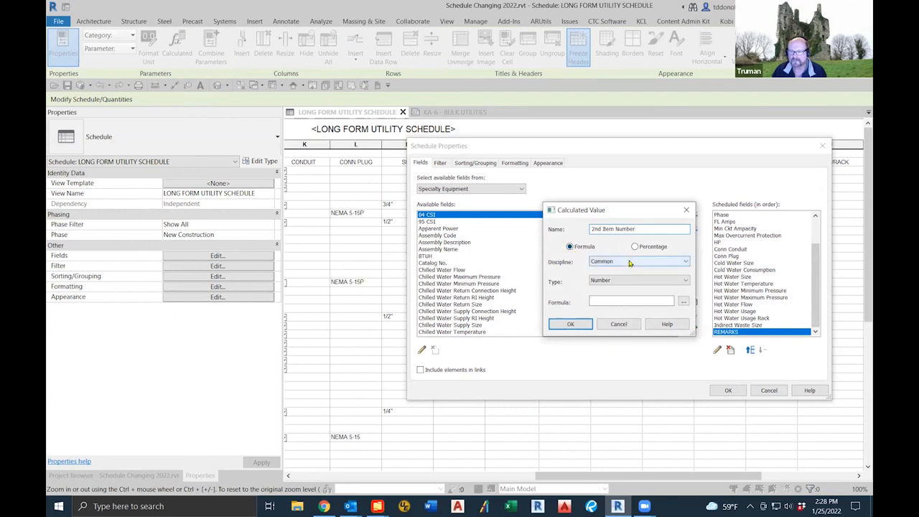
pyautogui.click(667, 282)
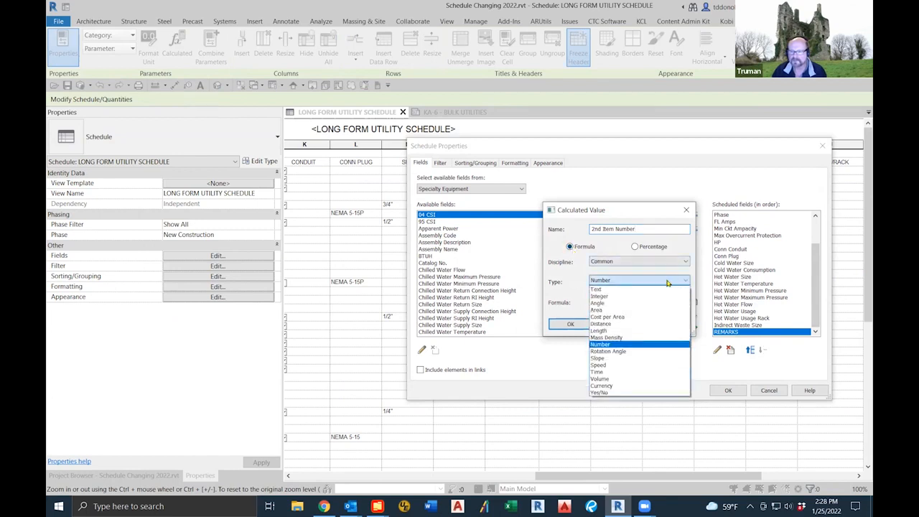
pyautogui.click(604, 289)
# Use the Item Number field as the calculated value's formula and apply the new field to the schedule
pyautogui.click(600, 301)
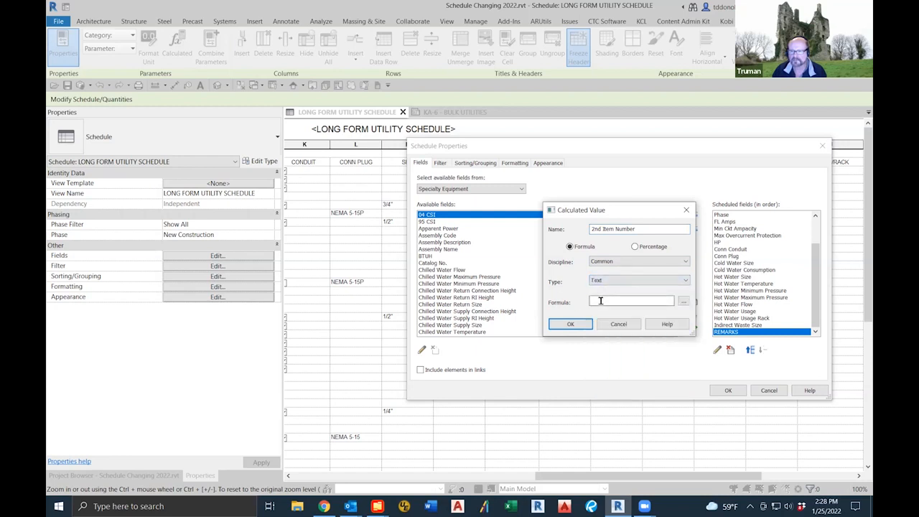
pyautogui.click(683, 302)
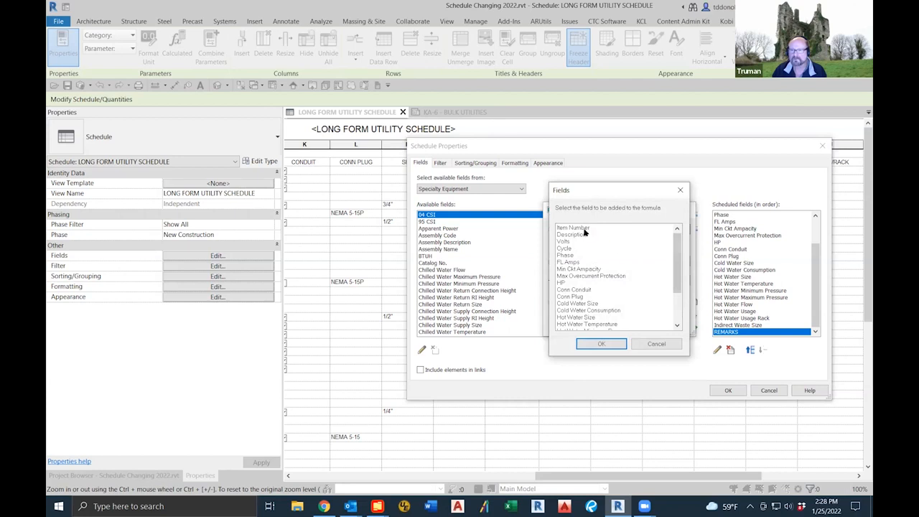
pyautogui.click(582, 228)
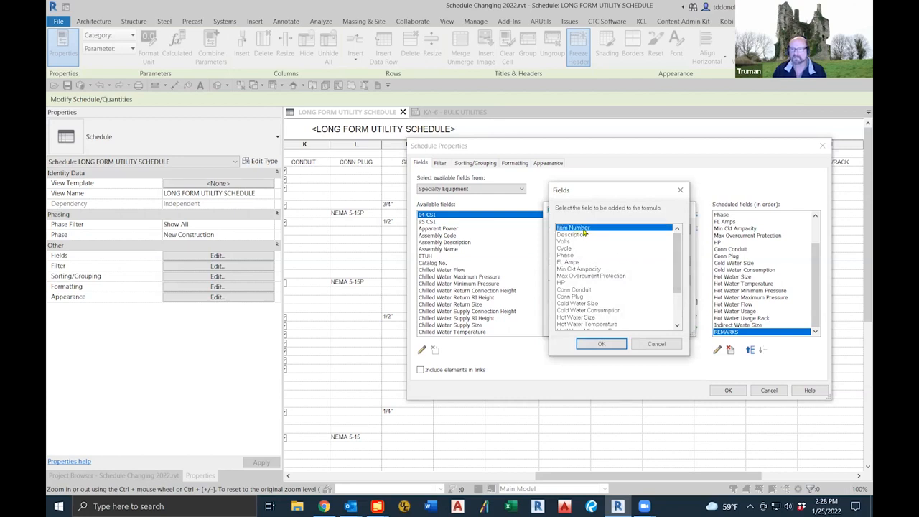
pyautogui.click(601, 344)
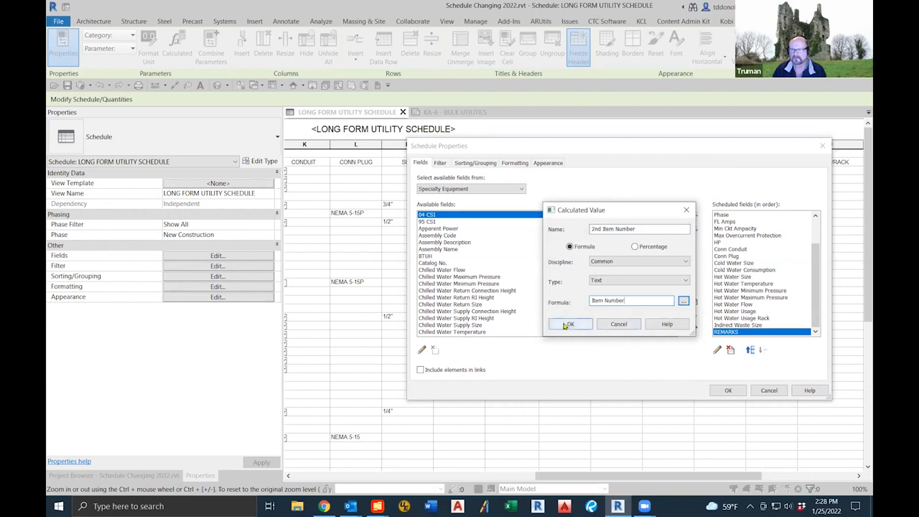
pyautogui.click(567, 325)
pyautogui.click(728, 391)
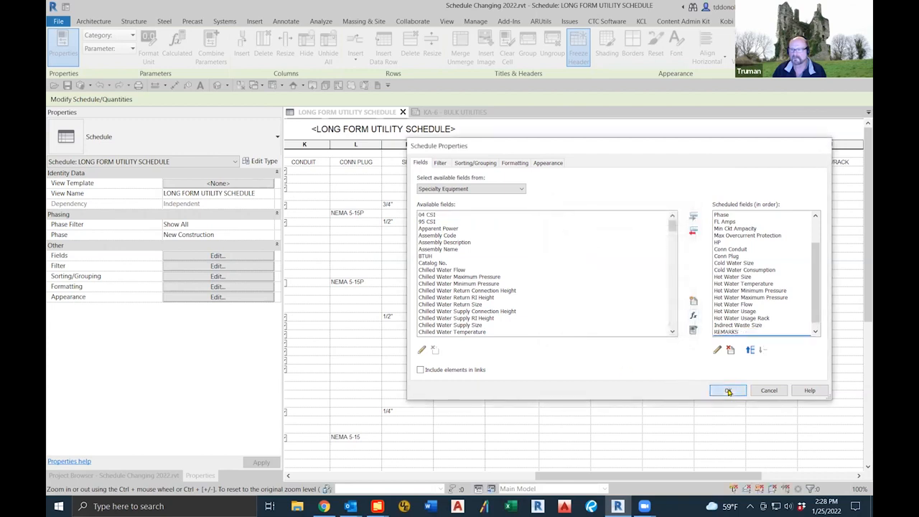
# Rename the 2nd Item Number column heading at the end of the schedule as ITEM NUMBER
pyautogui.hscroll(5, 831, 466)
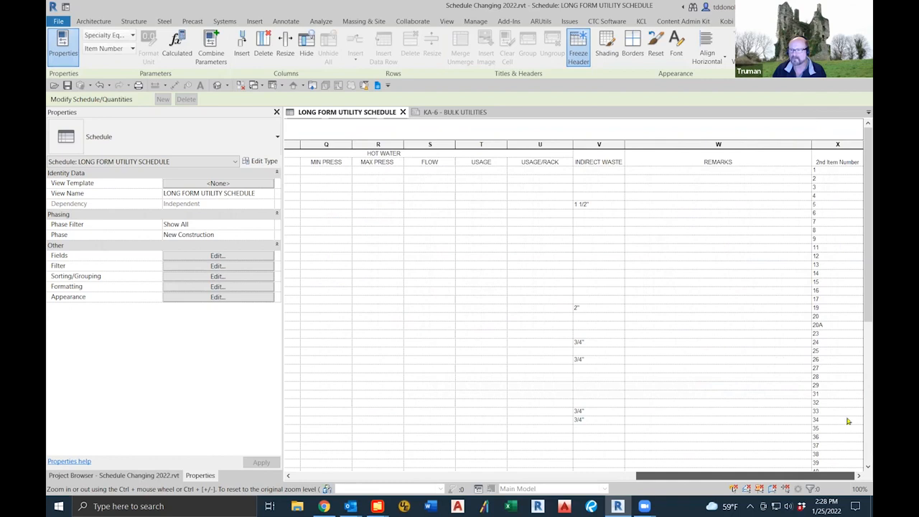
pyautogui.click(839, 159)
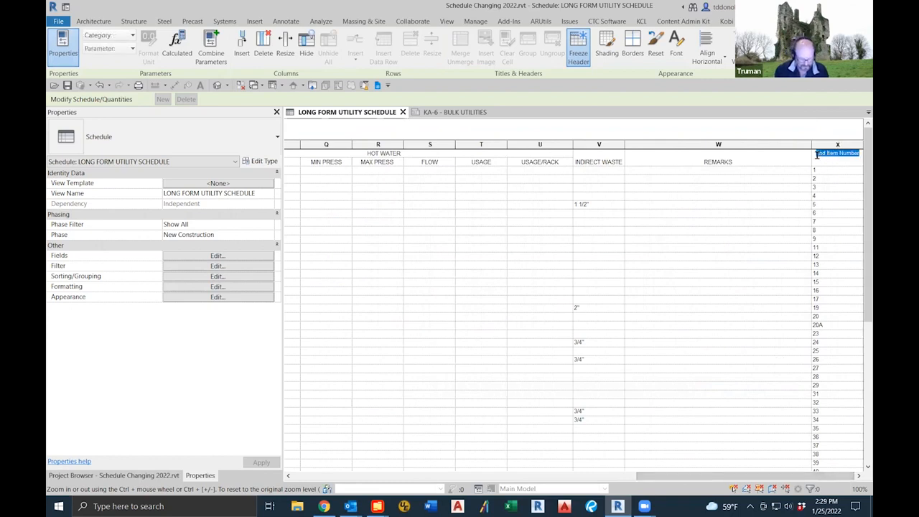
pyautogui.press('Delete')
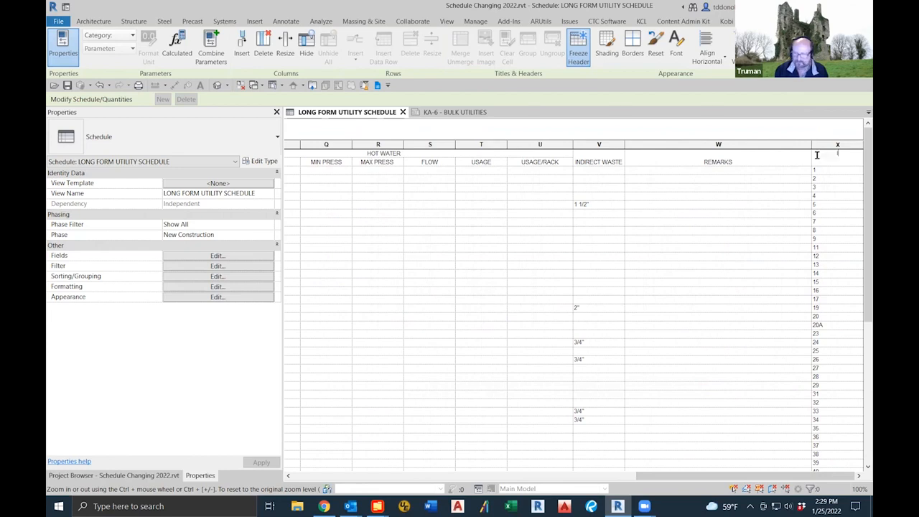
pyautogui.write('ITEM NUMBETR')
pyautogui.press('BackSpace')
pyautogui.press('BackSpace')
pyautogui.write('R')
pyautogui.click(730, 127)
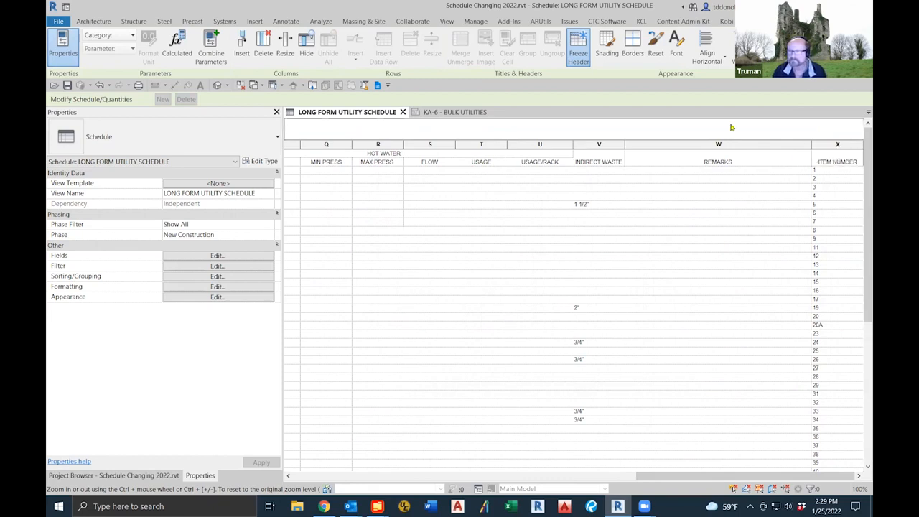
# Check the repeated item number column after the remarks in the schedule on sheet KA-6 - BULK UTILITIES
pyautogui.click(452, 112)
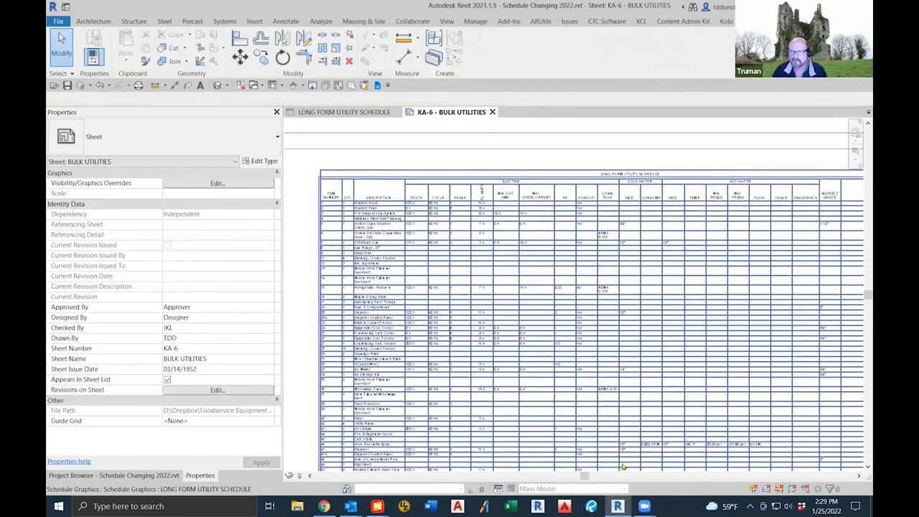
pyautogui.moveTo(583, 475); pyautogui.dragTo(650, 475)
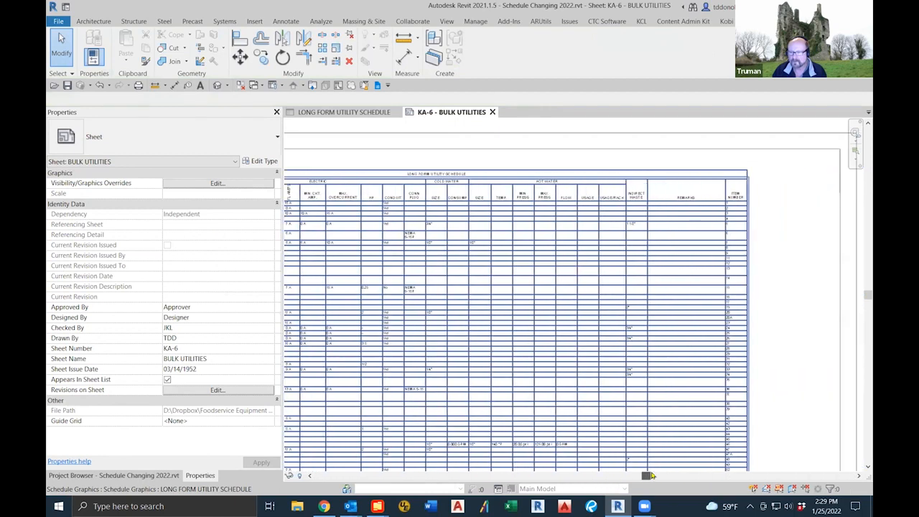
pyautogui.scroll(4, 813, 194)
pyautogui.moveTo(754, 322); pyautogui.dragTo(772, 158, button='middle')
pyautogui.moveTo(762, 439); pyautogui.dragTo(777, 292, button='middle')
pyautogui.moveTo(763, 372); pyautogui.dragTo(783, 273, button='middle')
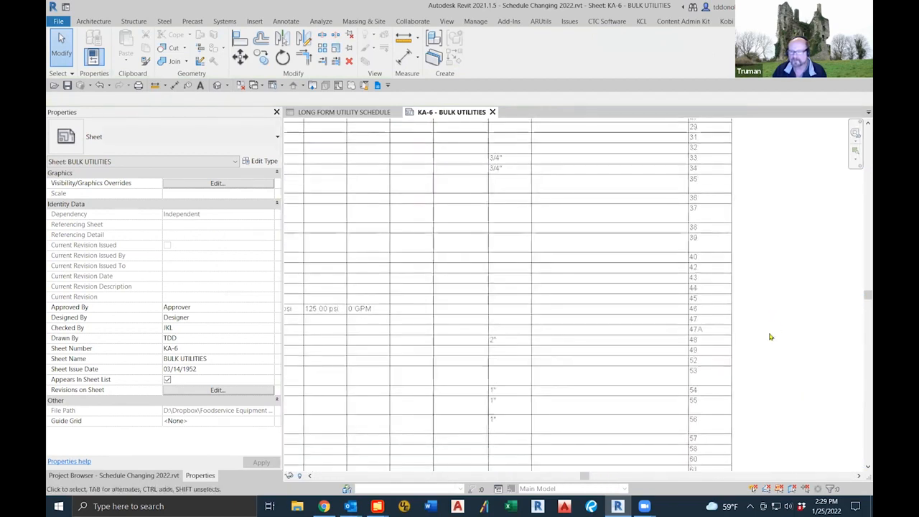
pyautogui.scroll(-8, 770, 337)
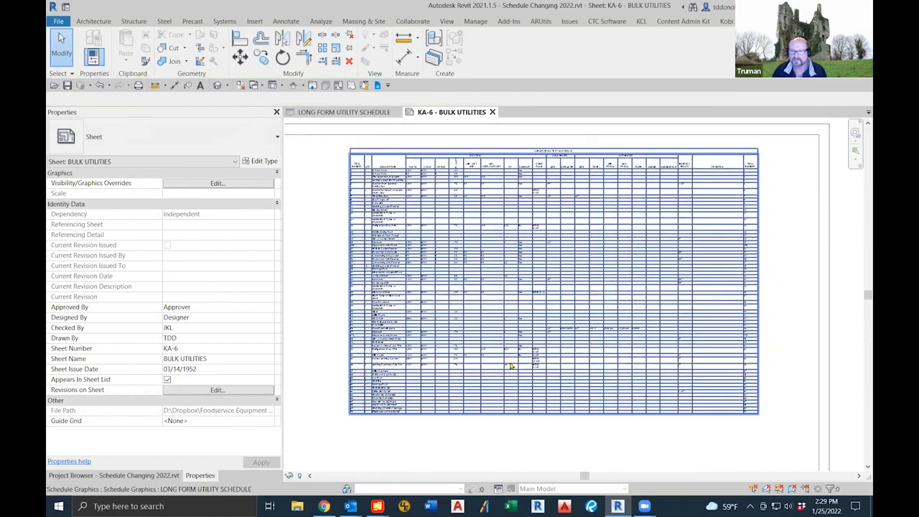
# Return to the long form utility schedule and zoom its table out and in, ending at 130%
pyautogui.click(334, 112)
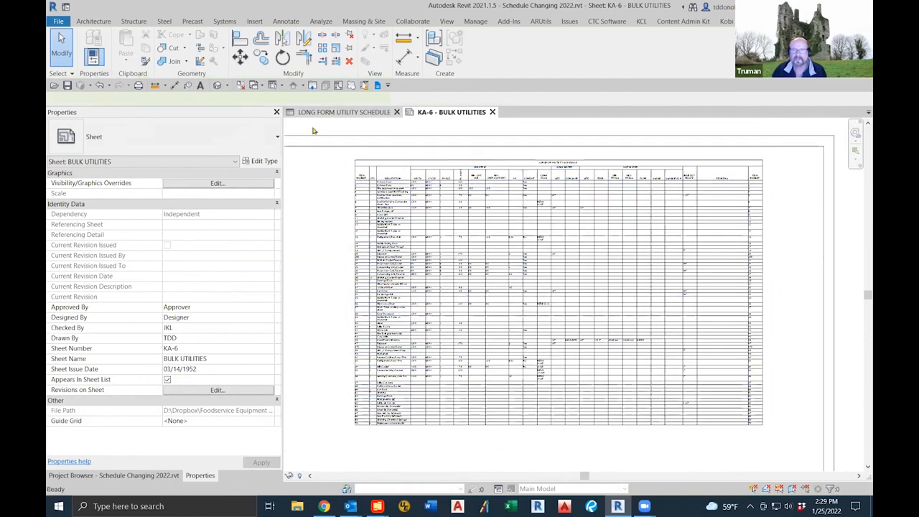
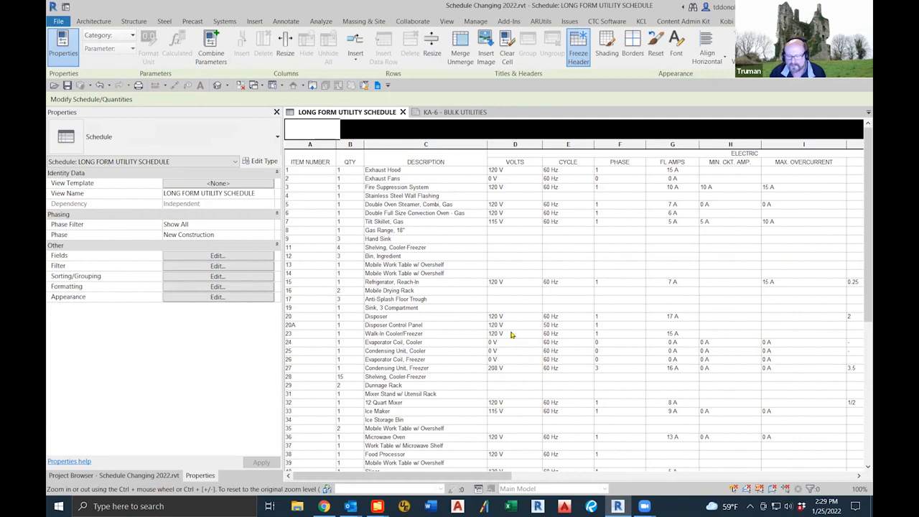
pyautogui.keyDown('ctrl'); pyautogui.scroll(-3, 526, 309); pyautogui.keyUp('ctrl')
pyautogui.keyDown('ctrl'); pyautogui.scroll(3, 529, 312); pyautogui.keyUp('ctrl')
pyautogui.keyDown('ctrl'); pyautogui.scroll(2, 479, 261); pyautogui.keyUp('ctrl')
pyautogui.keyDown('ctrl'); pyautogui.scroll(-4, 481, 261); pyautogui.keyUp('ctrl')
pyautogui.keyDown('ctrl'); pyautogui.scroll(-3, 483, 261); pyautogui.keyUp('ctrl')
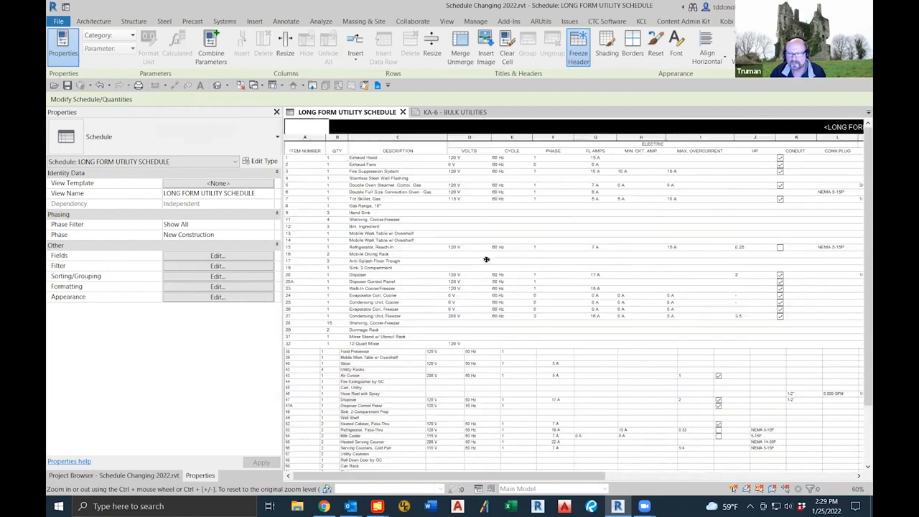
pyautogui.keyDown('ctrl'); pyautogui.scroll(5, 487, 259); pyautogui.keyUp('ctrl')
pyautogui.keyDown('ctrl'); pyautogui.scroll(-1, 486, 260); pyautogui.keyUp('ctrl')
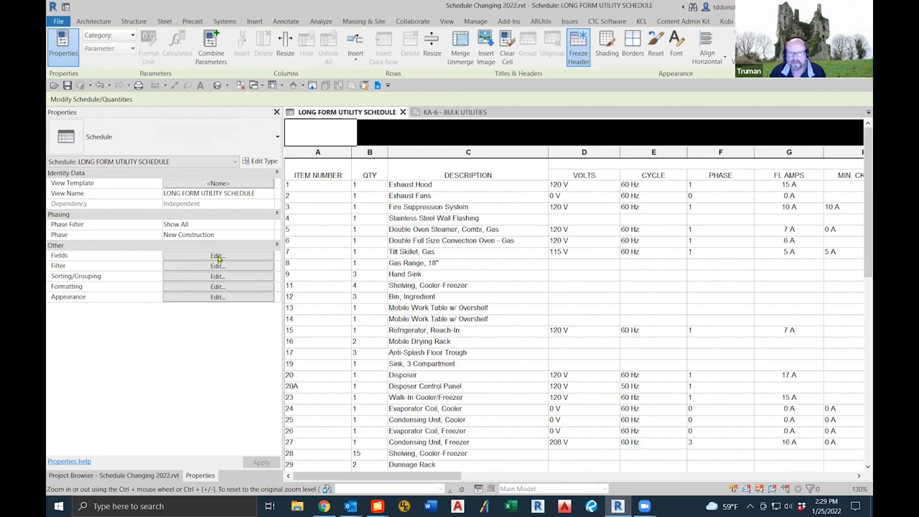
# Enable striped rows in the long form utility schedule's appearance and use white as the Second Row Stripe Color
pyautogui.click(218, 297)
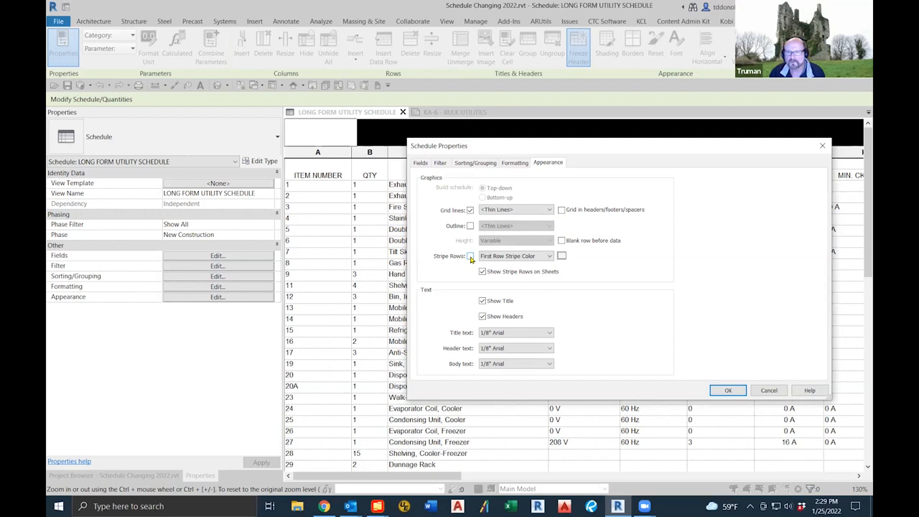
pyautogui.click(470, 256)
pyautogui.click(549, 256)
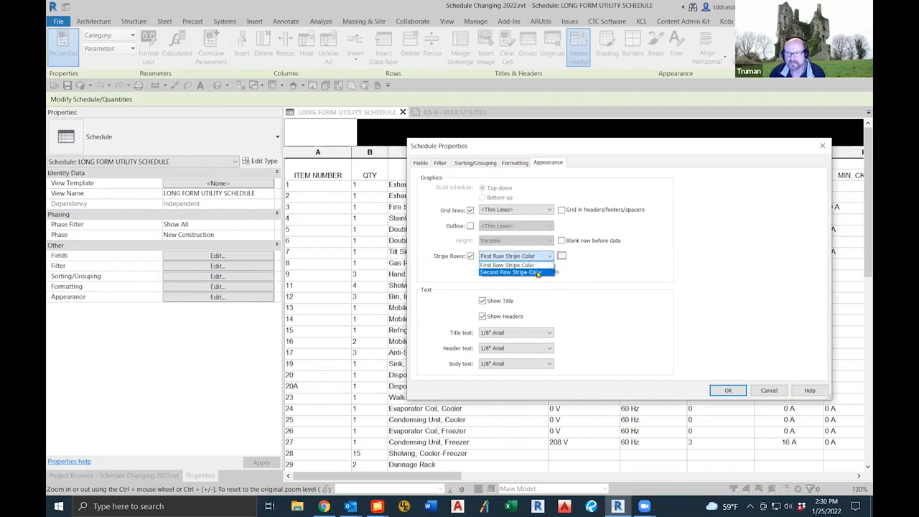
pyautogui.click(538, 273)
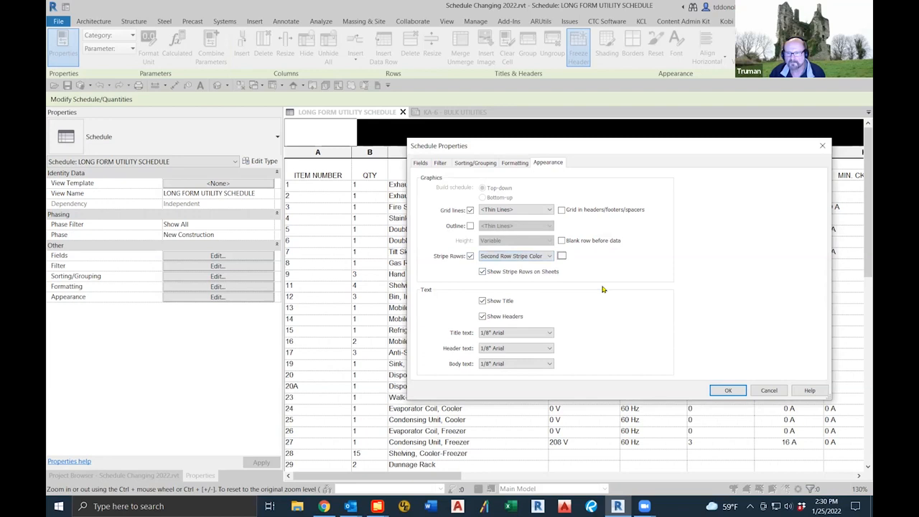
pyautogui.click(562, 256)
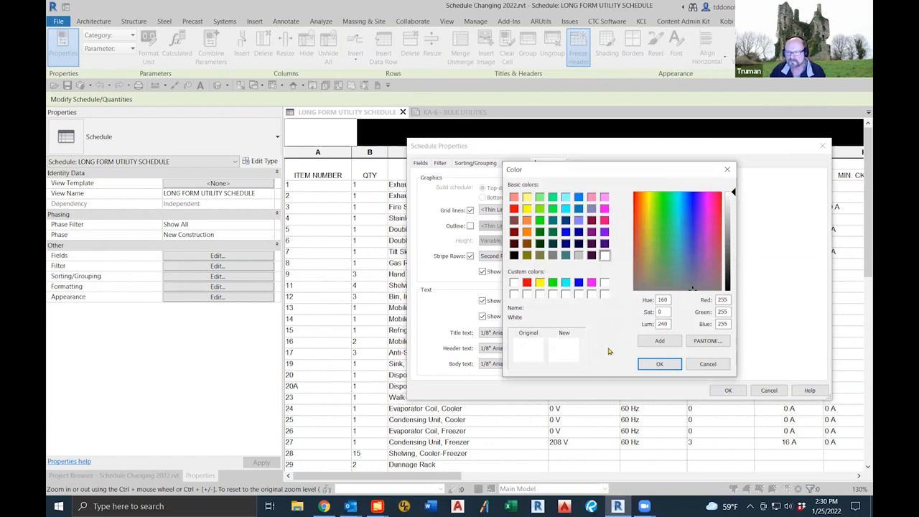
pyautogui.click(657, 364)
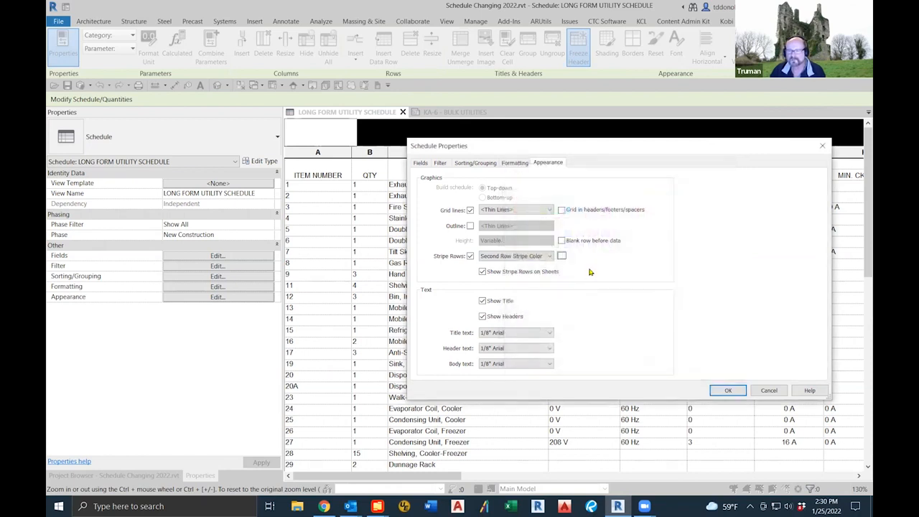
pyautogui.click(727, 391)
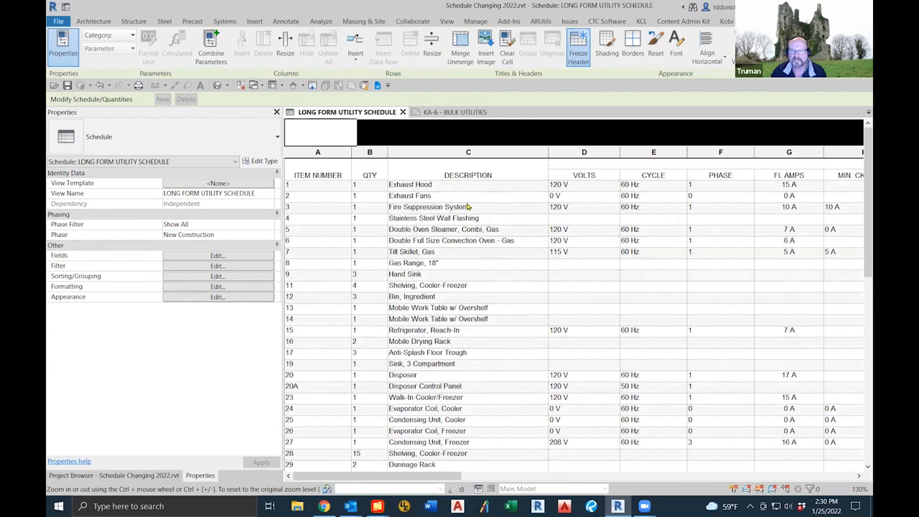
# Turn off Freeze Header for the schedule and inspect the striped rows on sheet KA-6 - BULK UTILITIES
pyautogui.click(575, 53)
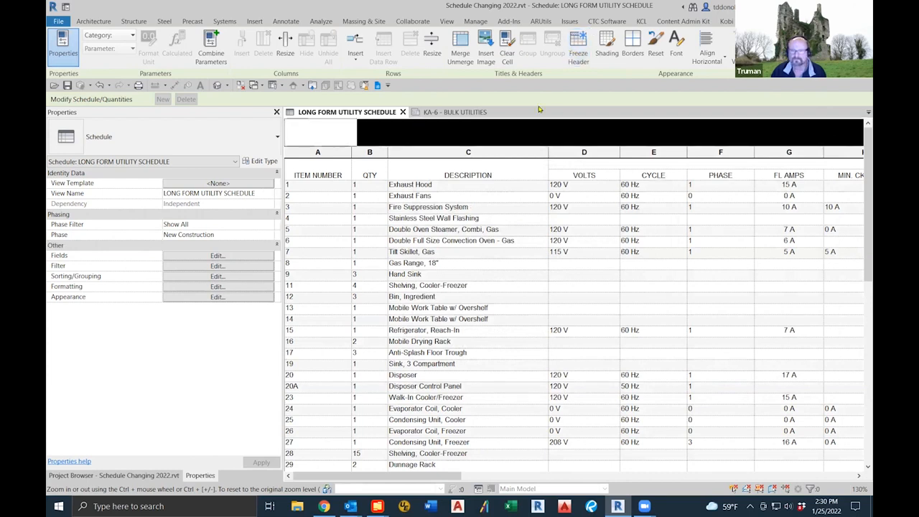
pyautogui.click(452, 112)
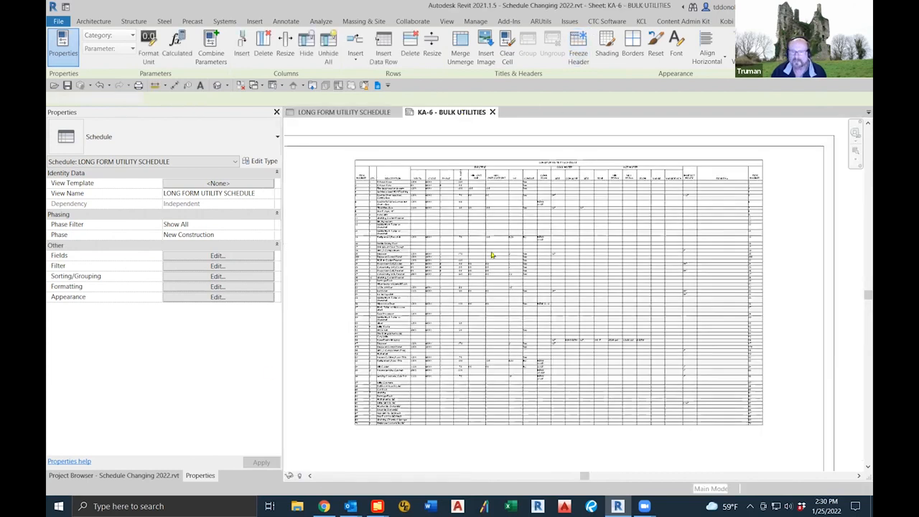
pyautogui.scroll(4, 361, 220)
pyautogui.moveTo(340, 216); pyautogui.dragTo(328, 267, button='middle')
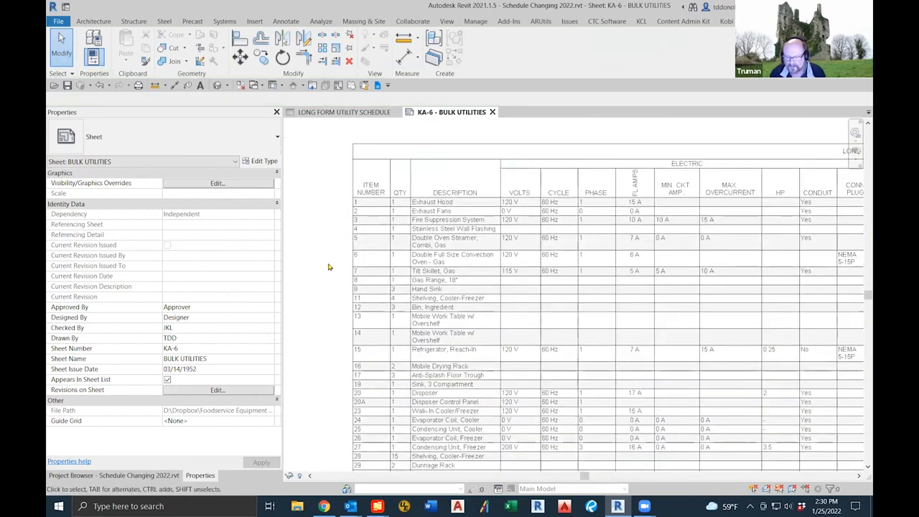
pyautogui.scroll(-2, 328, 267)
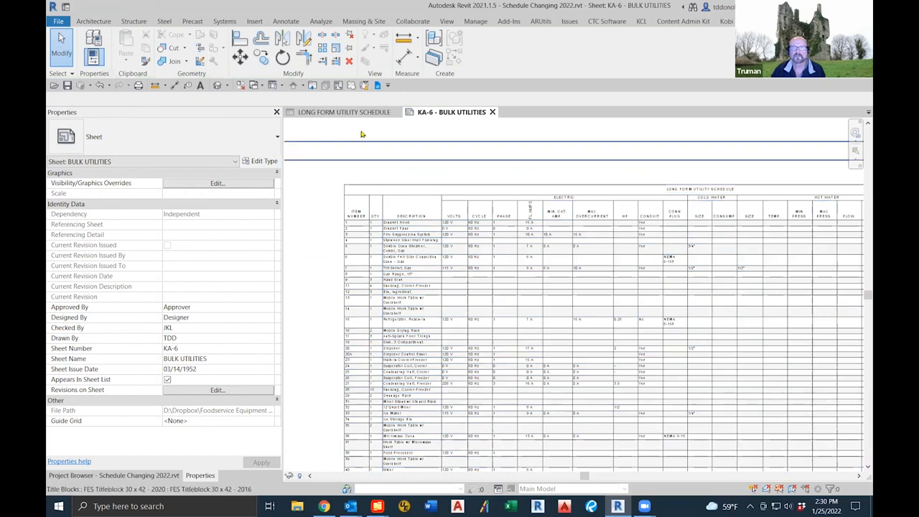
# Browse the long form utility schedule without a fixed header, and turn Freeze Header back on to compare
pyautogui.click(352, 115)
pyautogui.scroll(-3, 731, 306)
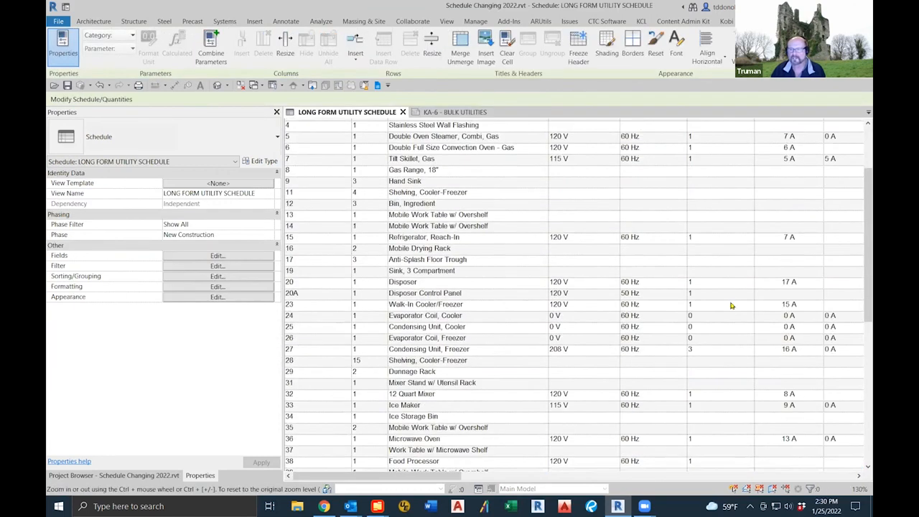
pyautogui.scroll(-3, 731, 305)
pyautogui.moveTo(457, 477); pyautogui.dragTo(593, 479)
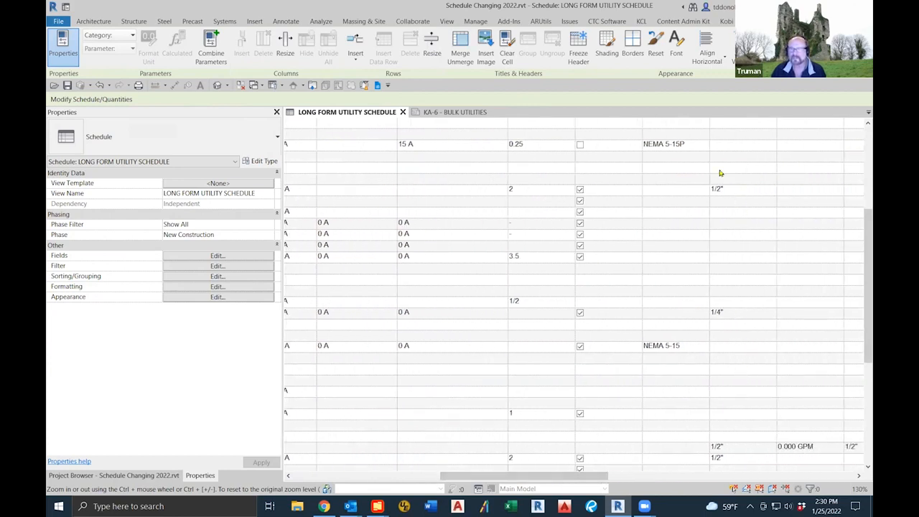
pyautogui.click(577, 44)
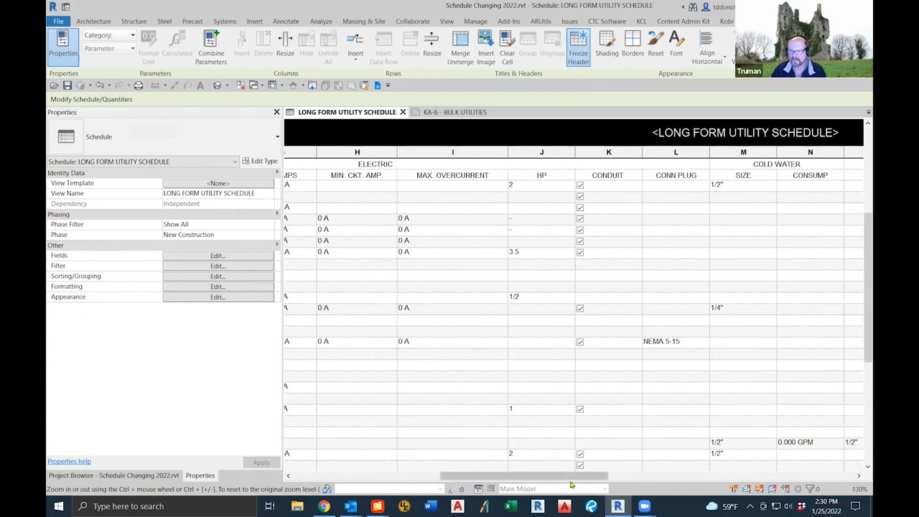
pyautogui.moveTo(867, 255); pyautogui.dragTo(861, 173)
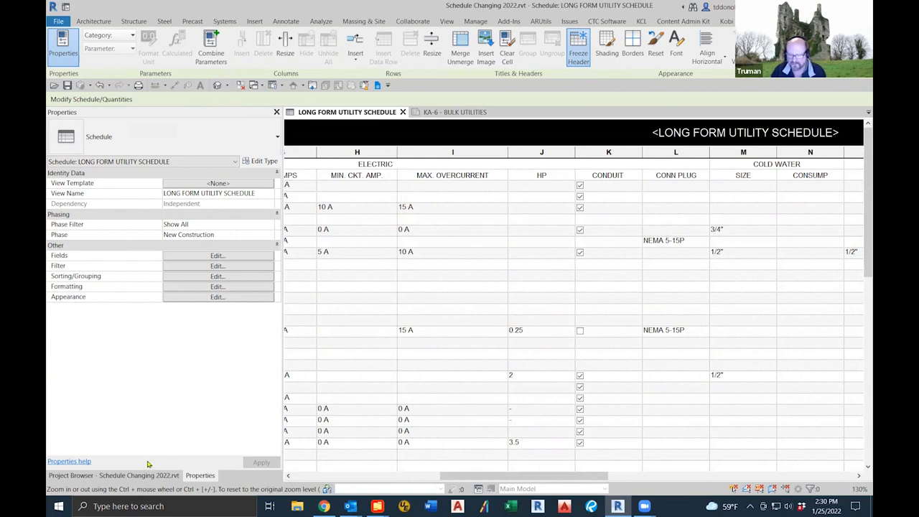
# Compare the Date Issued entries in the title blocks of sheets KA-6 - BULK UTILITIES and KA-1 - Equipment & Schedule
pyautogui.click(456, 112)
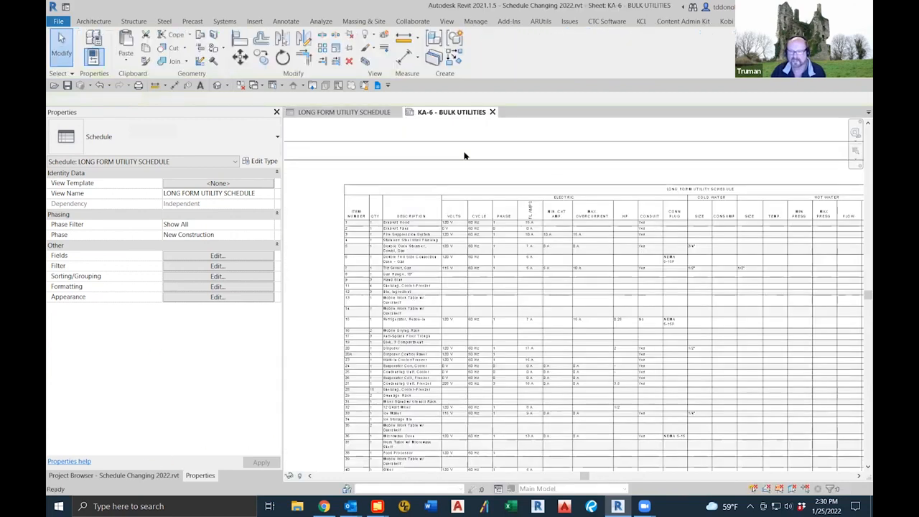
pyautogui.scroll(-5, 550, 345)
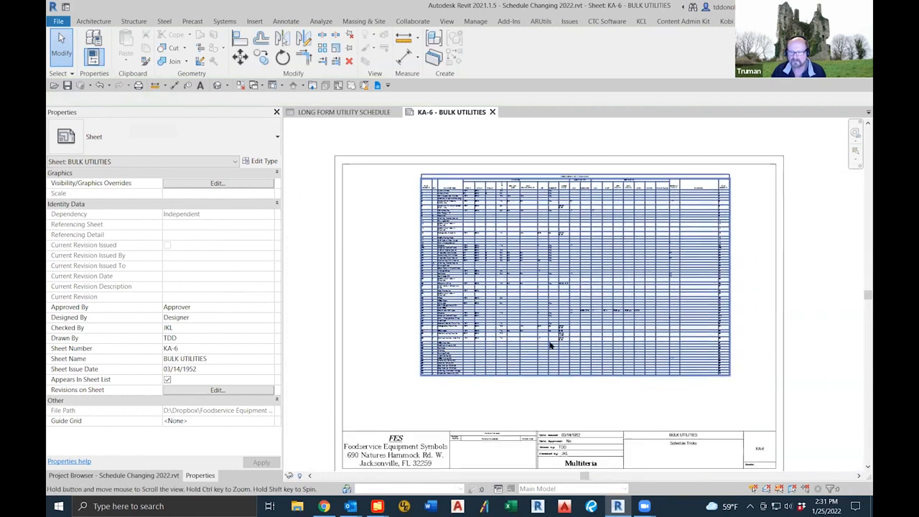
pyautogui.scroll(5, 550, 345)
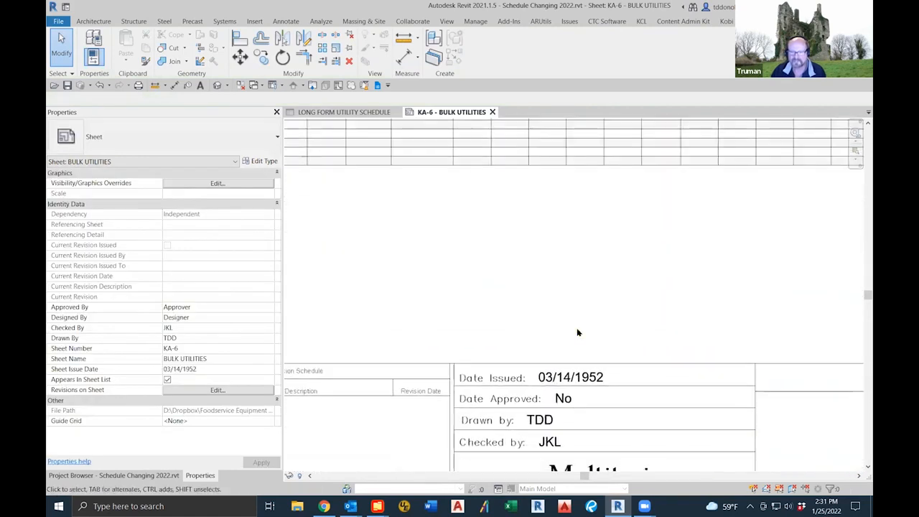
pyautogui.click(146, 478)
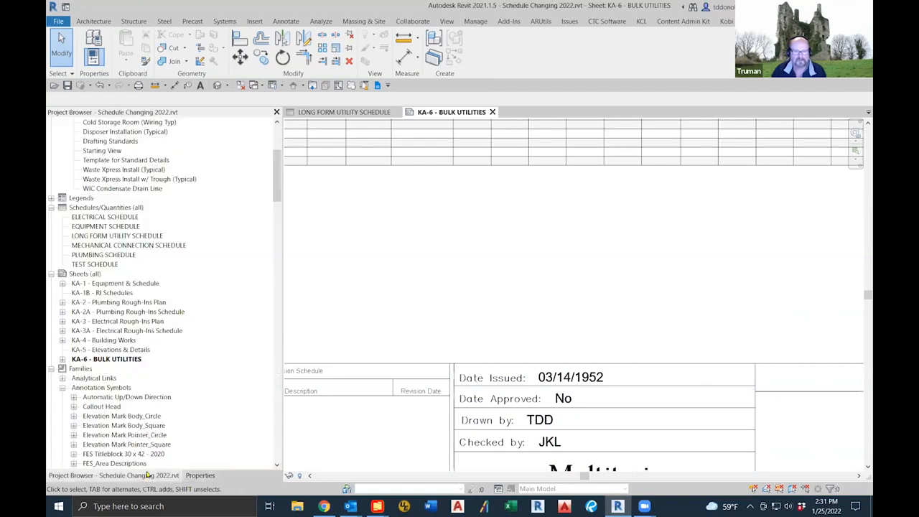
pyautogui.click(117, 284)
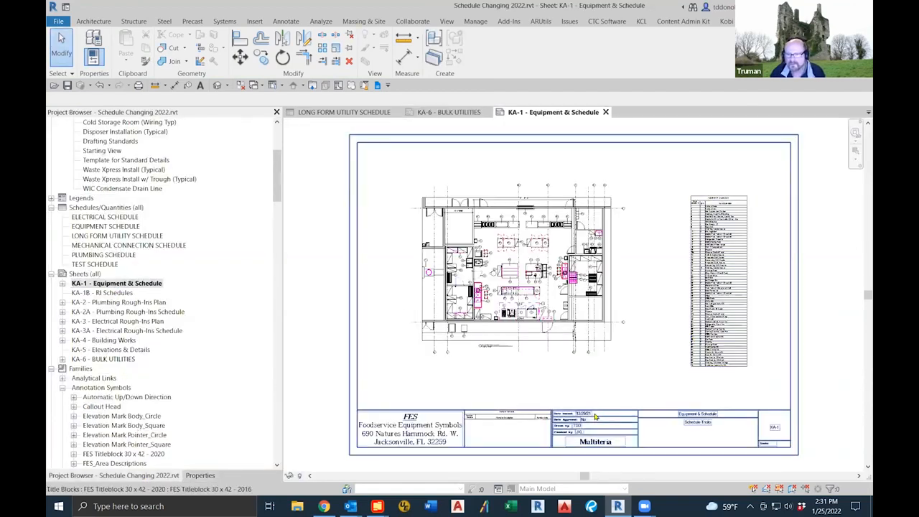
pyautogui.scroll(5, 596, 412)
pyautogui.moveTo(596, 394); pyautogui.dragTo(609, 311, button='middle')
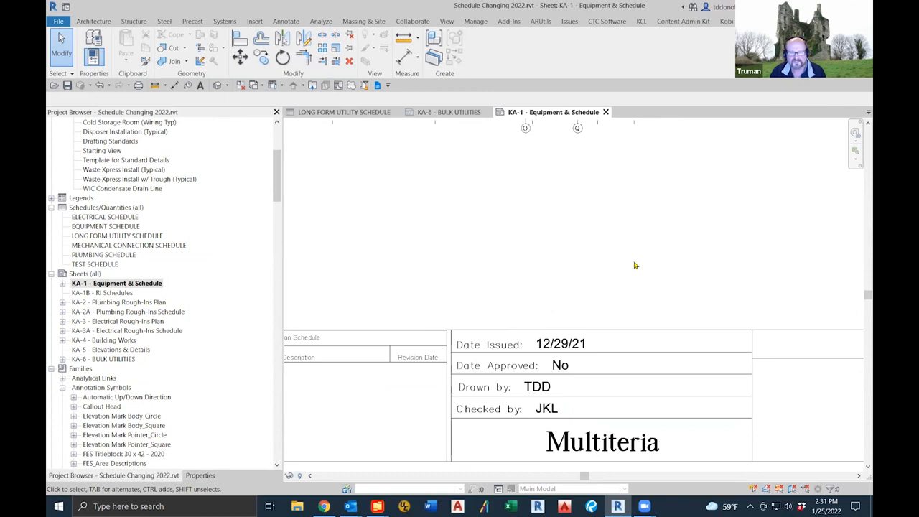
# Create a new sheet list containing only the Sheet Issue Date field
pyautogui.rightClick(96, 208)
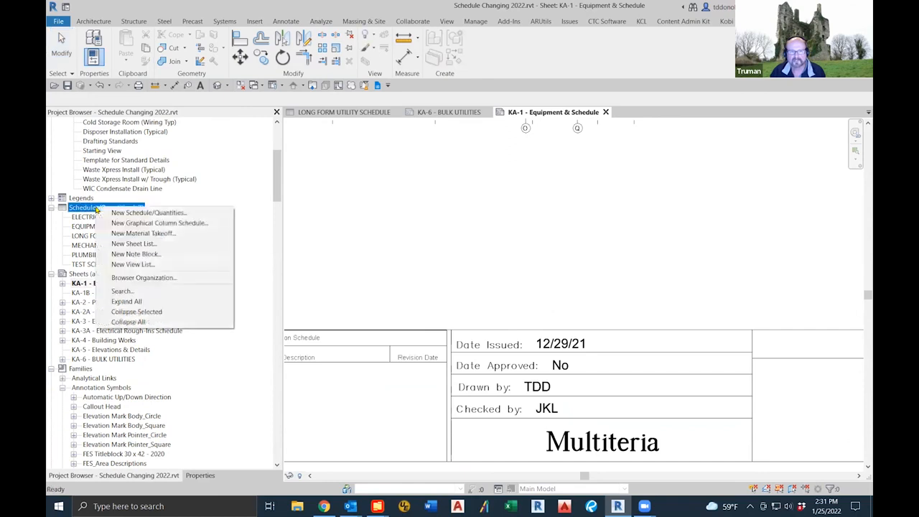
pyautogui.click(164, 243)
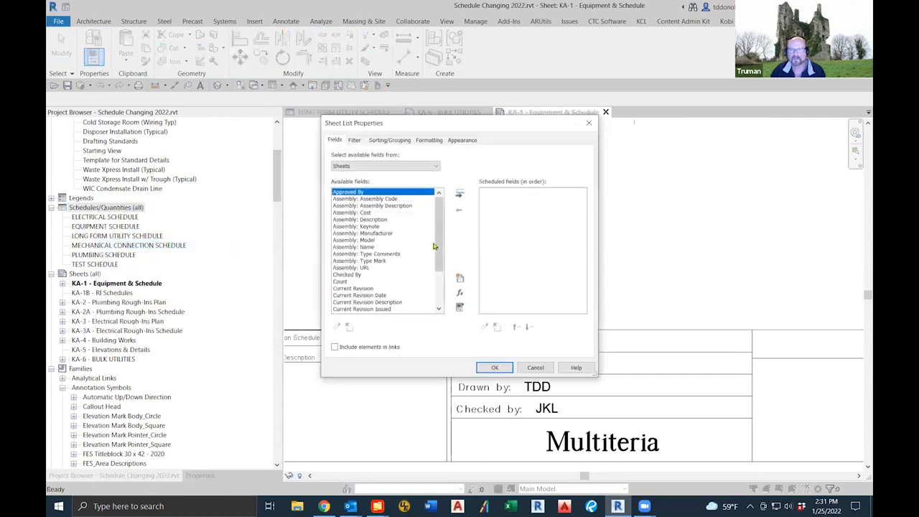
pyautogui.scroll(-3, 433, 248)
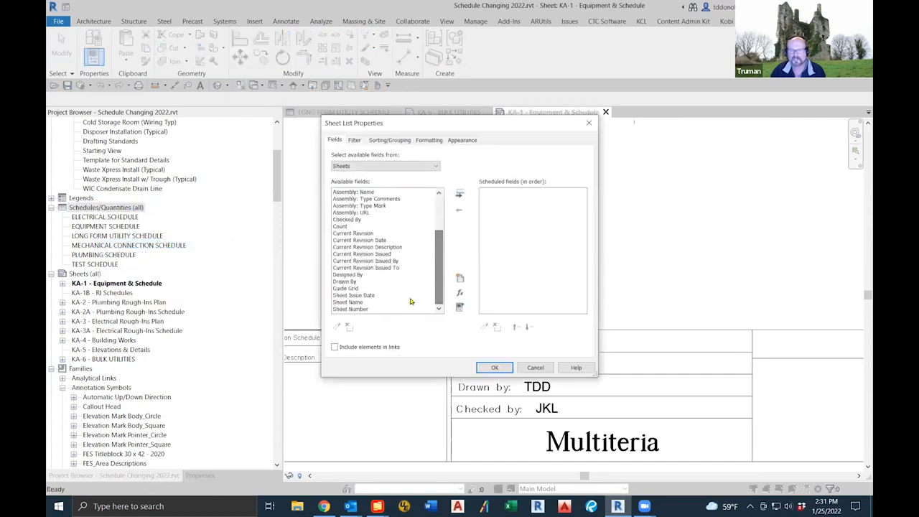
pyautogui.click(346, 297)
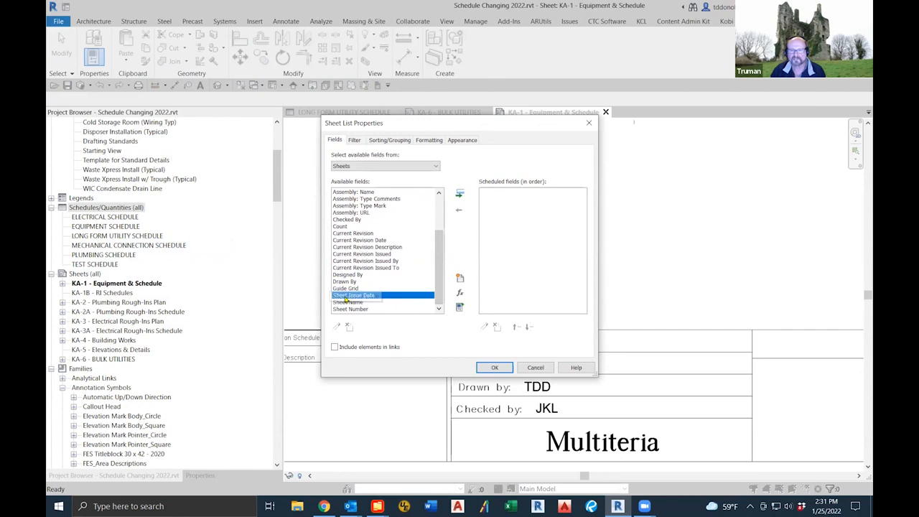
pyautogui.click(460, 194)
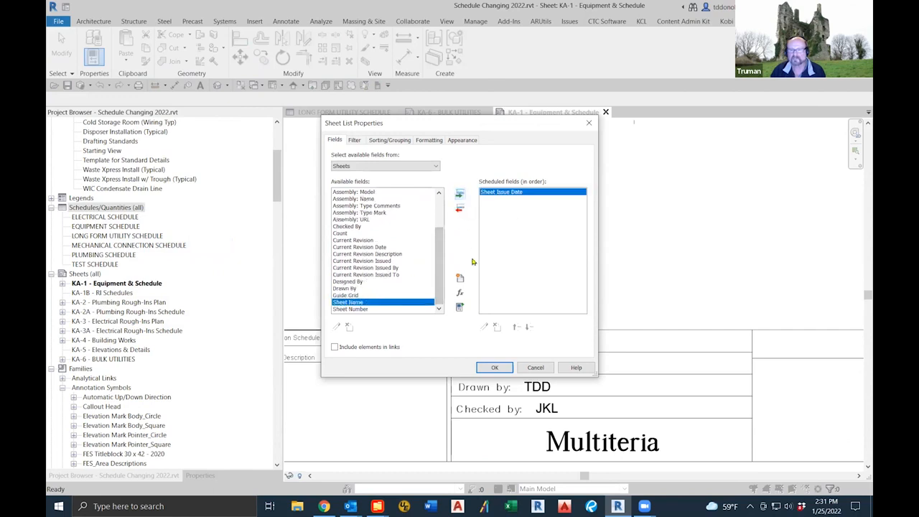
pyautogui.click(492, 367)
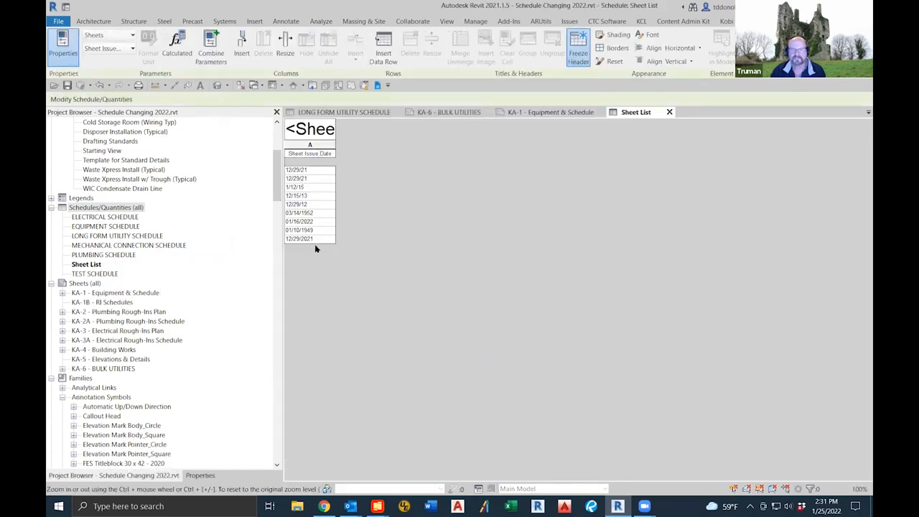
# Turn off Itemize every instance in the sheet list's sorting and grouping settings
pyautogui.click(200, 475)
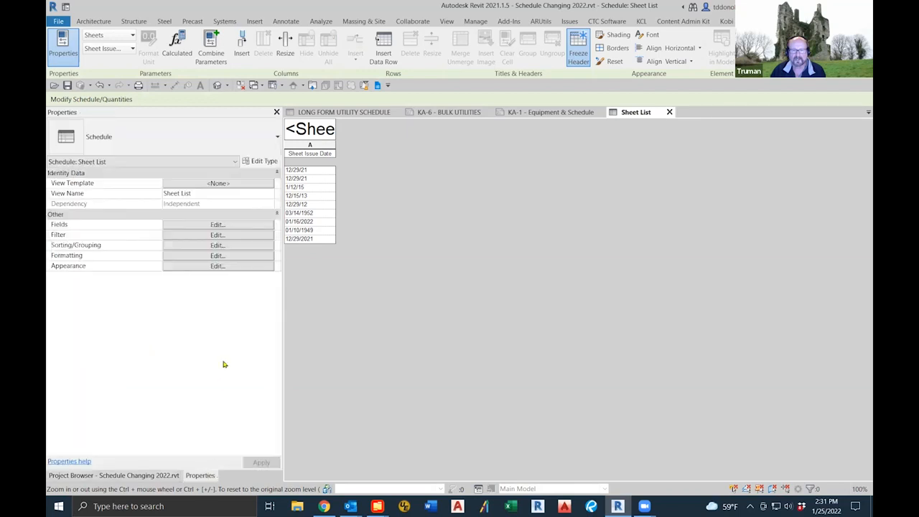
pyautogui.click(192, 245)
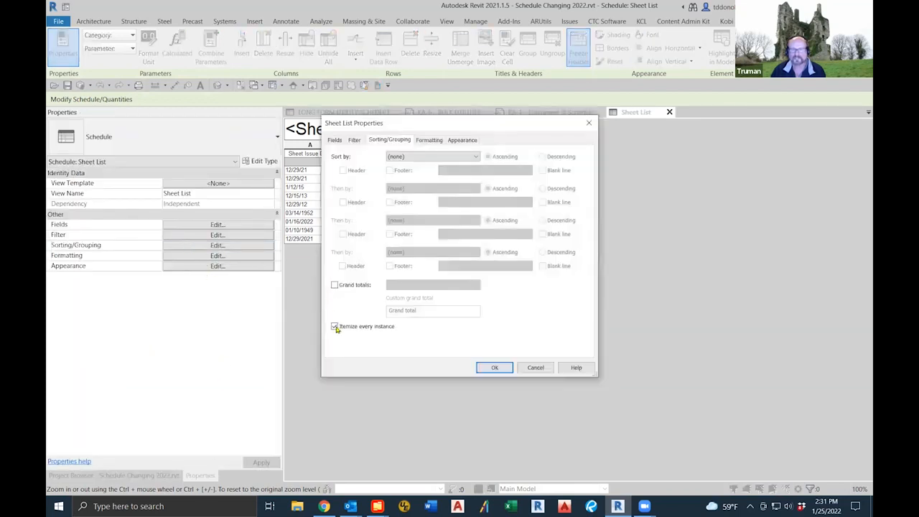
pyautogui.click(334, 328)
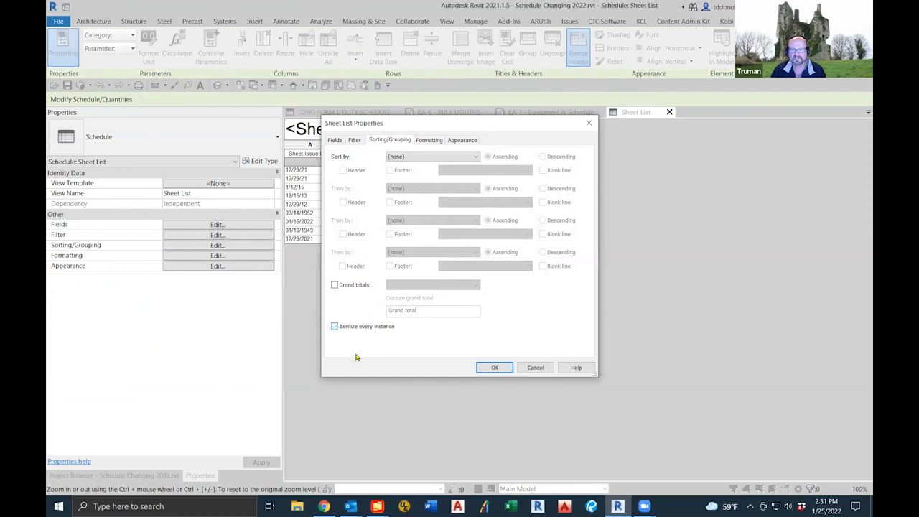
pyautogui.click(493, 368)
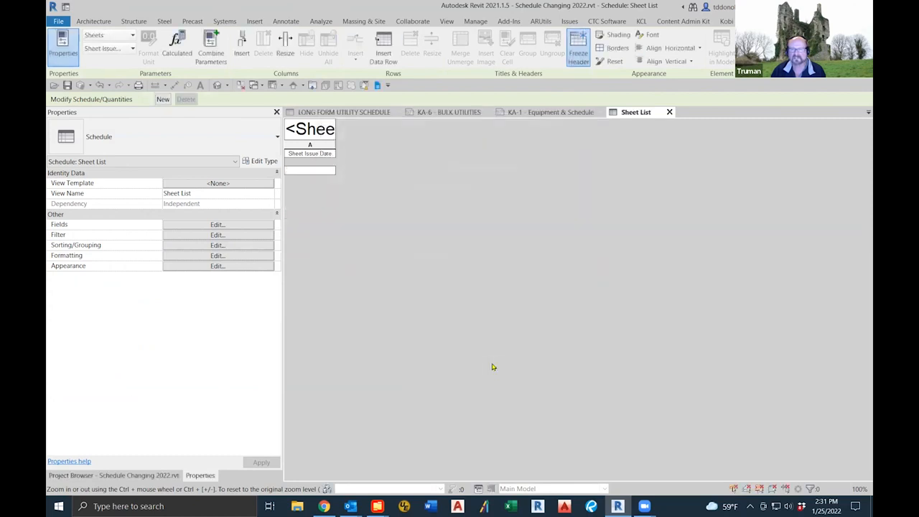
# Set the Sheet Issue Date in the collapsed sheet list row to 01/25/2022, and turn Itemize every instance back on
pyautogui.click(301, 169)
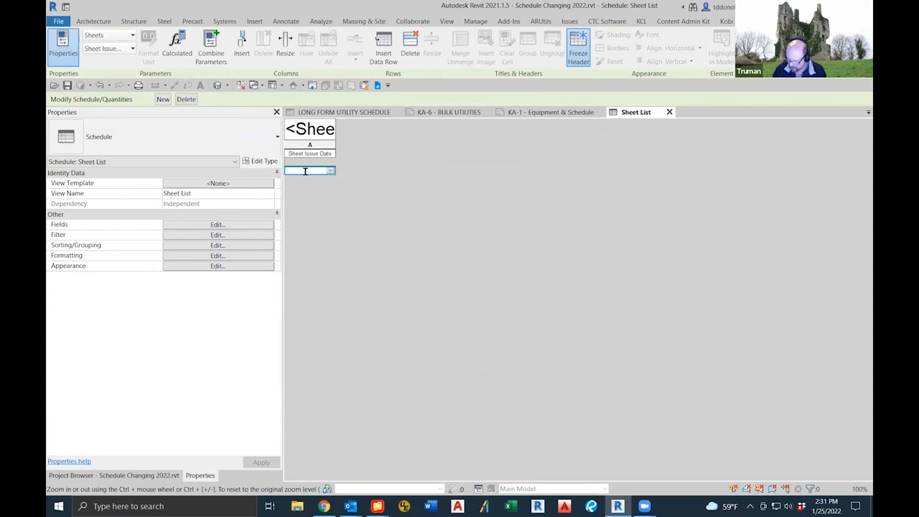
pyautogui.write('01/')
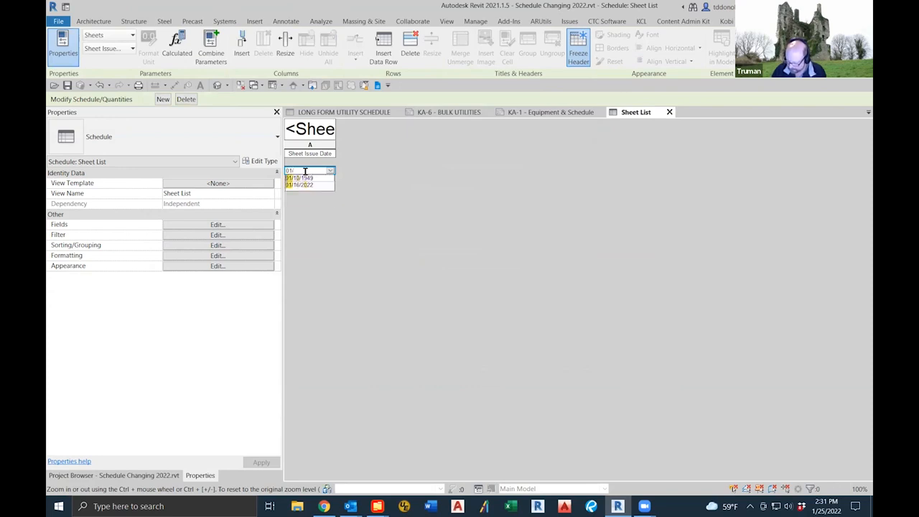
pyautogui.write('25/2022')
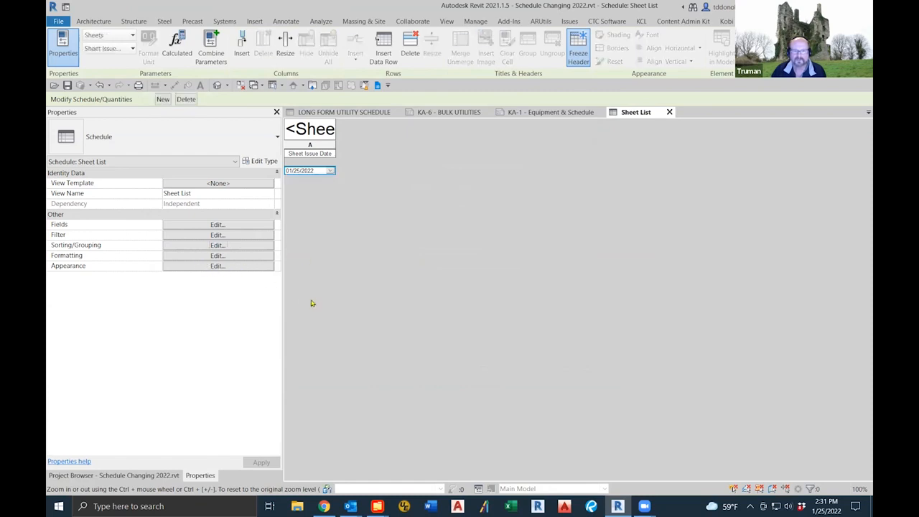
pyautogui.click(188, 246)
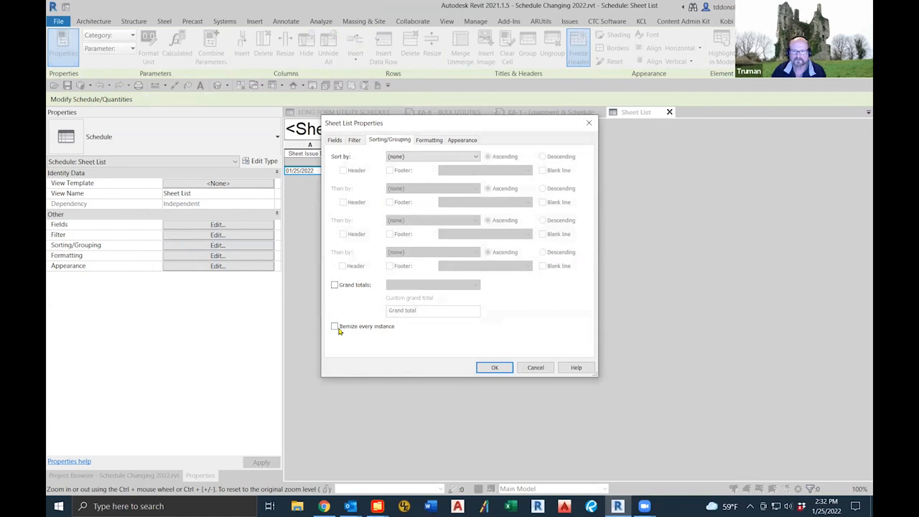
pyautogui.click(504, 369)
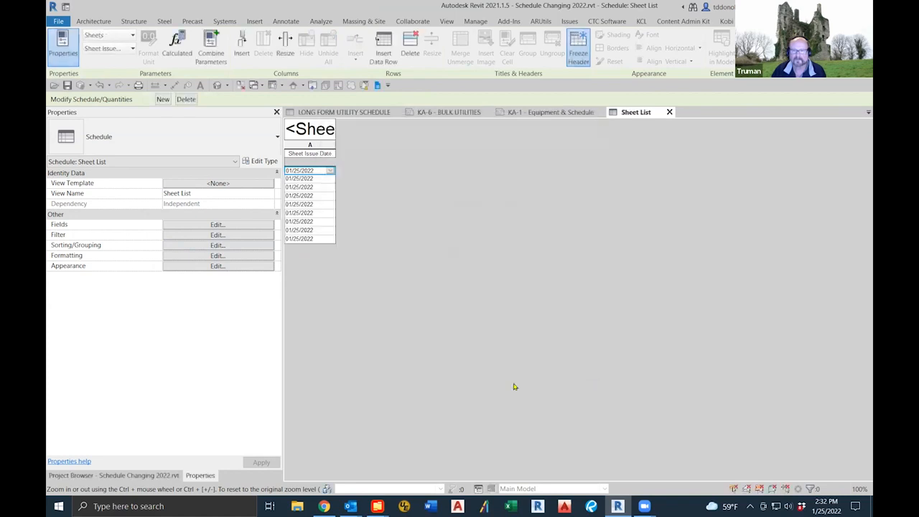
# Check the Date Issued entries in the title blocks of sheets KA-1 - Equipment & Schedule and KA-6 - BULK UTILITIES
pyautogui.click(528, 113)
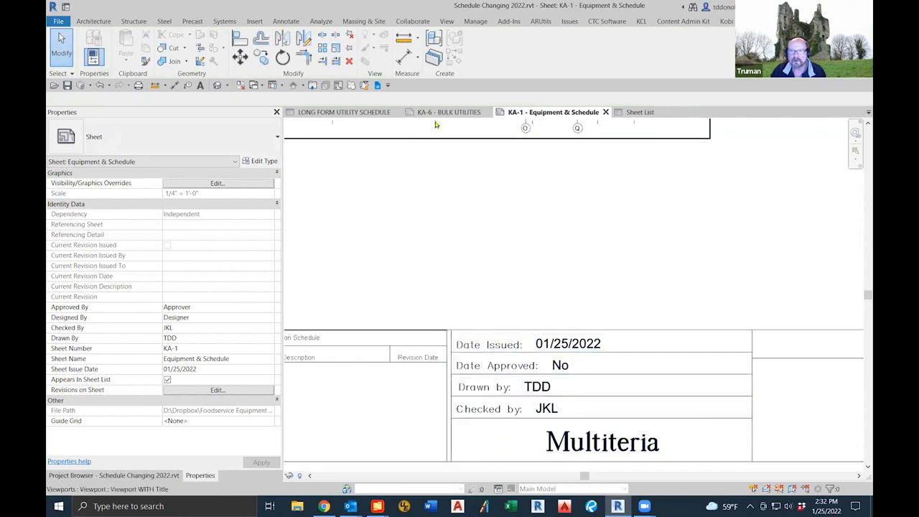
pyautogui.click(445, 113)
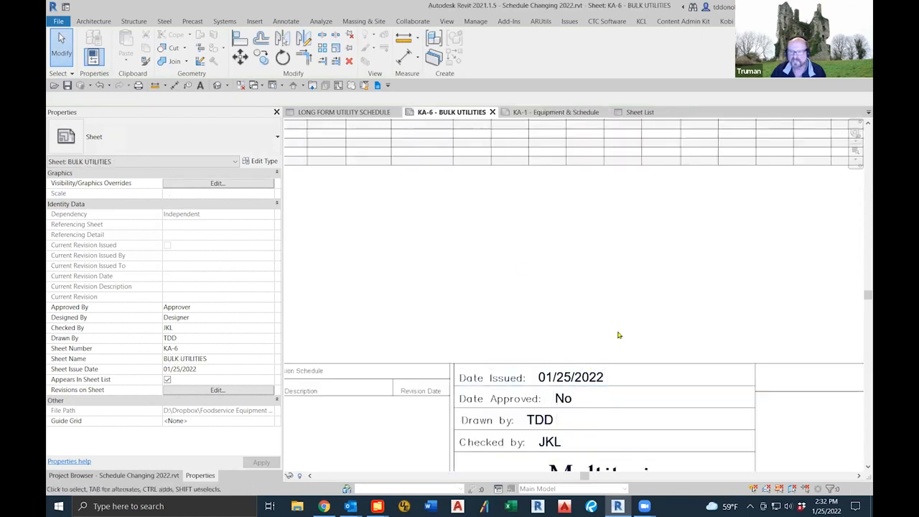
pyautogui.scroll(1, 579, 300)
pyautogui.scroll(-5, 579, 300)
pyautogui.moveTo(579, 295); pyautogui.dragTo(520, 374, button='middle')
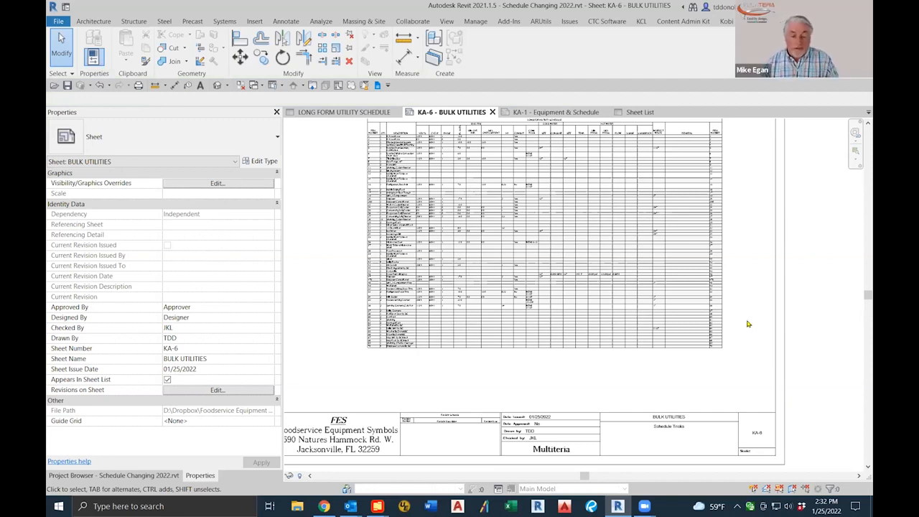
pyautogui.moveTo(747, 324); pyautogui.dragTo(743, 360, button='middle')
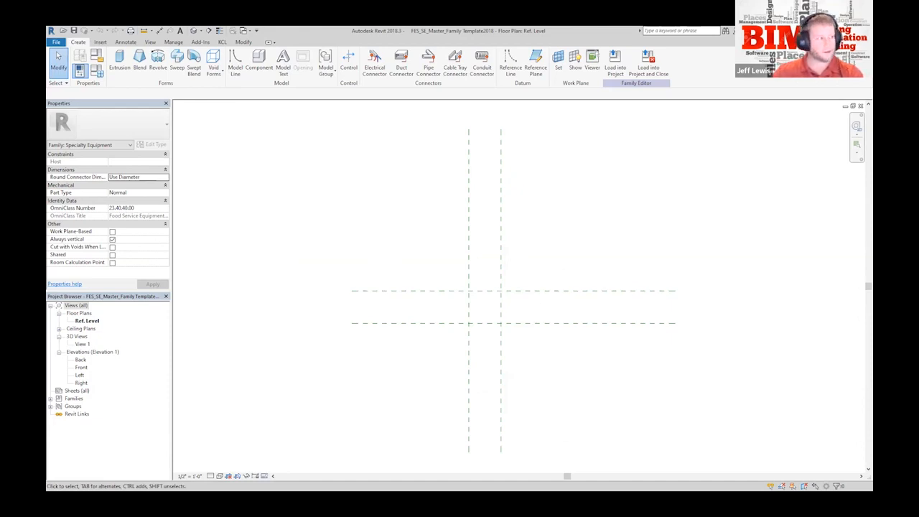
# View the FCSI Revit Standards web page with its standards and shared parameters list downloads, and close it
pyautogui.moveTo(292, 130); pyautogui.dragTo(320, 136)
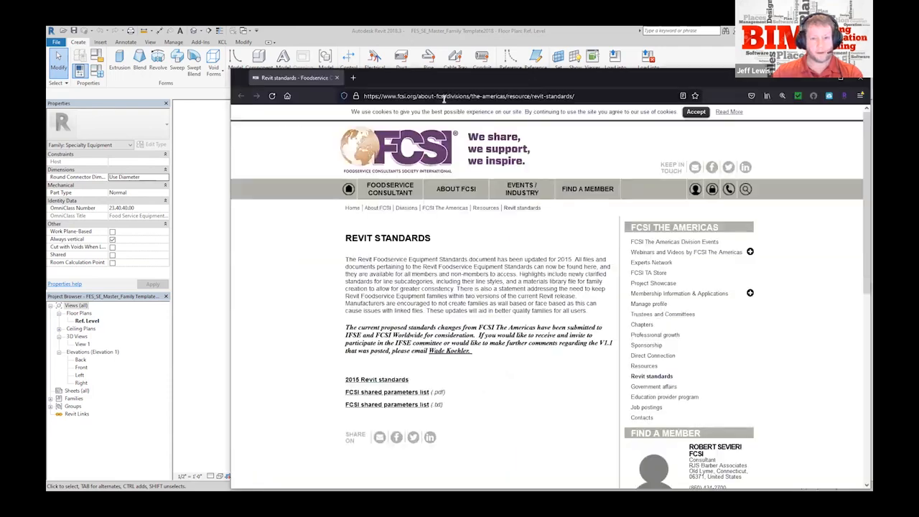
pyautogui.moveTo(449, 81); pyautogui.dragTo(338, 53)
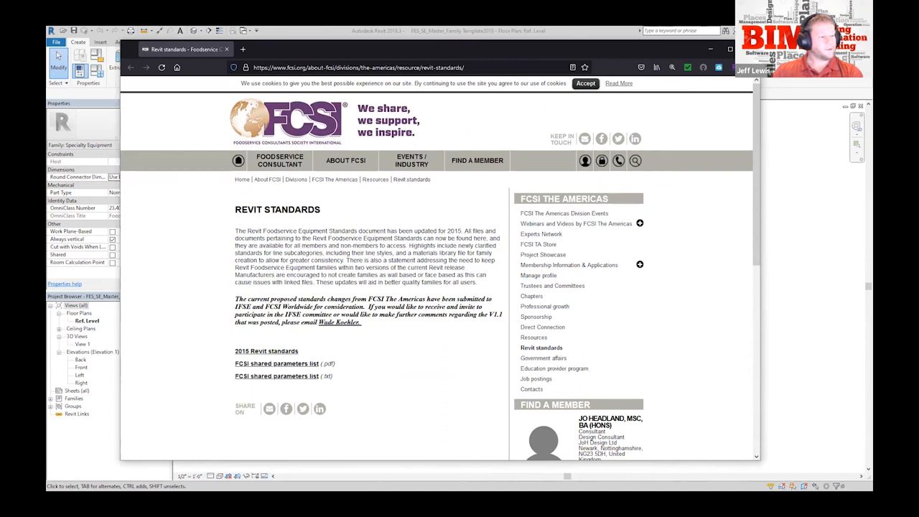
pyautogui.click(749, 50)
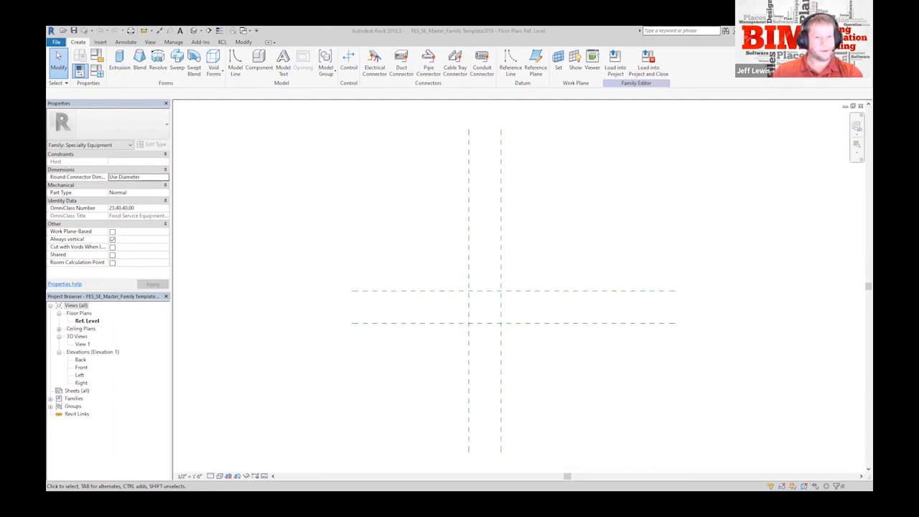
# Read through the groups and parameters in the 114000 Shared Parameters List text file in Notepad, and close it
pyautogui.moveTo(627, 190); pyautogui.dragTo(626, 223)
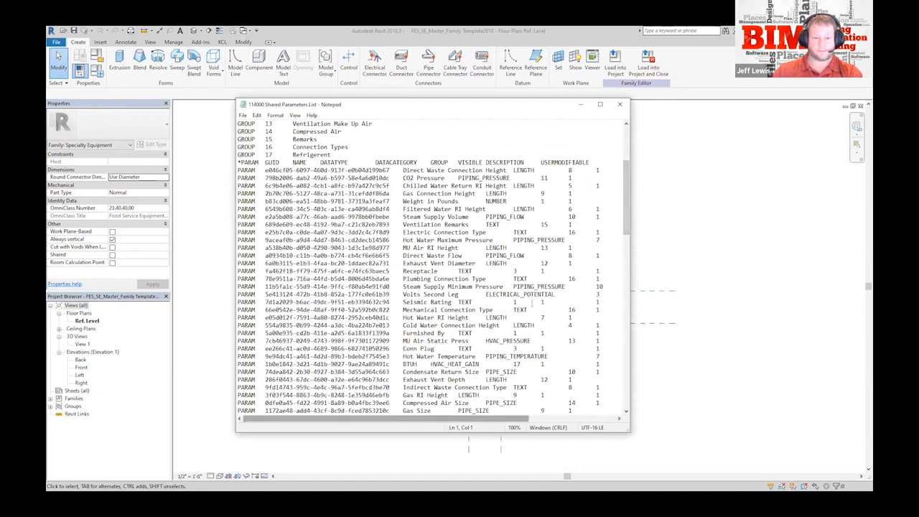
pyautogui.scroll(1, 612, 116)
pyautogui.scroll(1, 415, 185)
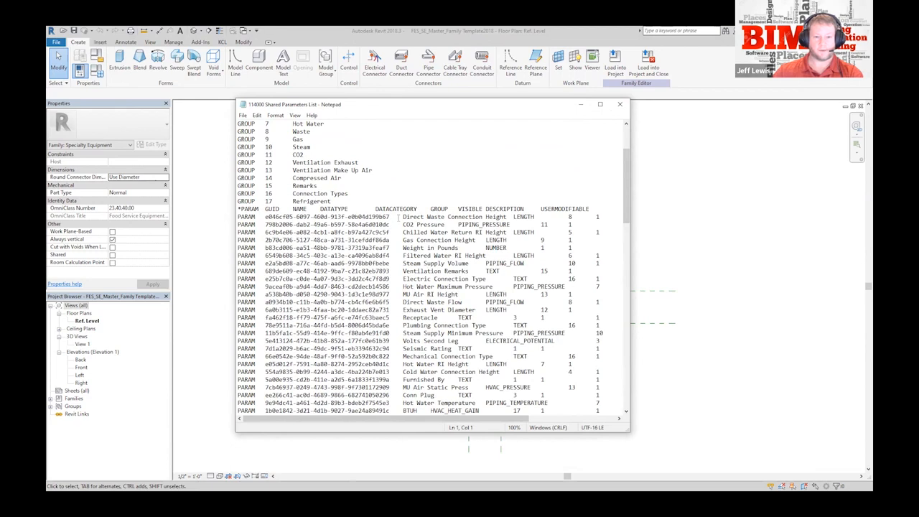
pyautogui.click(622, 105)
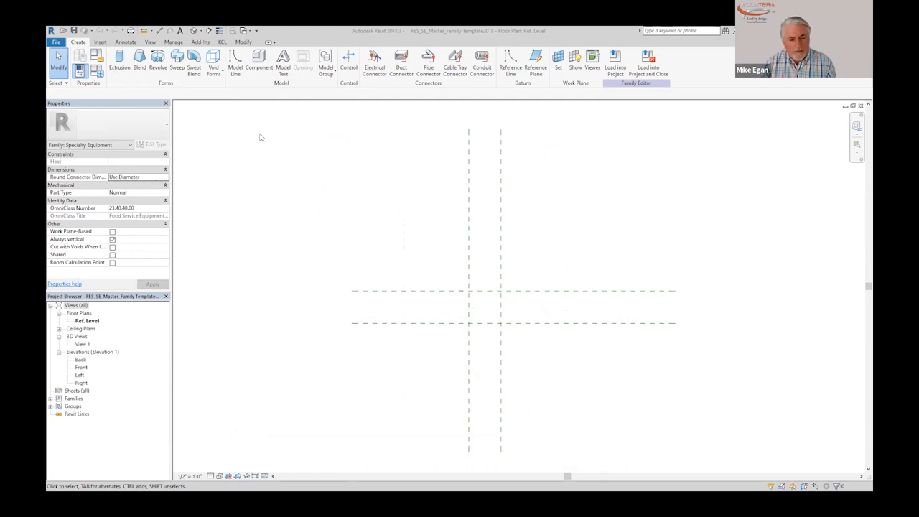
# Review the master family template's parameters and the family/shared and type/instance options for a new parameter, without adding one
pyautogui.click(97, 73)
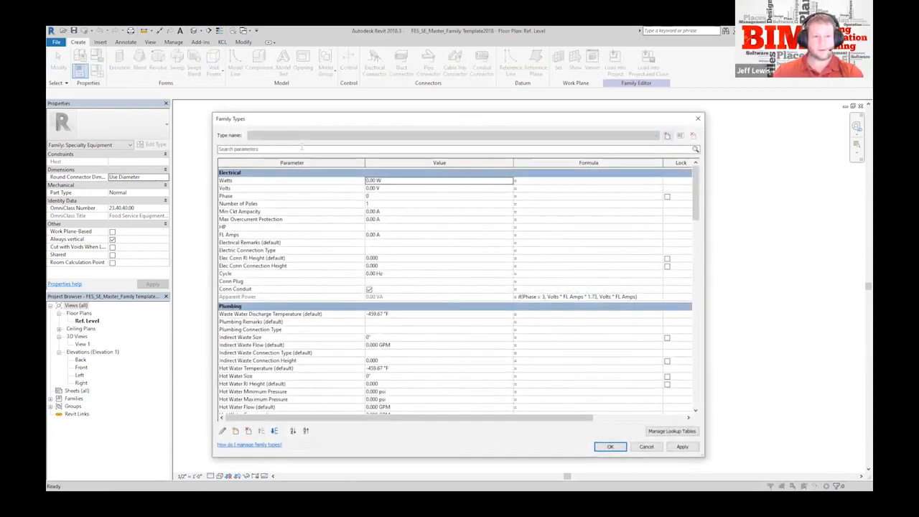
pyautogui.moveTo(696, 202); pyautogui.dragTo(655, 174)
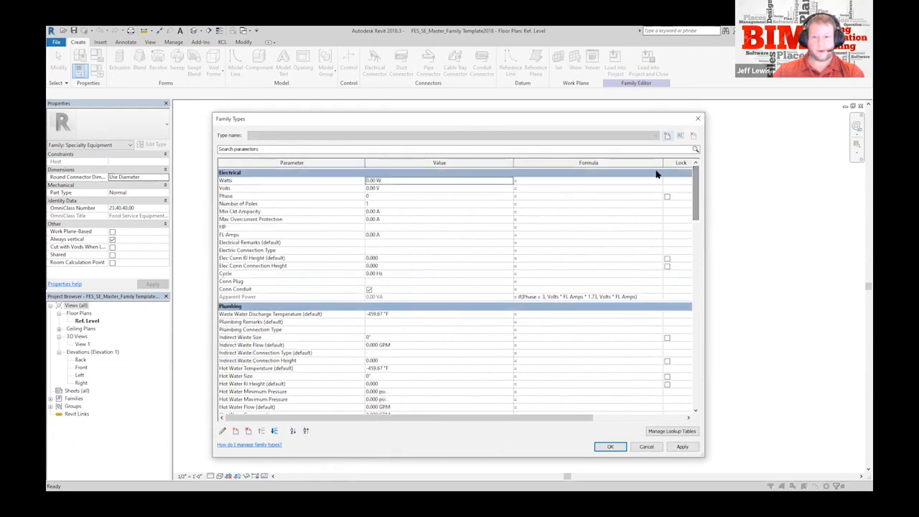
pyautogui.click(236, 430)
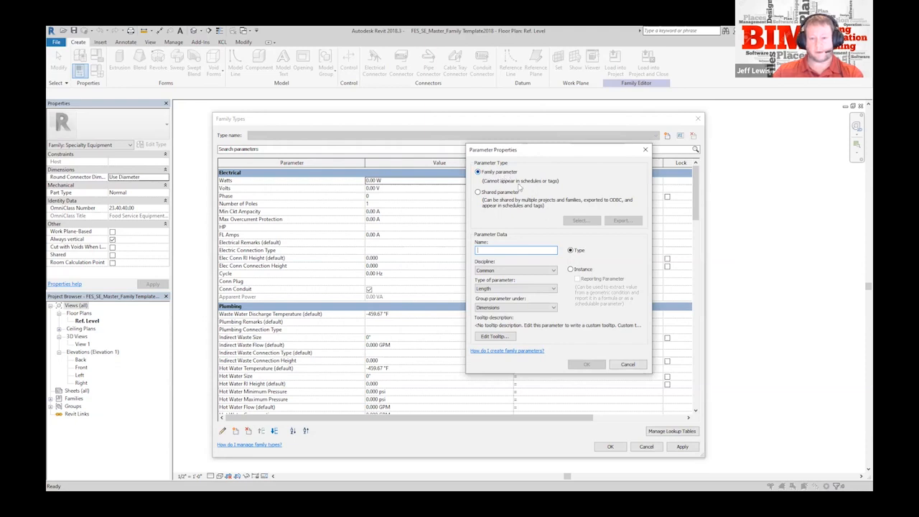
pyautogui.moveTo(534, 154); pyautogui.dragTo(498, 161)
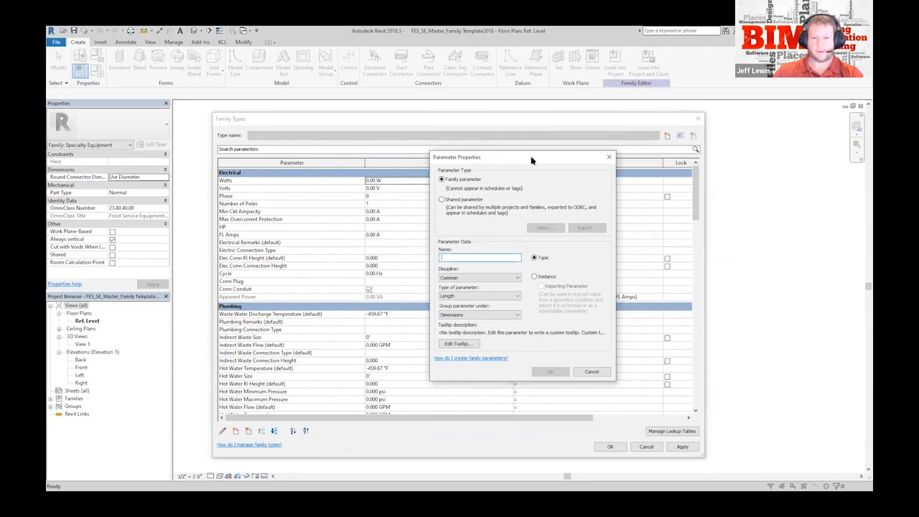
pyautogui.moveTo(534, 162); pyautogui.dragTo(561, 143)
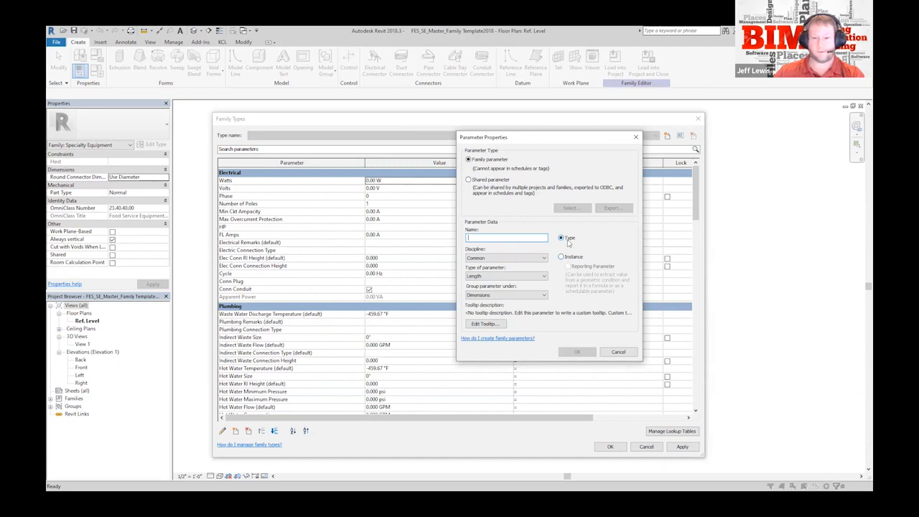
pyautogui.click(634, 137)
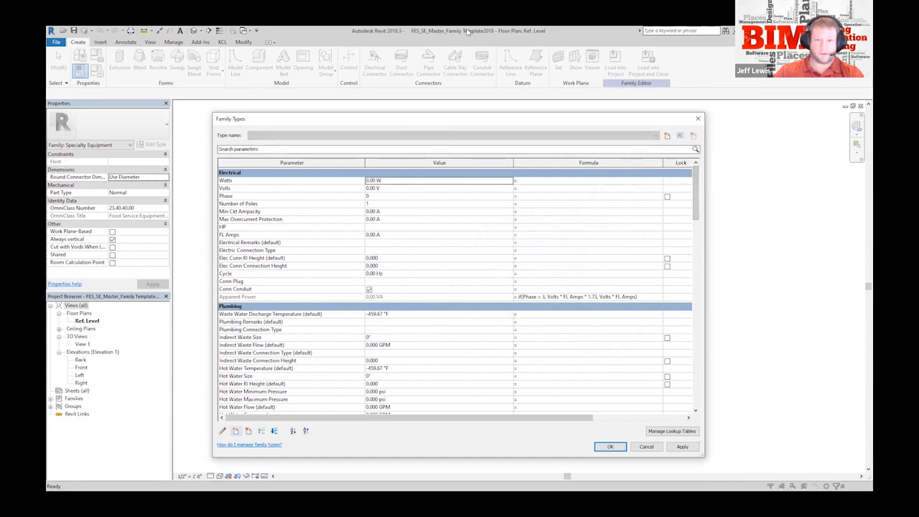
pyautogui.moveTo(686, 194); pyautogui.dragTo(704, 179)
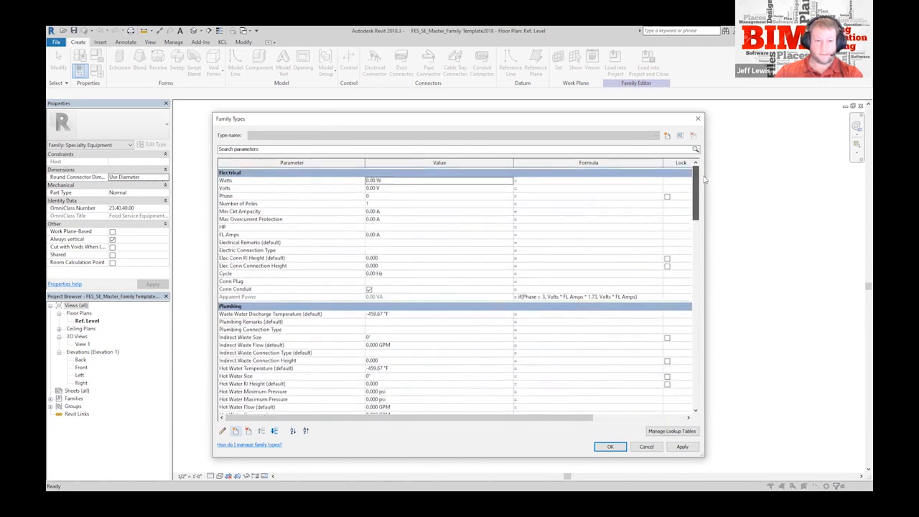
pyautogui.click(643, 447)
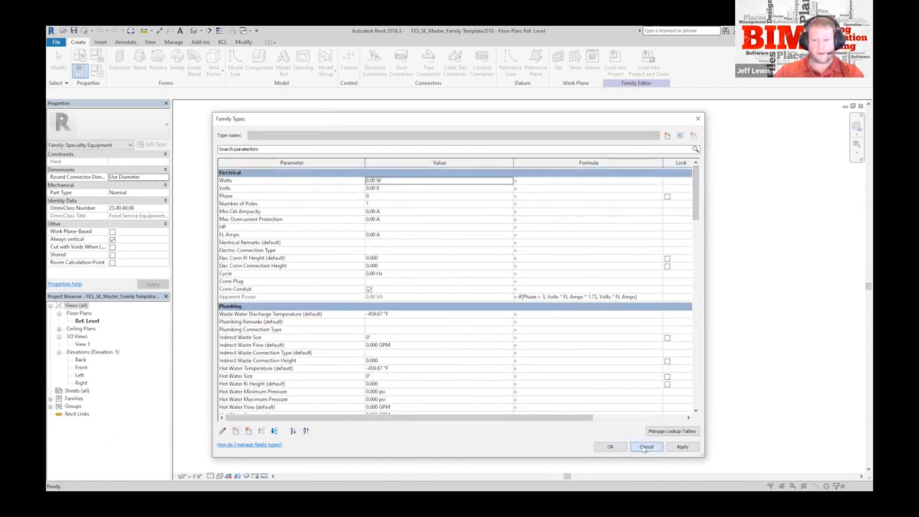
# Browse the family templates in the Version 2018 folder without opening any of them
pyautogui.click(62, 30)
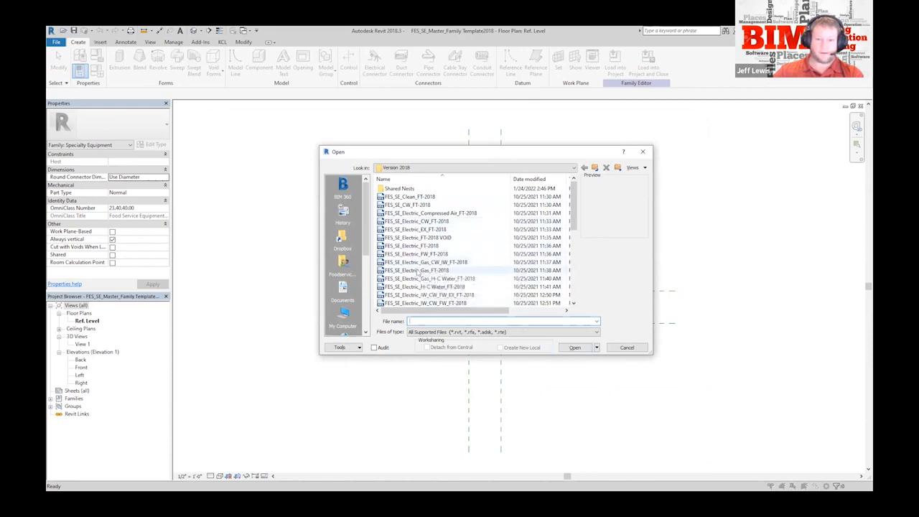
pyautogui.scroll(-3, 438, 284)
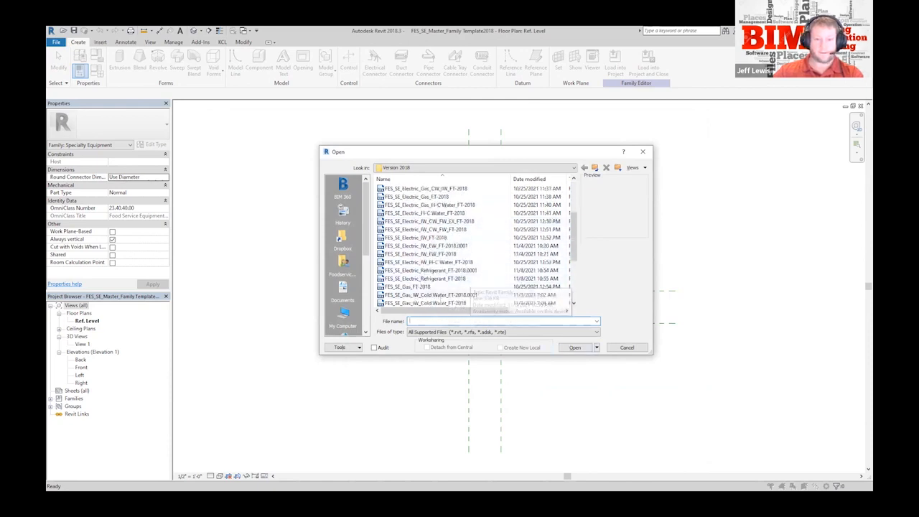
pyautogui.click(623, 347)
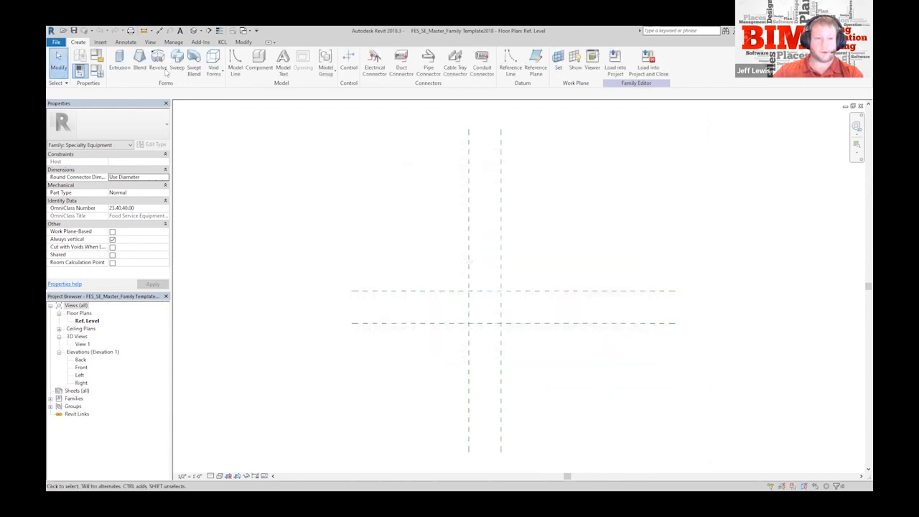
# Look through the Electrical and Plumbing parameters in the template's Family Types, and leave without changes
pyautogui.click(98, 71)
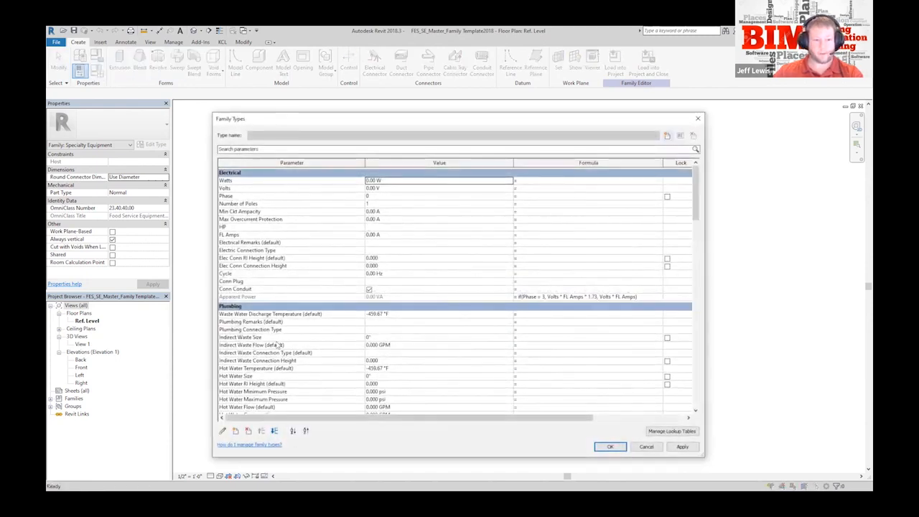
pyautogui.scroll(-2, 345, 319)
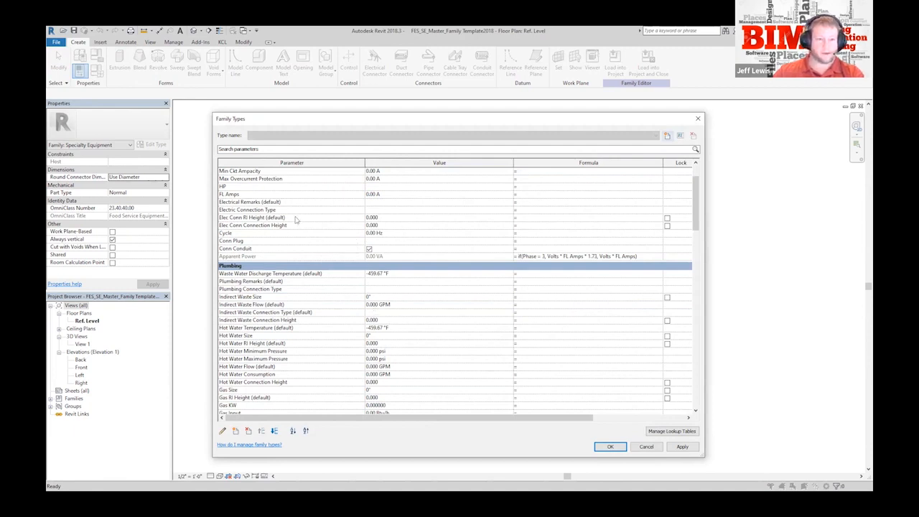
pyautogui.scroll(-2, 280, 295)
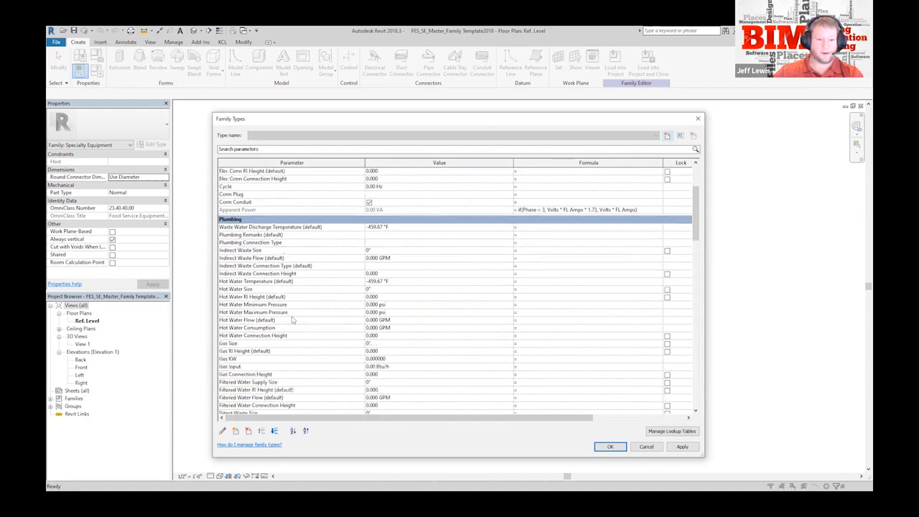
pyautogui.click(646, 446)
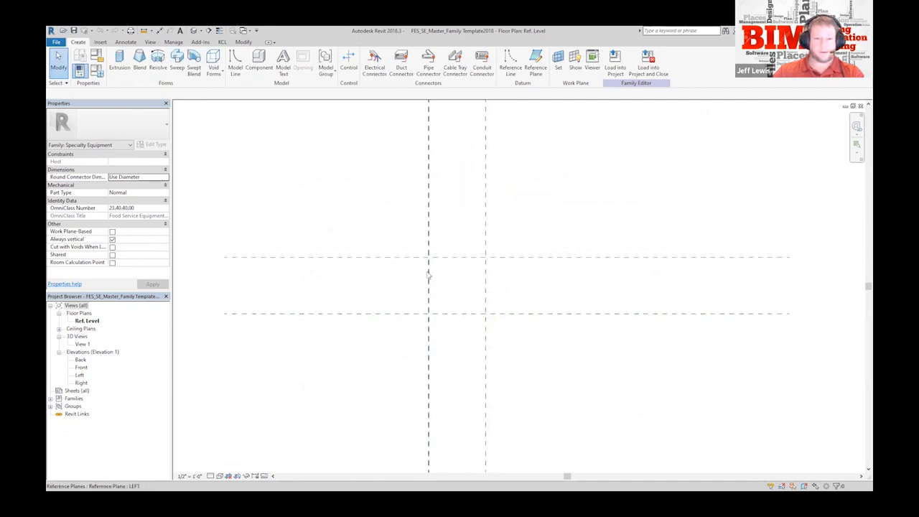
# Inspect the template's reference planes in the Ref. Level plan, including the Is Reference and Defines Origin properties of the LEFT plane
pyautogui.click(428, 275)
pyautogui.click(485, 237)
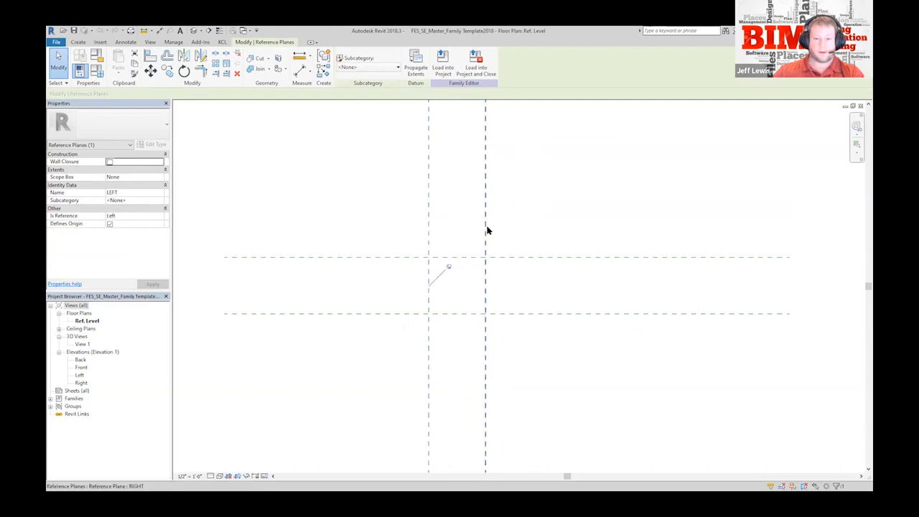
pyautogui.click(428, 226)
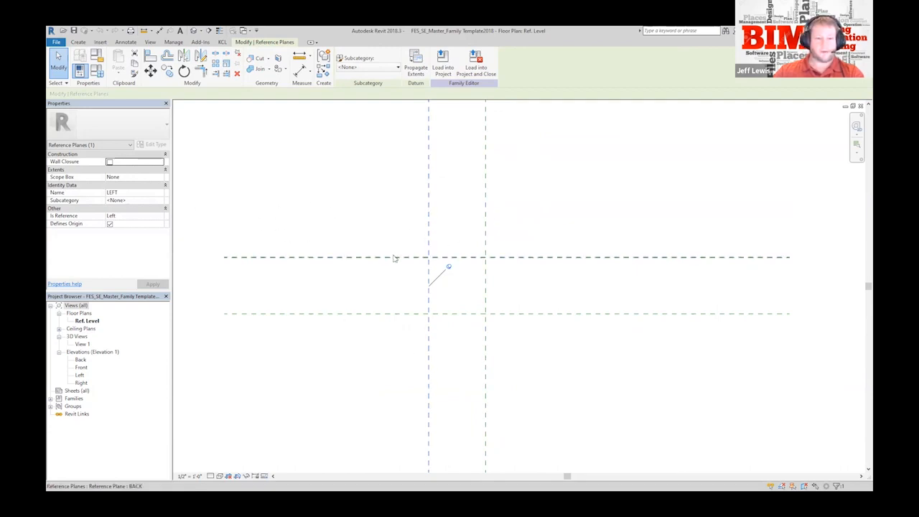
pyautogui.click(396, 313)
pyautogui.click(352, 190)
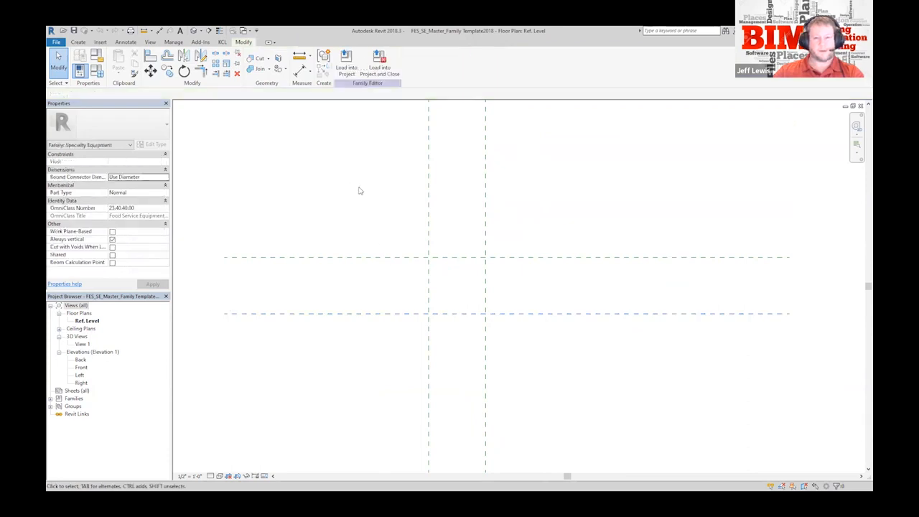
pyautogui.moveTo(444, 241); pyautogui.dragTo(421, 274)
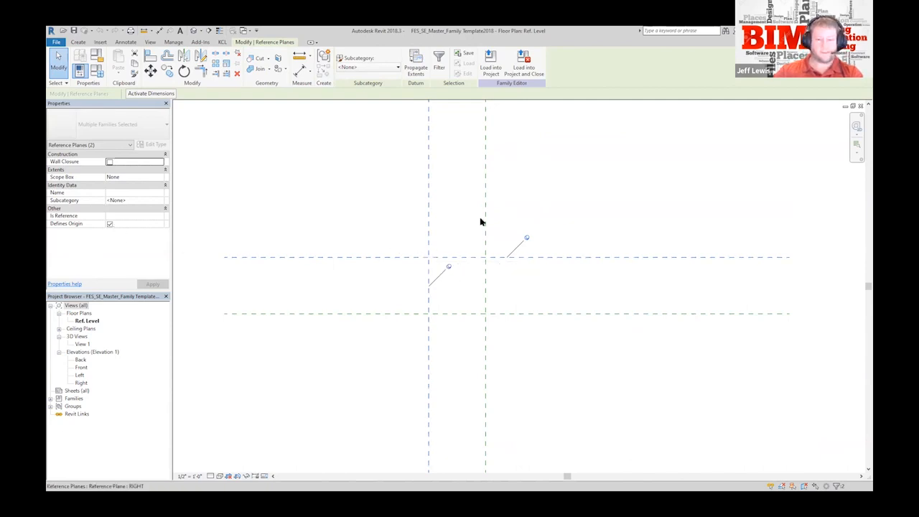
pyautogui.click(445, 220)
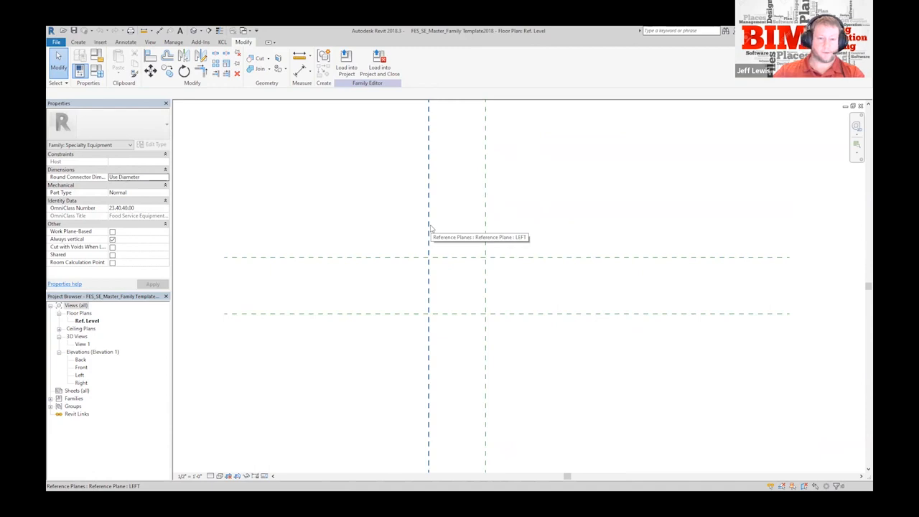
# Examine the Is Reference options available for the LEFT reference plane, keeping its setting as it is
pyautogui.click(429, 228)
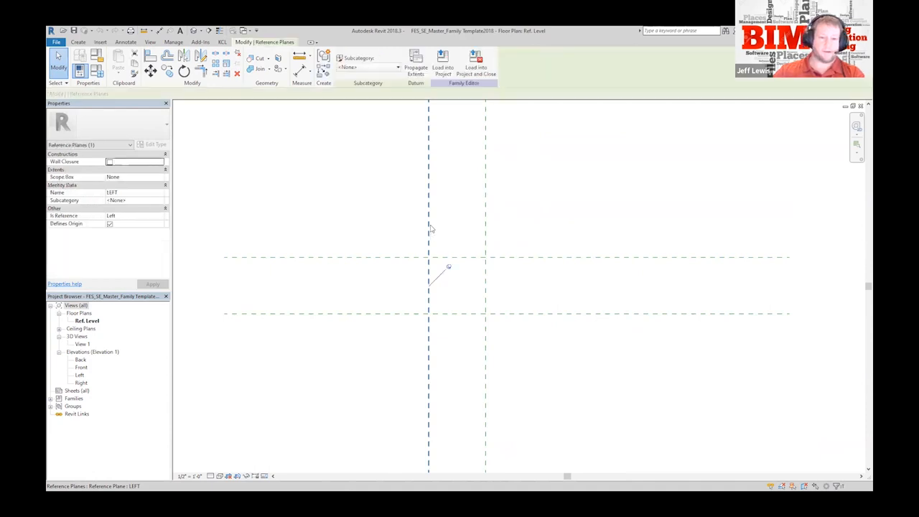
pyautogui.click(132, 216)
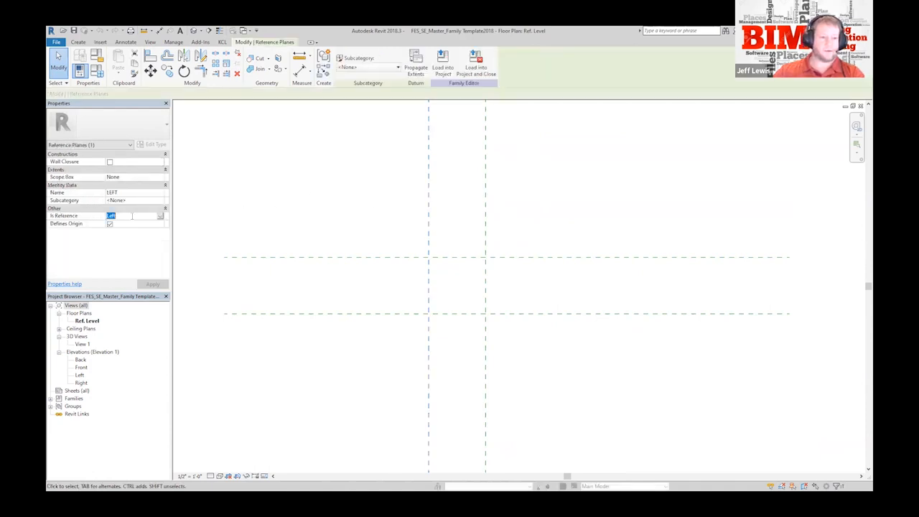
pyautogui.click(161, 217)
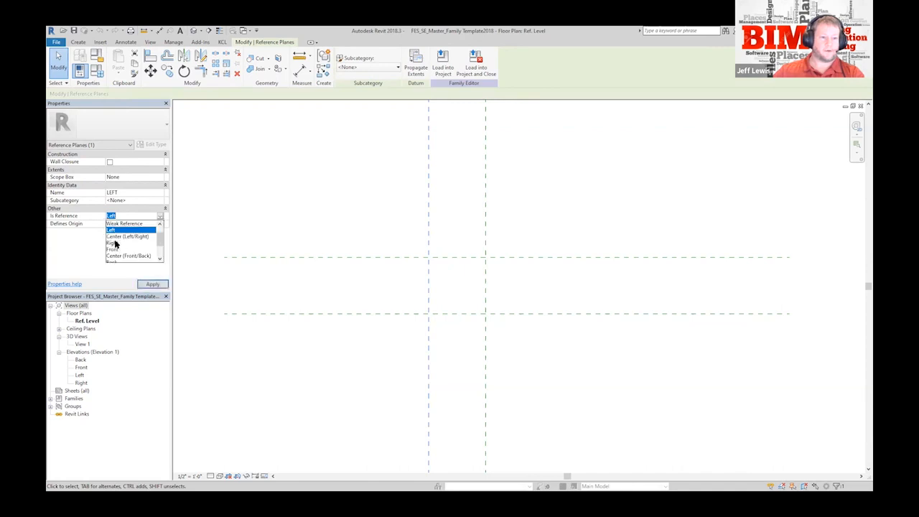
pyautogui.scroll(2, 151, 248)
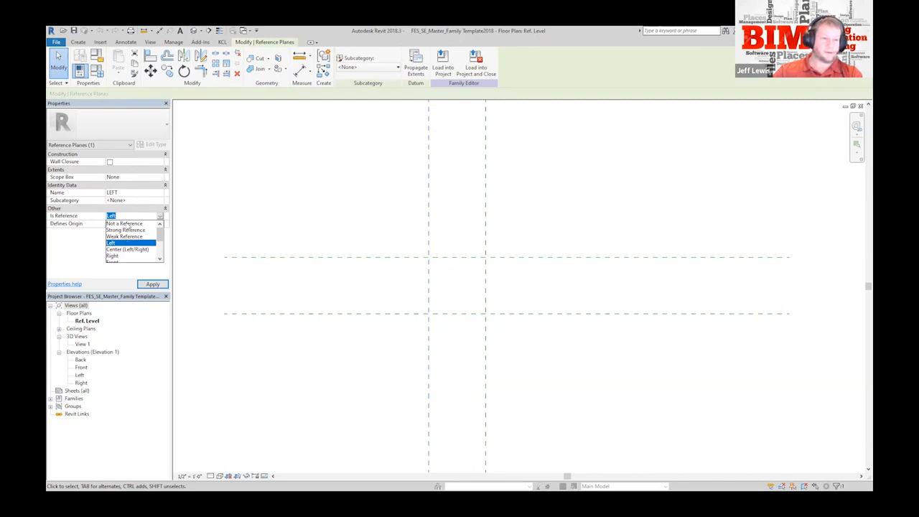
pyautogui.click(394, 236)
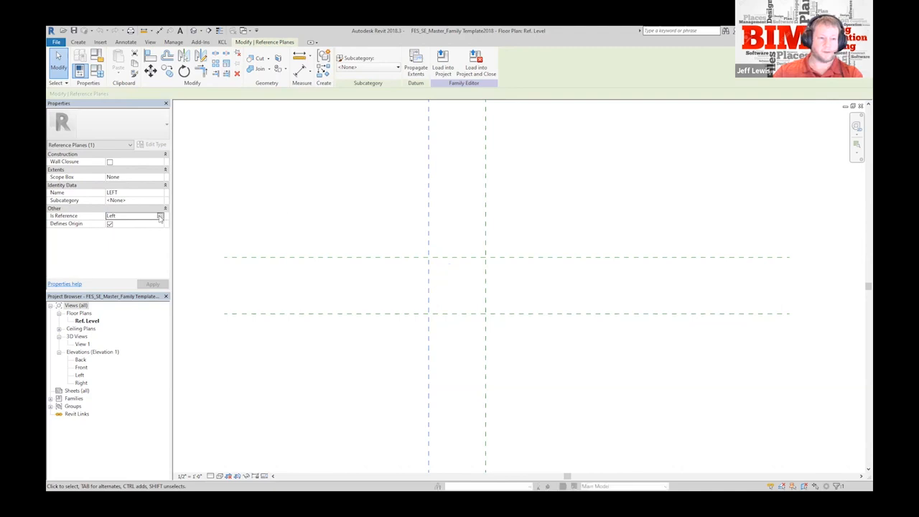
pyautogui.click(162, 217)
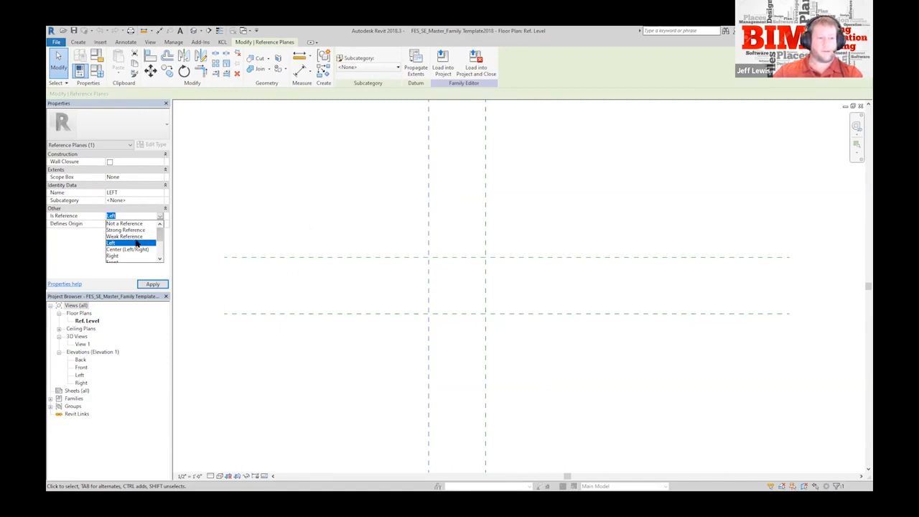
pyautogui.click(334, 214)
pyautogui.click(343, 212)
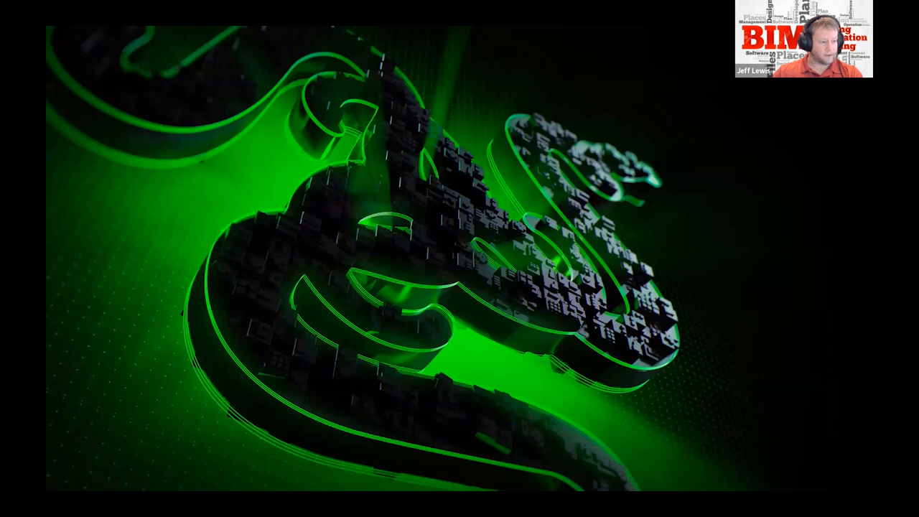
# Switch to AutoCAD with Servery.dwg open and maximize its window
pyautogui.hotkey('alt', 'Tab')
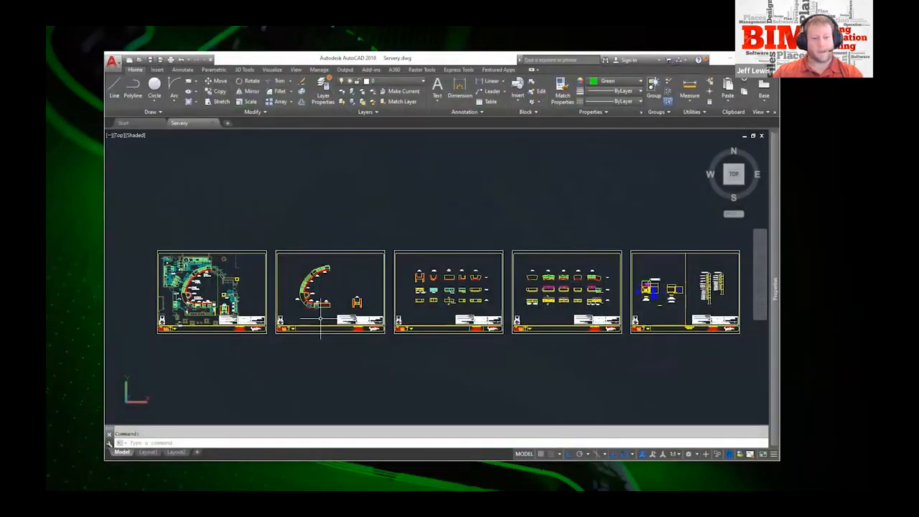
pyautogui.scroll(3, 176, 304)
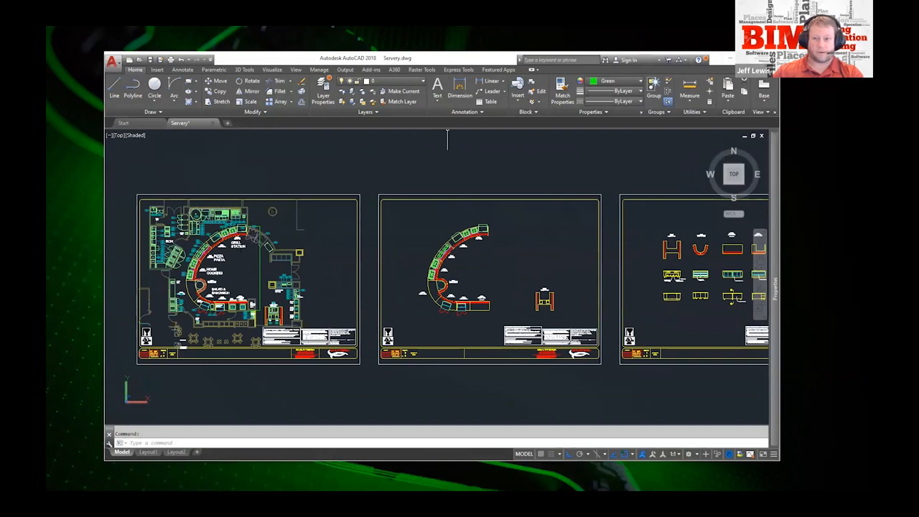
pyautogui.doubleClick(443, 59)
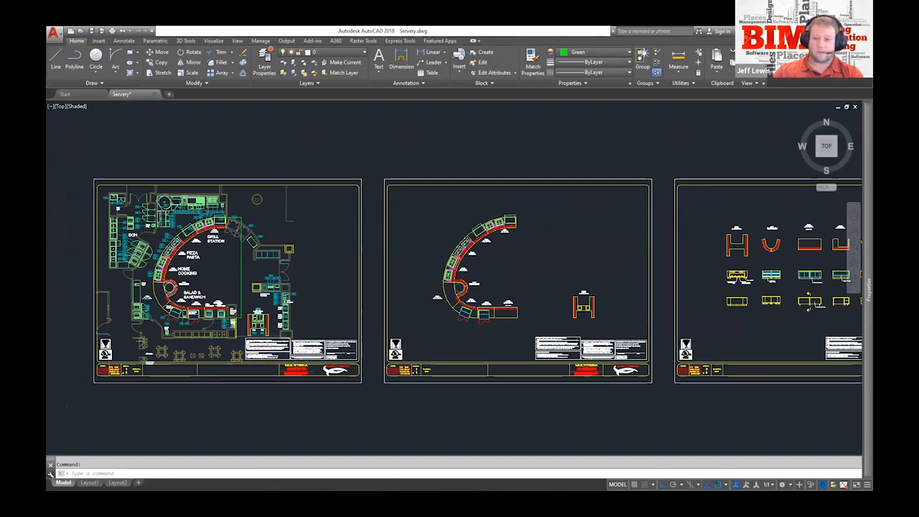
# Examine the counter run in the overall servery plan and the cashier counter on the separate counter layout sheet
pyautogui.scroll(3, 191, 318)
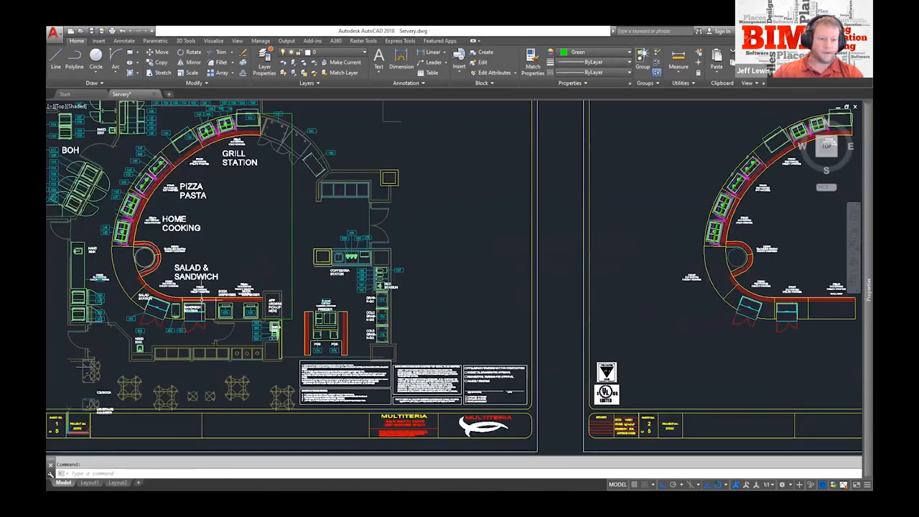
pyautogui.click(203, 300)
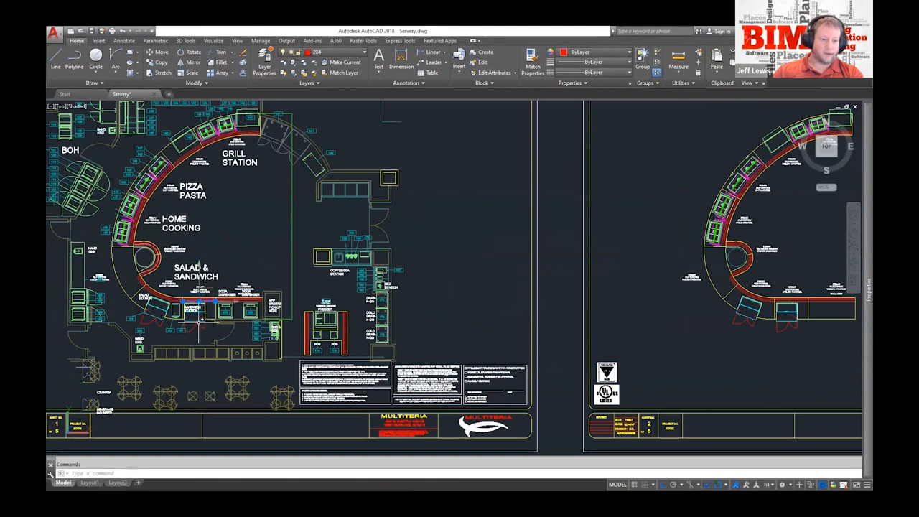
pyautogui.press('Escape')
pyautogui.moveTo(670, 236); pyautogui.dragTo(279, 221, button='middle')
pyautogui.moveTo(574, 234); pyautogui.dragTo(501, 239, button='middle')
pyautogui.scroll(2, 532, 288)
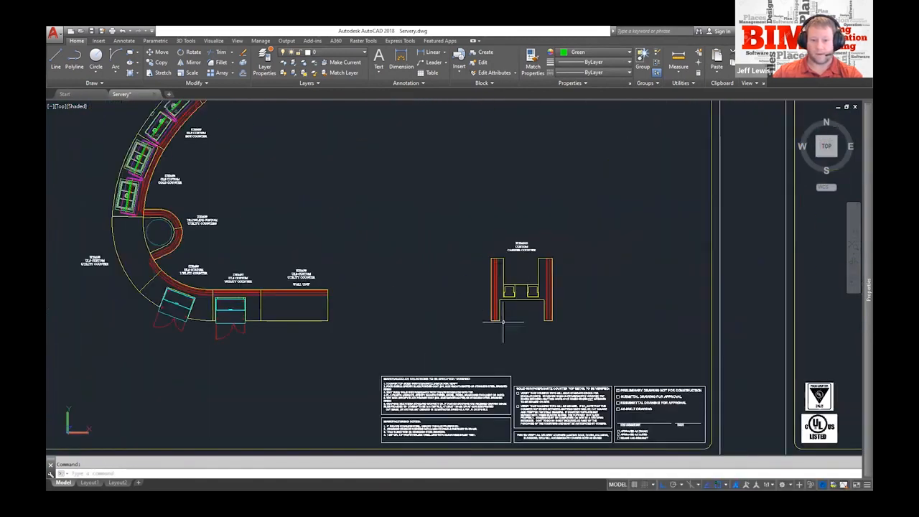
pyautogui.scroll(-4, 435, 250)
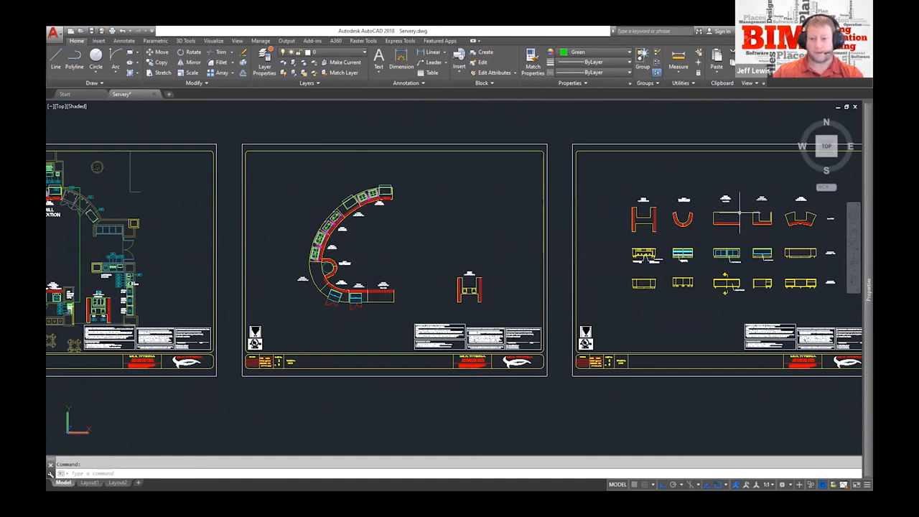
# Examine the plan views and elevations of the custom counters on the third sheet, from the cashier counter to the curved utility counter
pyautogui.scroll(5, 746, 211)
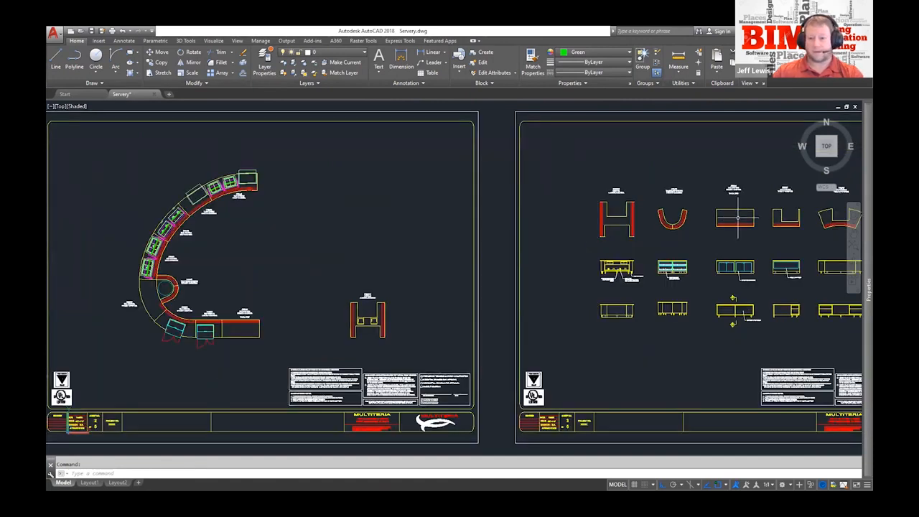
pyautogui.scroll(2, 750, 206)
pyautogui.moveTo(751, 205); pyautogui.dragTo(675, 204, button='middle')
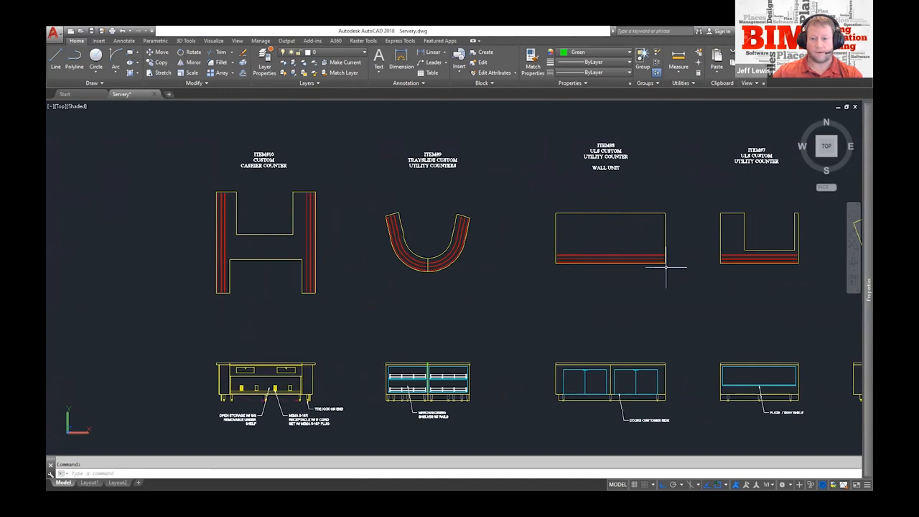
pyautogui.scroll(-4, 512, 233)
pyautogui.moveTo(231, 238); pyautogui.dragTo(482, 236, button='middle')
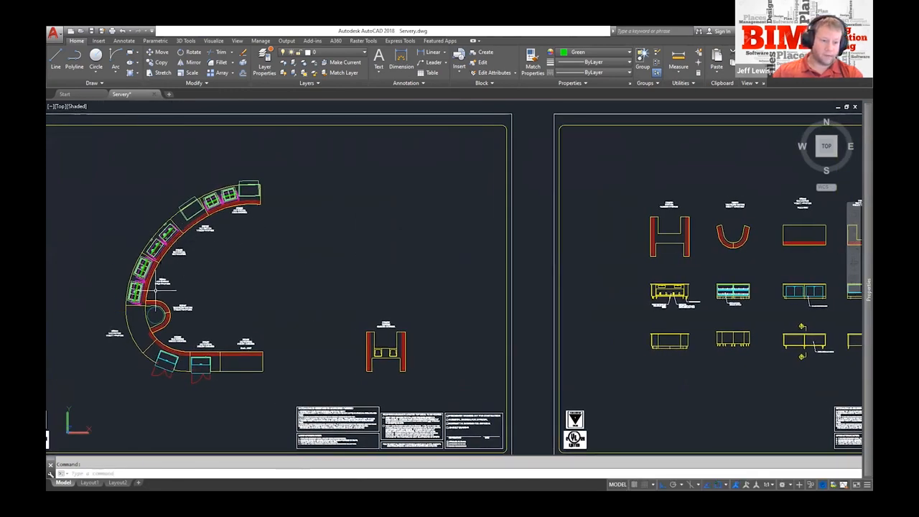
pyautogui.moveTo(736, 266)
pyautogui.mouseDown(button='middle')
pyautogui.moveTo(526, 236)
pyautogui.moveTo(367, 233)
pyautogui.mouseUp(button='middle')
pyautogui.scroll(3, 326, 264)
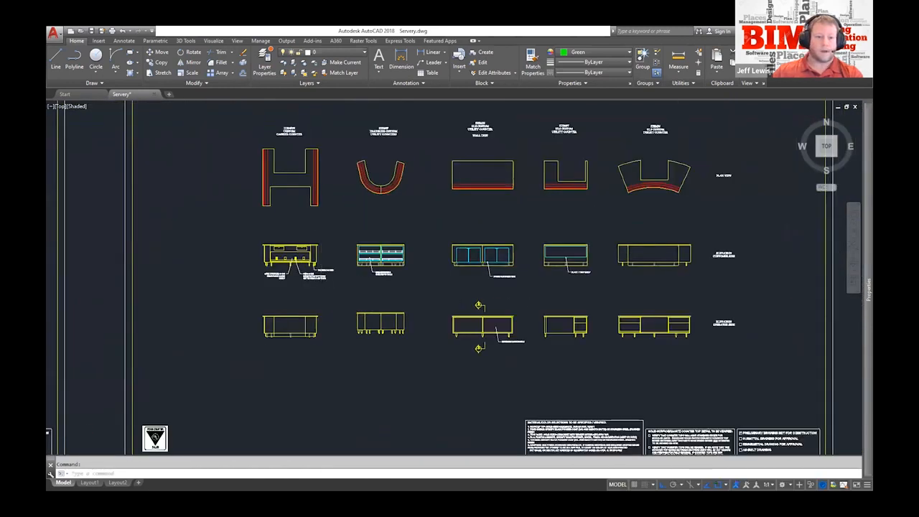
pyautogui.scroll(-2, 356, 239)
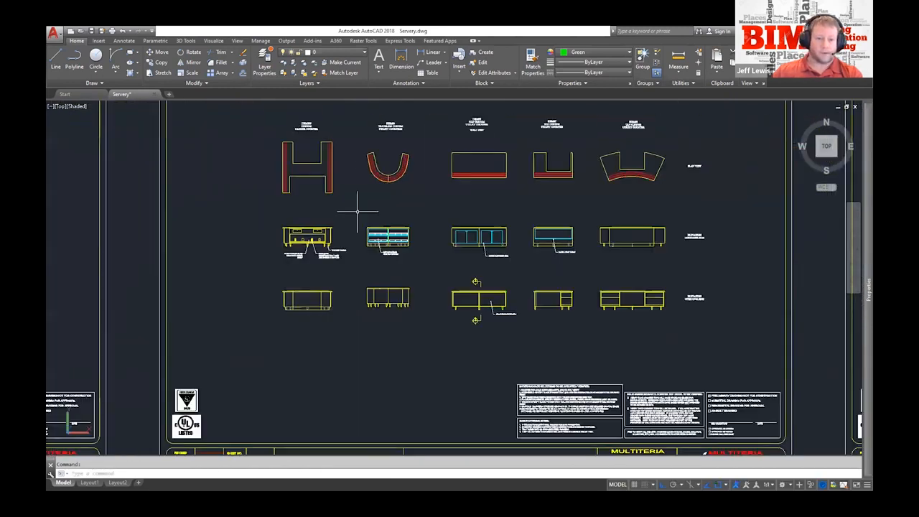
pyautogui.scroll(1, 359, 208)
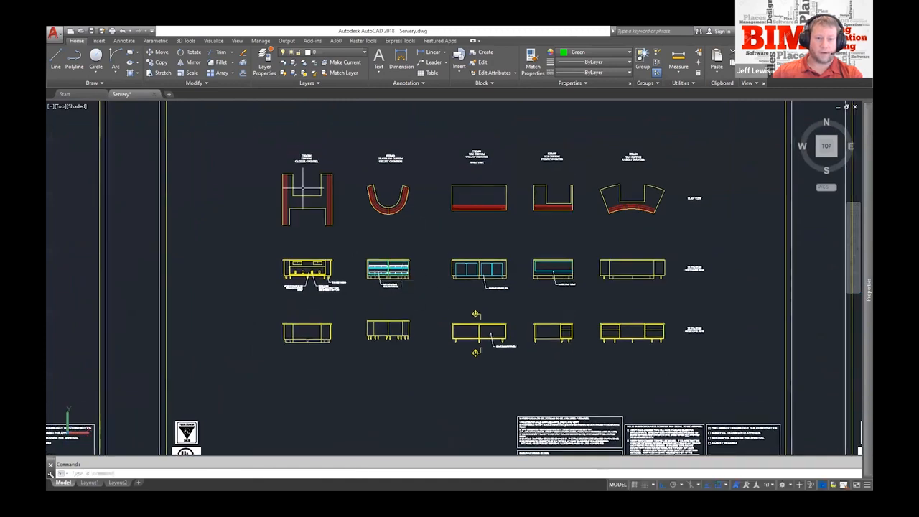
pyautogui.moveTo(648, 247); pyautogui.dragTo(390, 238, button='middle')
pyautogui.scroll(4, 345, 215)
pyautogui.scroll(1, 335, 214)
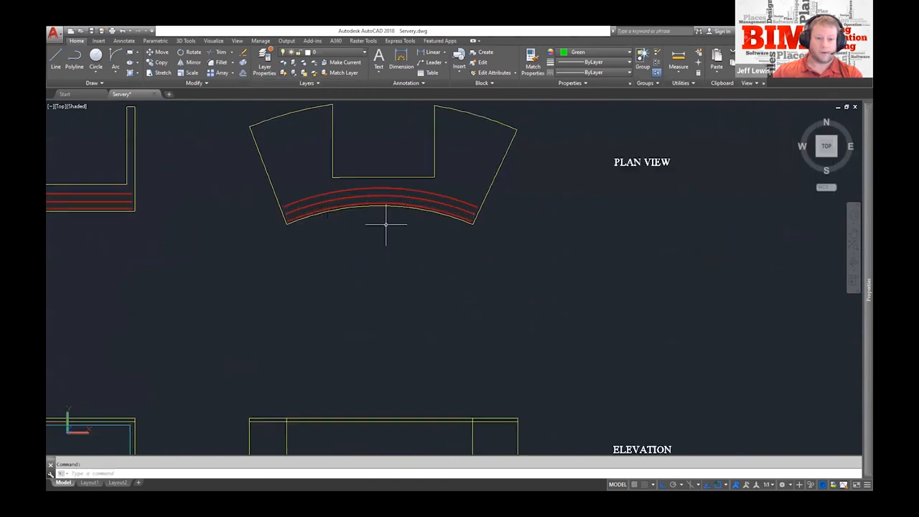
# Draw a horizontal line from the front left corner past the front right corner of the item #4 cold counter plan
pyautogui.scroll(-3, 531, 214)
pyautogui.moveTo(605, 220); pyautogui.dragTo(238, 206, button='middle')
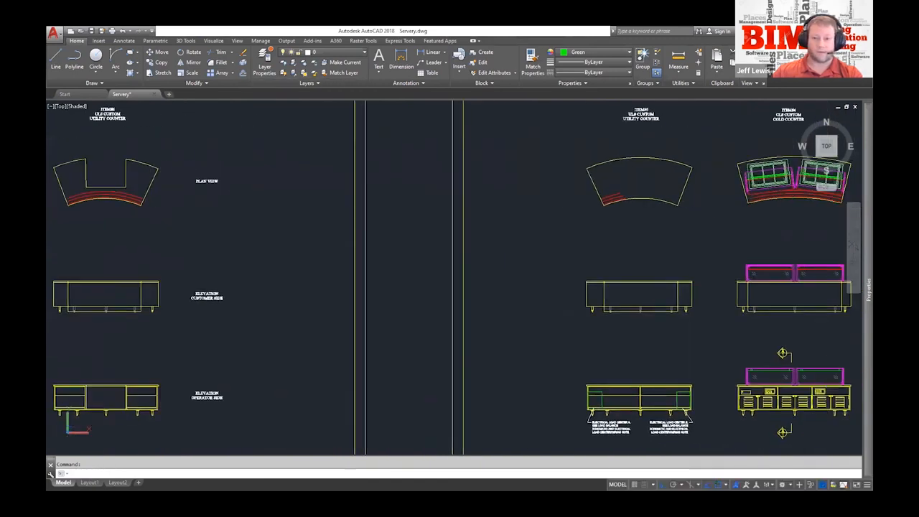
pyautogui.scroll(2, 677, 204)
pyautogui.moveTo(719, 213); pyautogui.dragTo(459, 221, button='middle')
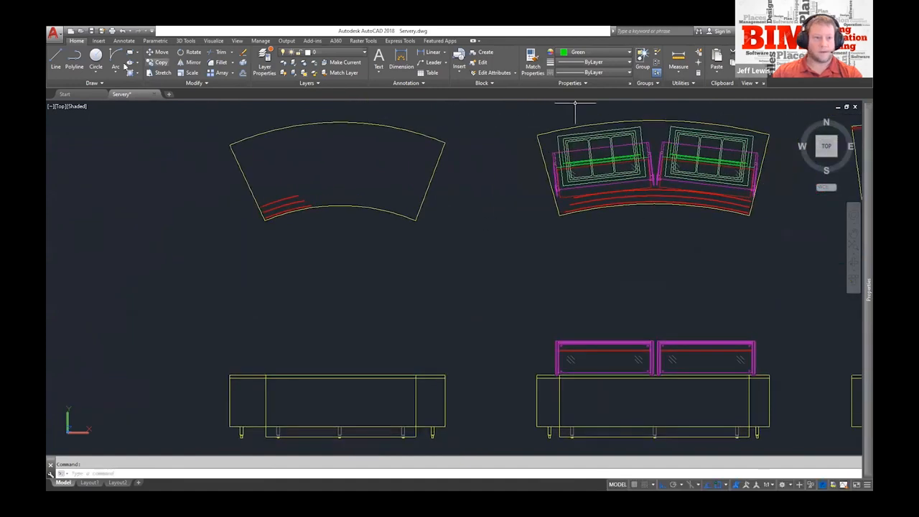
pyautogui.click(55, 59)
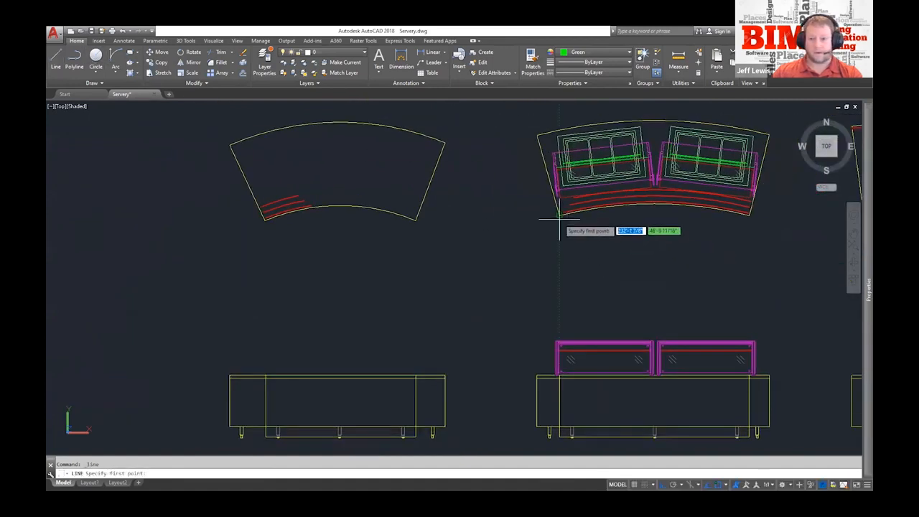
pyautogui.click(750, 218)
pyautogui.scroll(5, 743, 215)
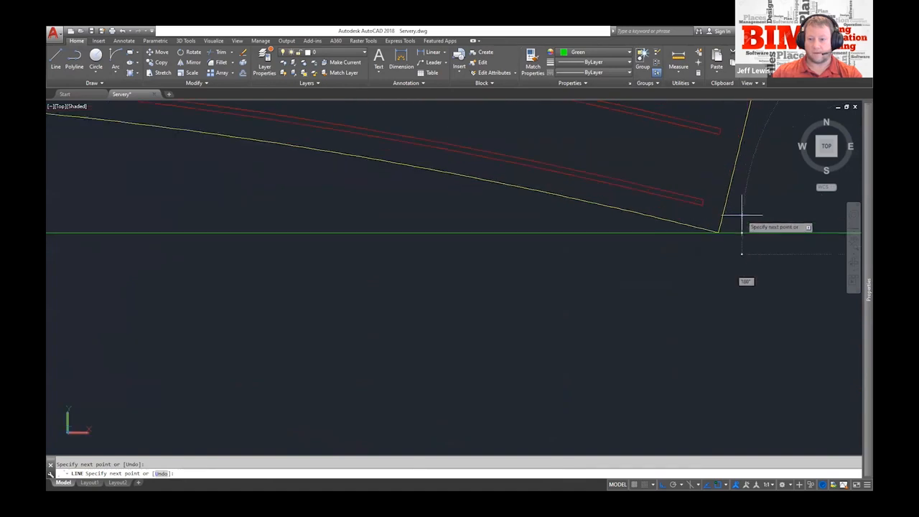
pyautogui.scroll(-5, 745, 218)
pyautogui.press('Escape')
# Draw a horizontal line from the front left corner past the front right corner of the item #5 utility counter plan
pyautogui.press('space')
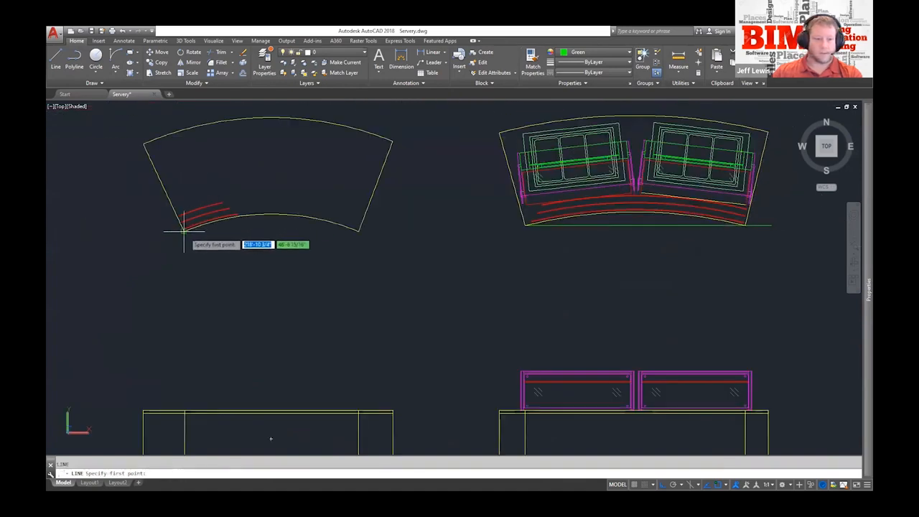
pyautogui.click(183, 230)
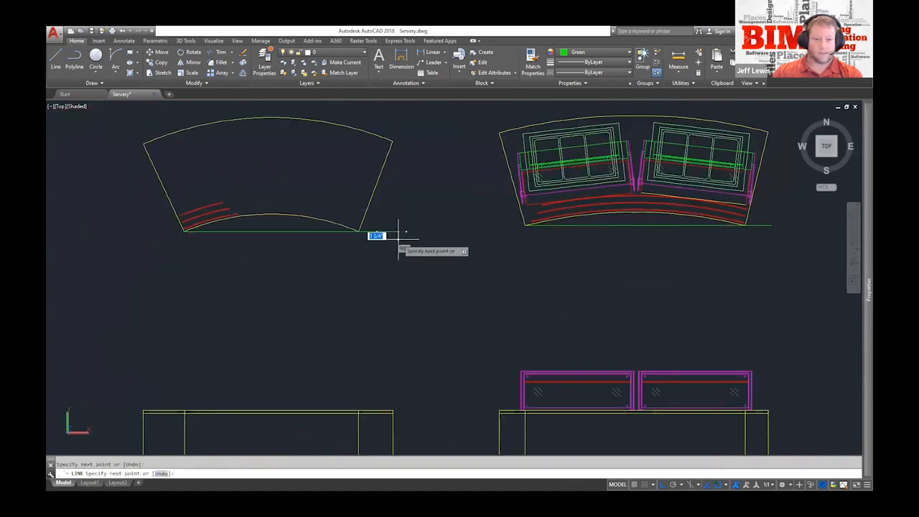
pyautogui.press('Escape')
# Draw a horizontal line from the front left corner of the item #3 hot counter plan to beyond its right side
pyautogui.scroll(-5, 742, 263)
pyautogui.scroll(5, 579, 256)
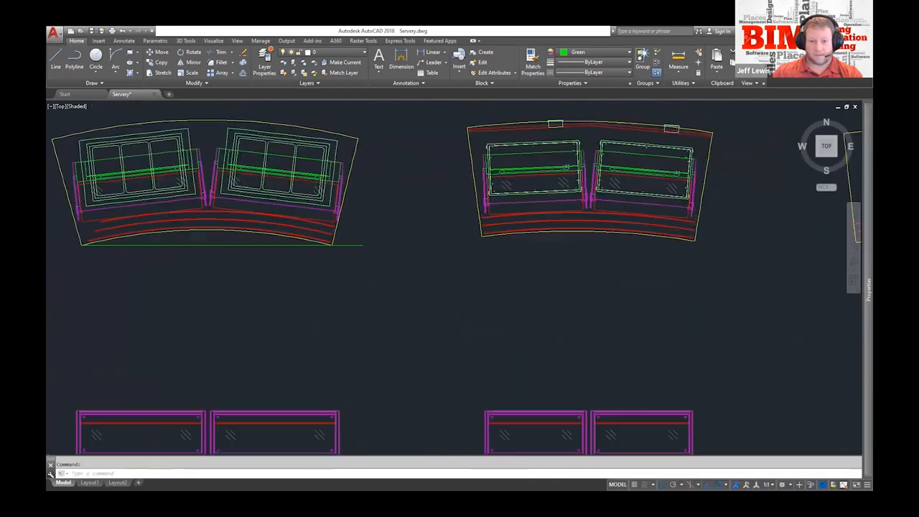
pyautogui.scroll(3, 483, 238)
pyautogui.press('space')
pyautogui.click(481, 236)
pyautogui.scroll(-4, 548, 244)
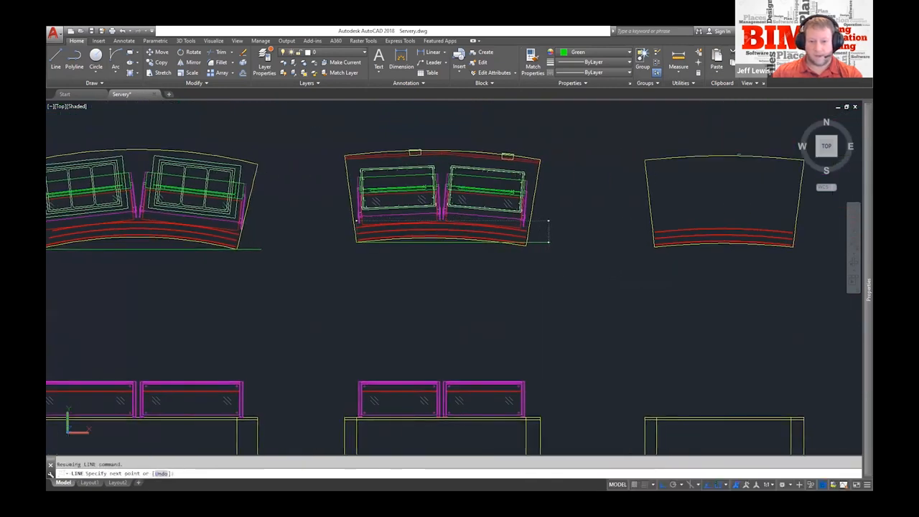
pyautogui.press('Escape')
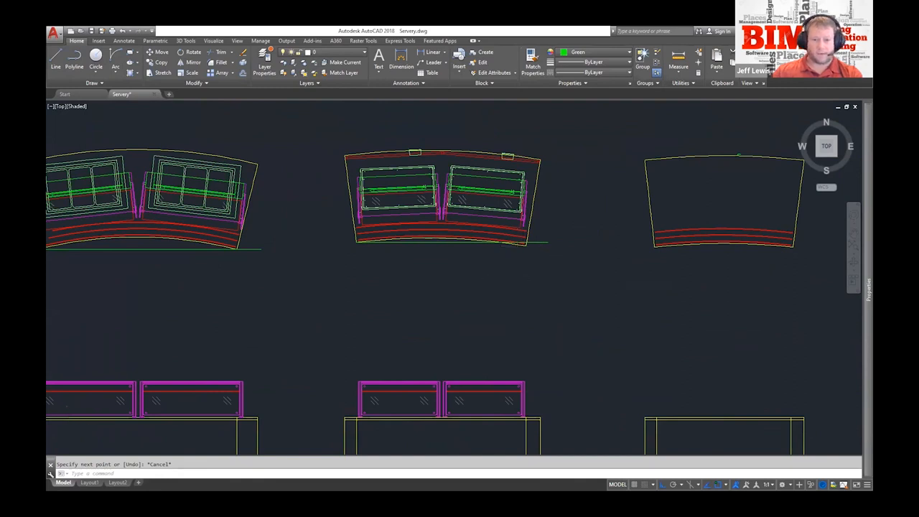
# Delete the horizontal check lines under the item #3 hot counter and item #4 cold counter plans
pyautogui.scroll(-2, 498, 272)
pyautogui.click(471, 257)
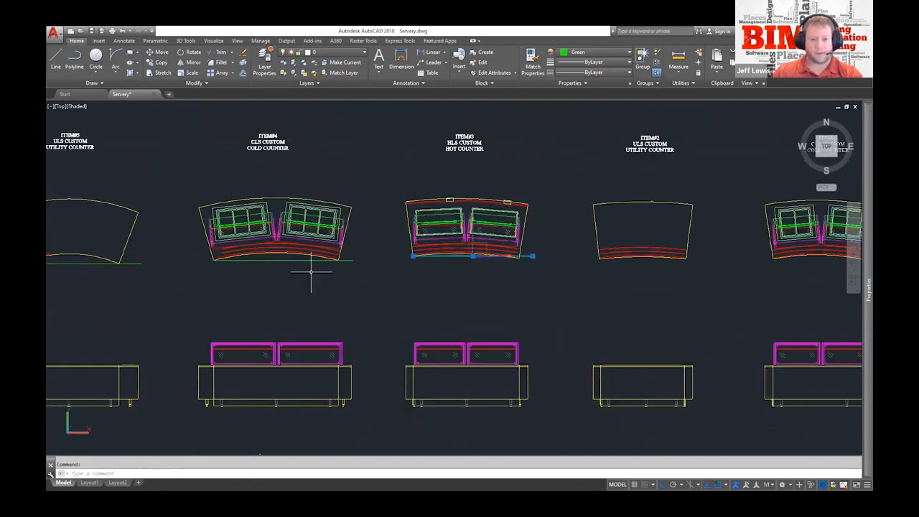
pyautogui.press('Delete')
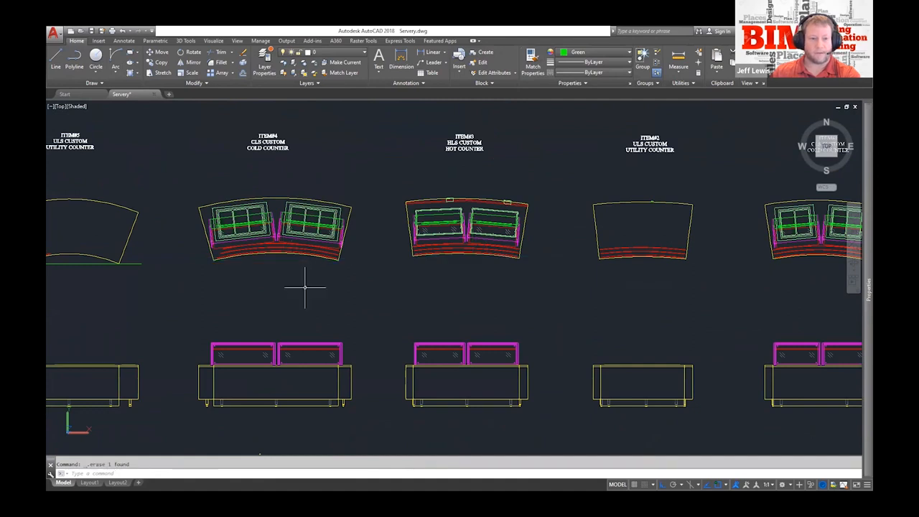
# Compare the individual custom counter elevations with the curved counter run around the item #3 hot counter in the servery layout
pyautogui.scroll(-2, 305, 288)
pyautogui.scroll(-2, 299, 297)
pyautogui.moveTo(299, 296); pyautogui.dragTo(572, 302, button='middle')
pyautogui.moveTo(452, 243); pyautogui.dragTo(635, 194, button='middle')
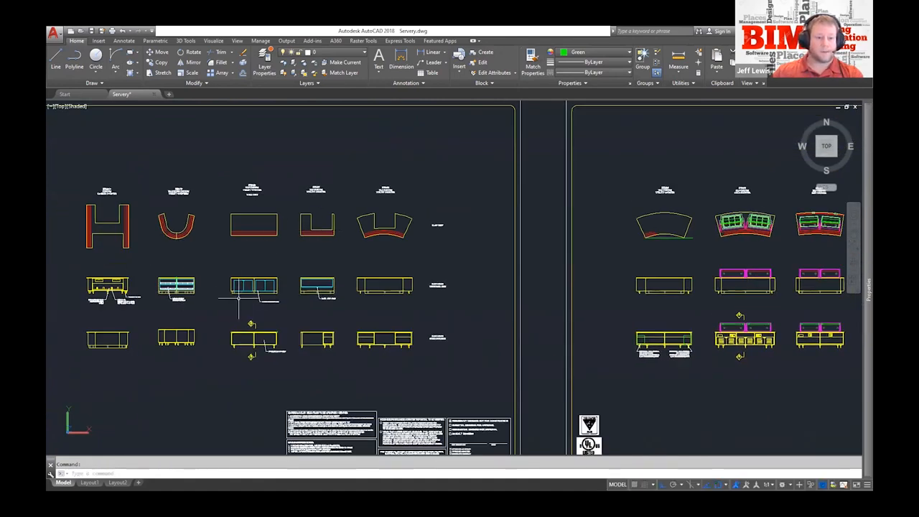
pyautogui.scroll(5, 238, 291)
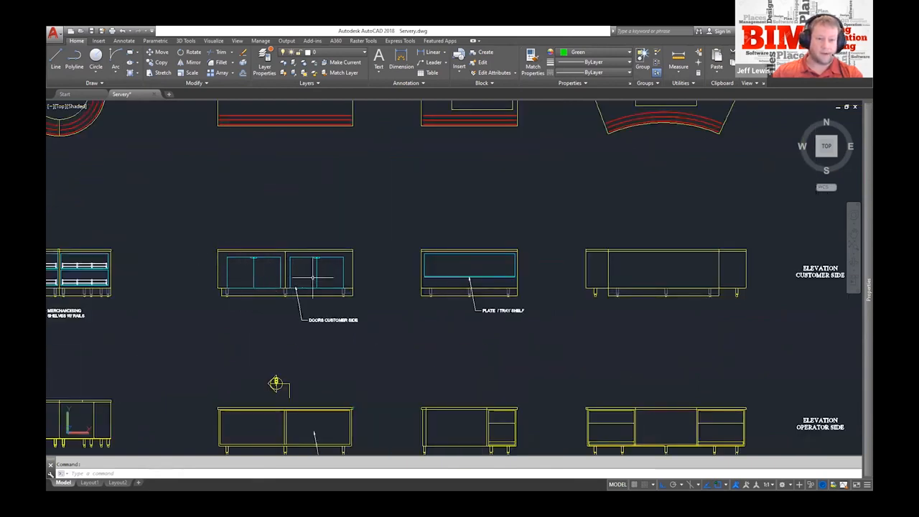
pyautogui.scroll(-4, 296, 277)
pyautogui.moveTo(269, 262); pyautogui.dragTo(759, 271, button='middle')
pyautogui.moveTo(190, 250); pyautogui.dragTo(412, 223, button='middle')
pyautogui.scroll(5, 247, 186)
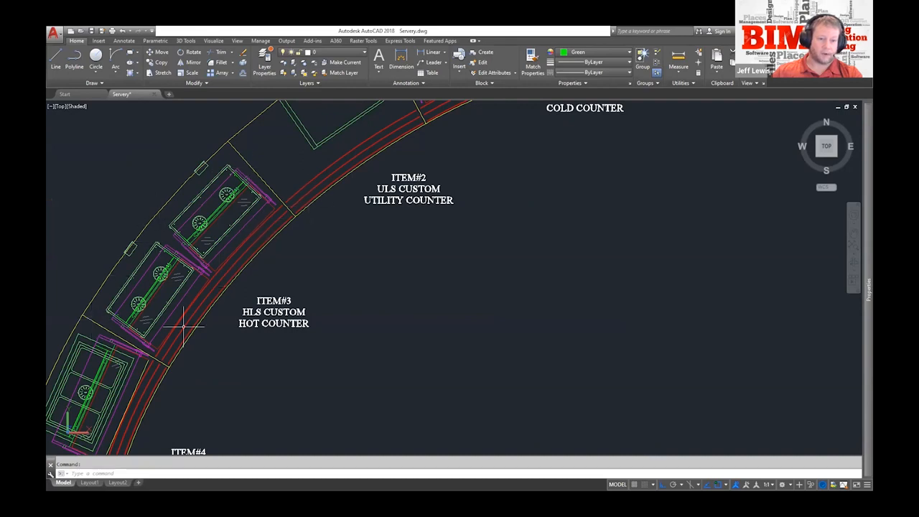
# Switch to Revit and open the recent project Servery Project.rvt
pyautogui.scroll(-5, 538, 231)
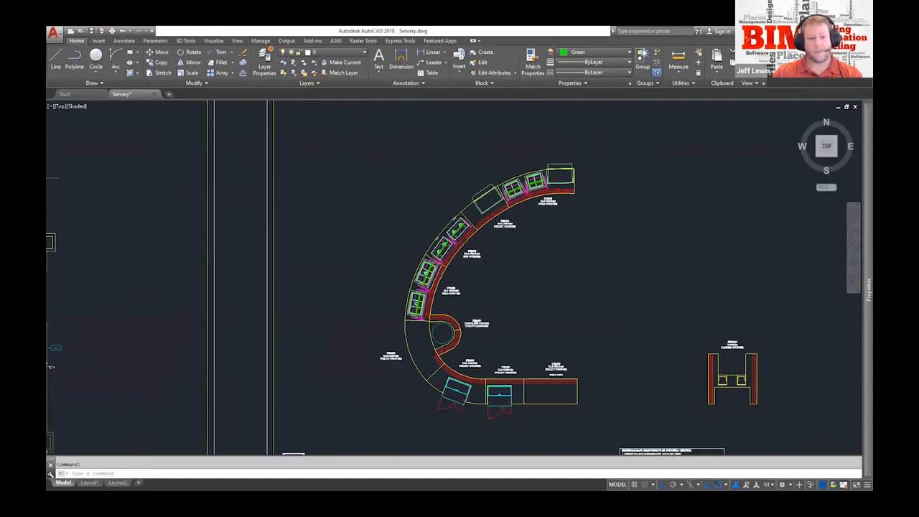
pyautogui.scroll(-5, 538, 215)
pyautogui.moveTo(573, 287)
pyautogui.mouseDown(button='middle')
pyautogui.moveTo(524, 260)
pyautogui.moveTo(438, 254)
pyautogui.mouseUp(button='middle')
pyautogui.moveTo(490, 236); pyautogui.dragTo(490, 233, button='middle')
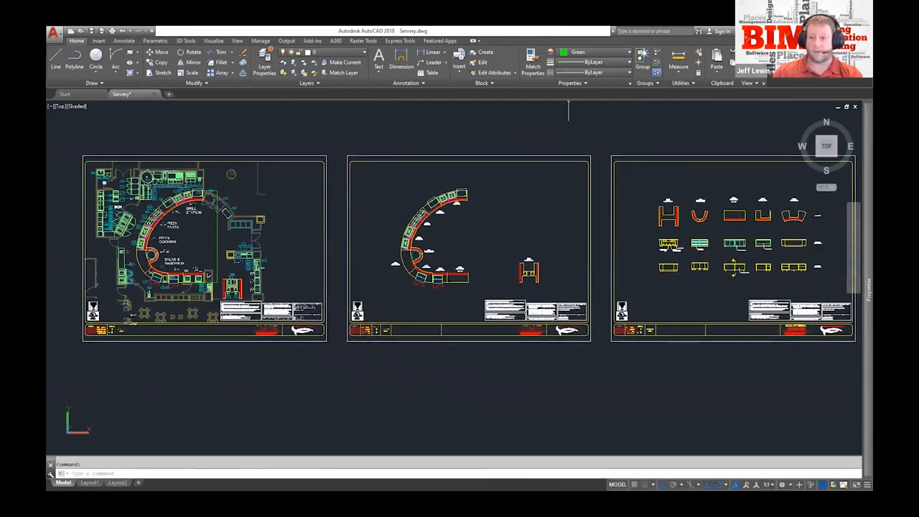
pyautogui.click(822, 31)
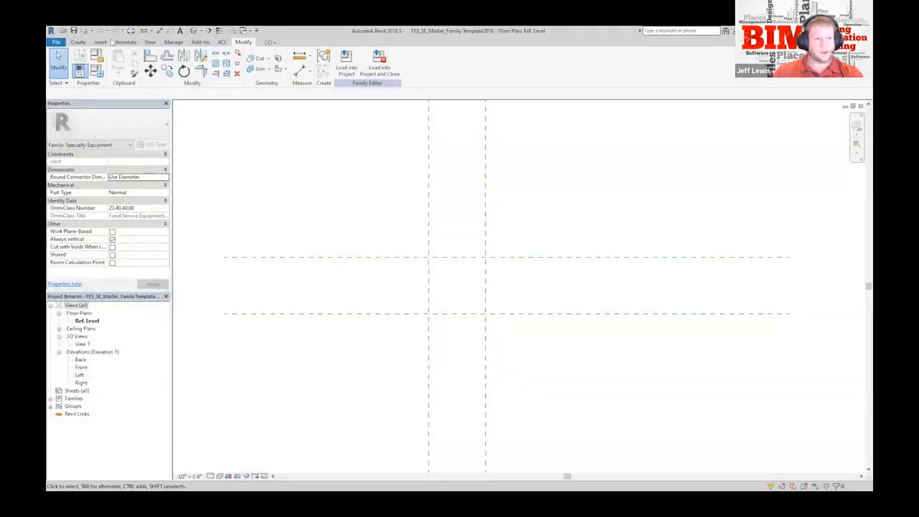
pyautogui.click(57, 42)
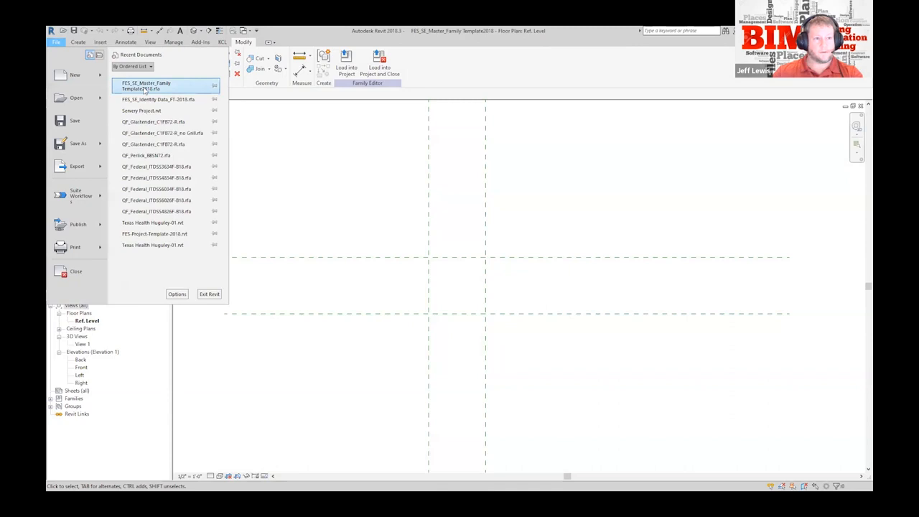
pyautogui.click(147, 111)
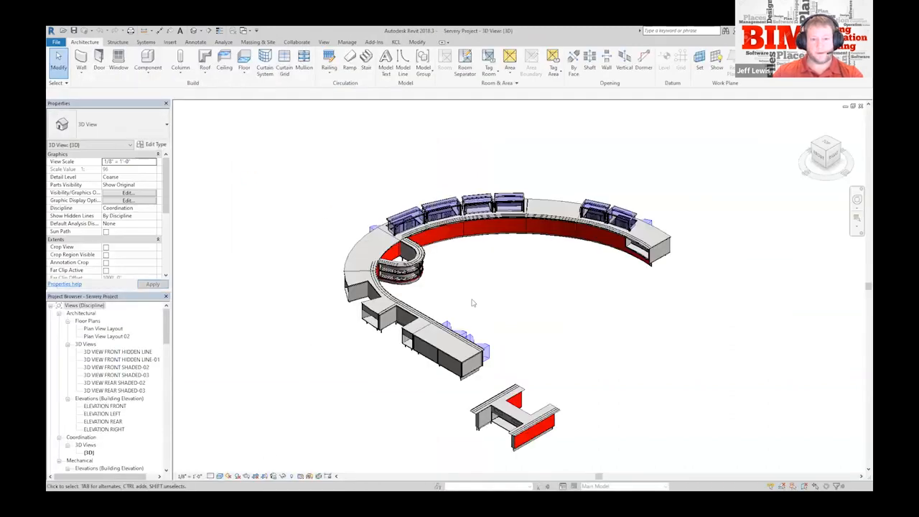
# Open the family of the freestanding H-shaped item 10 counter for editing from the project's 3D view
pyautogui.keyDown('shift'); pyautogui.moveTo(511, 285); pyautogui.dragTo(541, 247, button='middle'); pyautogui.keyUp('shift')
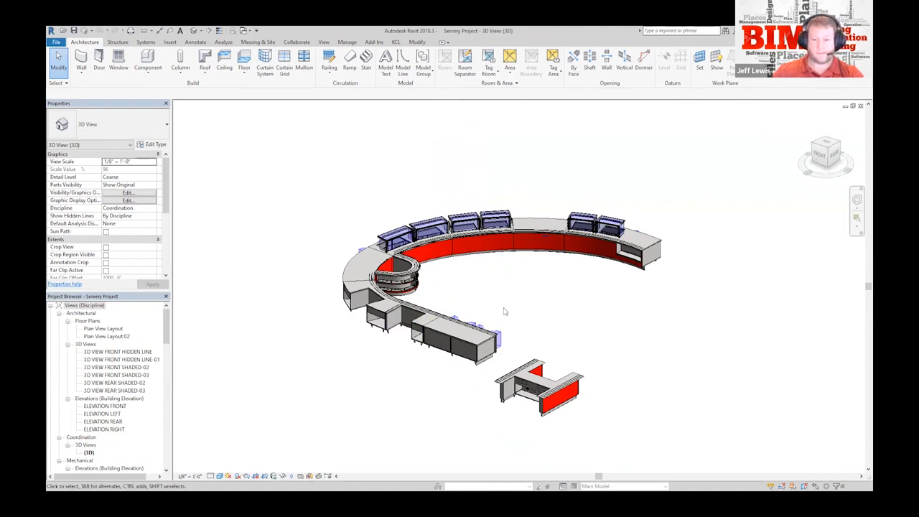
pyautogui.click(573, 367)
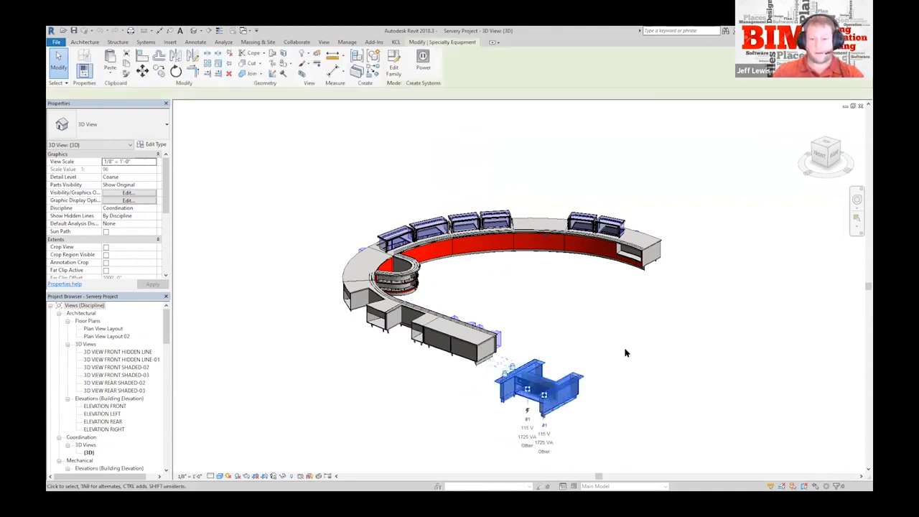
pyautogui.click(578, 414)
pyautogui.scroll(3, 524, 424)
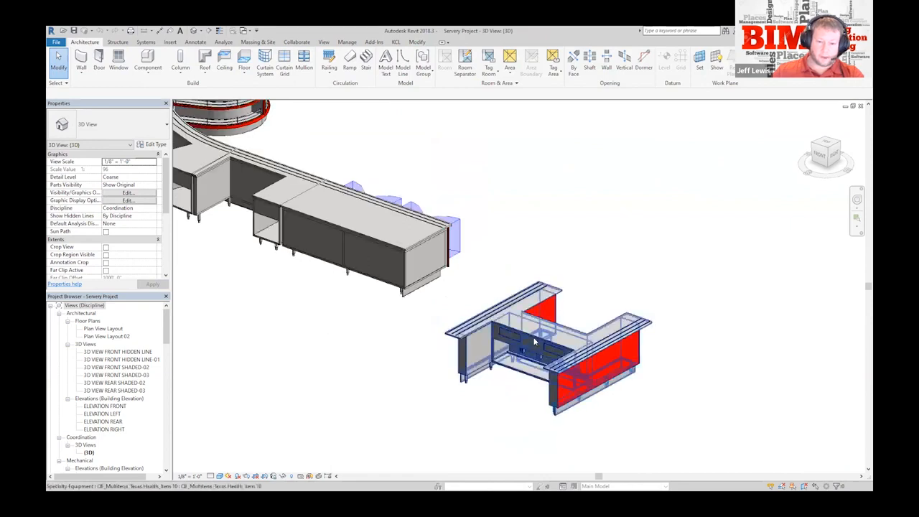
pyautogui.click(521, 403)
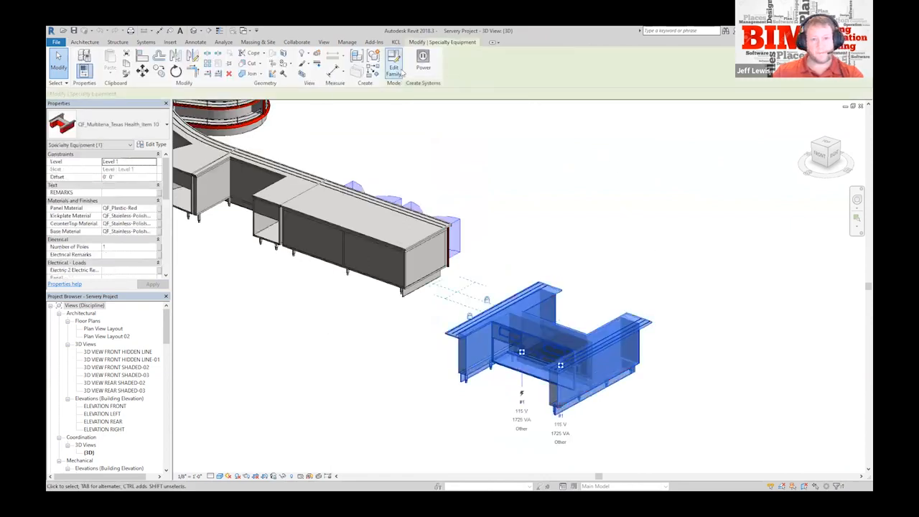
pyautogui.click(394, 67)
pyautogui.keyDown('shift'); pyautogui.moveTo(479, 290); pyautogui.dragTo(467, 118, button='middle'); pyautogui.keyUp('shift')
pyautogui.moveTo(455, 152); pyautogui.dragTo(456, 196, button='middle')
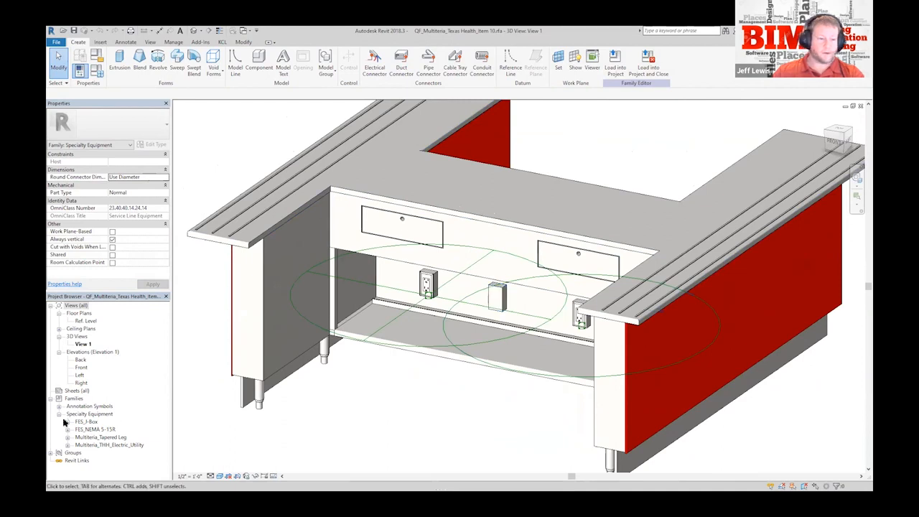
# Examine the reference planes and dimensions around the counter in the Ref. Level floor plan
pyautogui.doubleClick(86, 321)
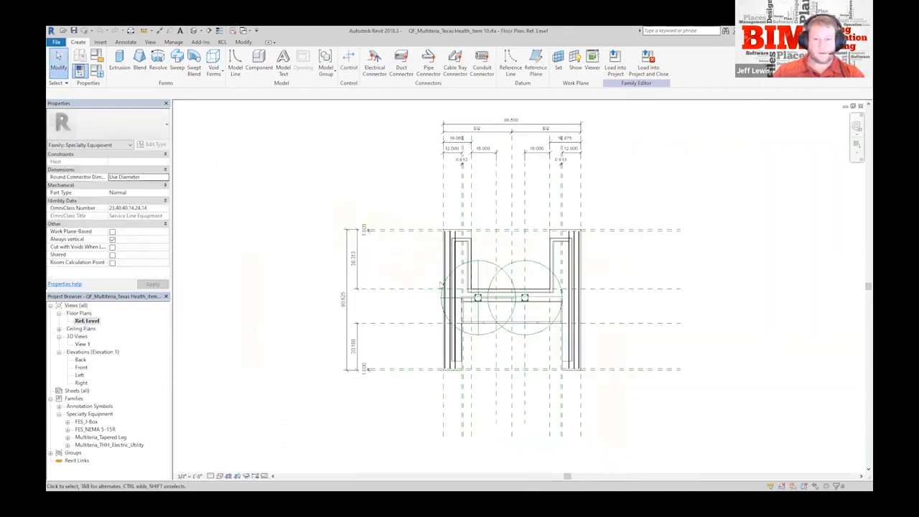
pyautogui.click(384, 229)
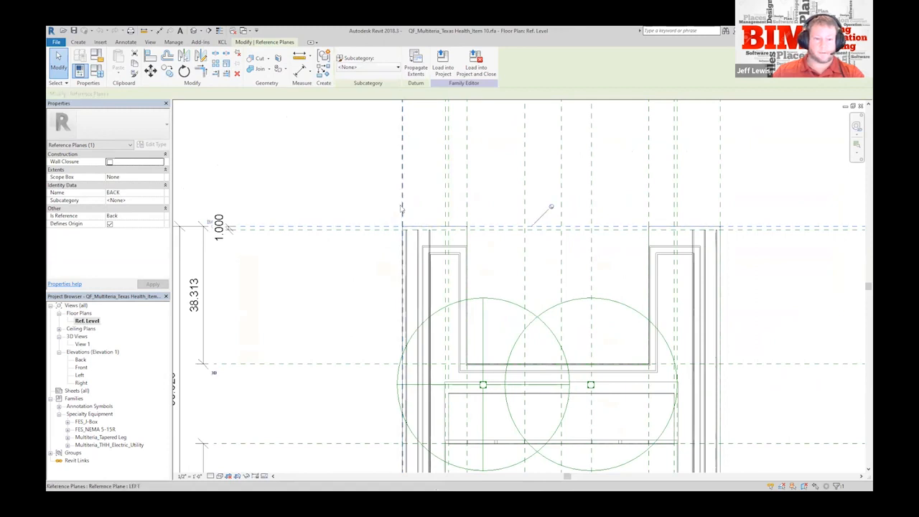
pyautogui.click(487, 254)
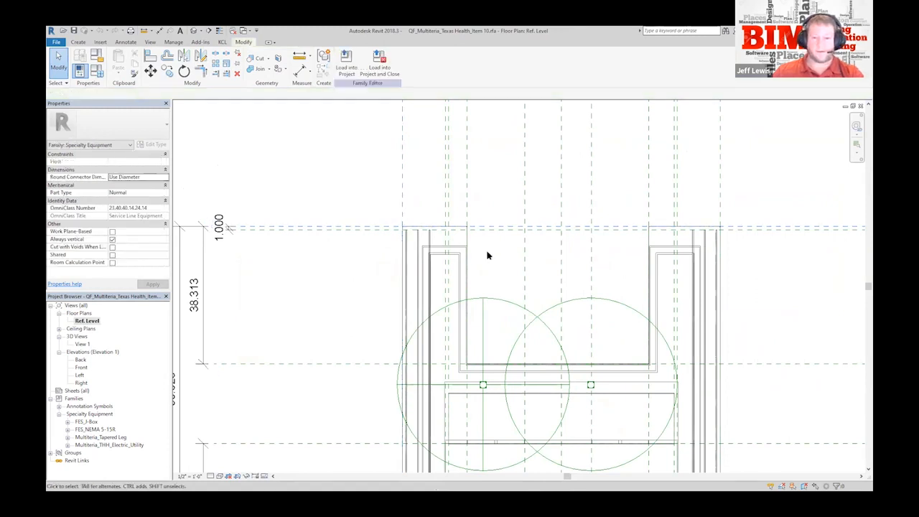
pyautogui.scroll(-4, 491, 260)
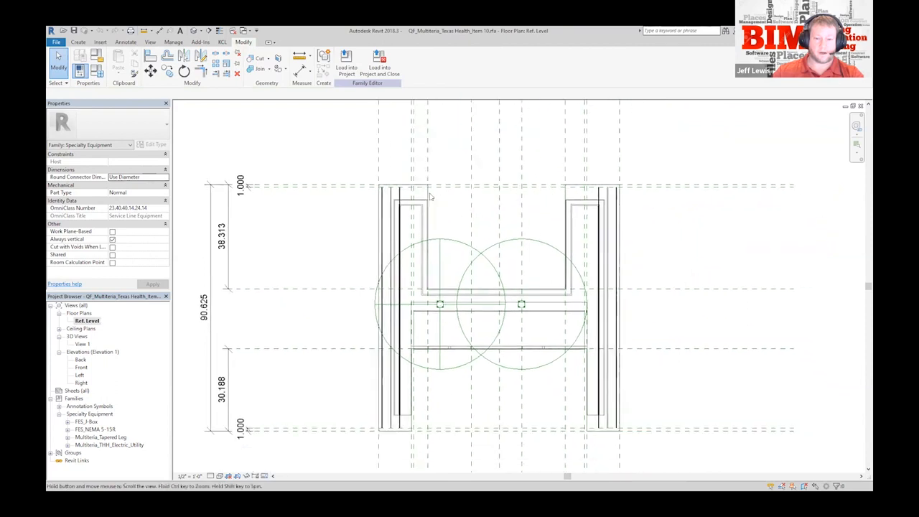
pyautogui.scroll(4, 363, 168)
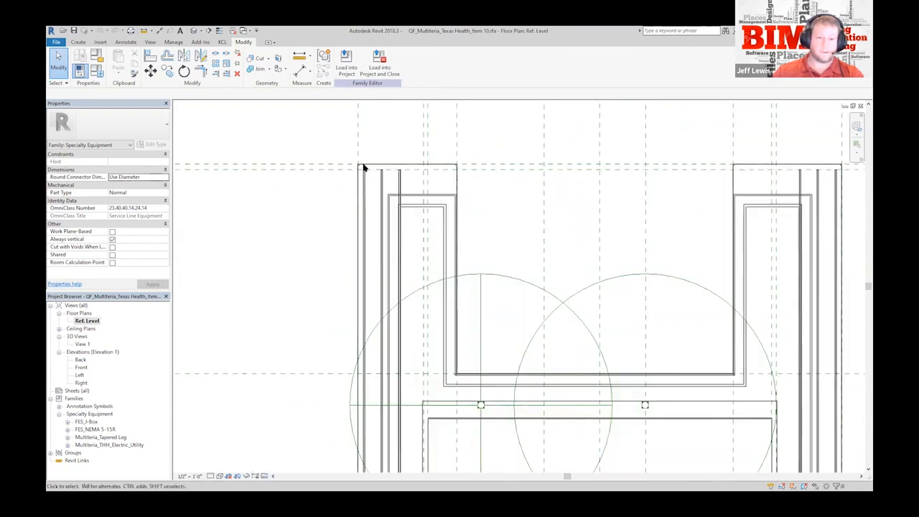
# Check the element visibility settings of the counter's base body extrusion in 3D View 1
pyautogui.doubleClick(82, 344)
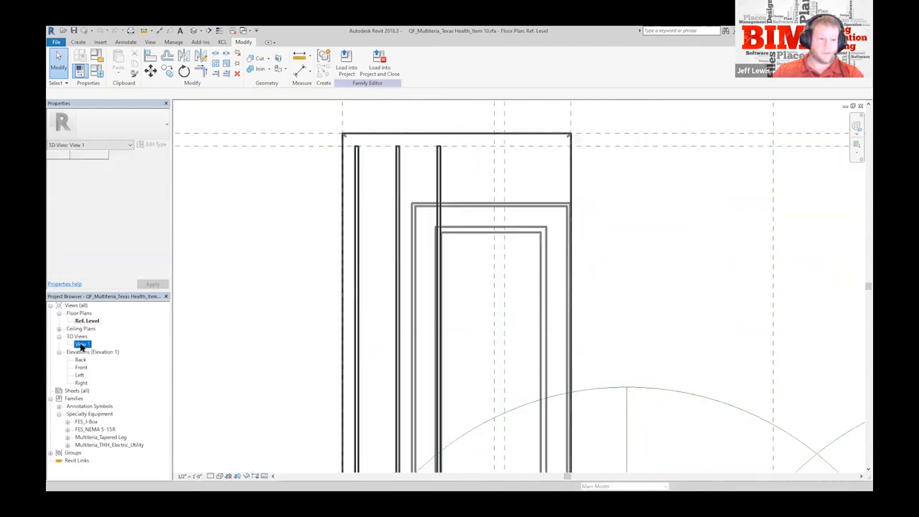
pyautogui.click(453, 240)
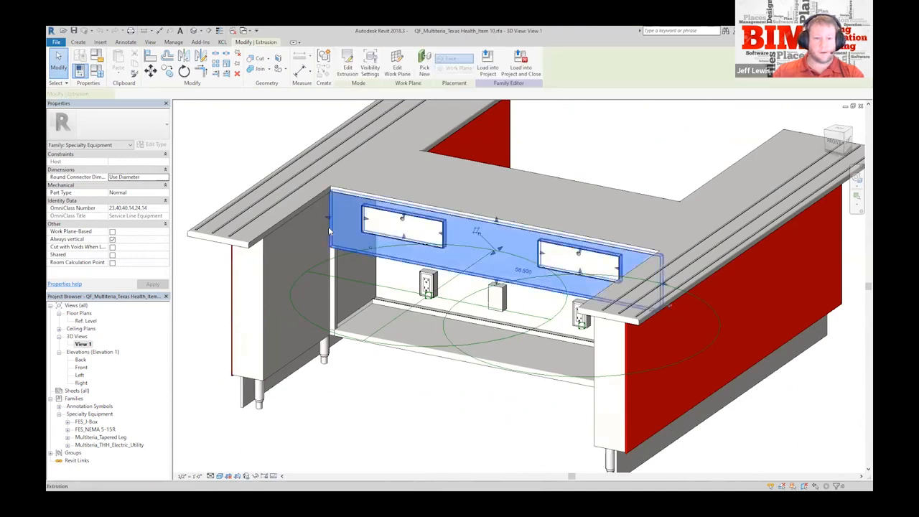
pyautogui.click(263, 259)
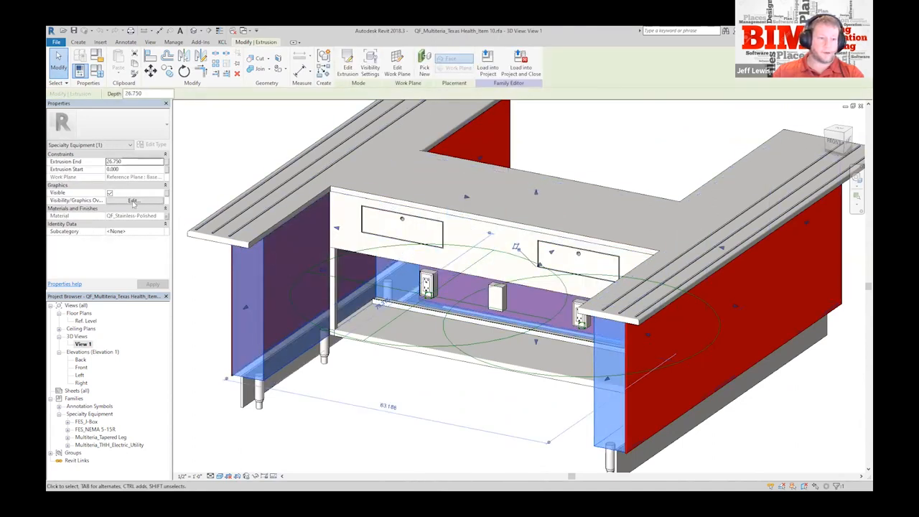
pyautogui.click(369, 61)
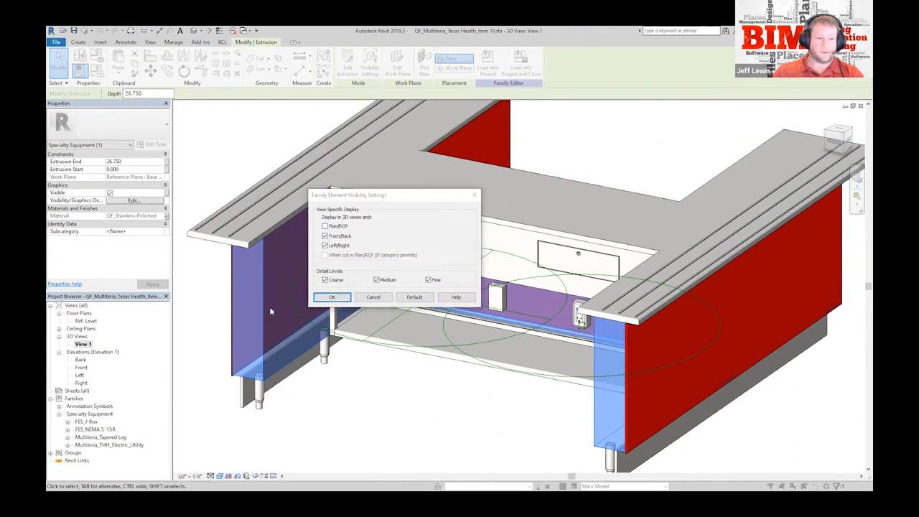
pyautogui.click(383, 295)
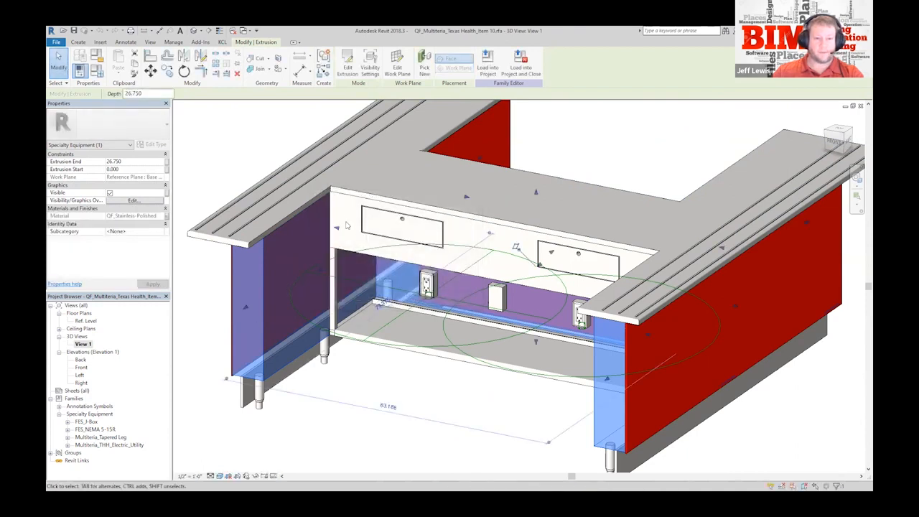
pyautogui.press('Escape')
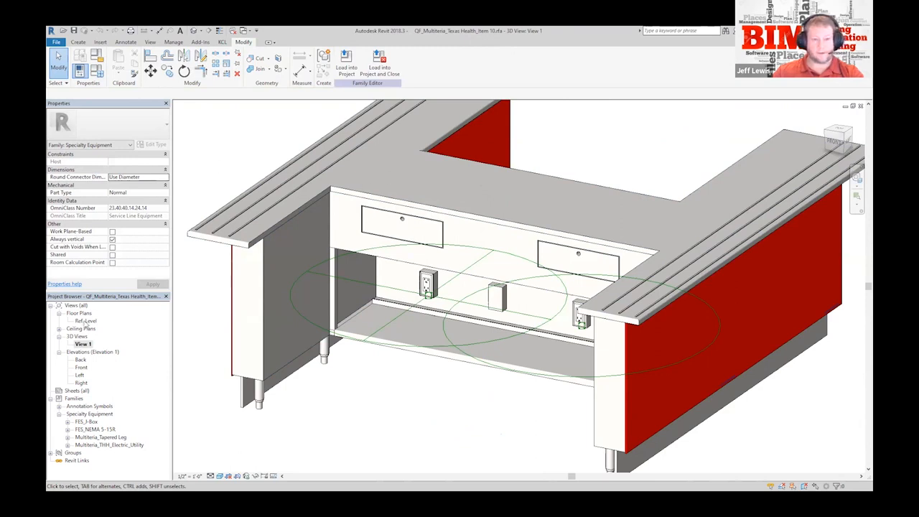
# Inspect the properties of the innermost tray slide line in the Ref. Level floor plan
pyautogui.doubleClick(86, 321)
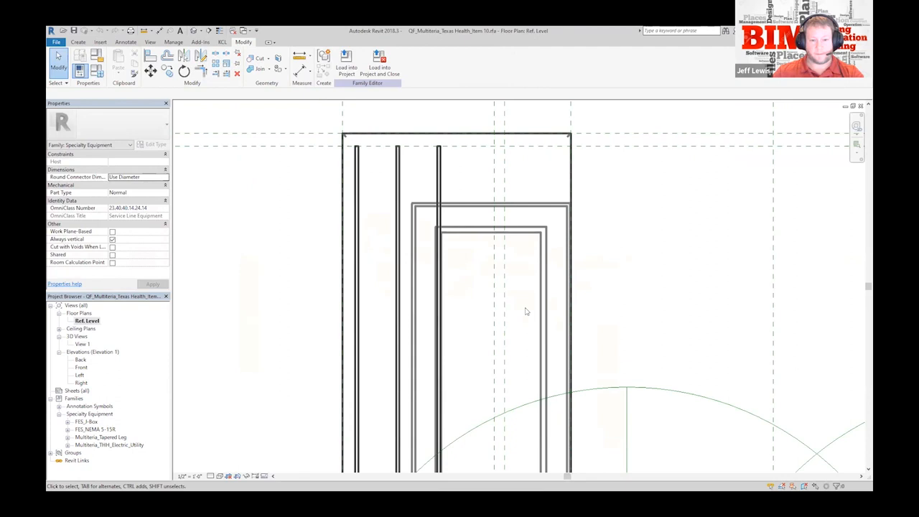
pyautogui.click(444, 213)
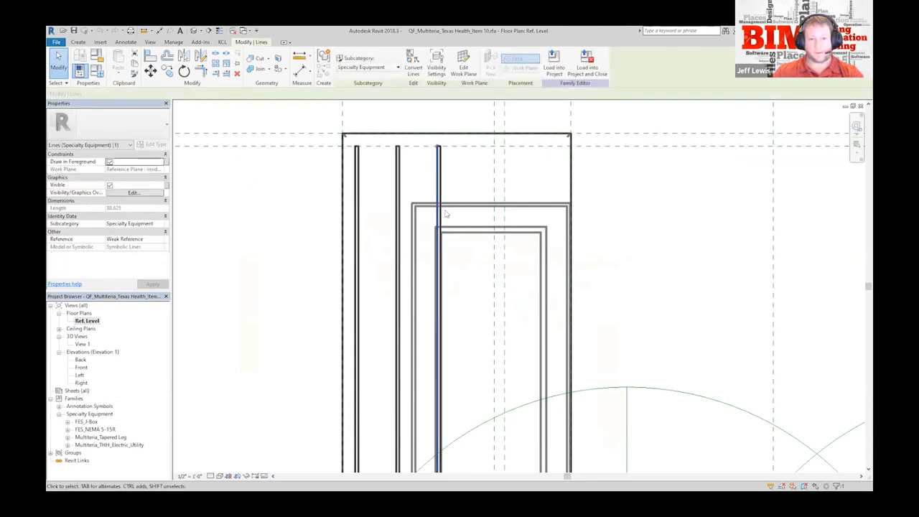
pyautogui.scroll(2, 444, 153)
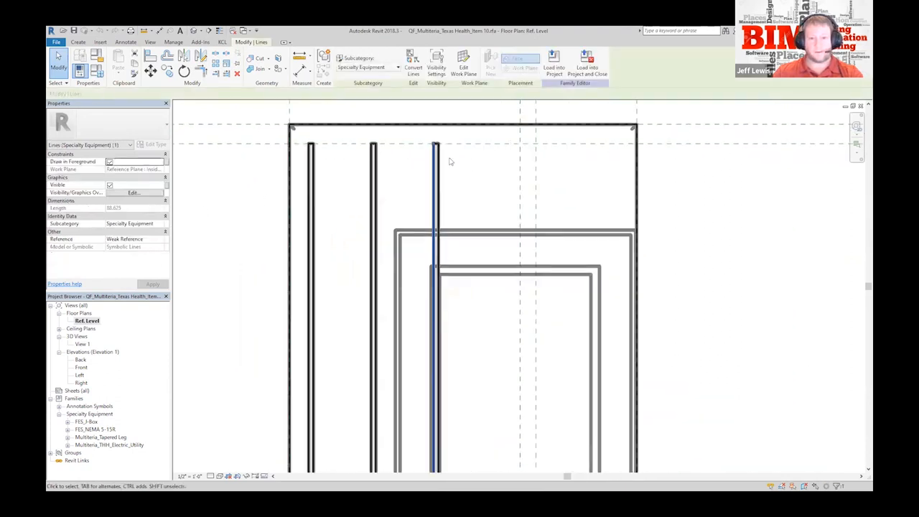
pyautogui.scroll(-3, 422, 201)
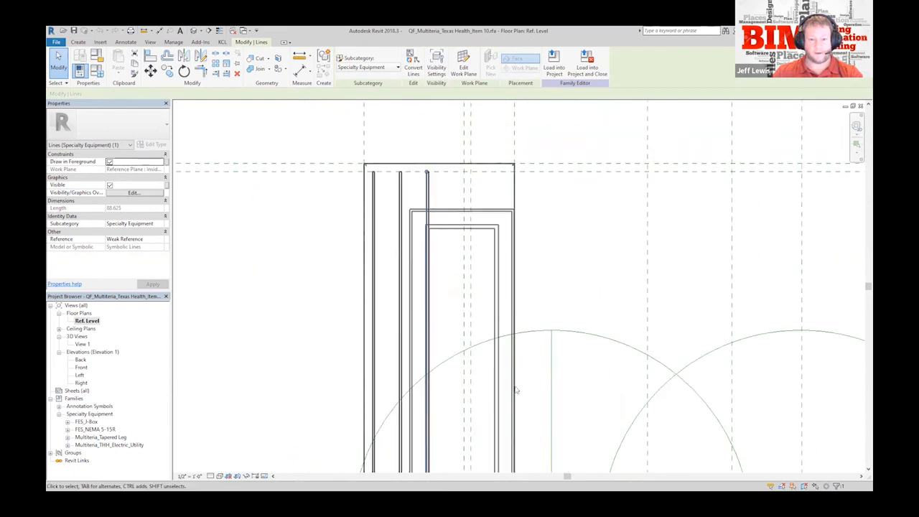
# Set the visual style of the Ref. Level floor plan to Hidden Line
pyautogui.click(219, 477)
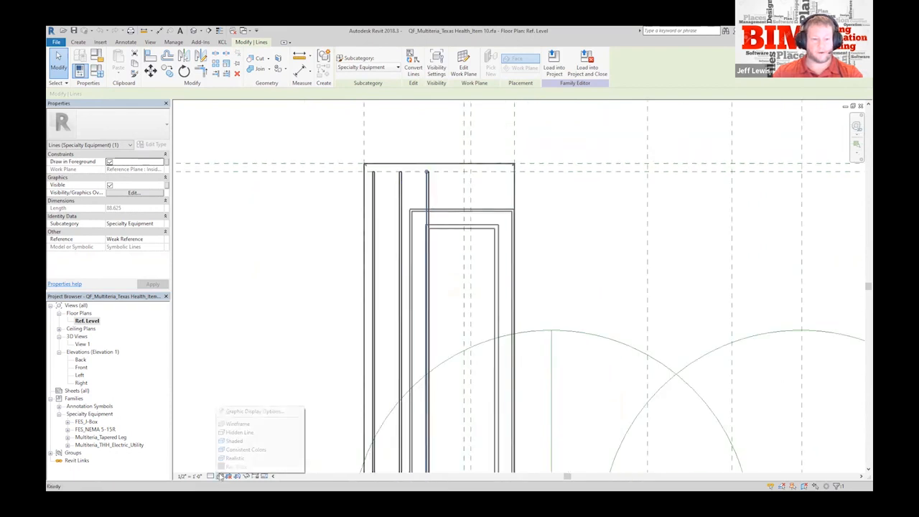
pyautogui.click(240, 432)
pyautogui.click(553, 236)
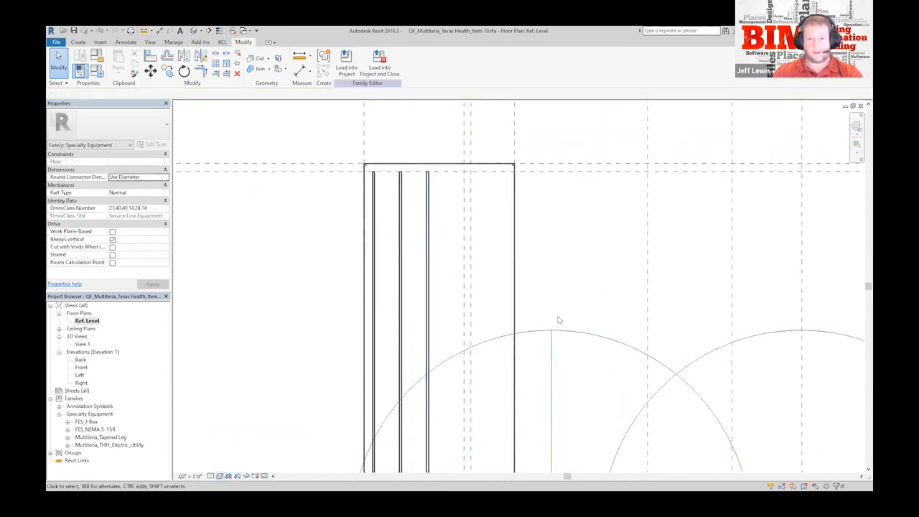
# Check the subcategory of the innermost tray slide line and locate the Symbolic Line tool
pyautogui.scroll(3, 431, 247)
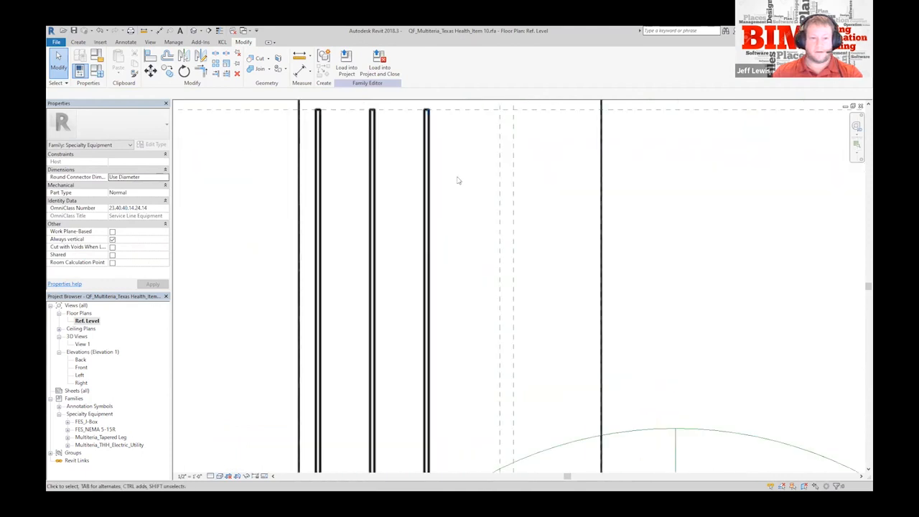
pyautogui.click(426, 155)
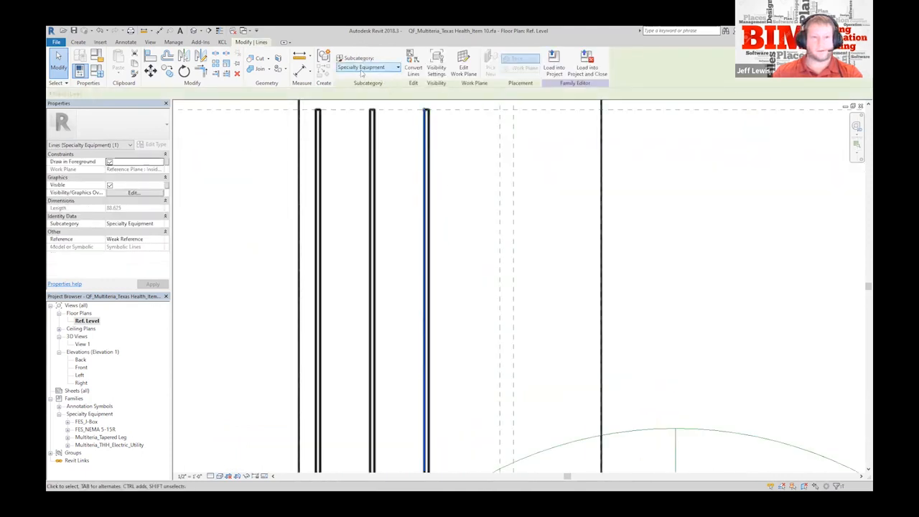
pyautogui.click(126, 41)
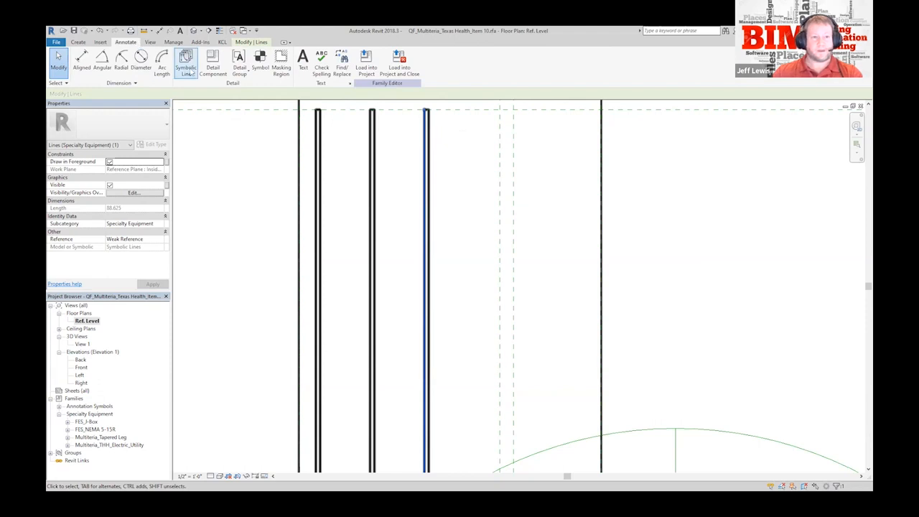
pyautogui.click(250, 42)
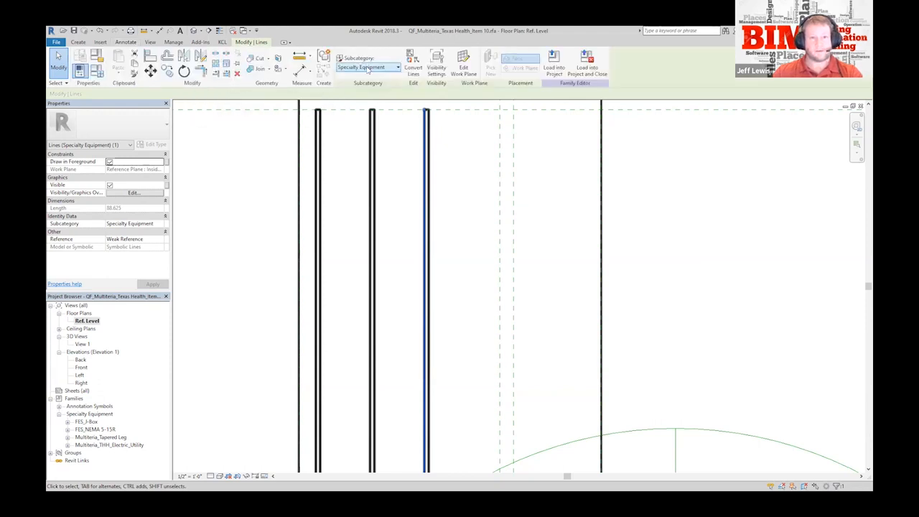
pyautogui.click(472, 200)
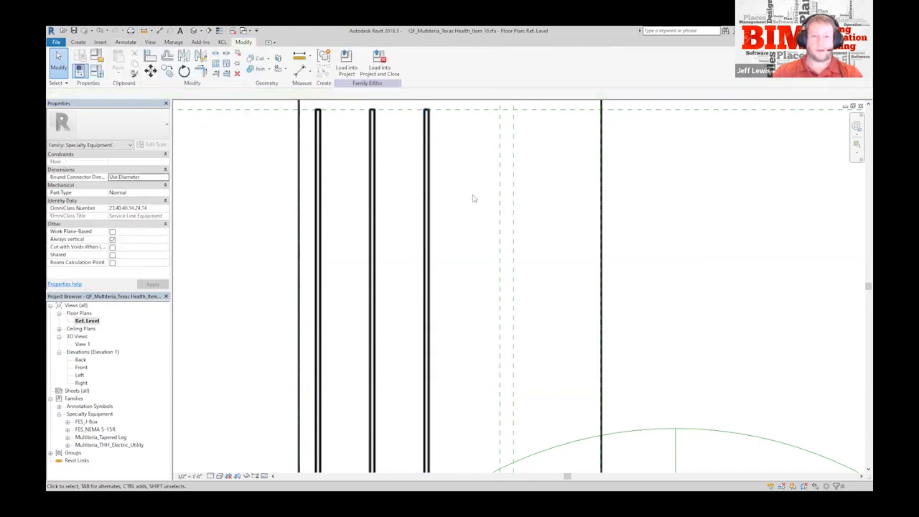
# Start the Symbolic Line tool and review the line subcategories available for the counter family
pyautogui.scroll(-3, 471, 198)
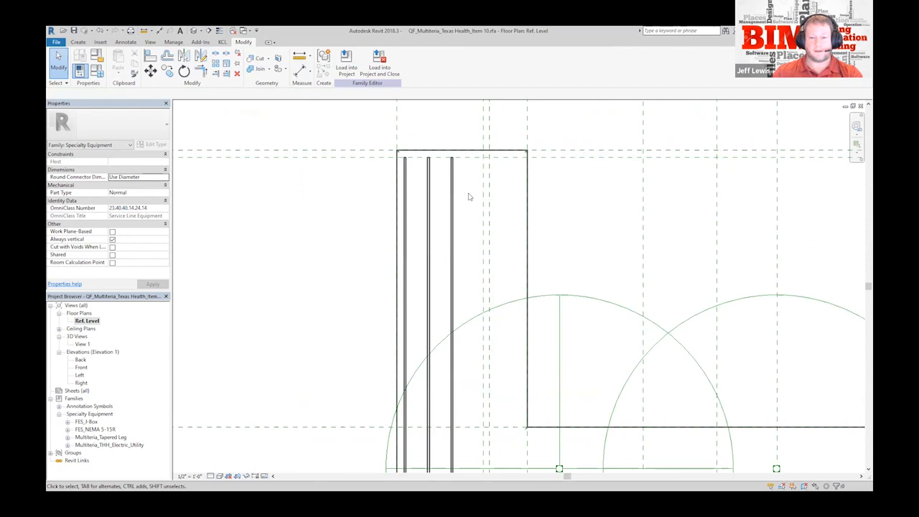
pyautogui.click(125, 42)
pyautogui.click(413, 67)
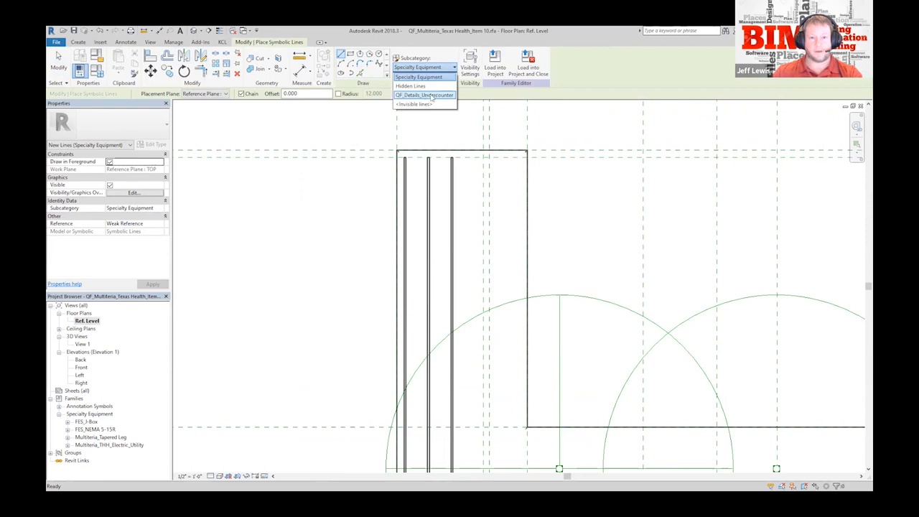
pyautogui.click(524, 139)
pyautogui.scroll(-4, 581, 237)
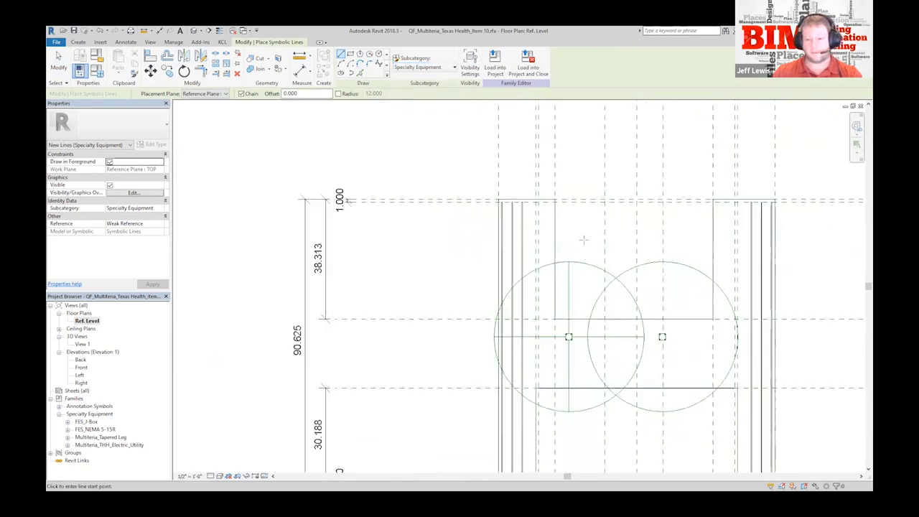
# Leave the Symbolic Line tool and inspect the properties of the right-hand electrical connector in the floor plan
pyautogui.moveTo(615, 272); pyautogui.dragTo(537, 186, button='middle')
pyautogui.press('Escape')
pyautogui.press('Escape')
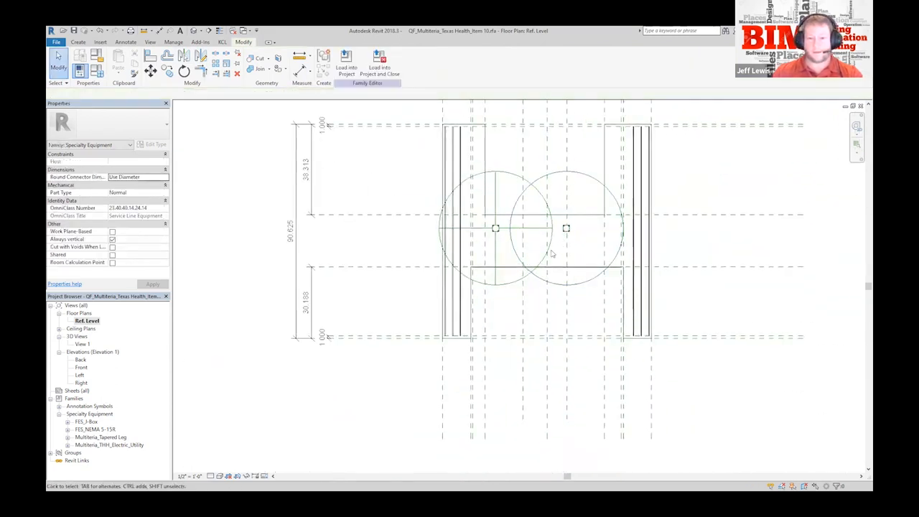
pyautogui.click(546, 252)
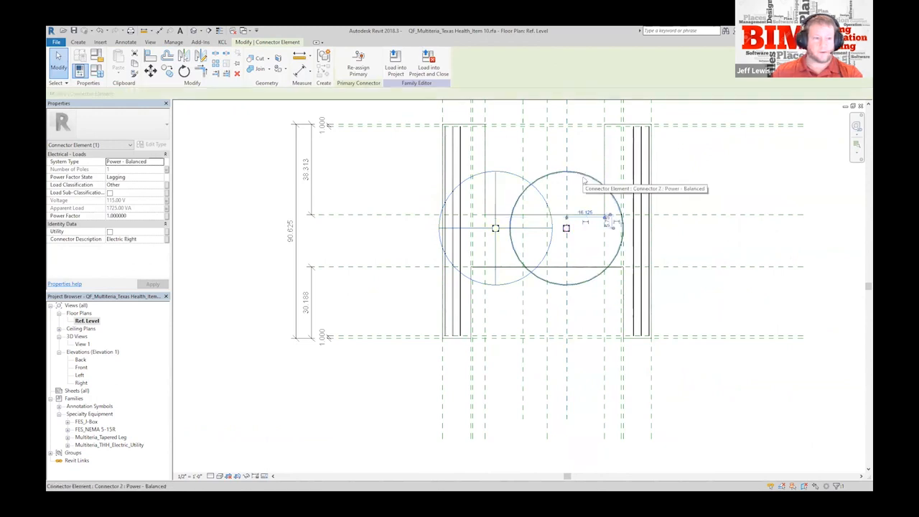
pyautogui.press('Escape')
# Review the Item 10 family's material, electrical, dimension and identity parameters in Family Types
pyautogui.click(98, 70)
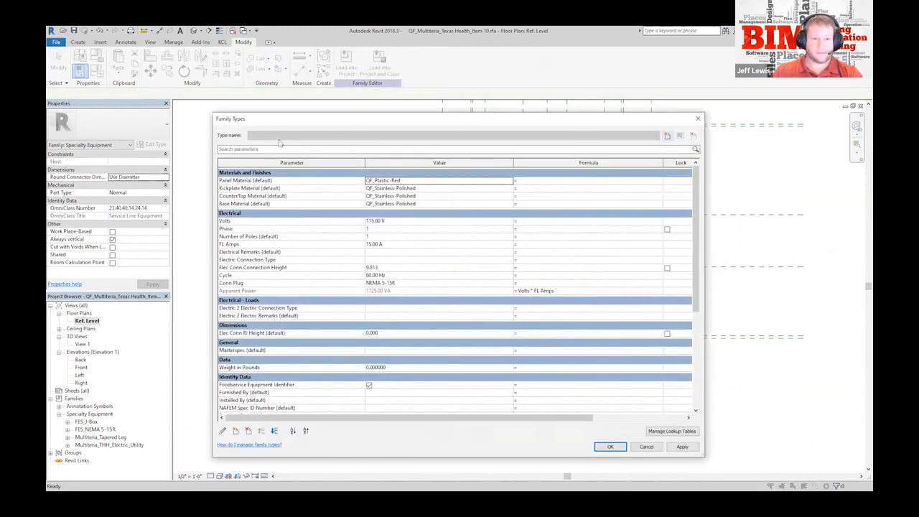
pyautogui.scroll(-1, 324, 287)
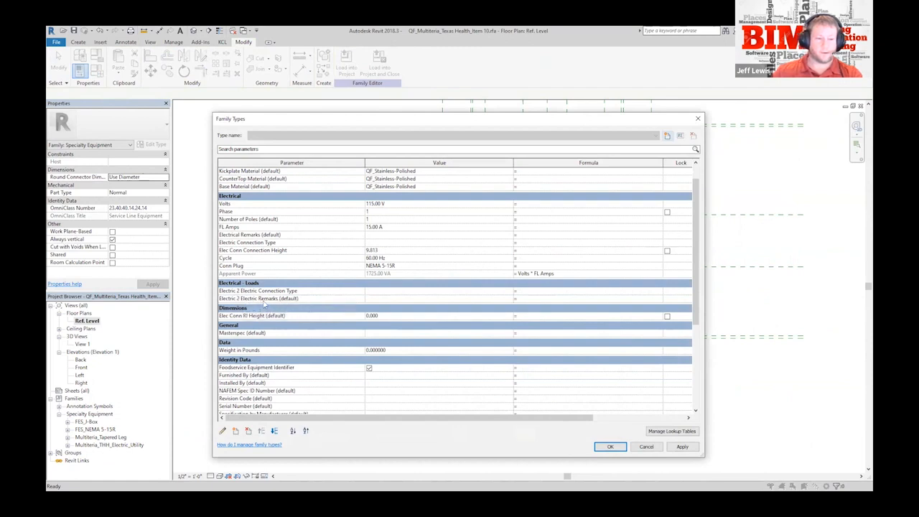
pyautogui.scroll(-1, 291, 356)
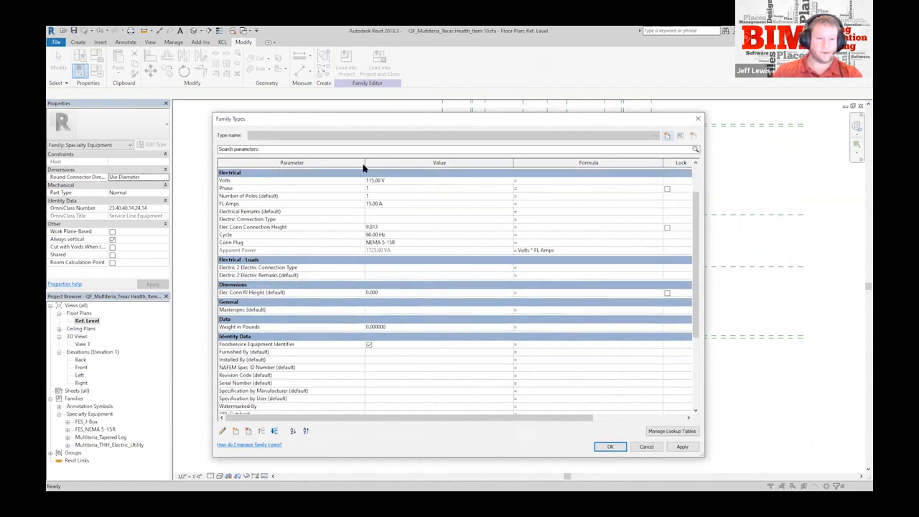
pyautogui.scroll(-3, 302, 244)
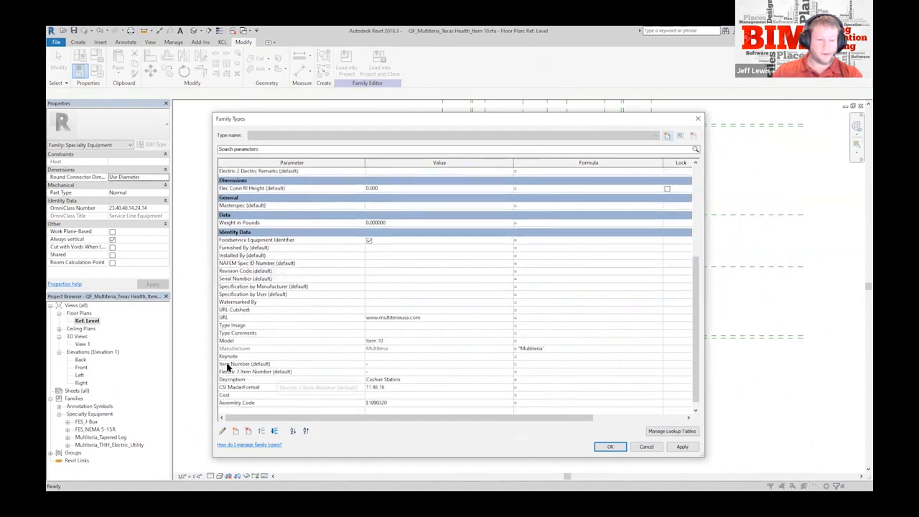
pyautogui.click(645, 447)
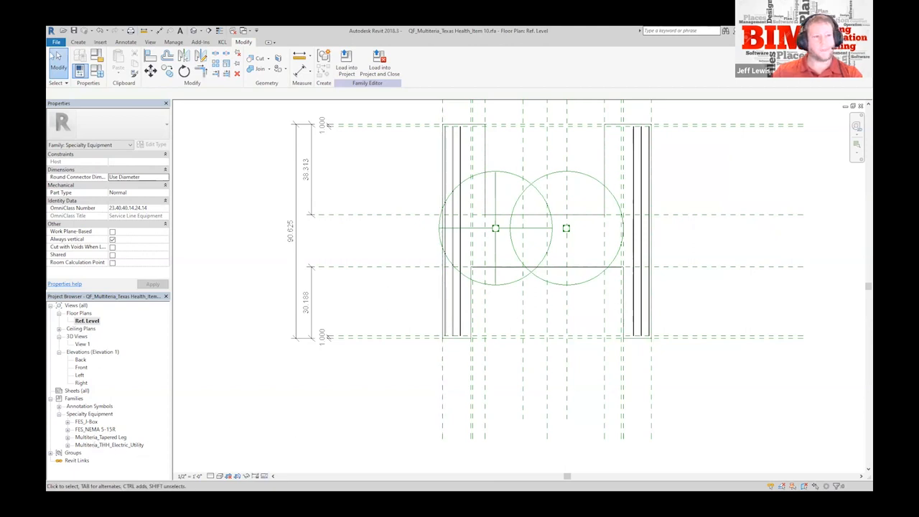
# Close the Item 10 family without saving changes and clear the counter selection in the Servery Project 3D view
pyautogui.click(56, 43)
pyautogui.click(76, 272)
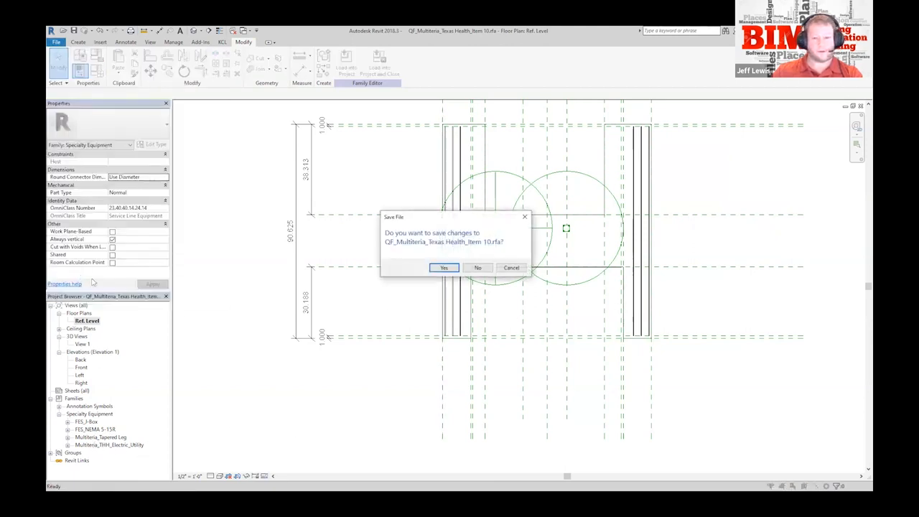
pyautogui.click(476, 267)
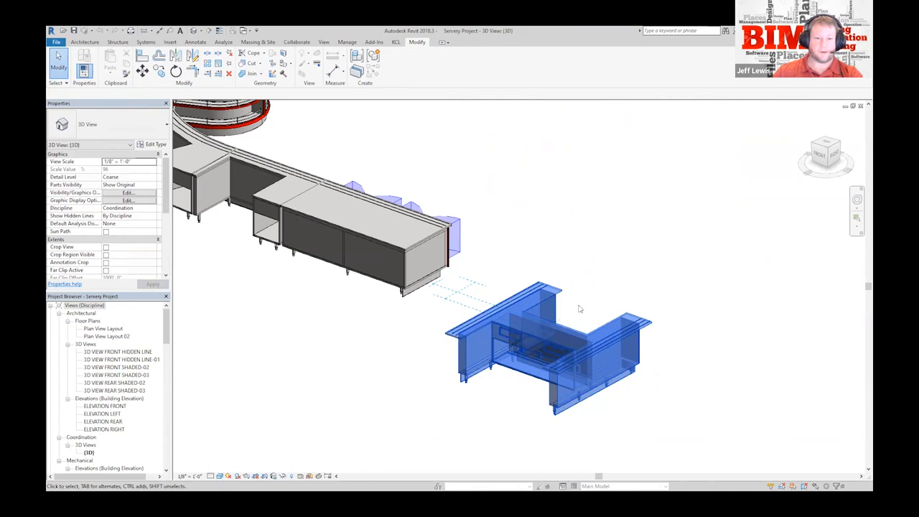
pyautogui.click(468, 224)
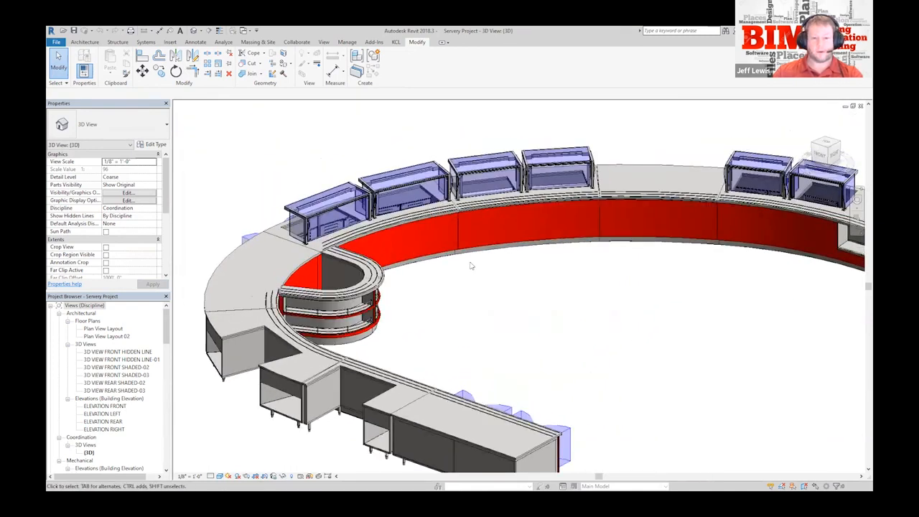
# Examine the Item 3 and Item 4 counters of the curved serving line from the front and rear in 3D
pyautogui.click(524, 229)
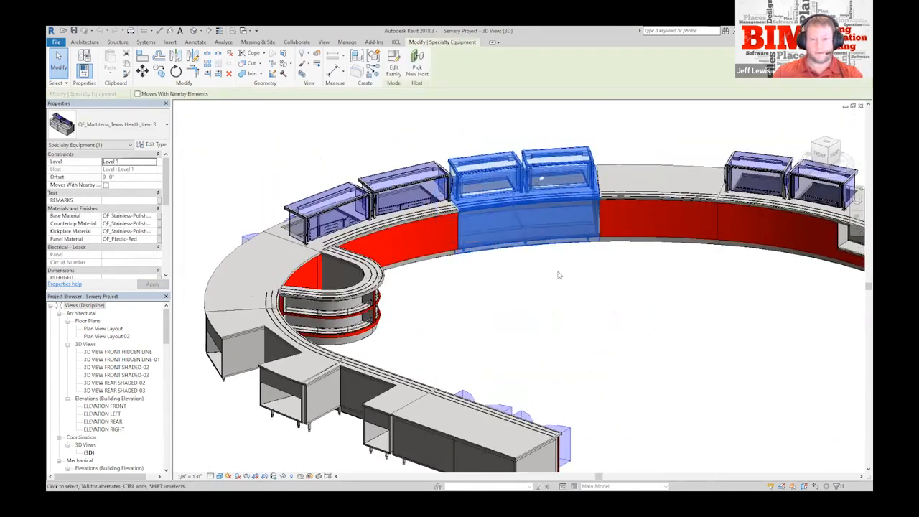
pyautogui.click(620, 125)
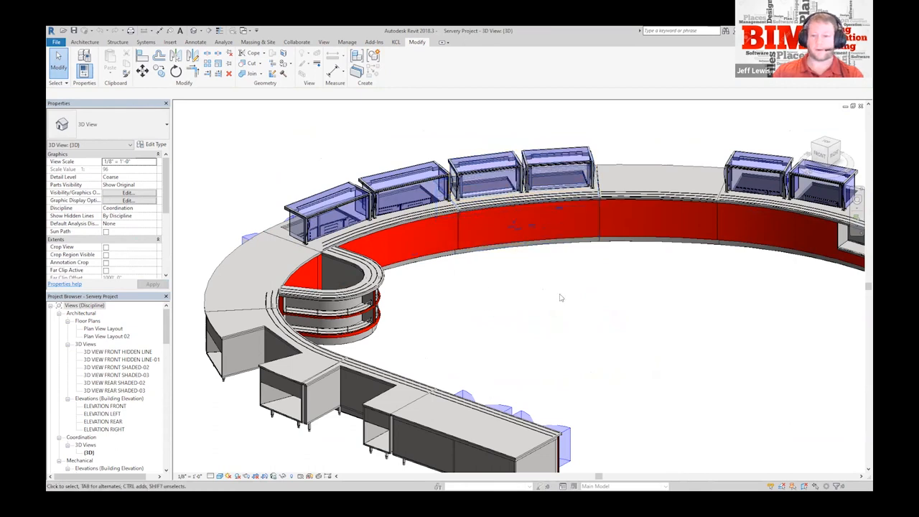
pyautogui.keyDown('shift'); pyautogui.moveTo(484, 277); pyautogui.dragTo(640, 263, button='middle'); pyautogui.keyUp('shift')
pyautogui.click(370, 446)
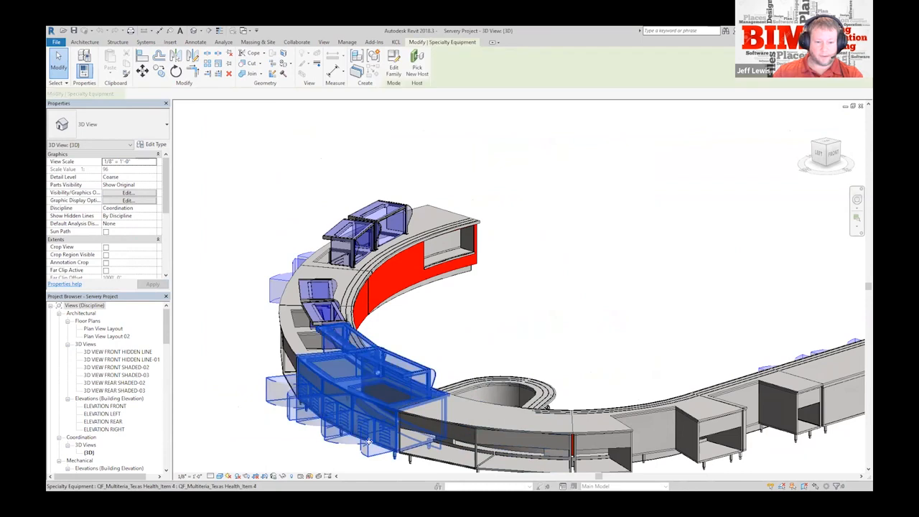
pyautogui.scroll(3, 287, 409)
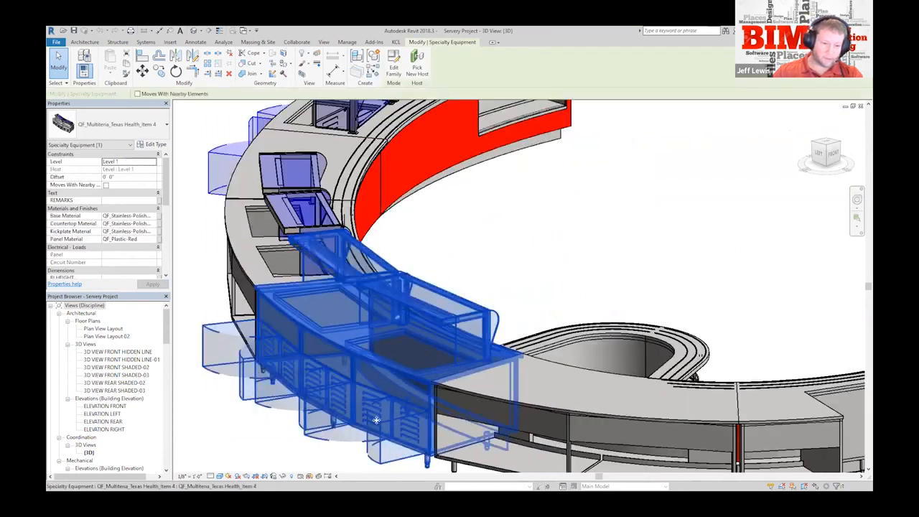
pyautogui.scroll(-1, 362, 413)
pyautogui.keyDown('shift'); pyautogui.moveTo(572, 223); pyautogui.dragTo(602, 309, button='middle'); pyautogui.keyUp('shift')
pyautogui.press('Escape')
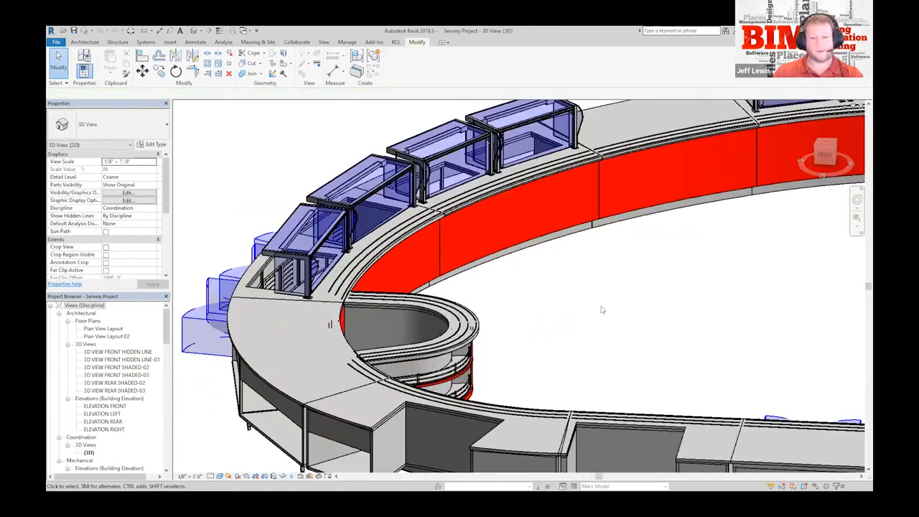
# Open the family of the curved Item 3 counter for editing and view it in 3D
pyautogui.scroll(-3, 612, 299)
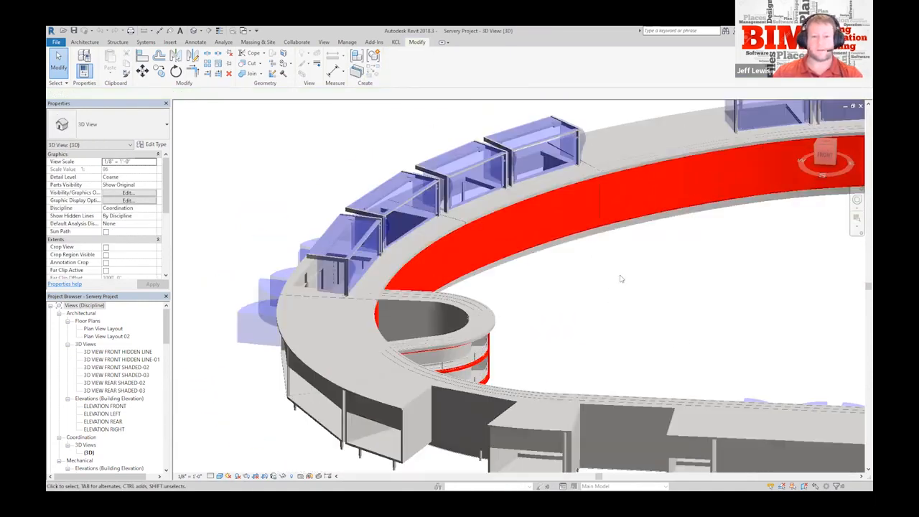
pyautogui.scroll(3, 580, 312)
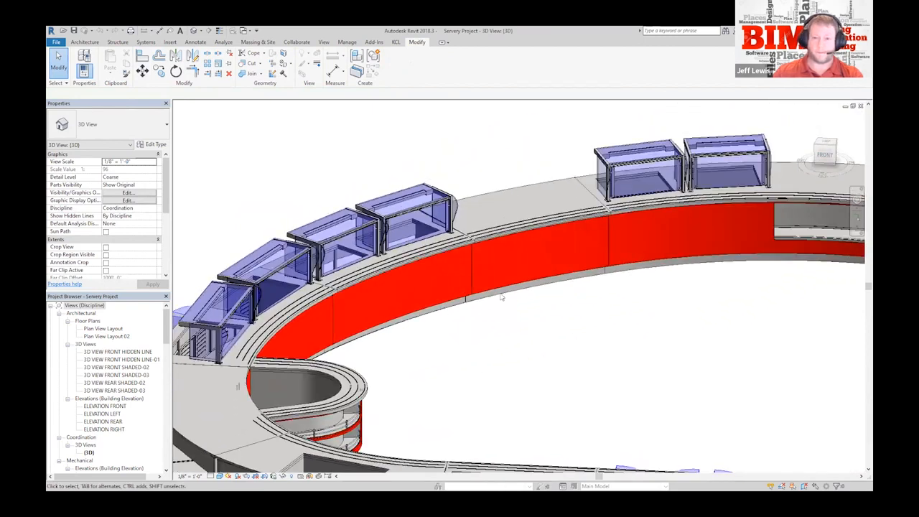
pyautogui.click(422, 256)
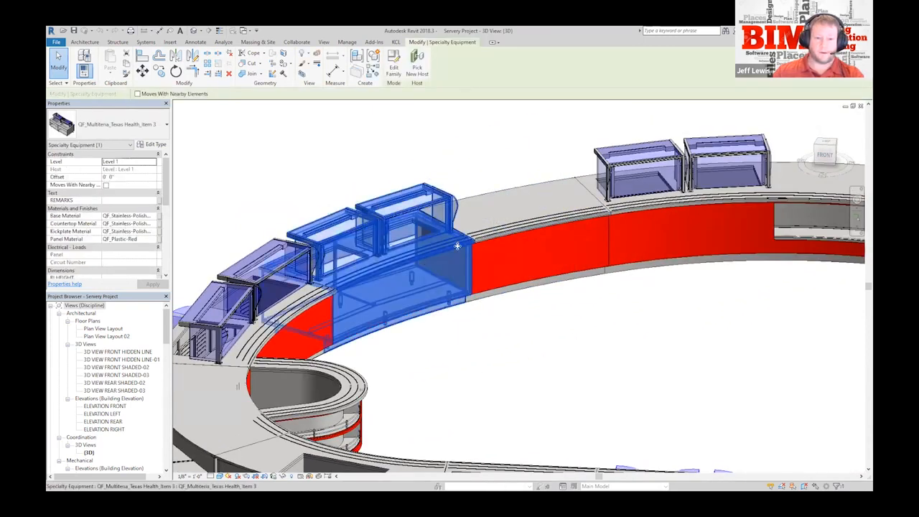
pyautogui.click(396, 68)
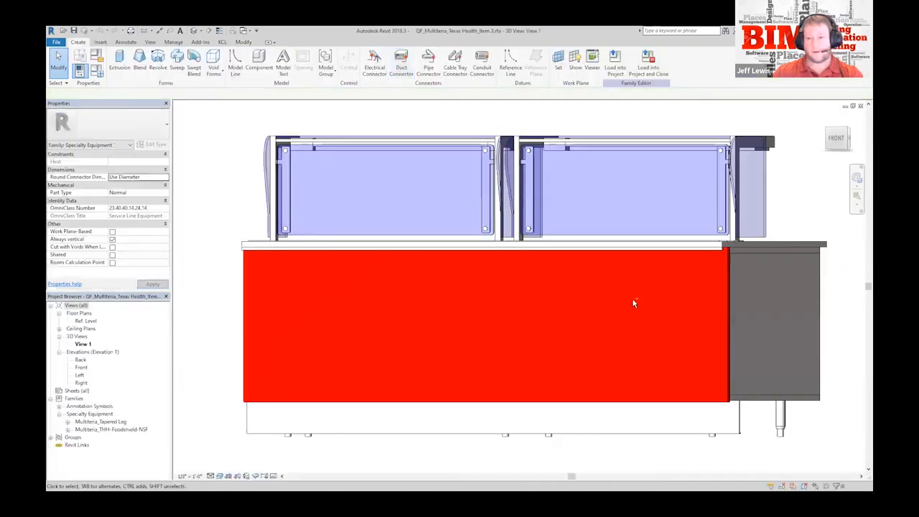
pyautogui.keyDown('shift'); pyautogui.moveTo(621, 311); pyautogui.dragTo(665, 375, button='middle'); pyautogui.keyUp('shift')
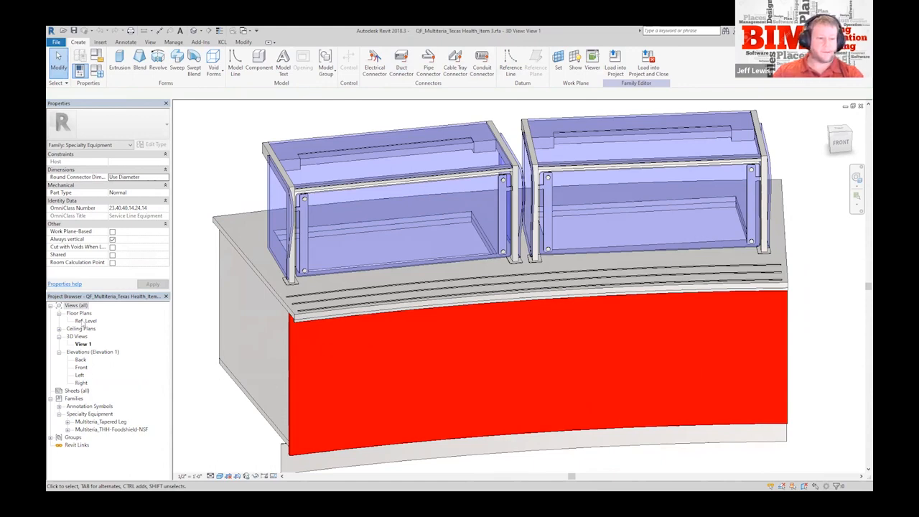
# Inspect the TOP reference plane and the nested foodshield's properties in the Left elevation
pyautogui.doubleClick(79, 375)
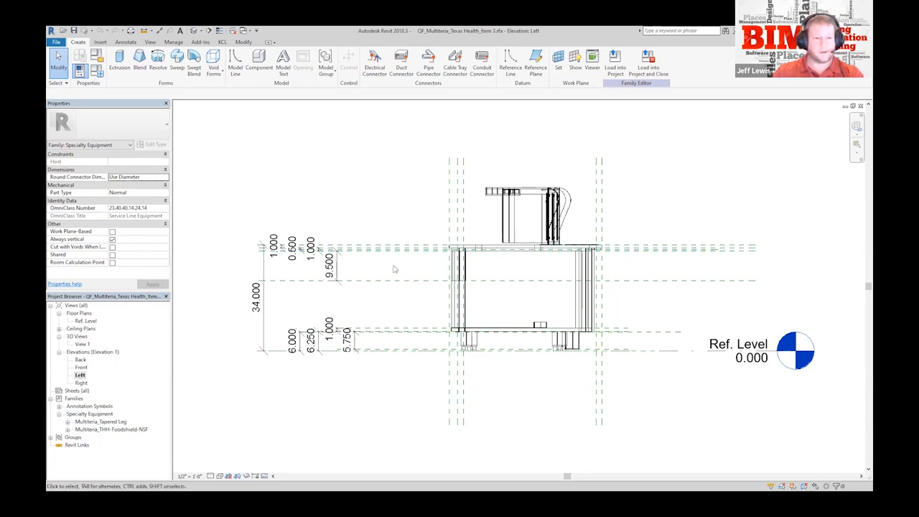
pyautogui.scroll(3, 397, 267)
pyautogui.click(421, 233)
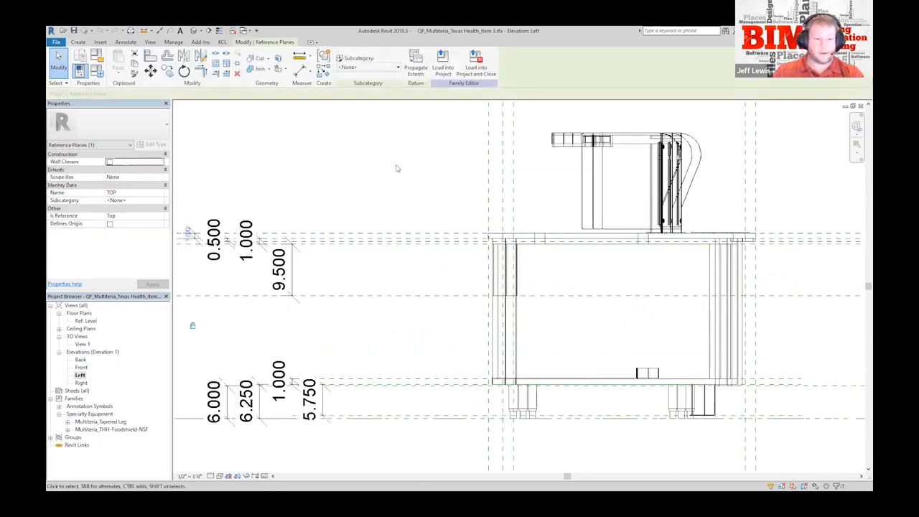
pyautogui.click(587, 166)
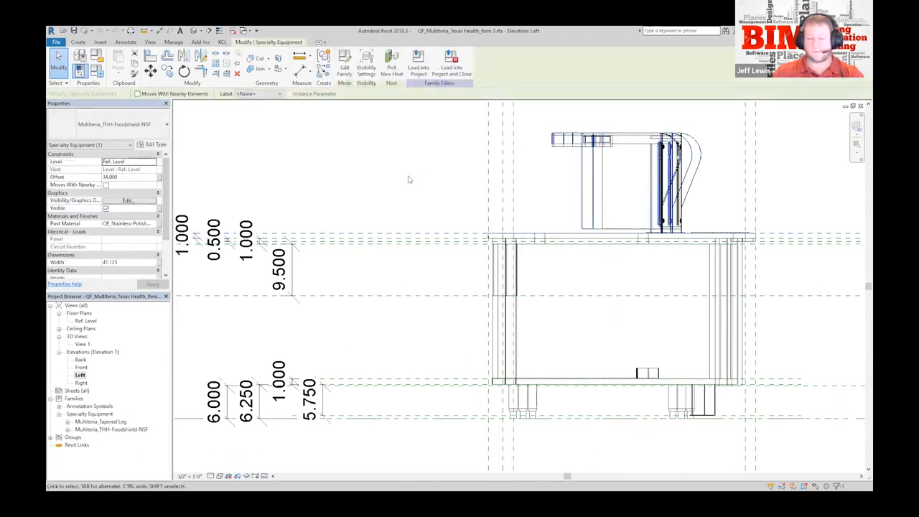
pyautogui.click(411, 204)
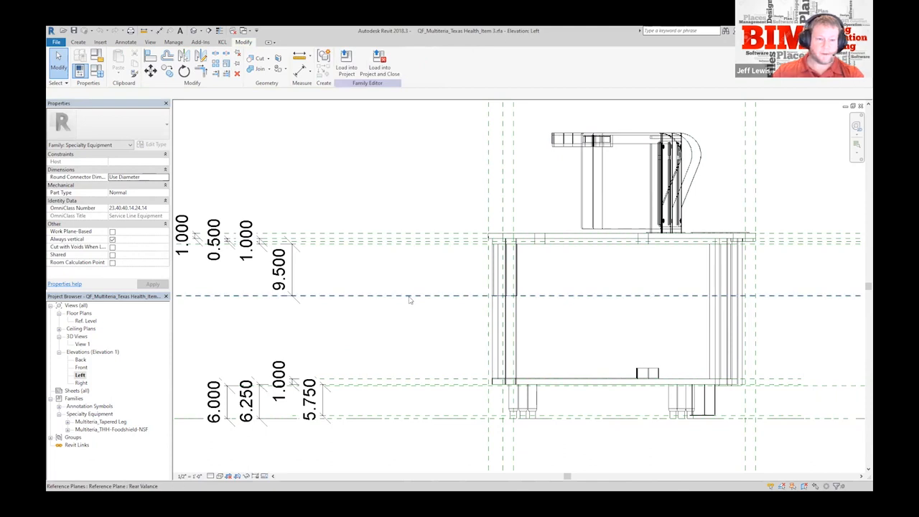
# Check the name of the Rear Valance reference plane and the properties of the nested tapered leg
pyautogui.click(409, 297)
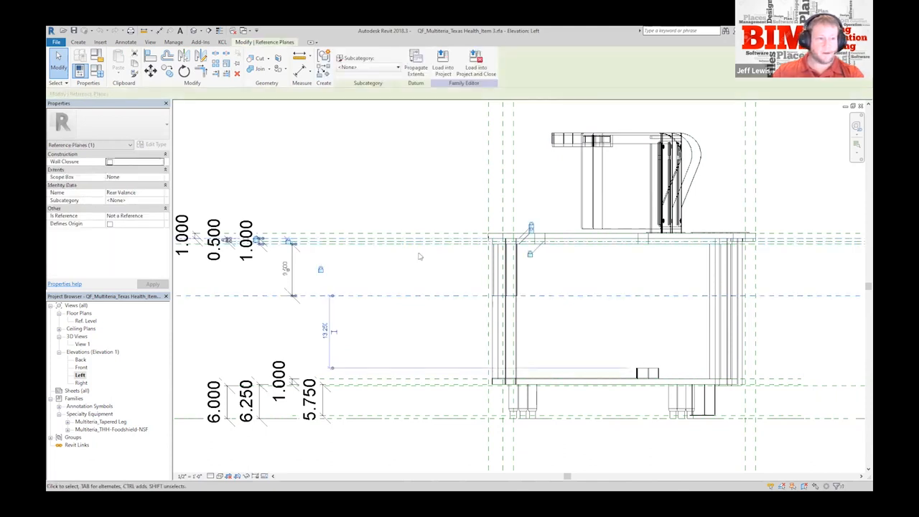
pyautogui.click(420, 256)
pyautogui.click(404, 296)
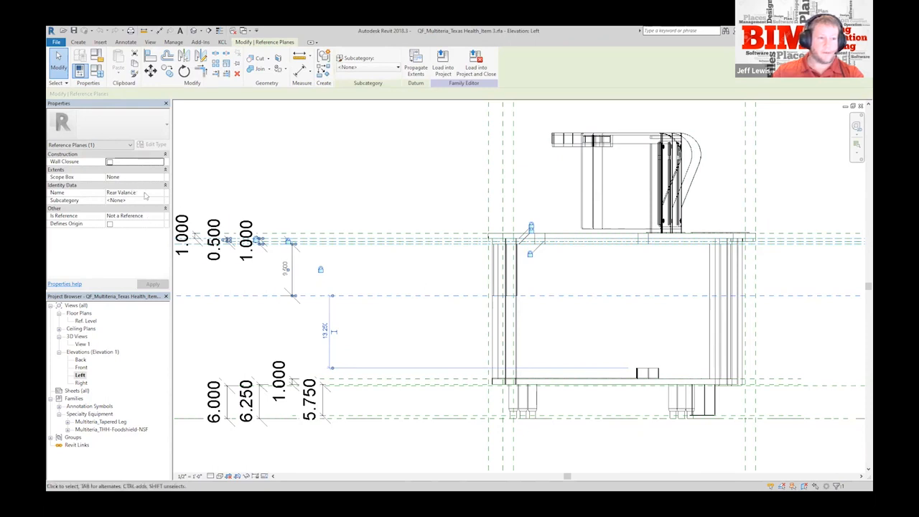
pyautogui.click(391, 277)
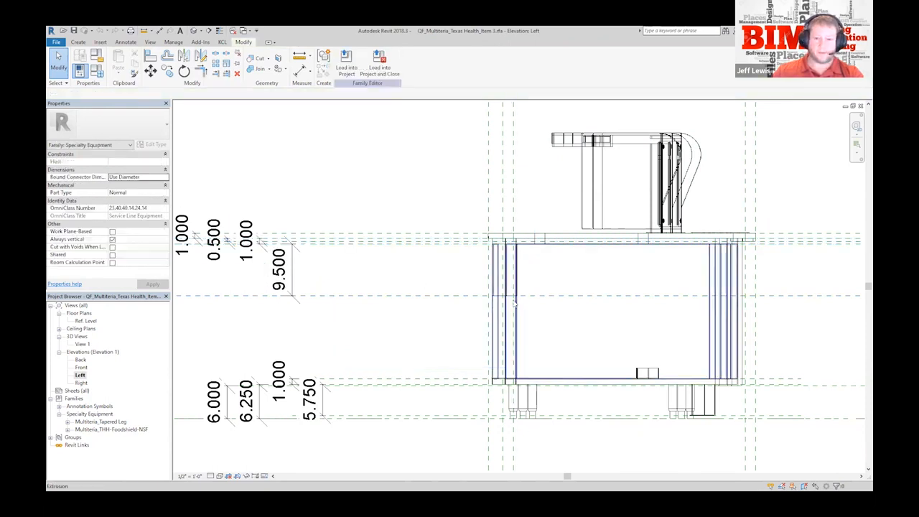
pyautogui.click(524, 396)
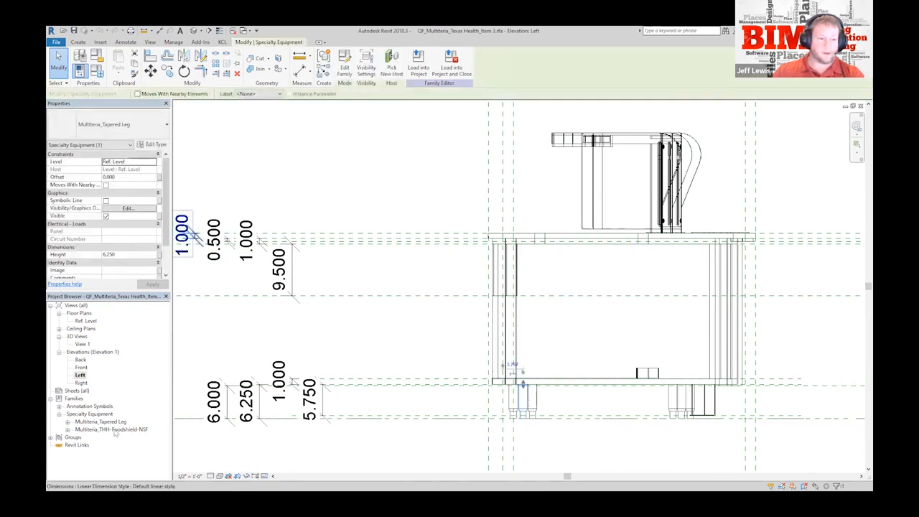
pyautogui.click(375, 347)
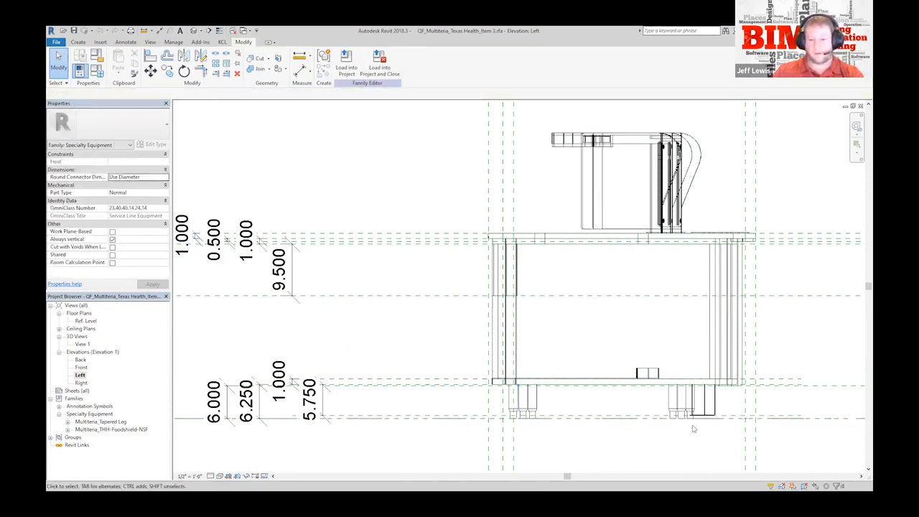
# Examine the counter body and bottom shelf extrusions from the rear in 3D View 1, and return to the front
pyautogui.doubleClick(82, 343)
pyautogui.keyDown('shift'); pyautogui.moveTo(431, 332); pyautogui.dragTo(688, 316, button='middle'); pyautogui.keyUp('shift')
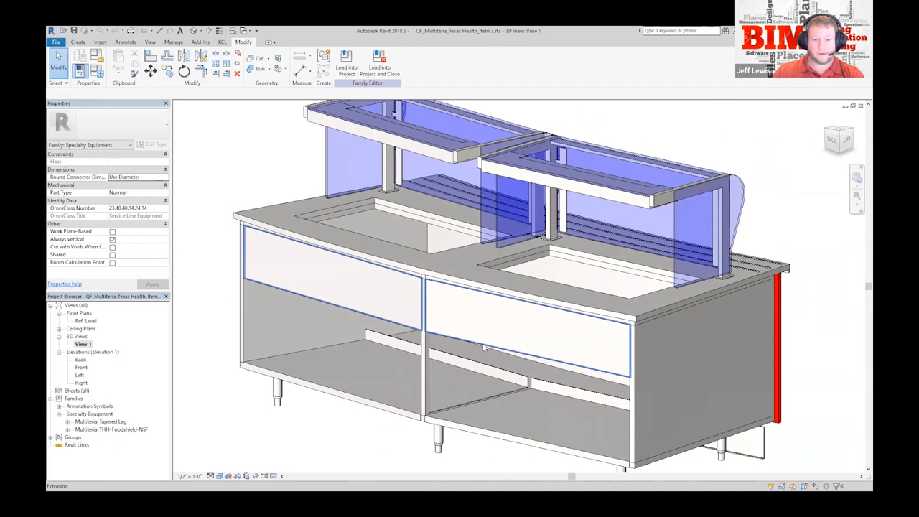
pyautogui.click(291, 253)
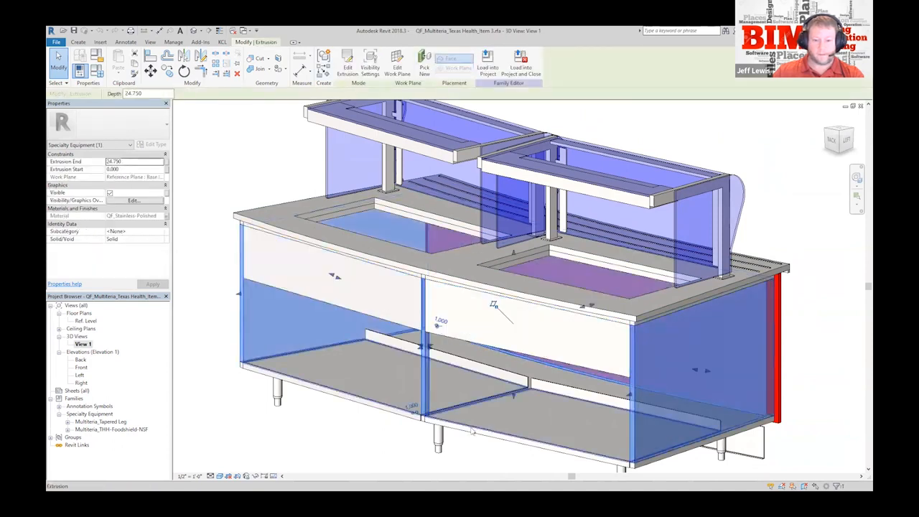
pyautogui.click(482, 428)
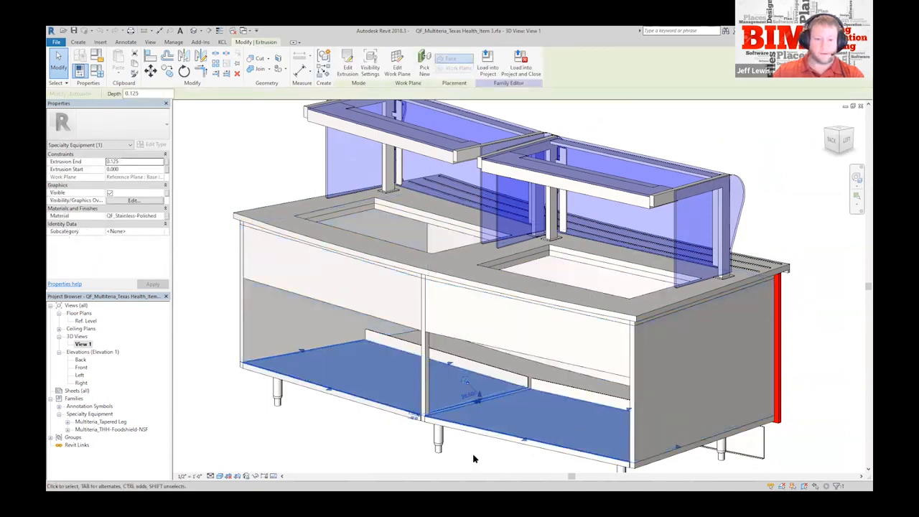
pyautogui.press('Escape')
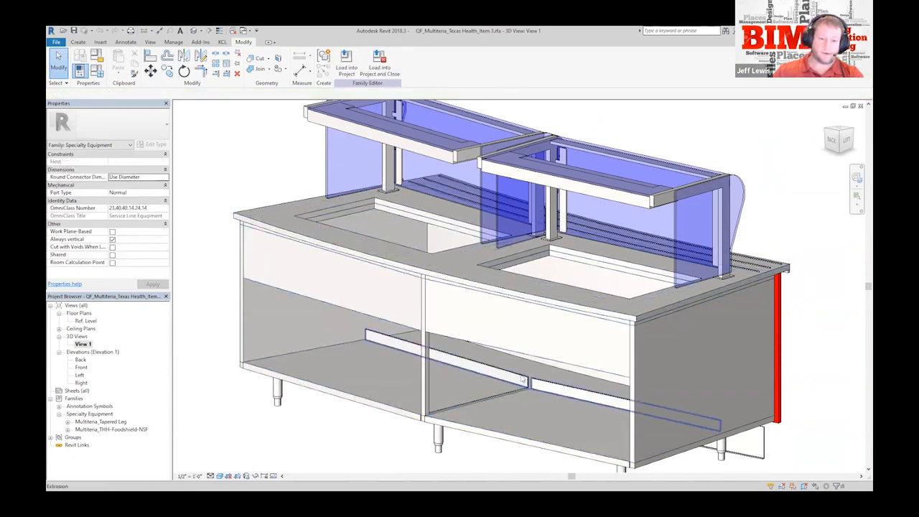
pyautogui.click(522, 381)
pyautogui.click(525, 414)
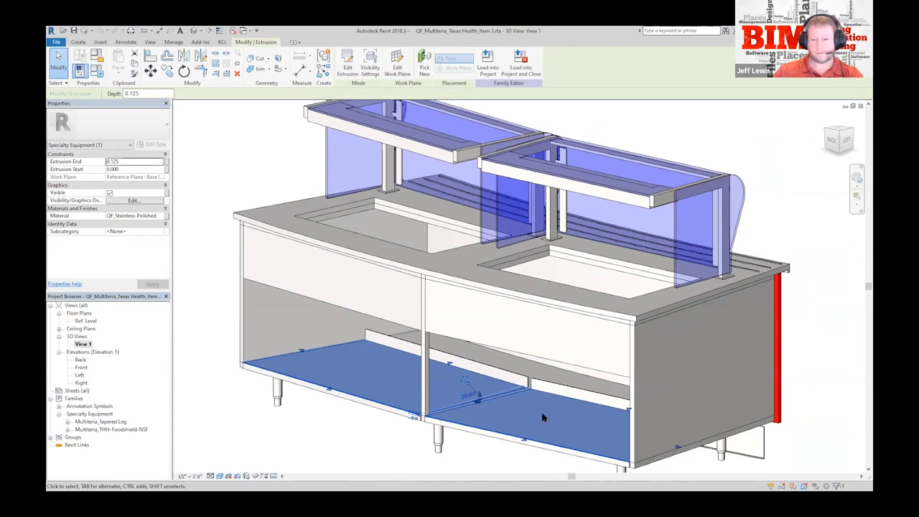
pyautogui.press('Escape')
pyautogui.keyDown('shift'); pyautogui.moveTo(680, 349); pyautogui.dragTo(500, 324, button='middle'); pyautogui.keyUp('shift')
pyautogui.scroll(-2, 467, 353)
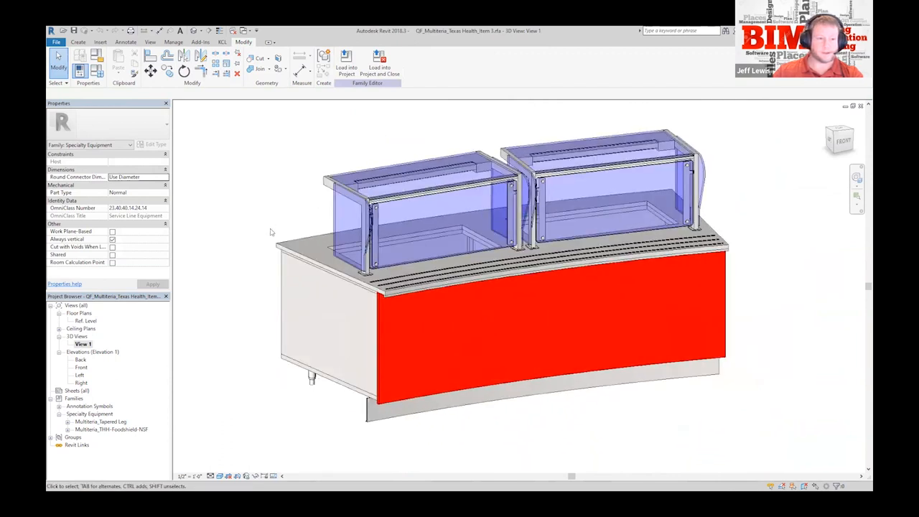
# Check the countertop extrusion's properties and review the Item 3 family's material and identity parameters in Family Types
pyautogui.click(314, 259)
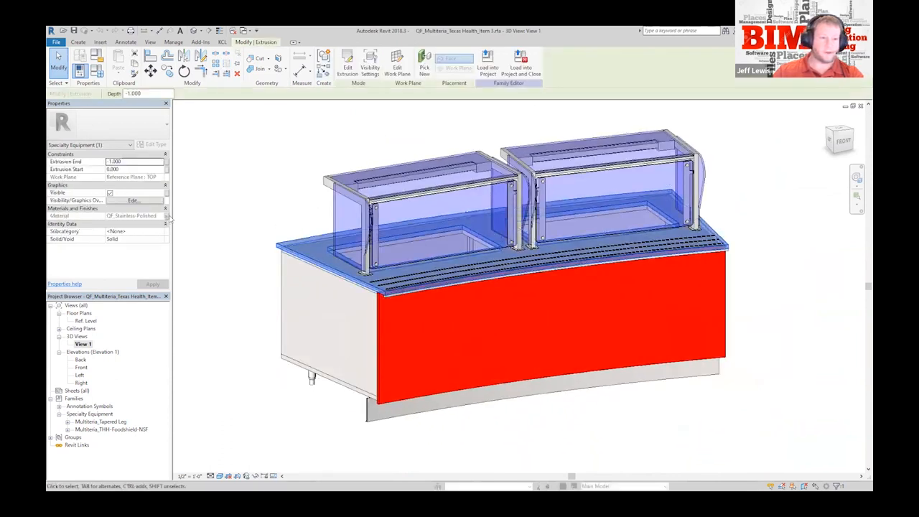
pyautogui.press('Escape')
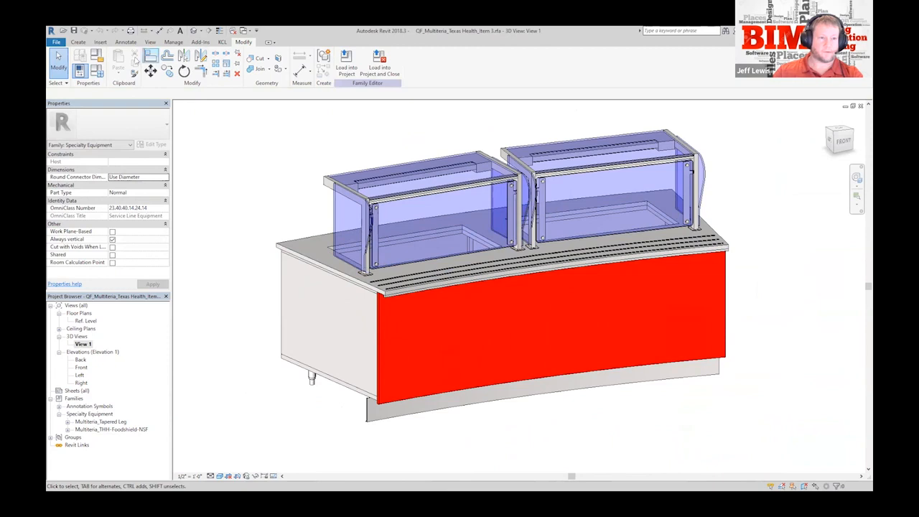
pyautogui.click(96, 70)
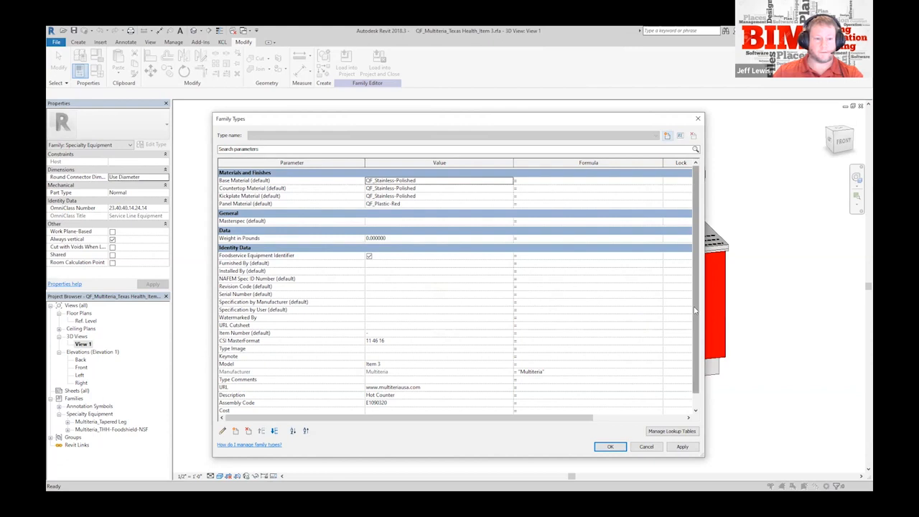
pyautogui.scroll(-1, 695, 337)
pyautogui.click(644, 446)
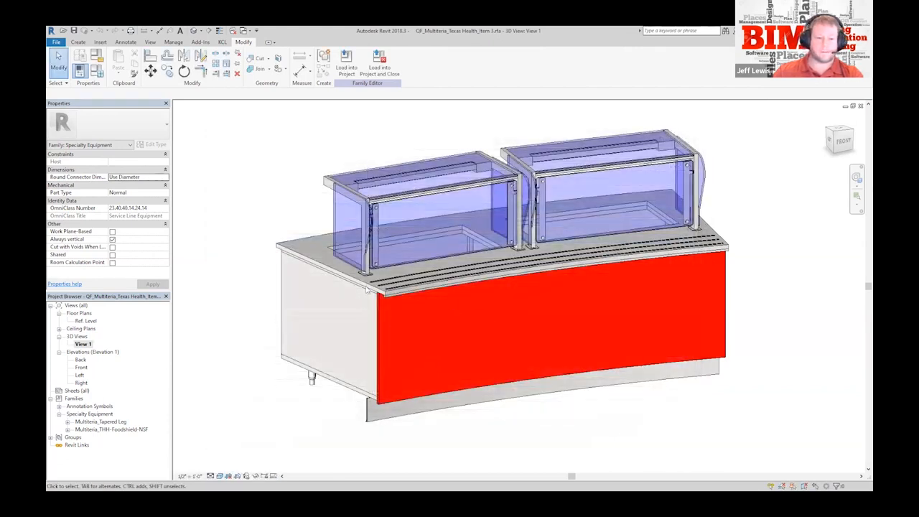
pyautogui.click(98, 74)
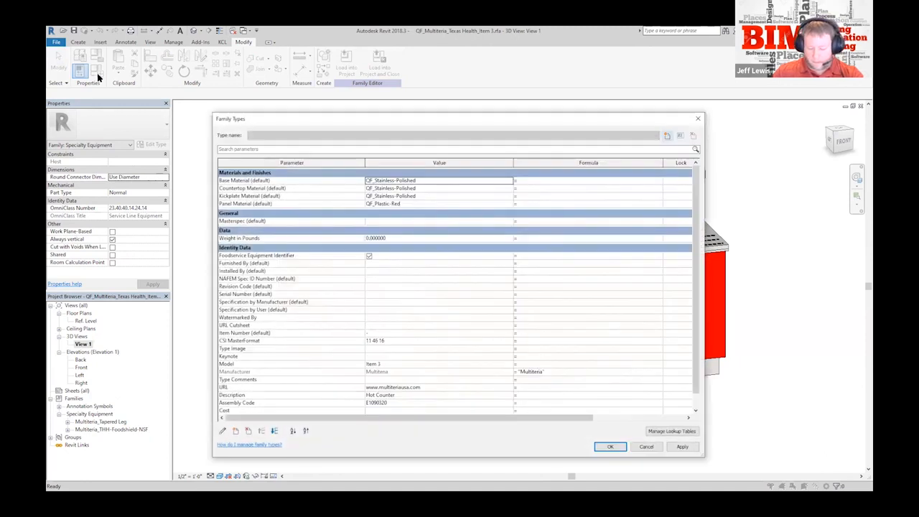
pyautogui.click(644, 447)
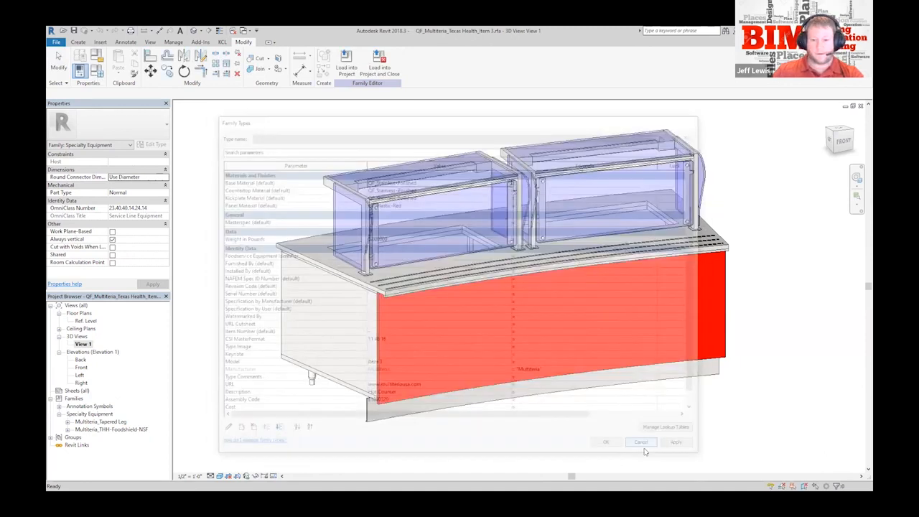
# Close the Item 3 family and open the family of the Item 5 counter in the servery project for editing
pyautogui.click(56, 42)
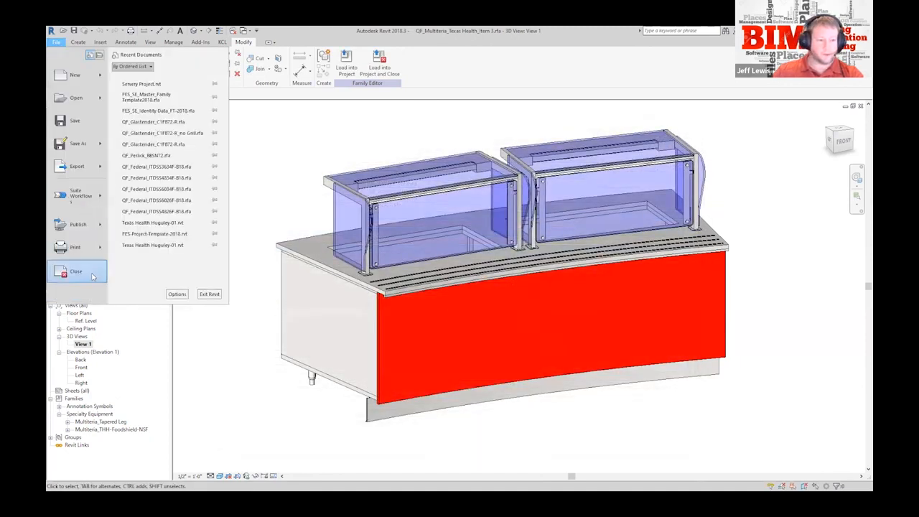
pyautogui.click(90, 273)
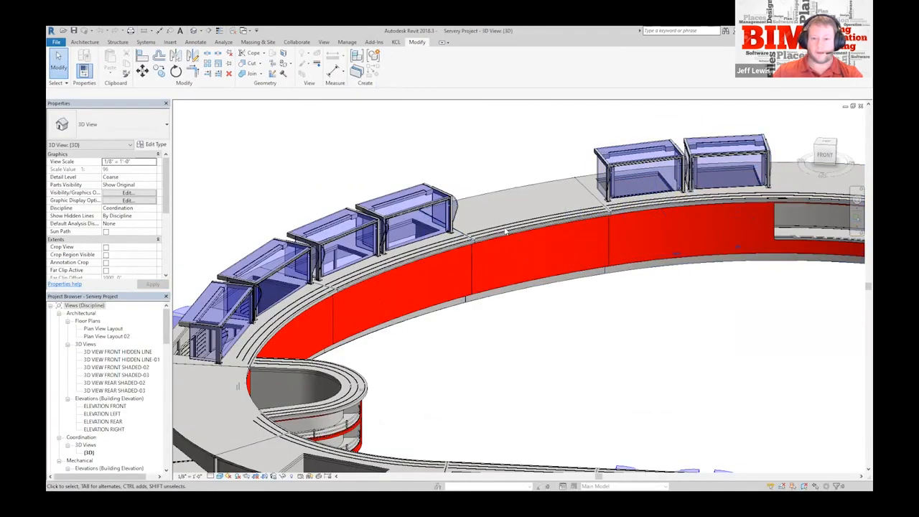
pyautogui.keyDown('shift'); pyautogui.moveTo(502, 290); pyautogui.dragTo(505, 258, button='middle'); pyautogui.keyUp('shift')
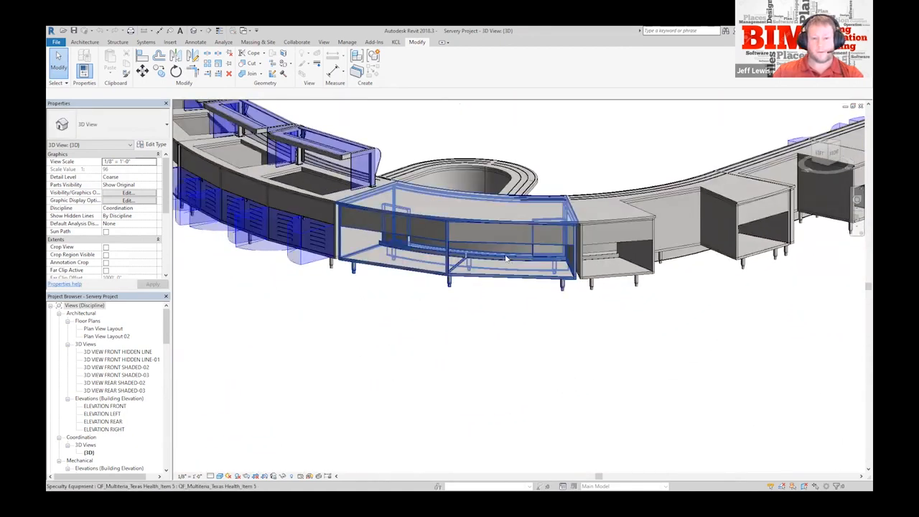
pyautogui.click(503, 247)
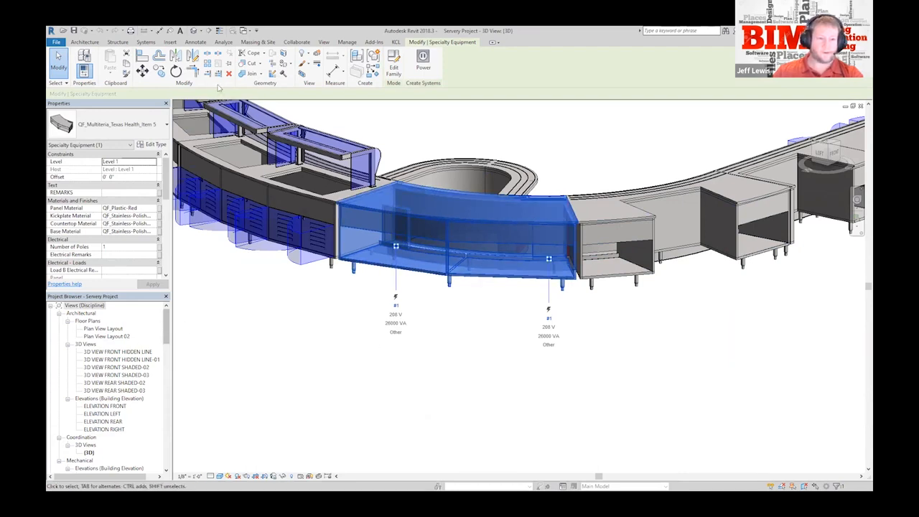
pyautogui.click(394, 68)
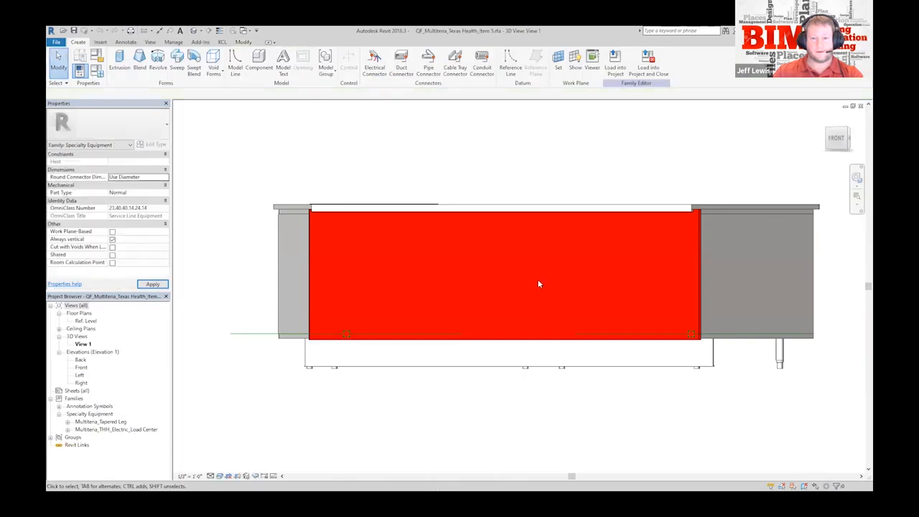
# Inspect the Load Center A electrical connector at the counter's rear and review the family's electrical parameters in Family Types
pyautogui.keyDown('shift'); pyautogui.moveTo(576, 283); pyautogui.dragTo(440, 335, button='middle'); pyautogui.keyUp('shift')
pyautogui.click(345, 316)
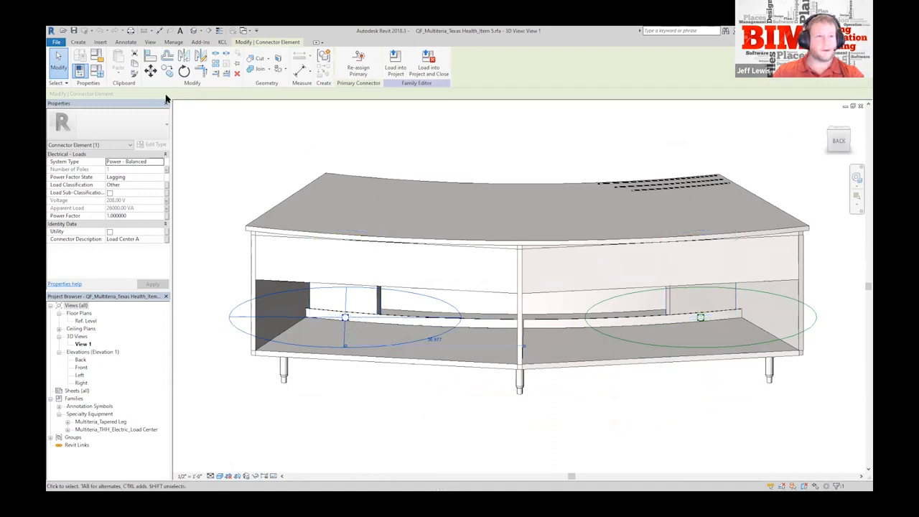
pyautogui.click(100, 71)
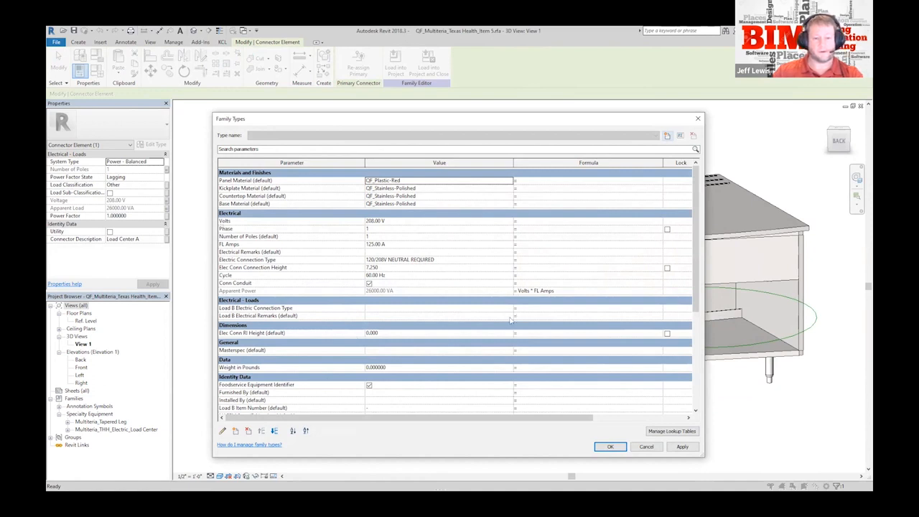
pyautogui.scroll(-5, 510, 320)
pyautogui.scroll(5, 357, 248)
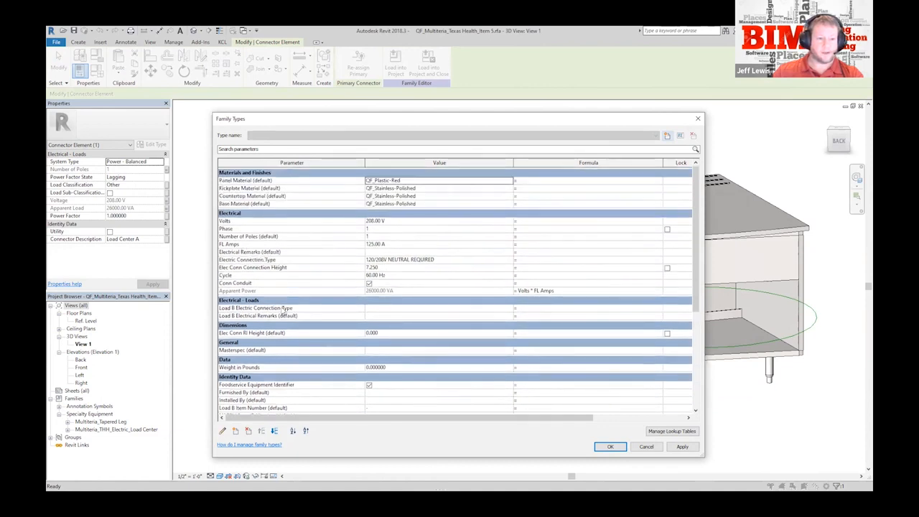
pyautogui.click(646, 446)
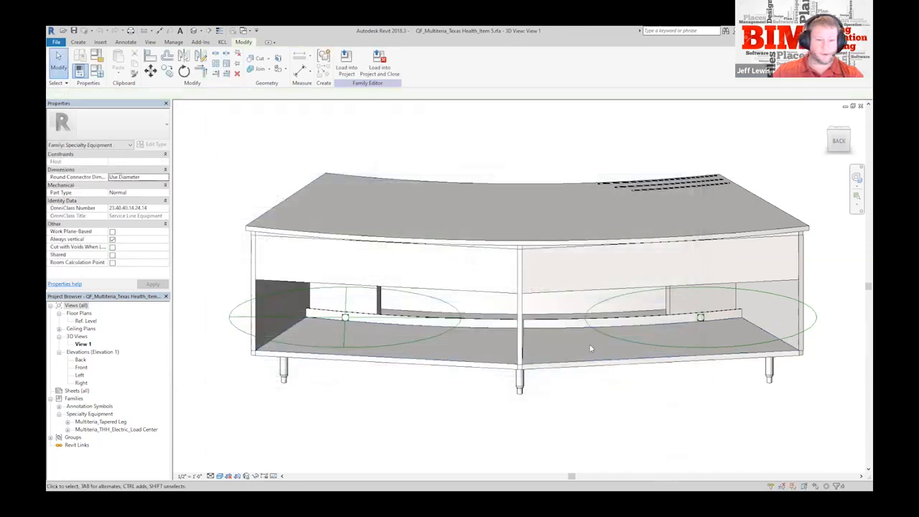
# Examine the box extrusions inside the counter base and locate the nested Multiteria_THH_Electric_Load Center family
pyautogui.click(668, 301)
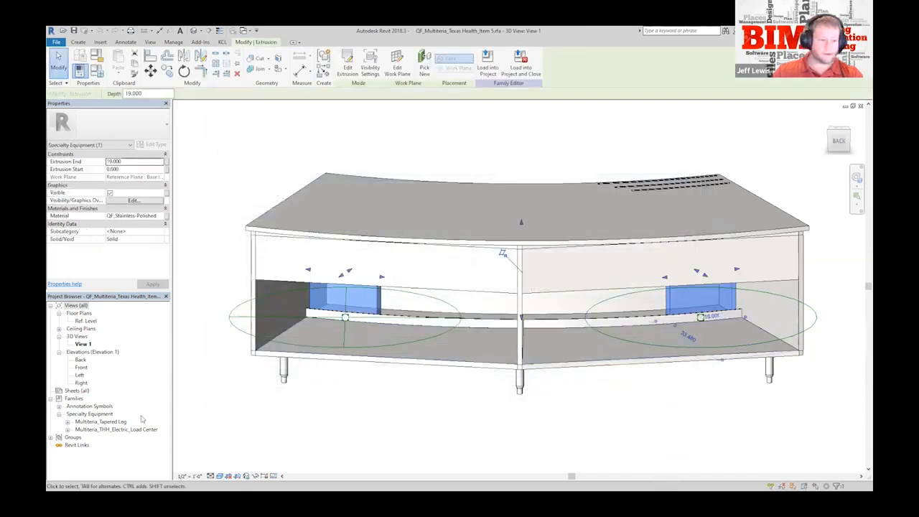
pyautogui.click(139, 429)
pyautogui.rightClick(139, 430)
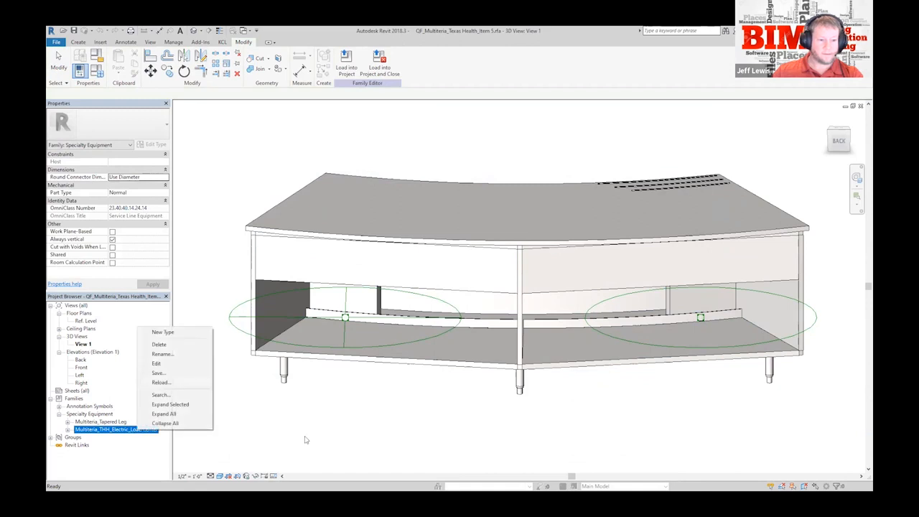
pyautogui.click(378, 300)
# Inspect the electrical properties of the nested electric load center at the rear center of the Ref. Level plan
pyautogui.doubleClick(92, 322)
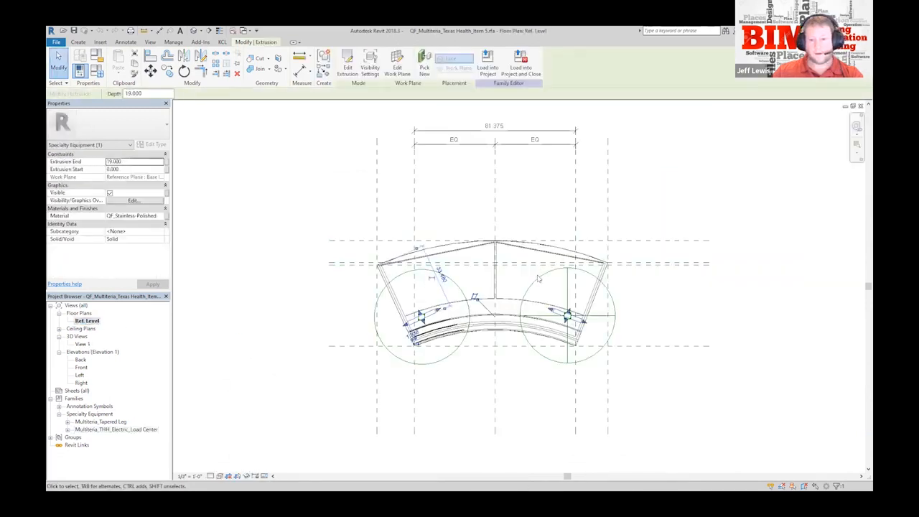
pyautogui.scroll(5, 538, 279)
pyautogui.press('Escape')
pyautogui.scroll(5, 422, 179)
pyautogui.click(405, 194)
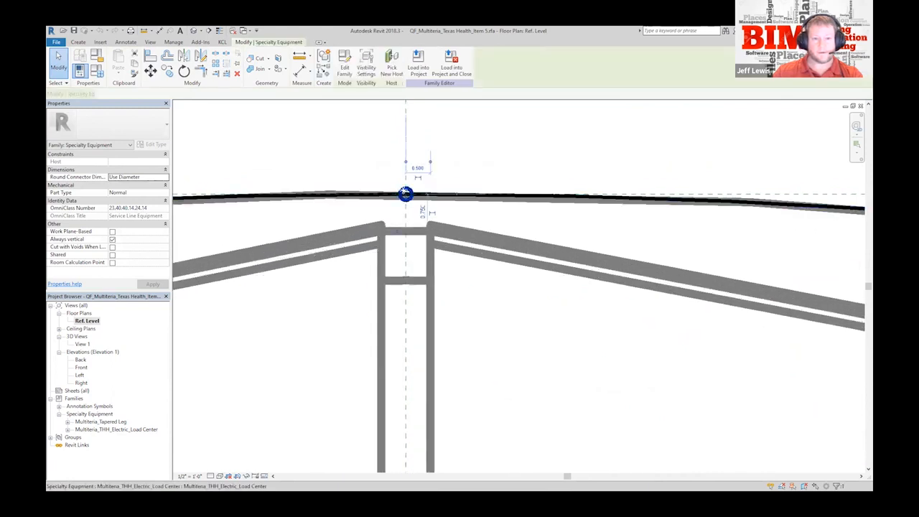
pyautogui.scroll(-5, 165, 250)
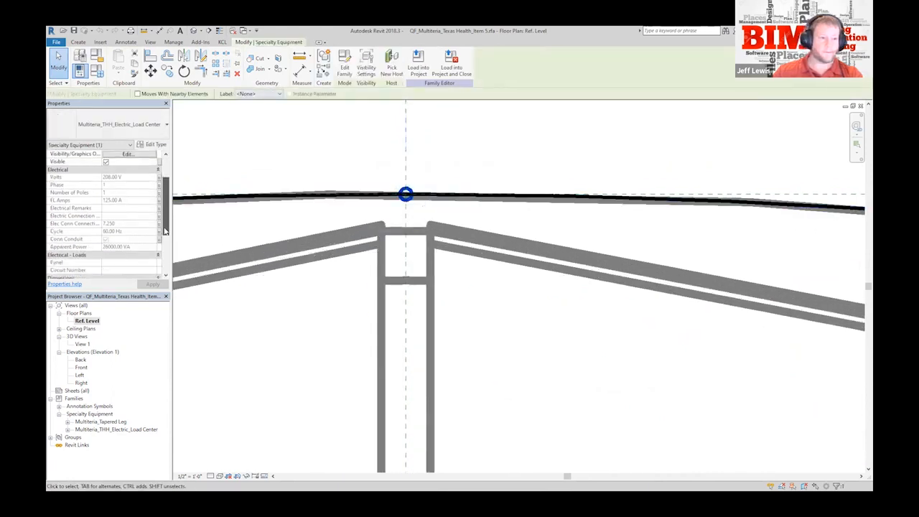
pyautogui.moveTo(165, 250); pyautogui.dragTo(168, 198)
pyautogui.click(295, 158)
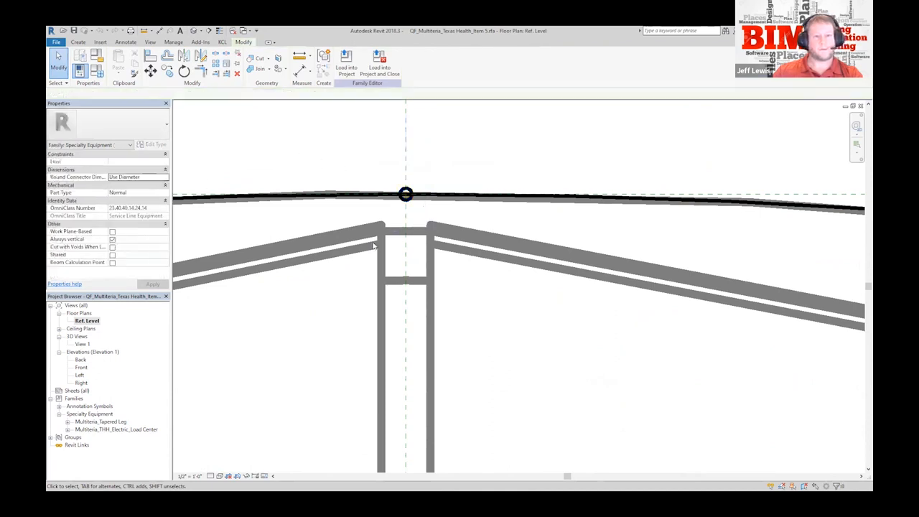
# View the counter's front in 3D View 1, and examine its reference planes and dimensions in the Left elevation
pyautogui.doubleClick(85, 343)
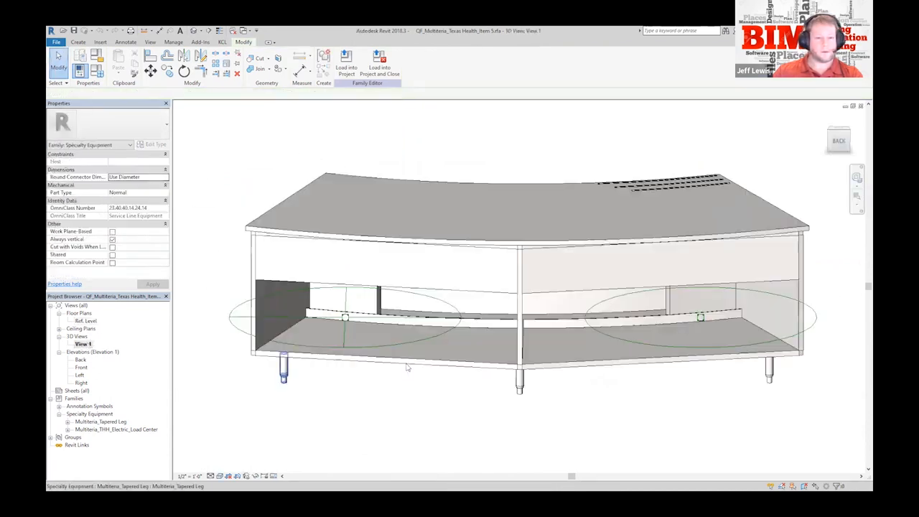
pyautogui.keyDown('shift'); pyautogui.moveTo(574, 275); pyautogui.dragTo(254, 307, button='middle'); pyautogui.keyUp('shift')
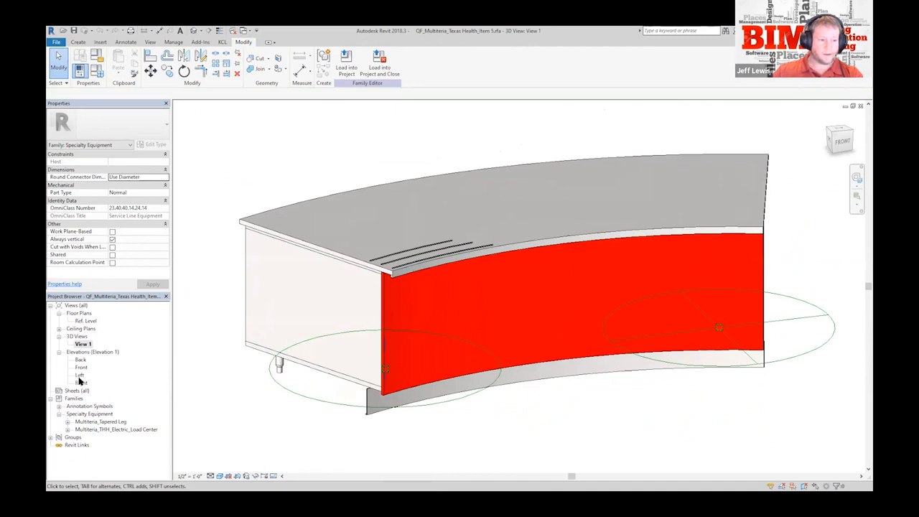
pyautogui.doubleClick(79, 376)
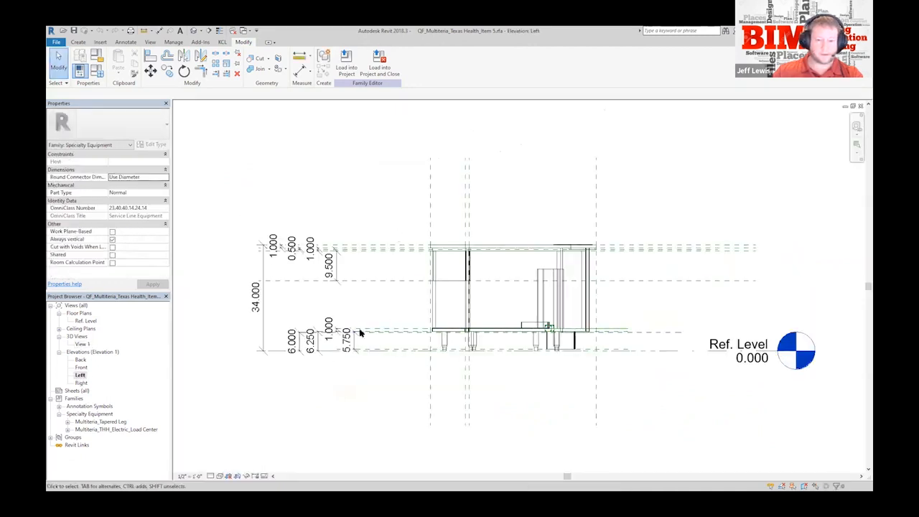
# Check the properties of the FRONT LEFT reference plane and the counter's outer side reference planes in the Ref. Level plan
pyautogui.doubleClick(86, 320)
pyautogui.scroll(-8, 501, 313)
pyautogui.click(354, 261)
pyautogui.click(300, 266)
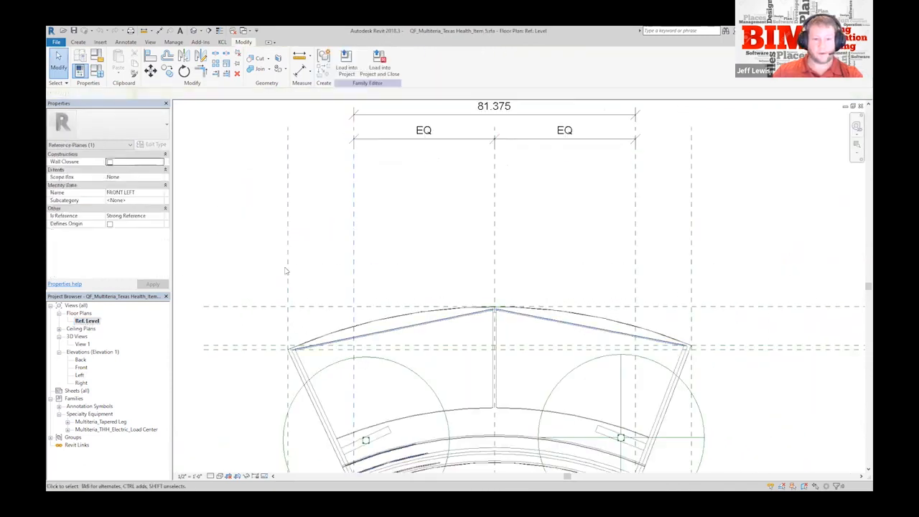
pyautogui.click(689, 279)
pyautogui.click(564, 269)
pyautogui.scroll(-3, 562, 269)
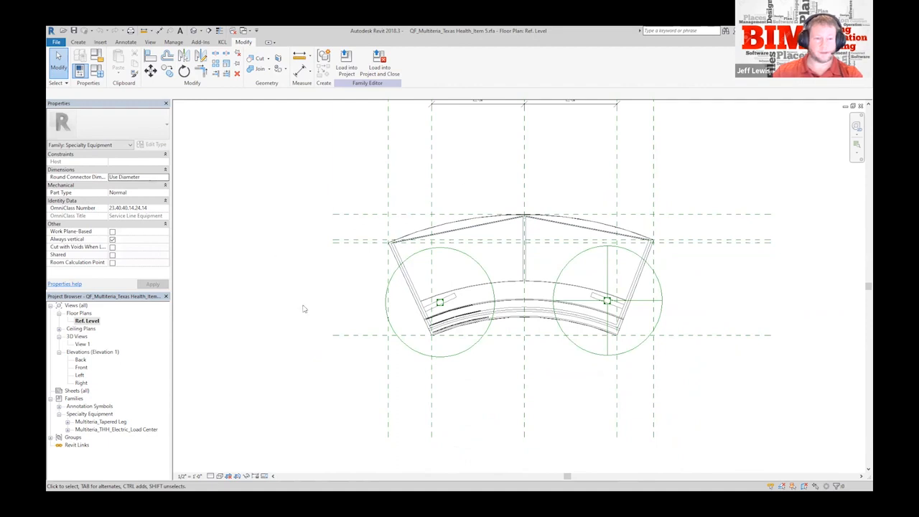
# Return to 3D View 1, close the Item 5 family, and view the front of the servery counters in the project
pyautogui.doubleClick(82, 344)
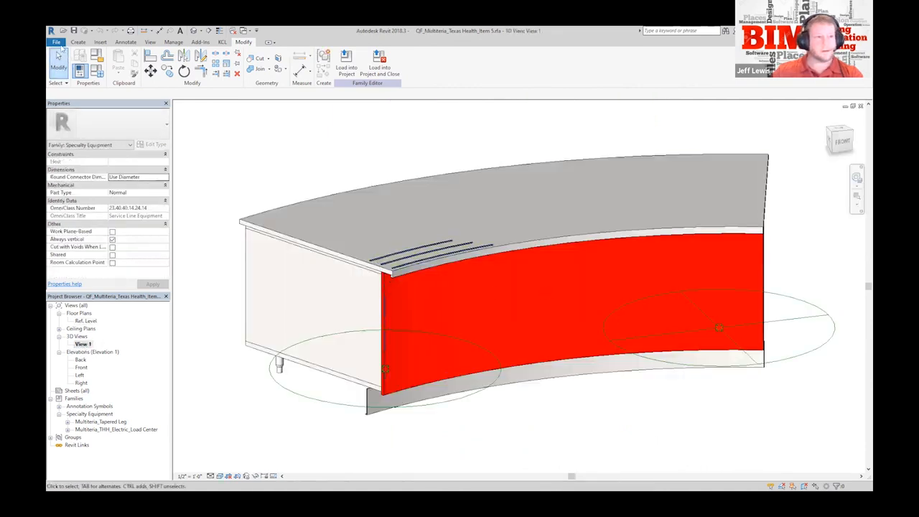
pyautogui.click(57, 42)
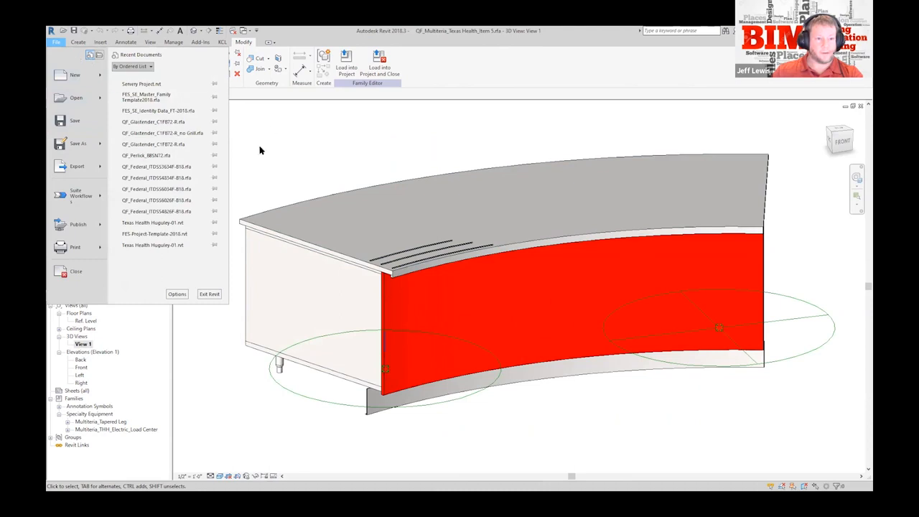
pyautogui.click(72, 271)
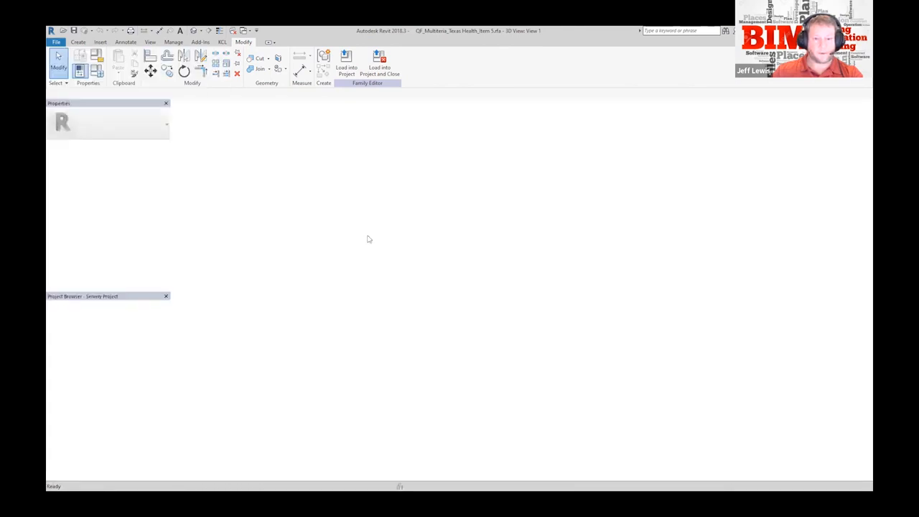
pyautogui.keyDown('shift'); pyautogui.moveTo(649, 168); pyautogui.dragTo(470, 167, button='middle'); pyautogui.keyUp('shift')
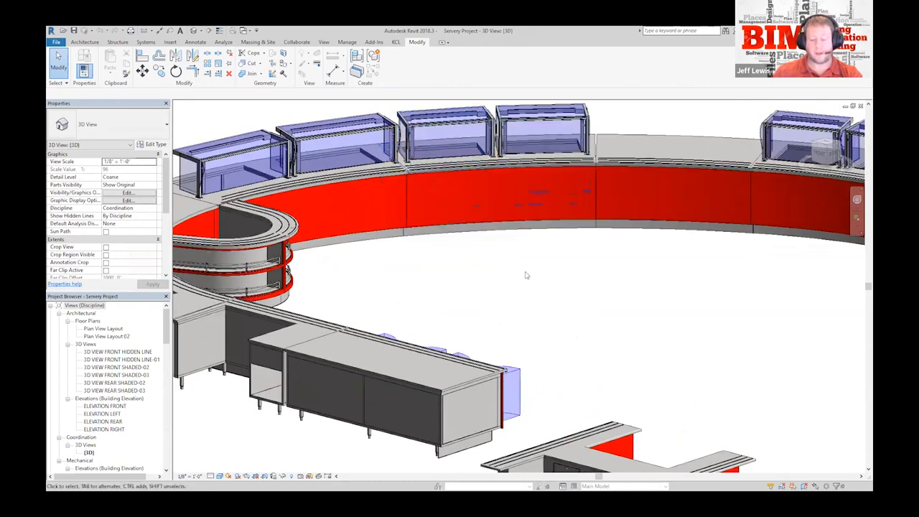